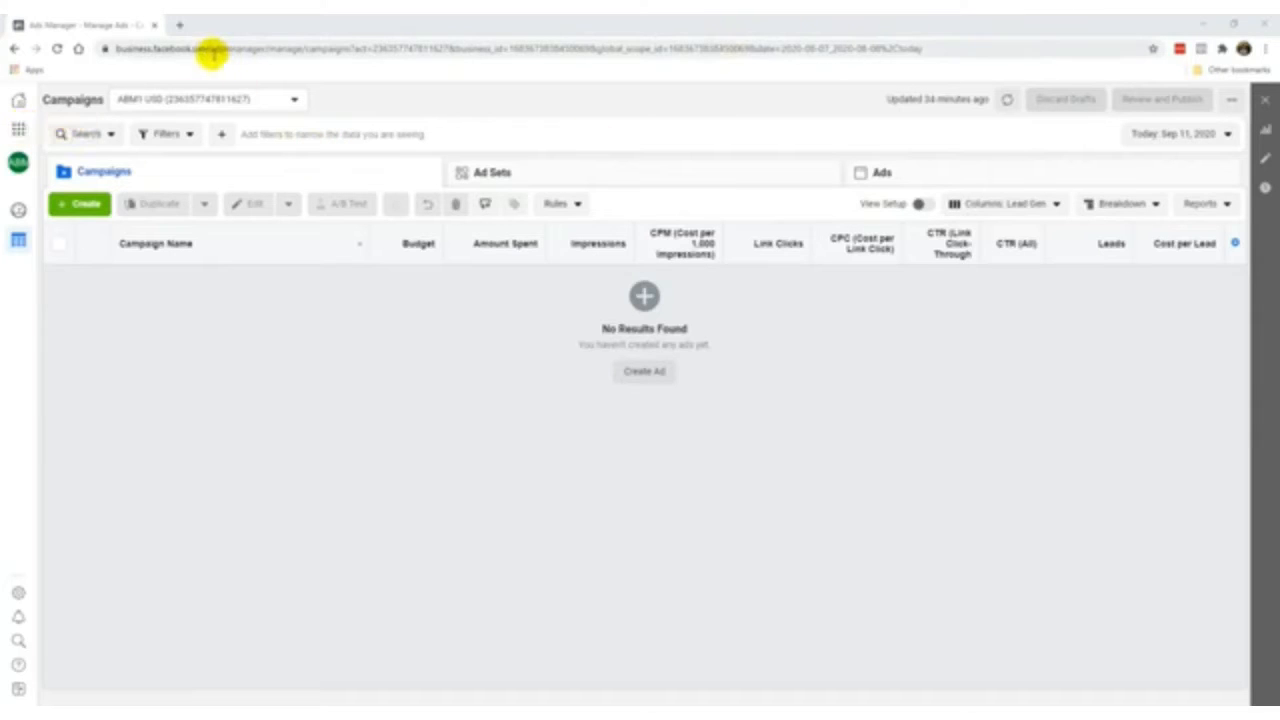
Go to the Business Manager home page and reopen Ads Manager from there
drag(214, 51, 294, 78)
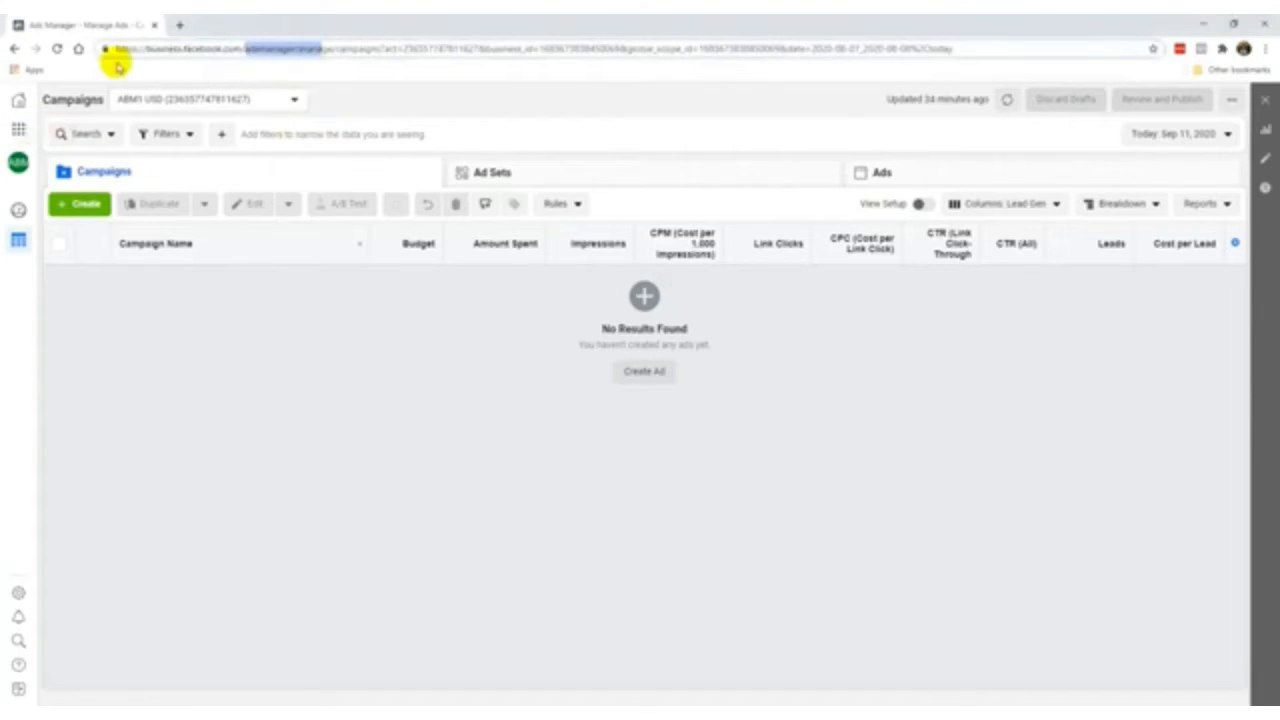
click(20, 102)
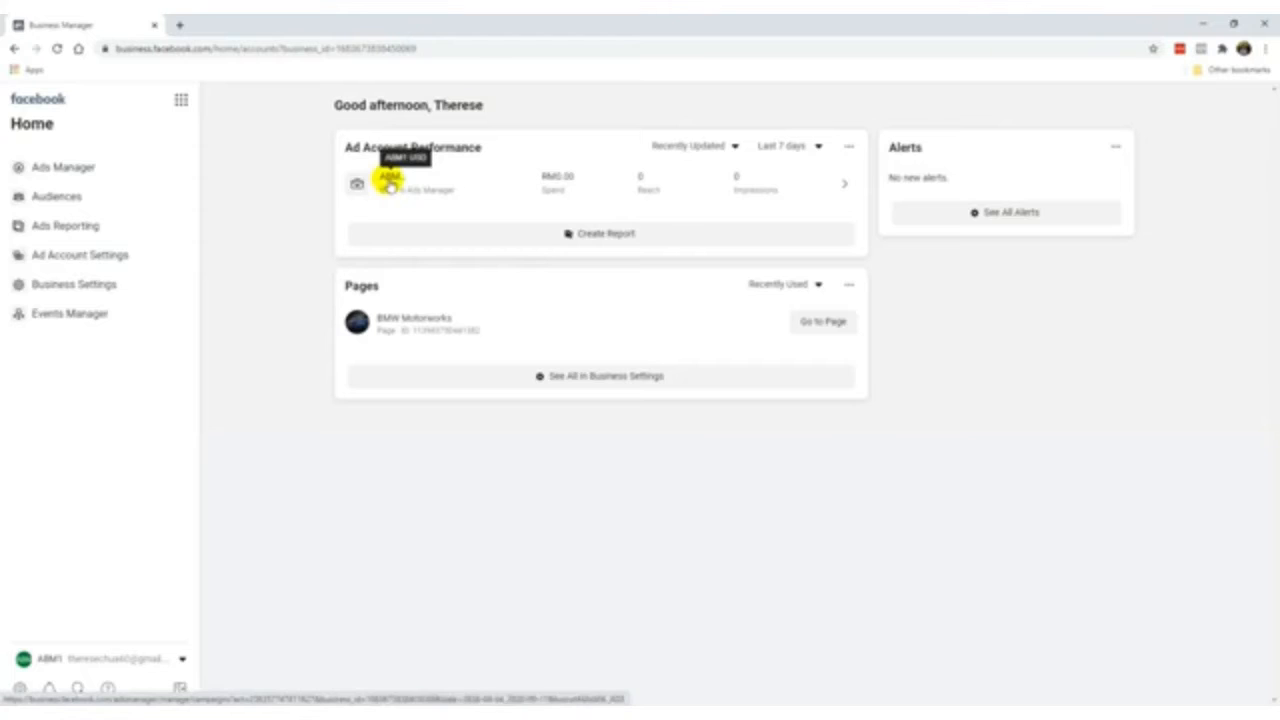
click(86, 170)
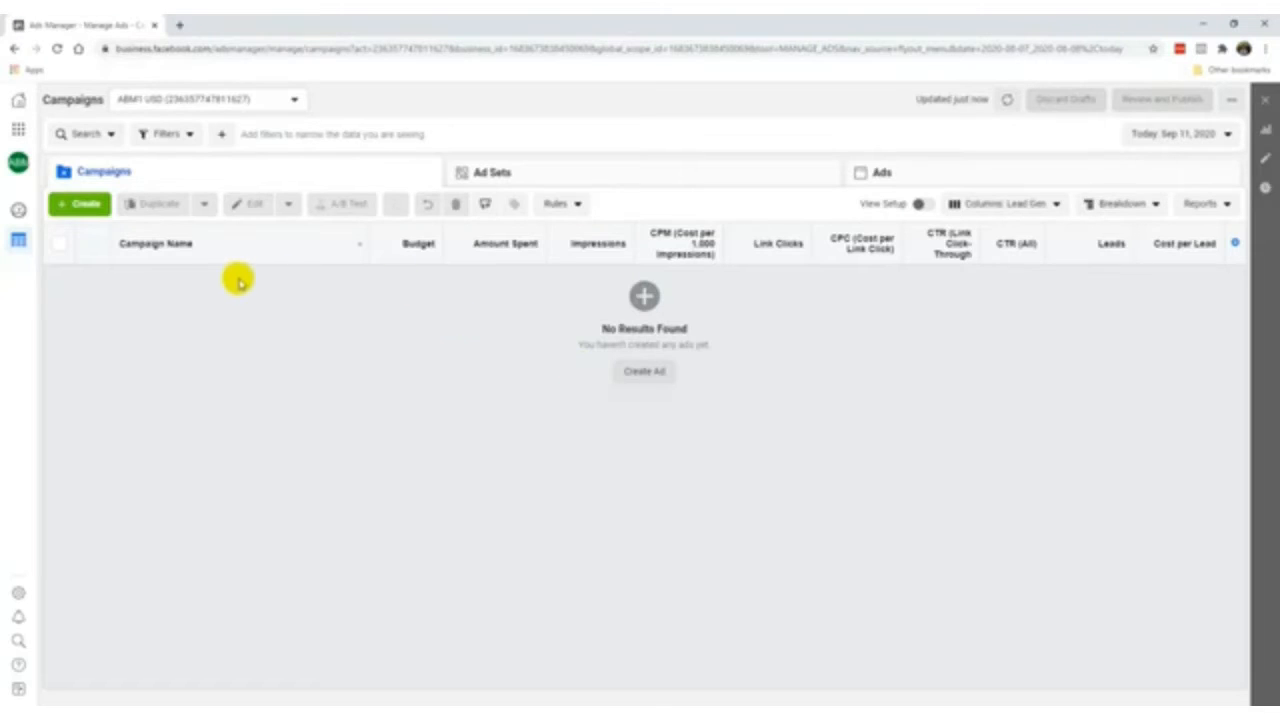
Start a new campaign and choose Conversions as its objective
click(84, 210)
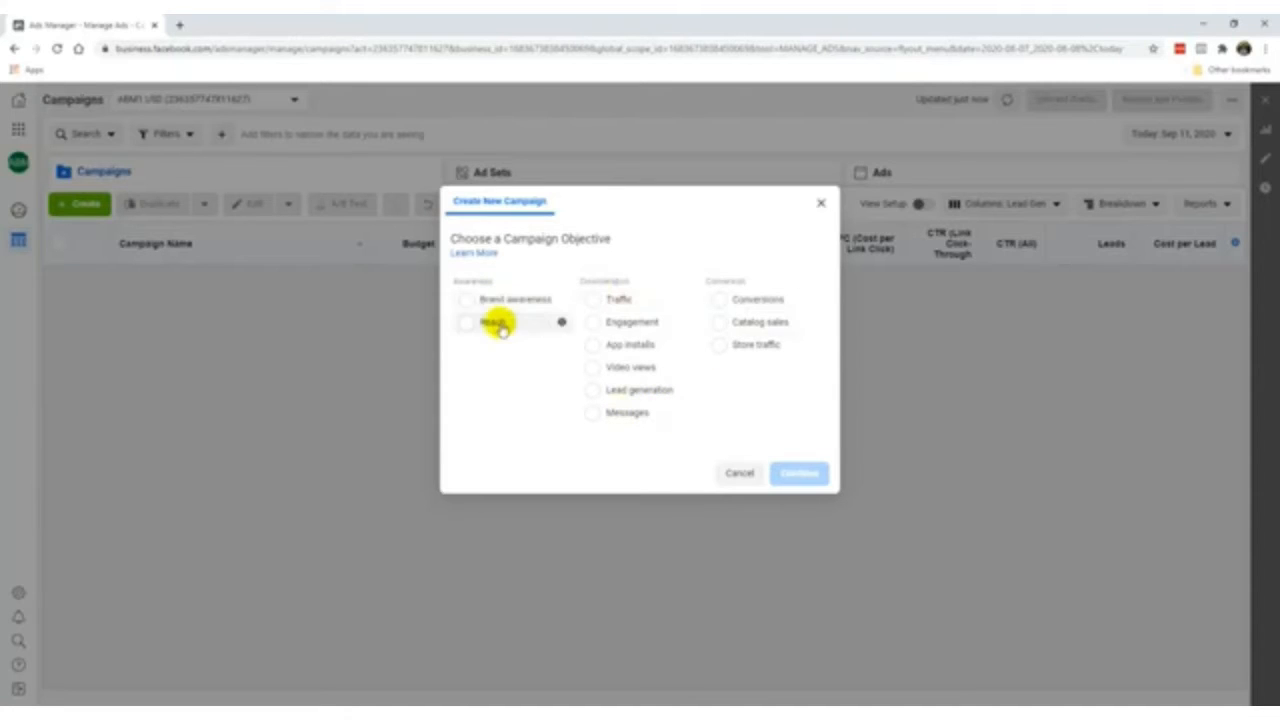
click(641, 396)
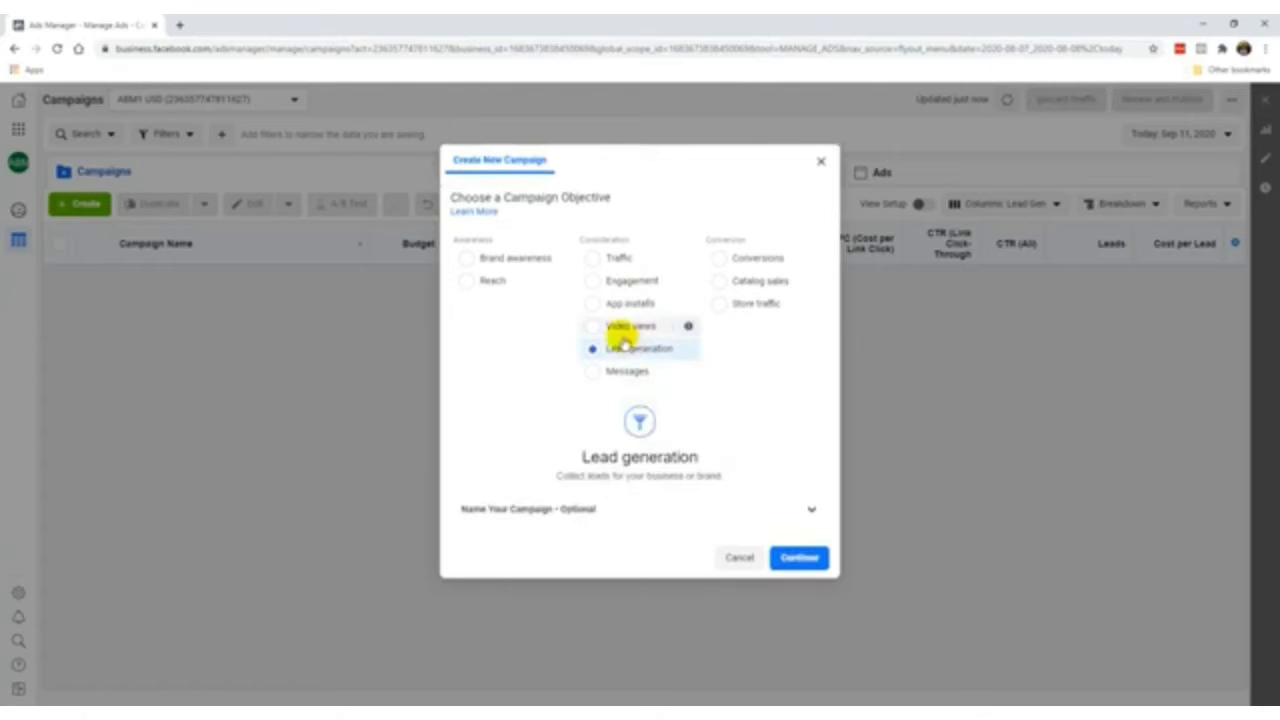
click(764, 262)
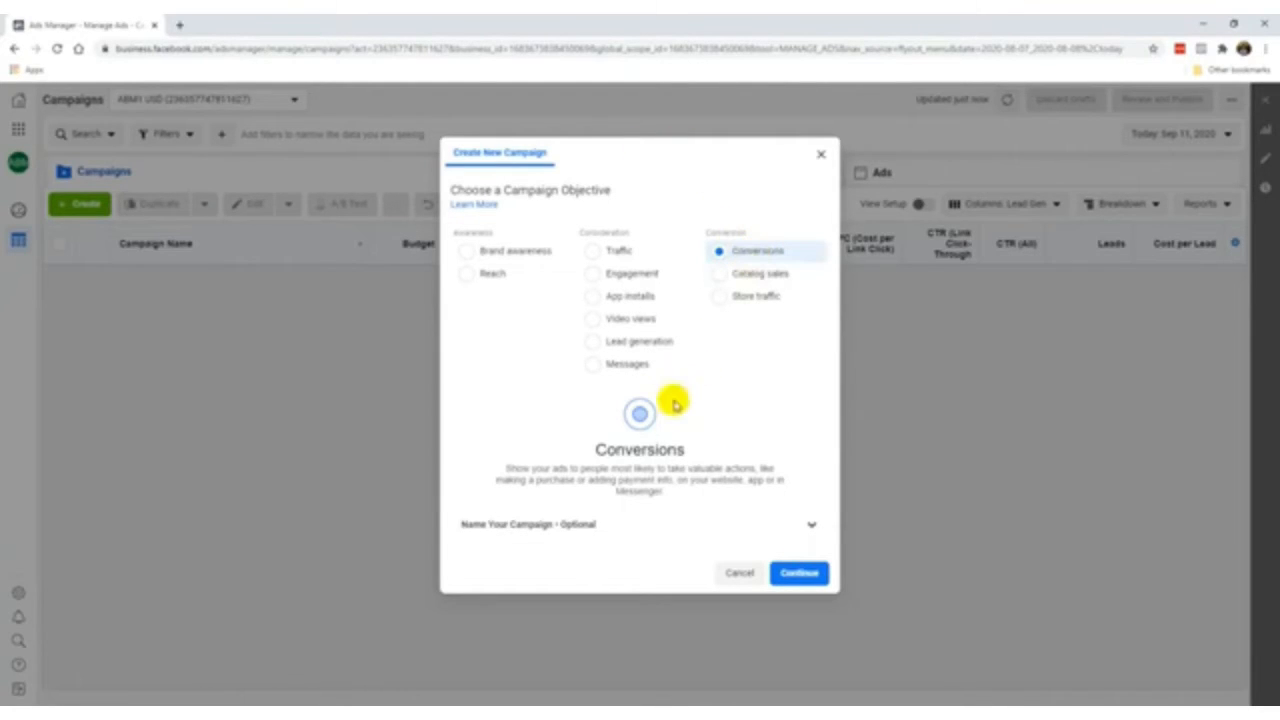
Expand the optional naming section and name the campaign "Conversions - PDF Book"
click(557, 527)
scroll(562, 500, down, 1)
click(568, 478)
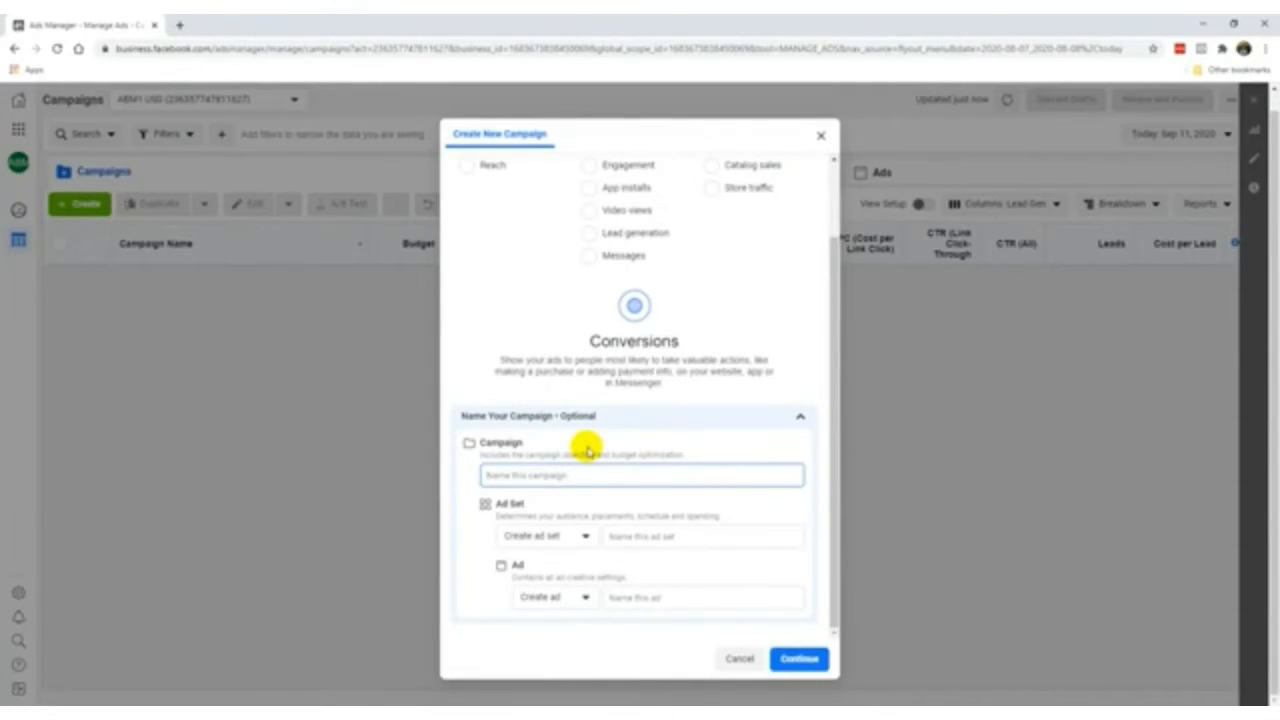
text(R)
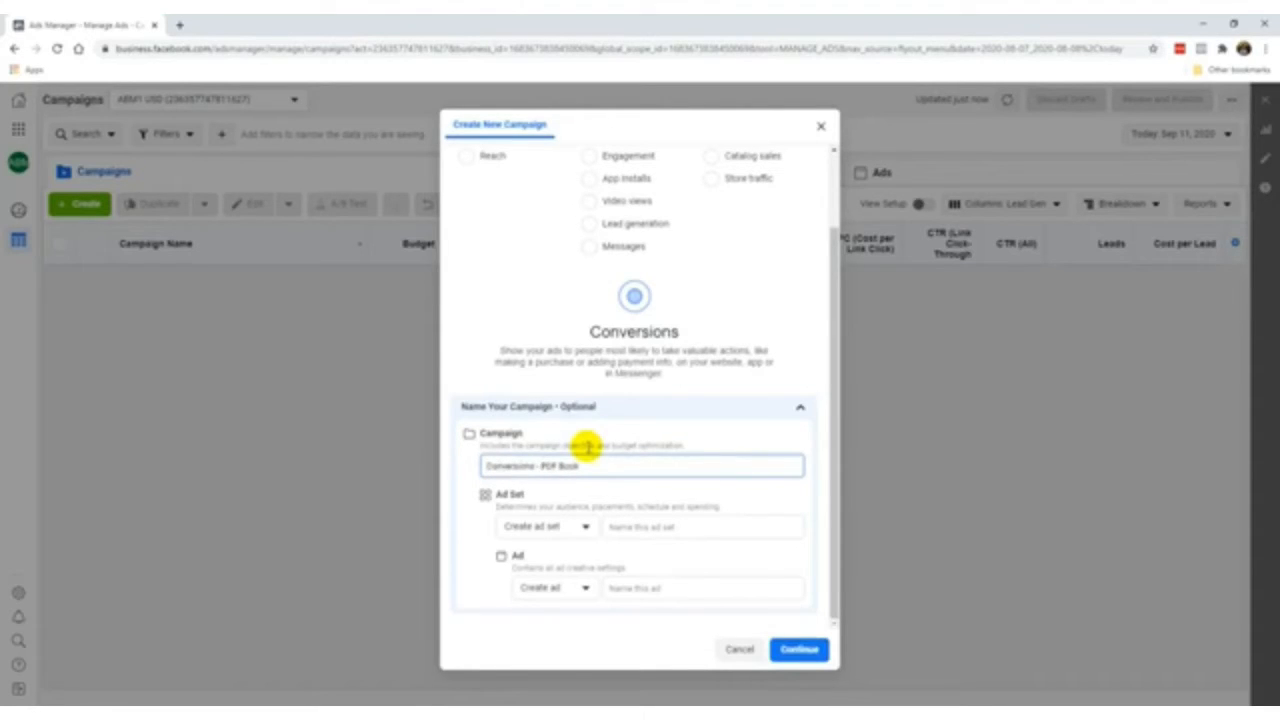
scroll(600, 320, up, 2)
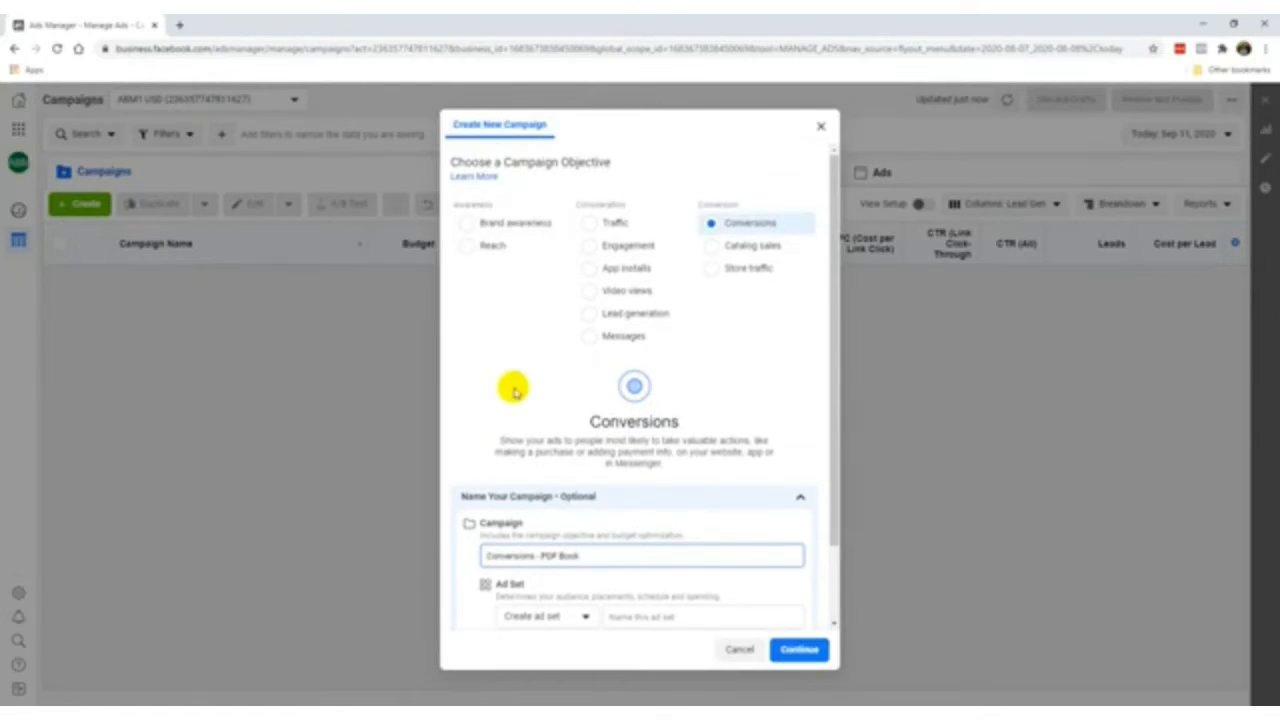
scroll(518, 440, down, 2)
click(489, 466)
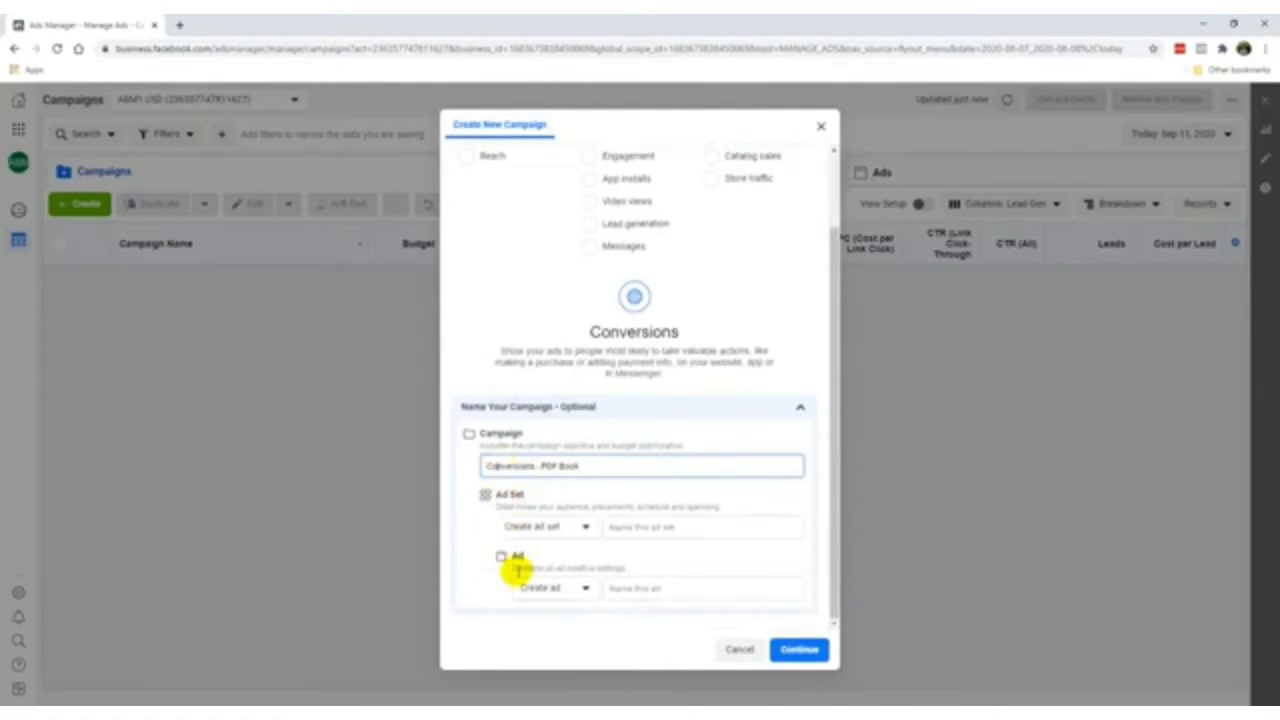
Set the new campaign to skip the ad set and continue to the campaign's settings
click(519, 530)
click(490, 531)
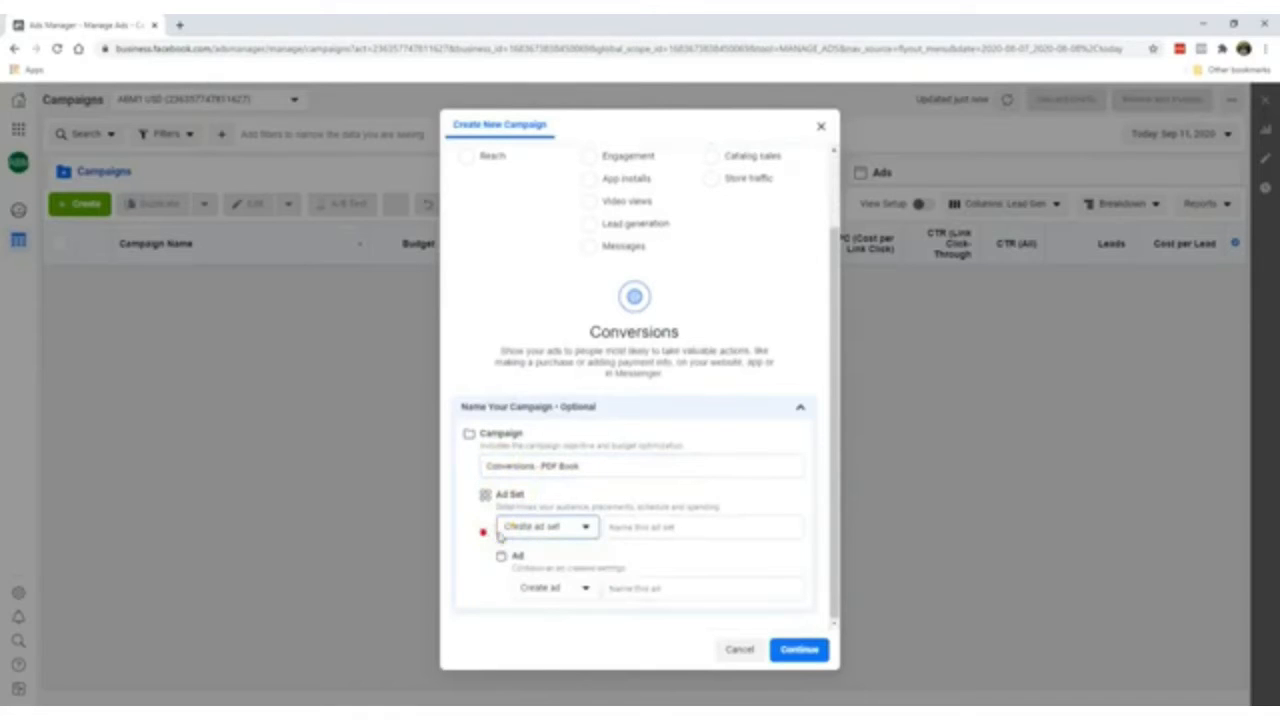
click(506, 533)
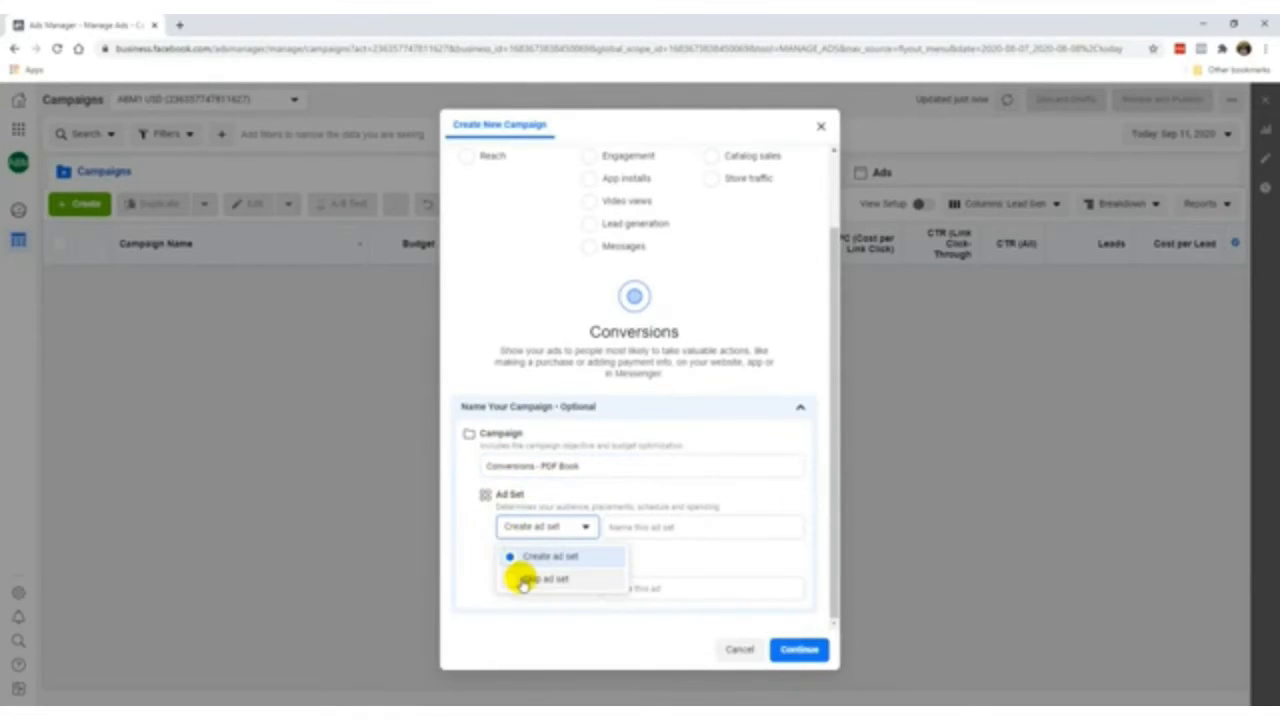
click(519, 580)
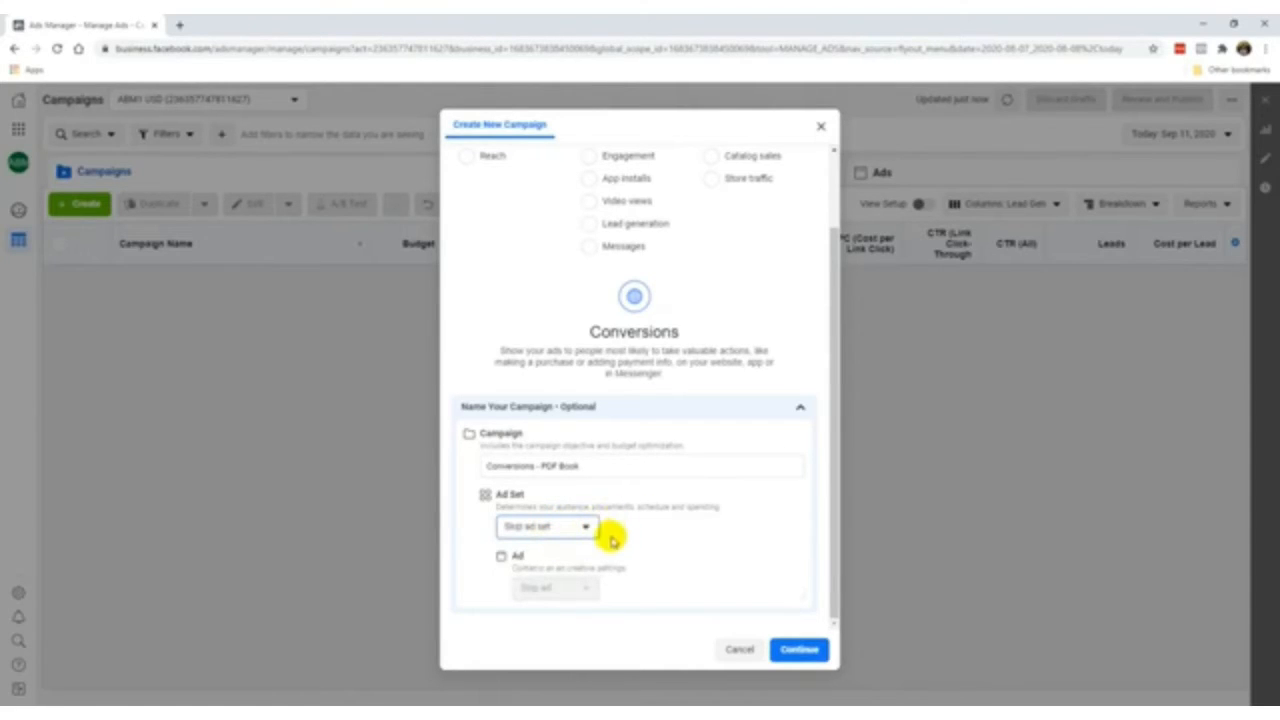
click(800, 649)
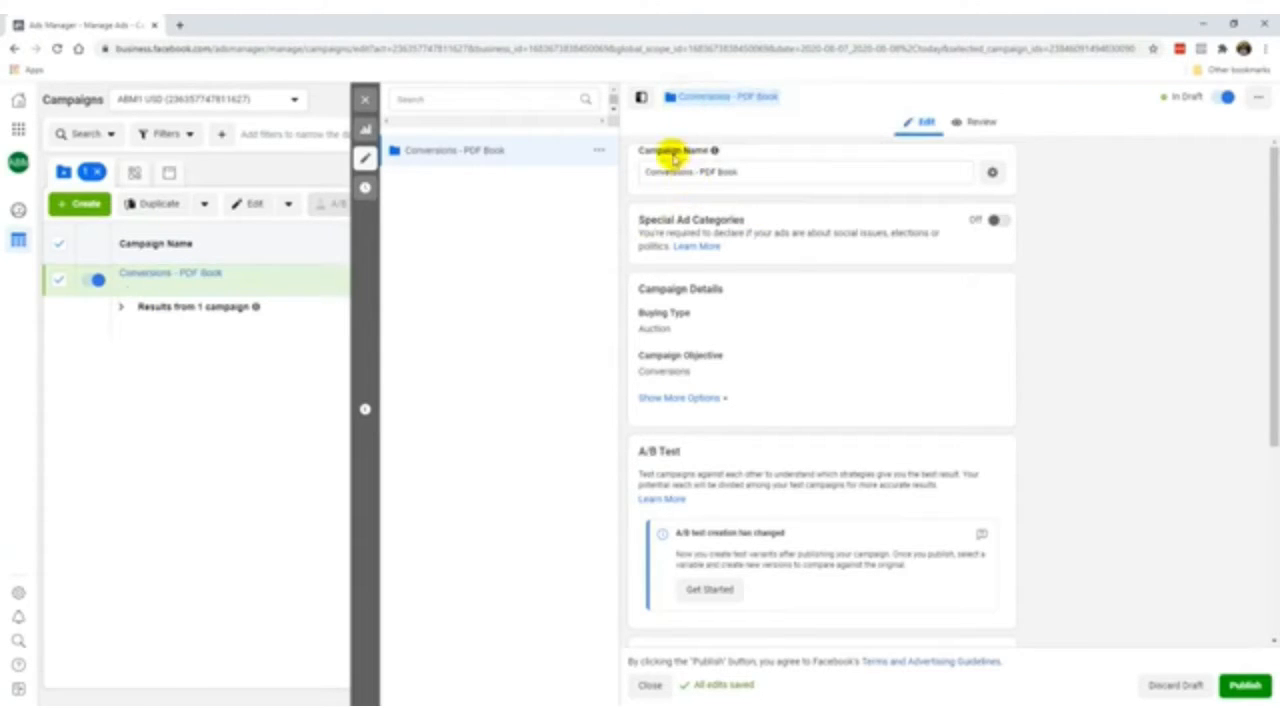
Turn off Campaign Budget Optimization for the Conversions - PDF Book campaign and publish it
mouse_move(715, 152)
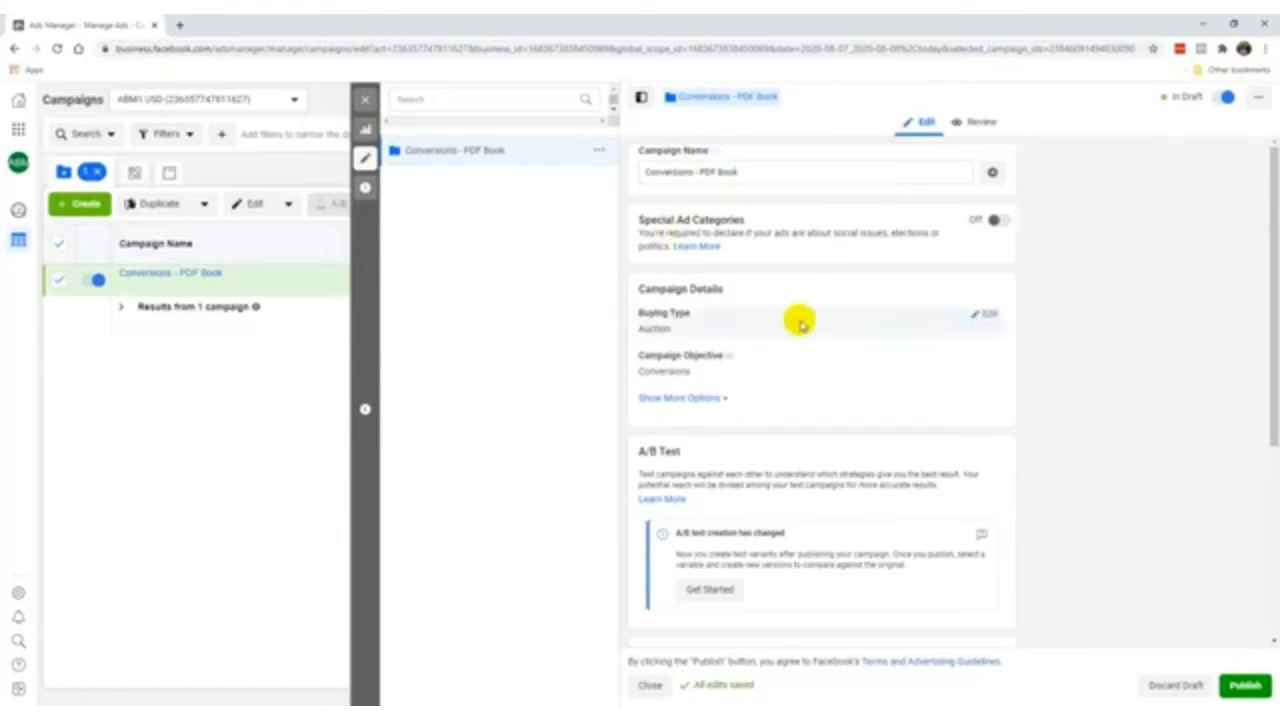
scroll(790, 320, down, 4)
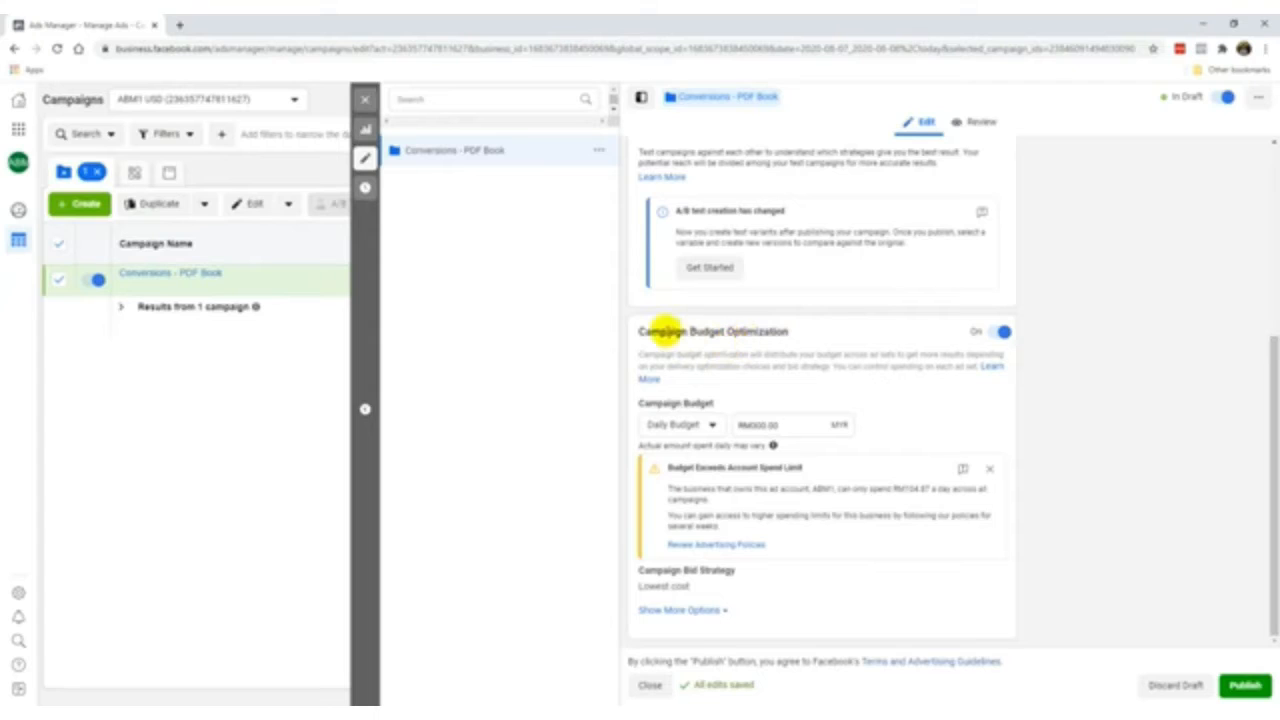
click(1001, 333)
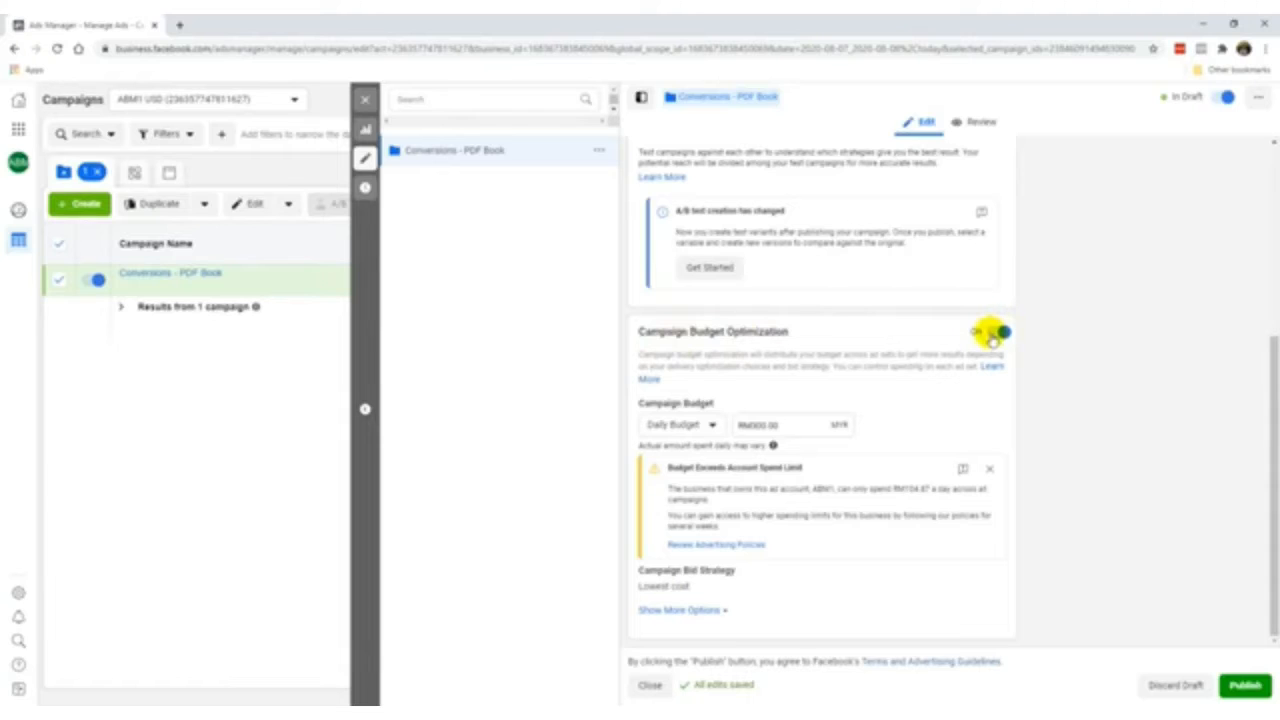
click(997, 336)
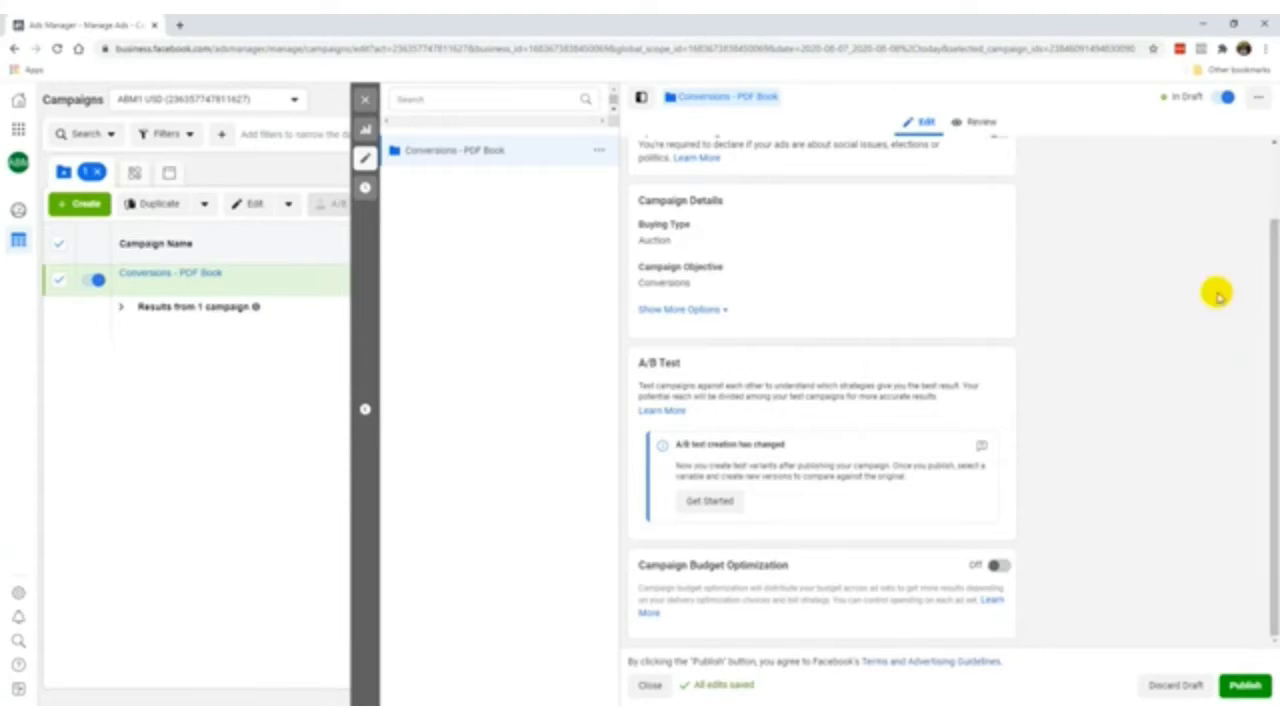
scroll(863, 434, up, 2)
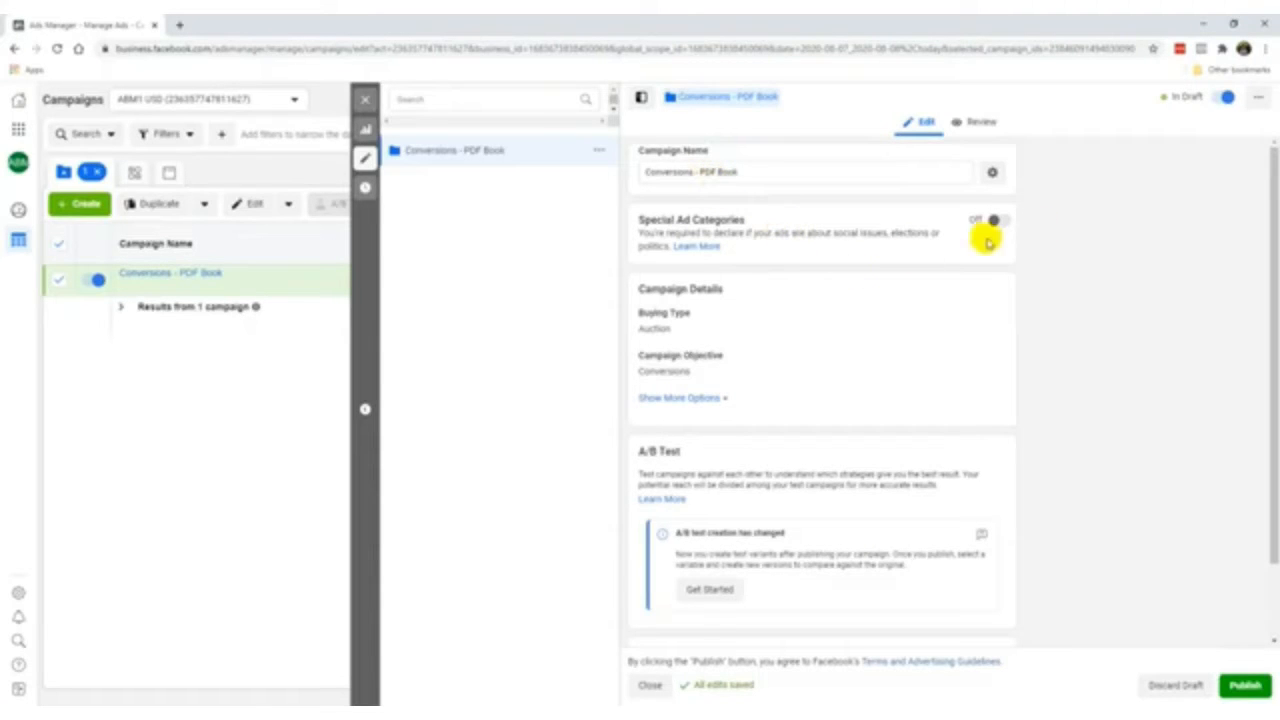
scroll(777, 413, down, 2)
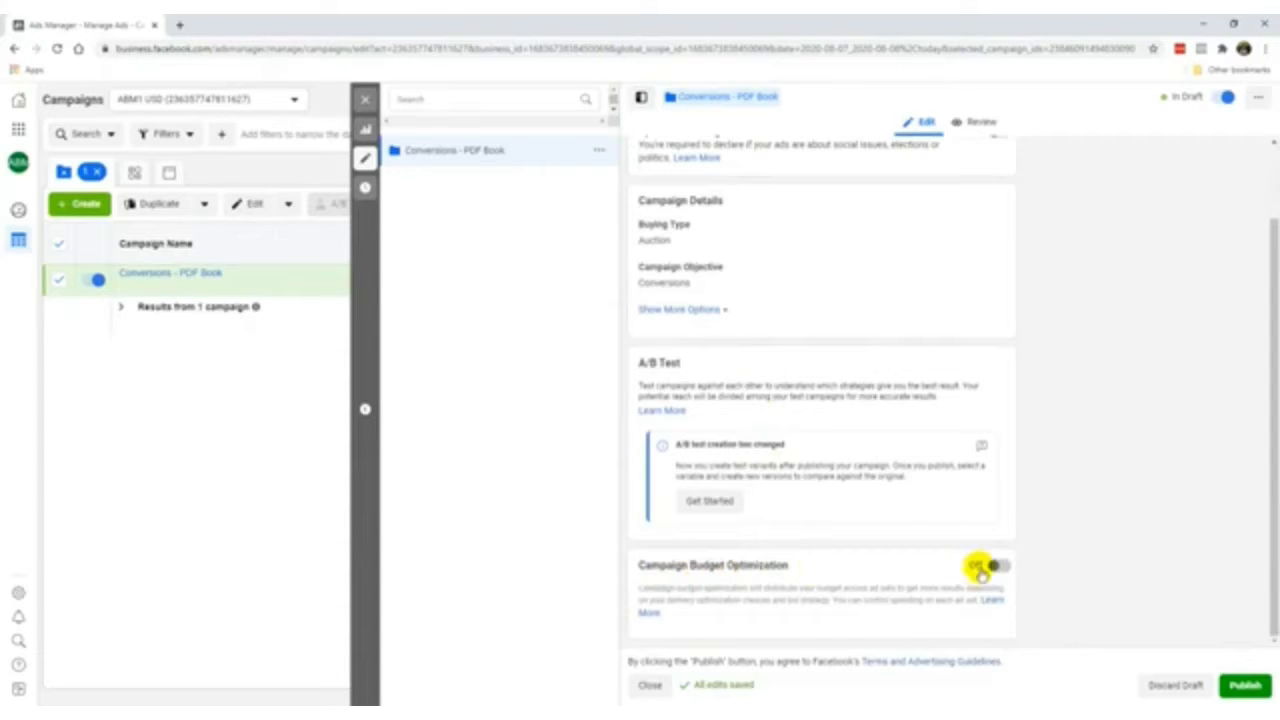
click(1260, 682)
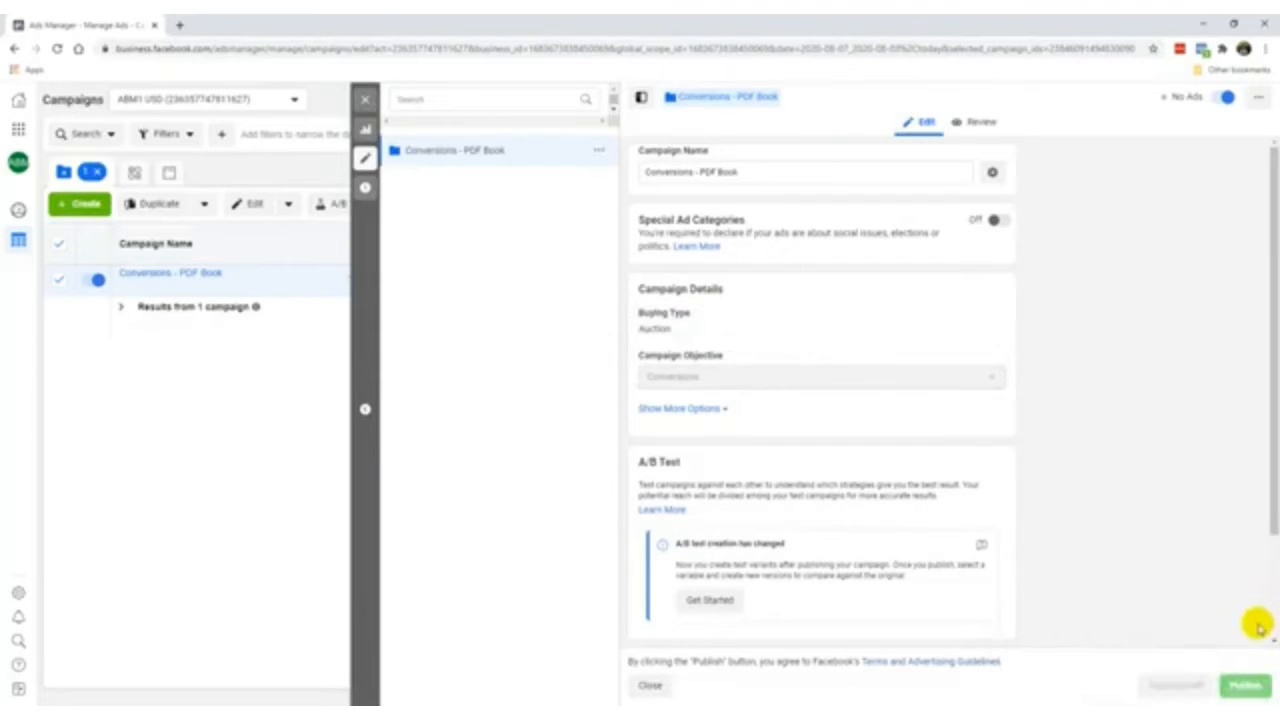
Close the campaign editor and show the ad sets belonging to the Conversions - PDF Book campaign
click(366, 103)
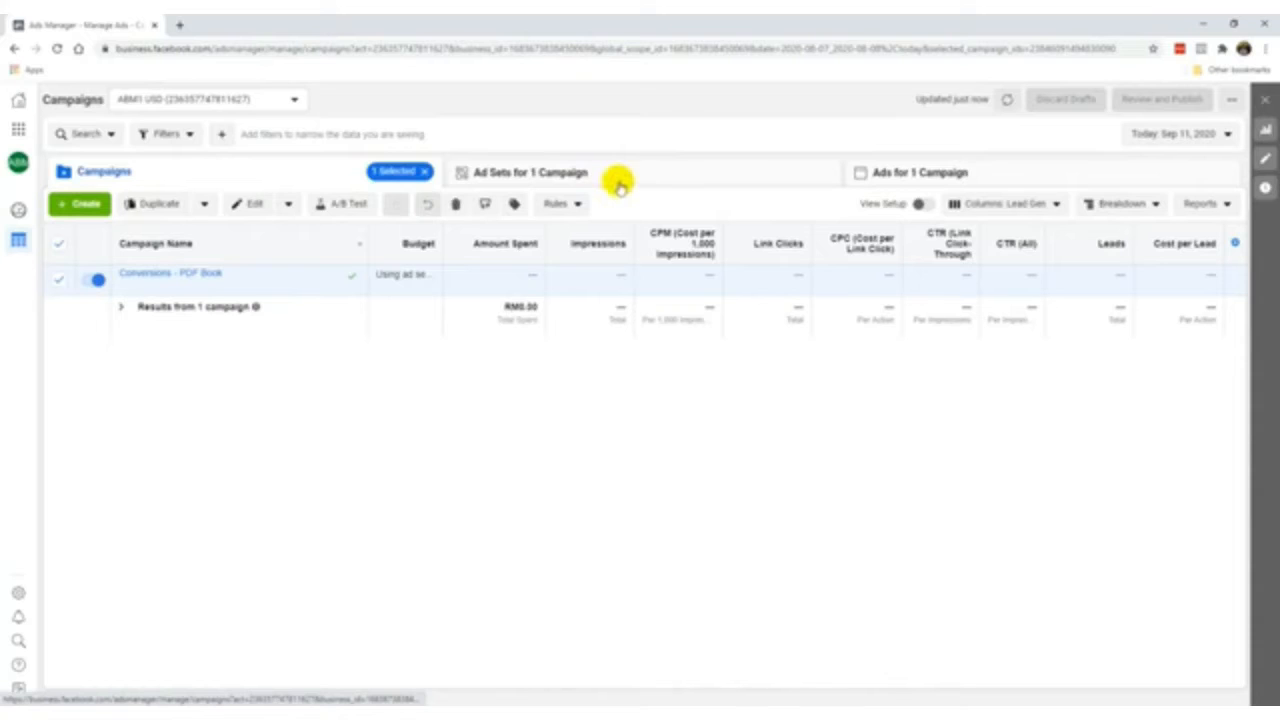
click(59, 243)
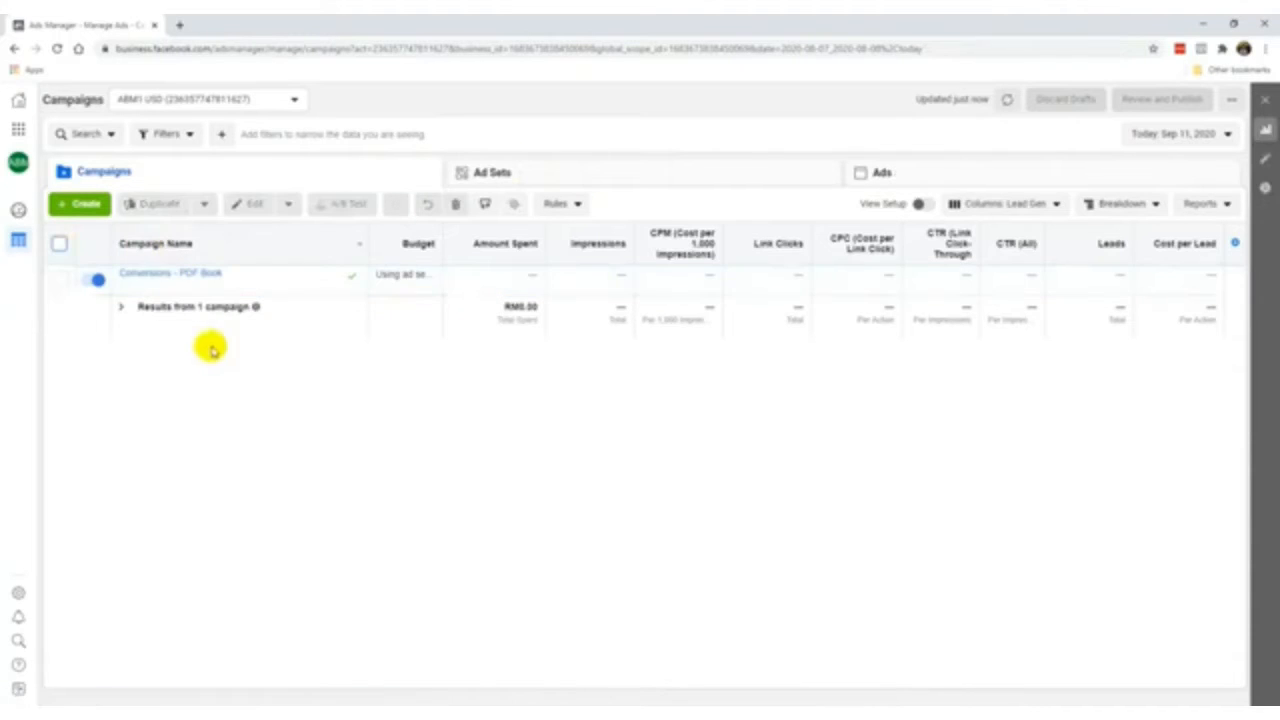
mouse_move(220, 286)
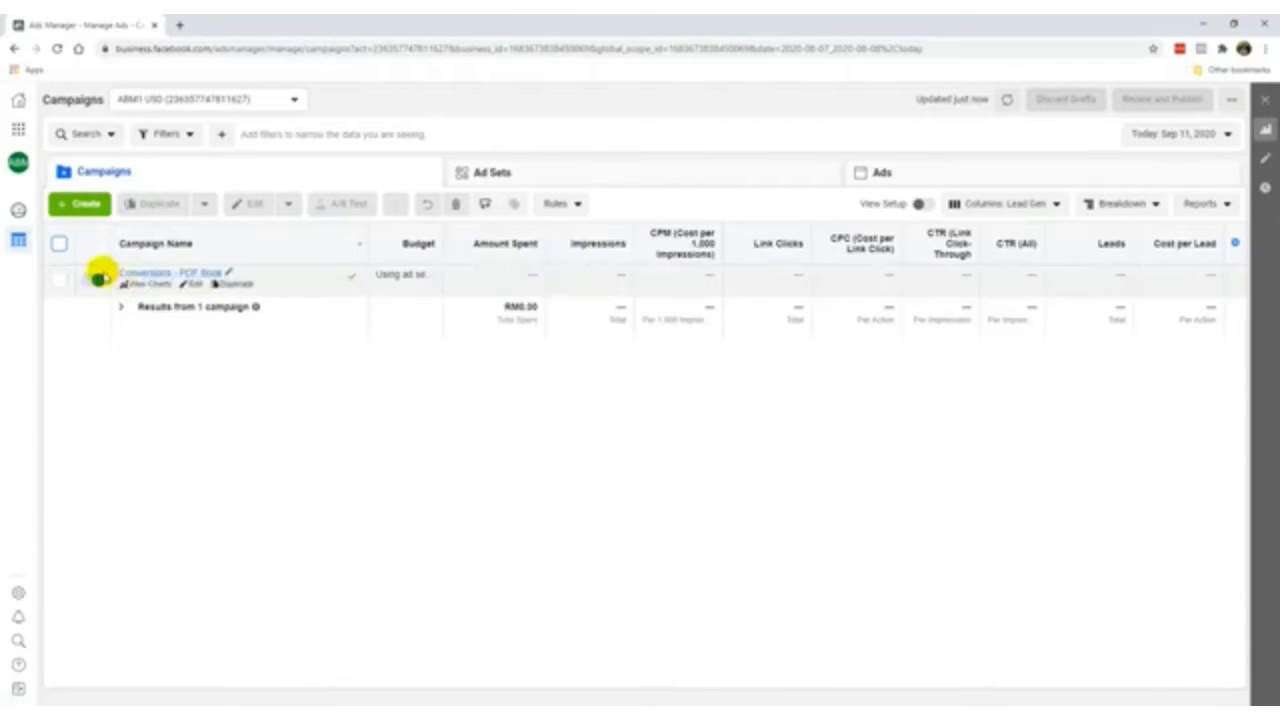
click(98, 278)
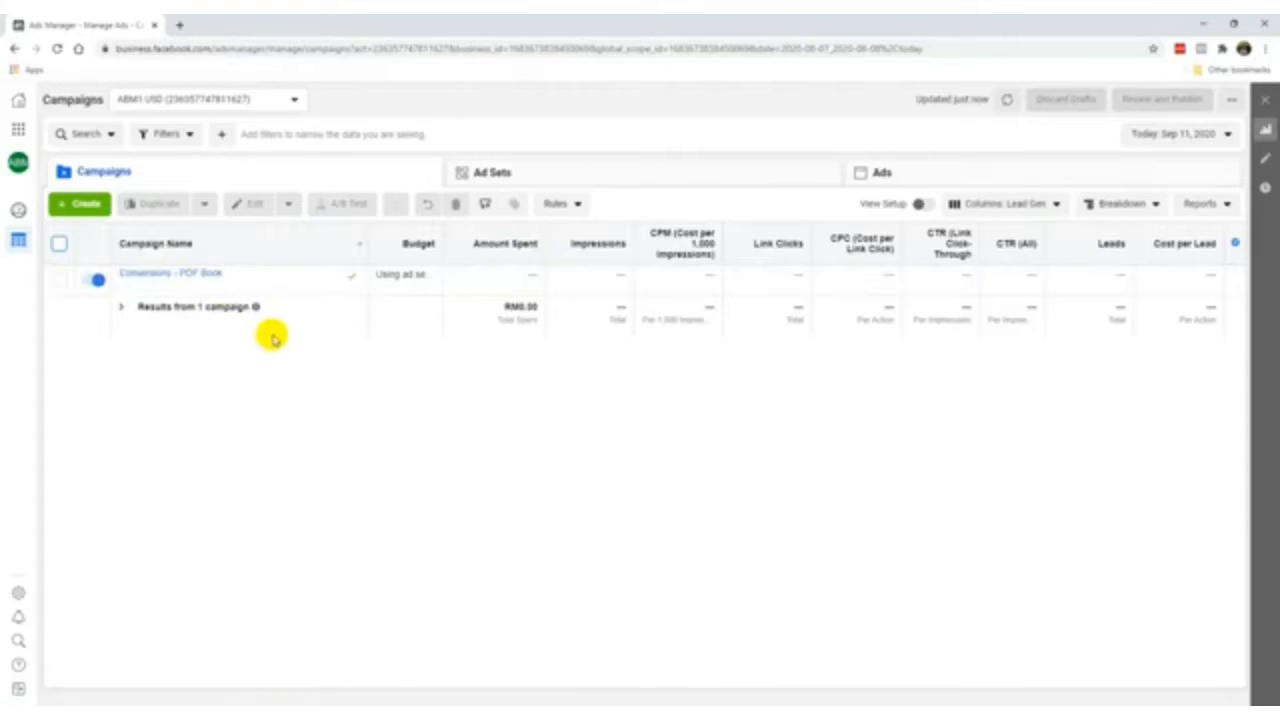
click(58, 280)
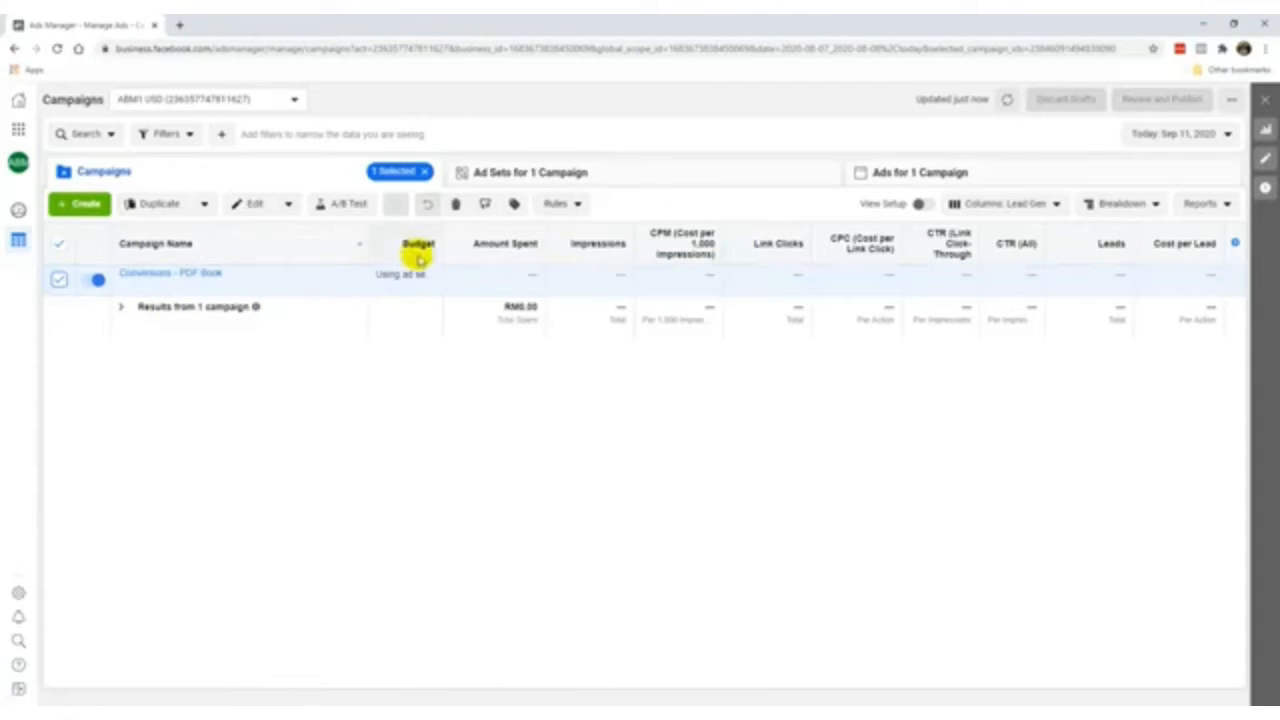
click(609, 175)
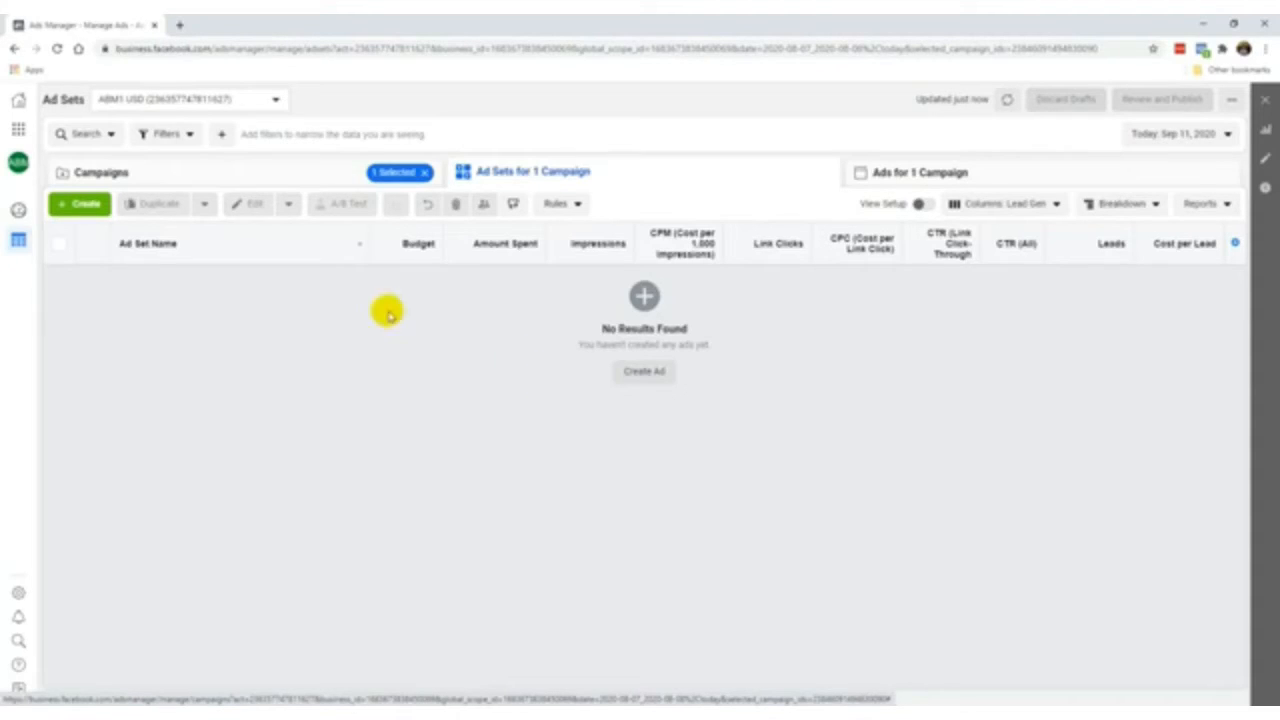
Create a new ad set named "Test" with an ad in the Conversions - PDF Book campaign
click(86, 204)
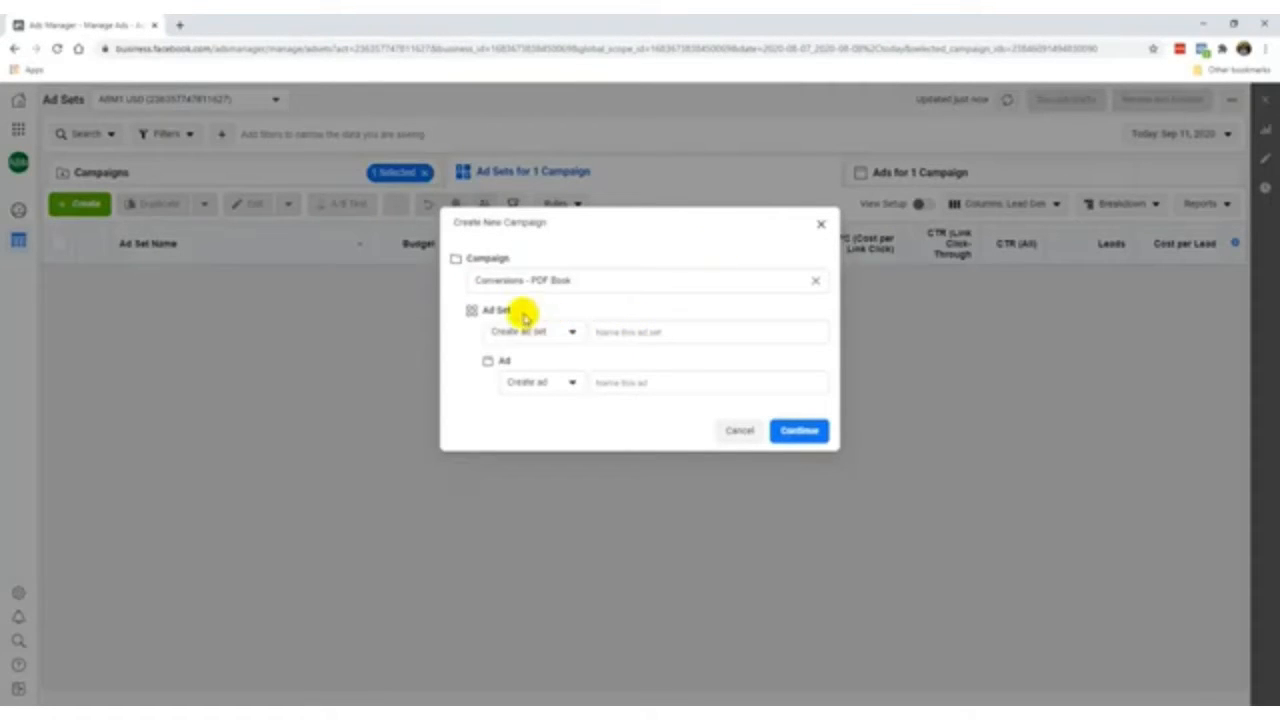
click(614, 331)
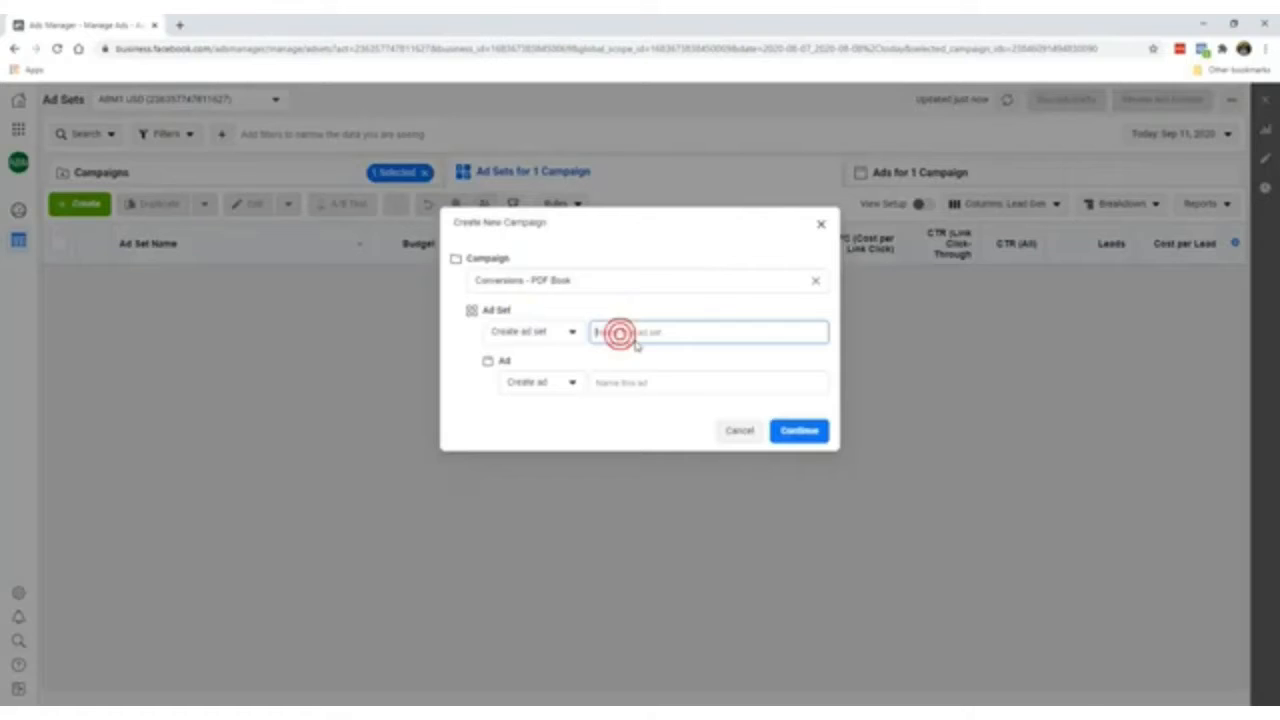
click(545, 333)
click(545, 333)
click(606, 331)
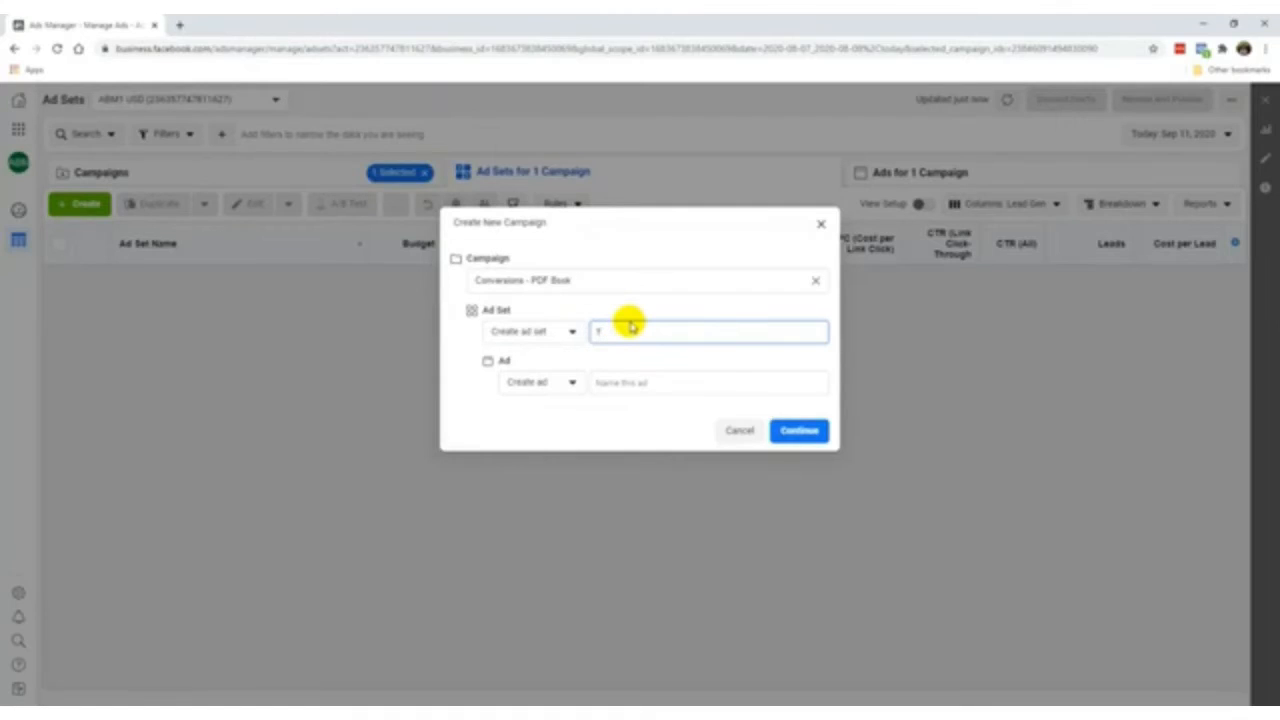
click(790, 431)
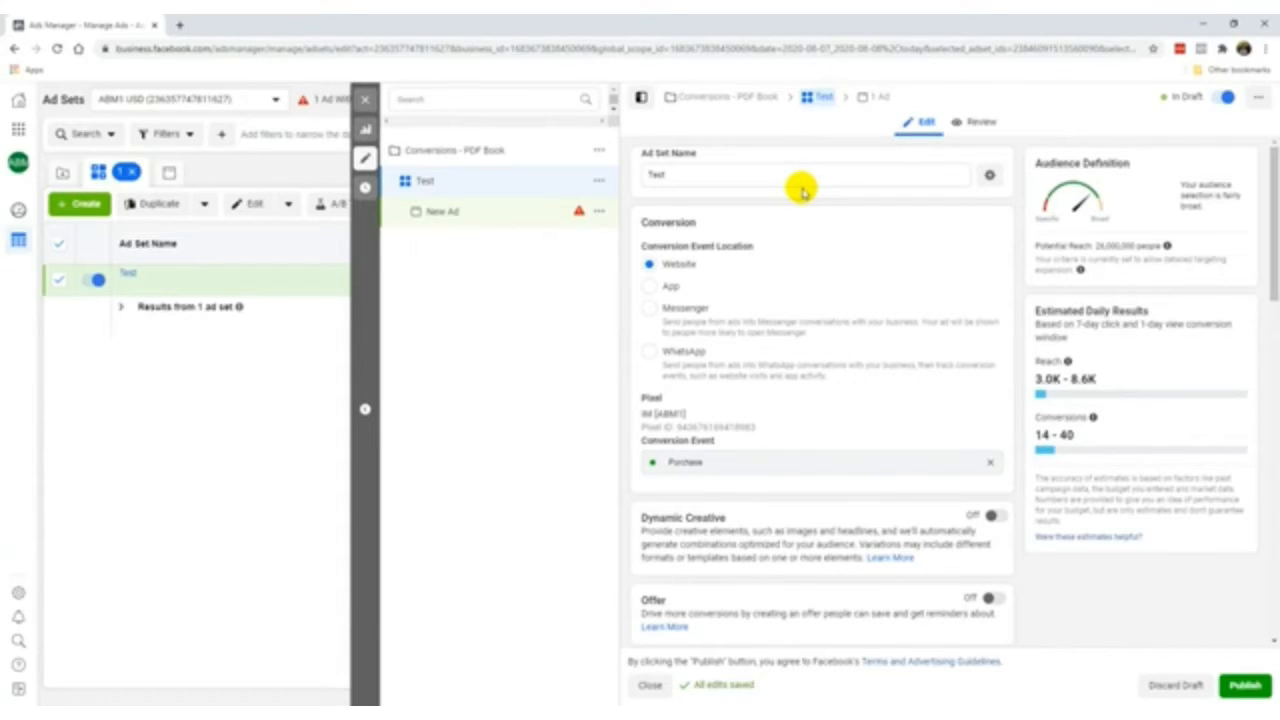
Change the Test ad set's conversion event to Lead
click(688, 173)
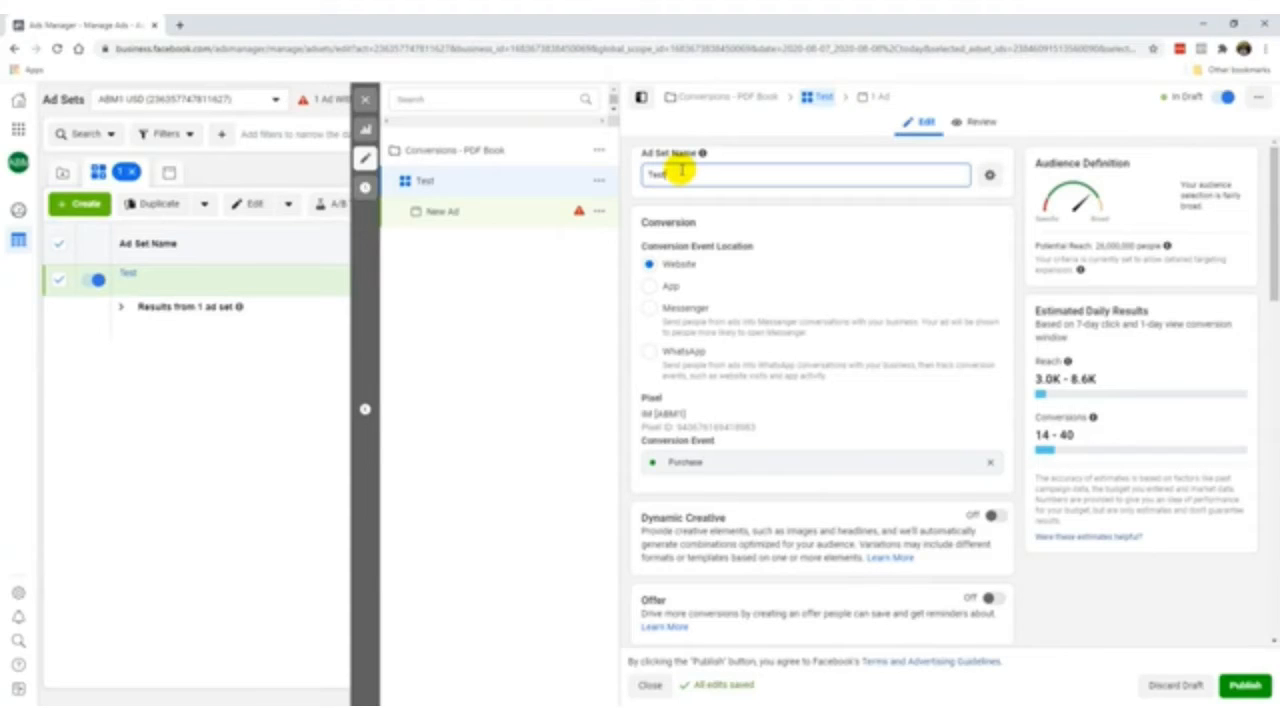
click(722, 210)
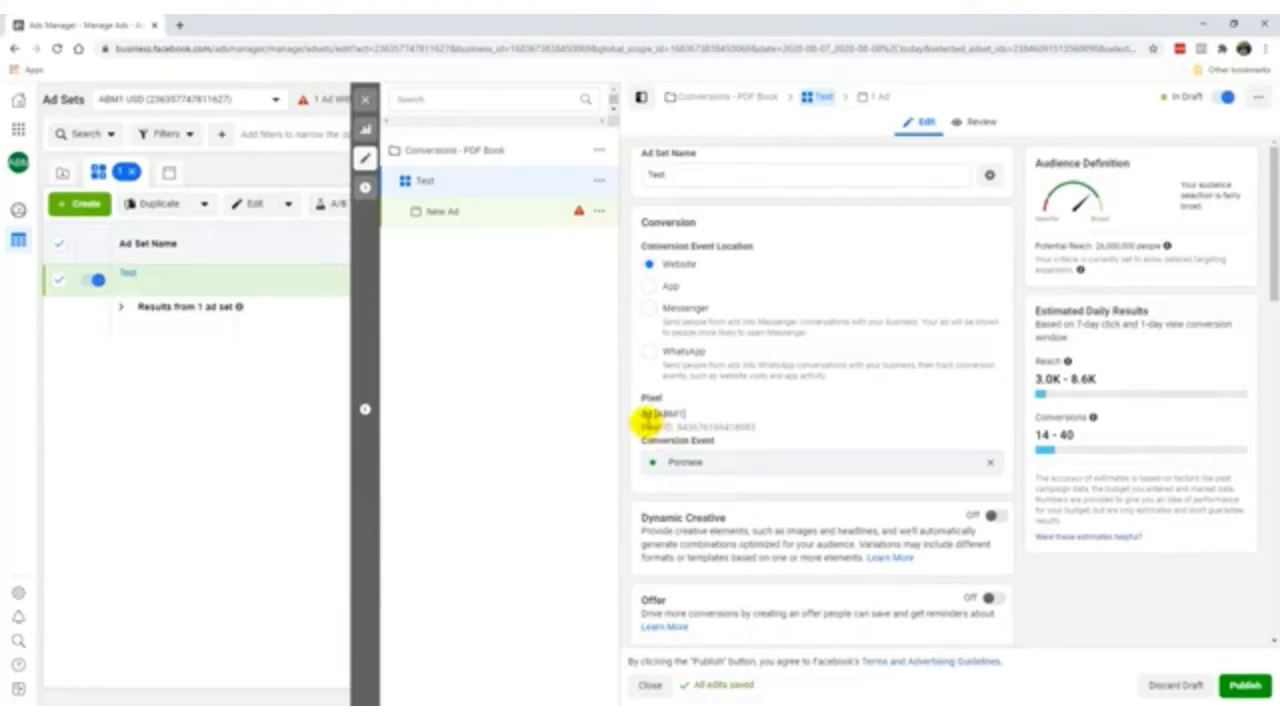
click(989, 462)
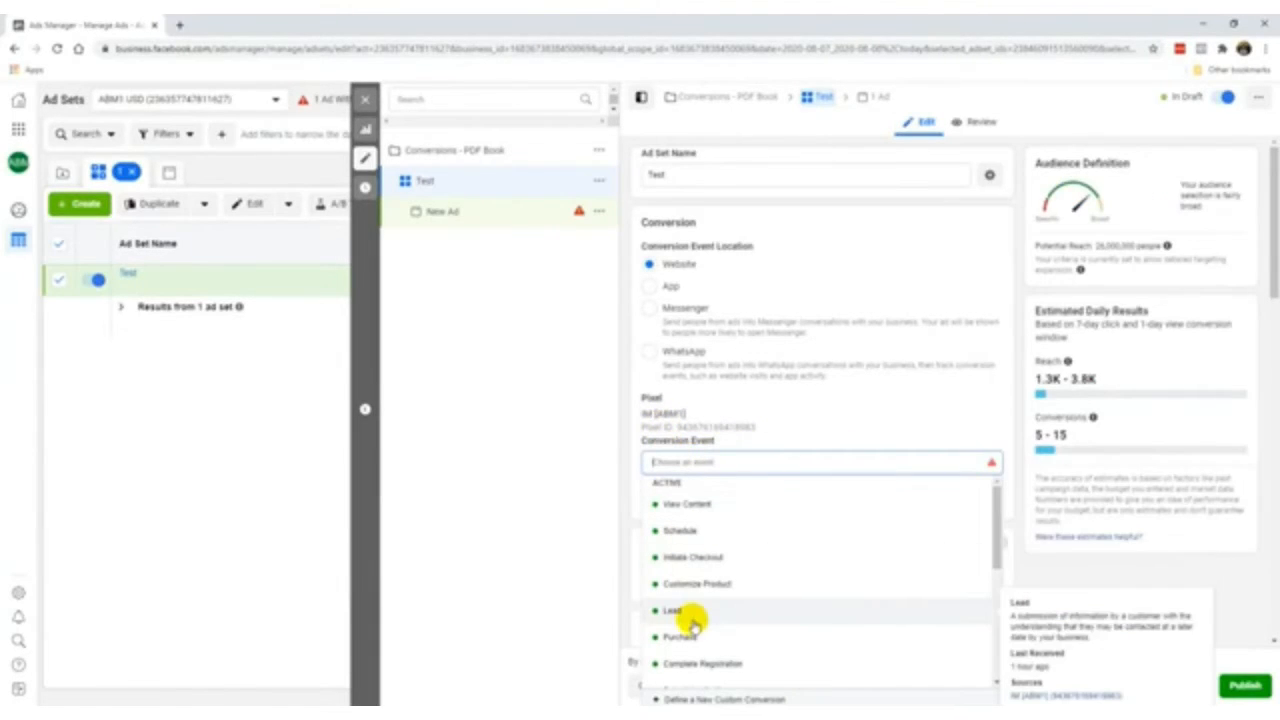
click(686, 611)
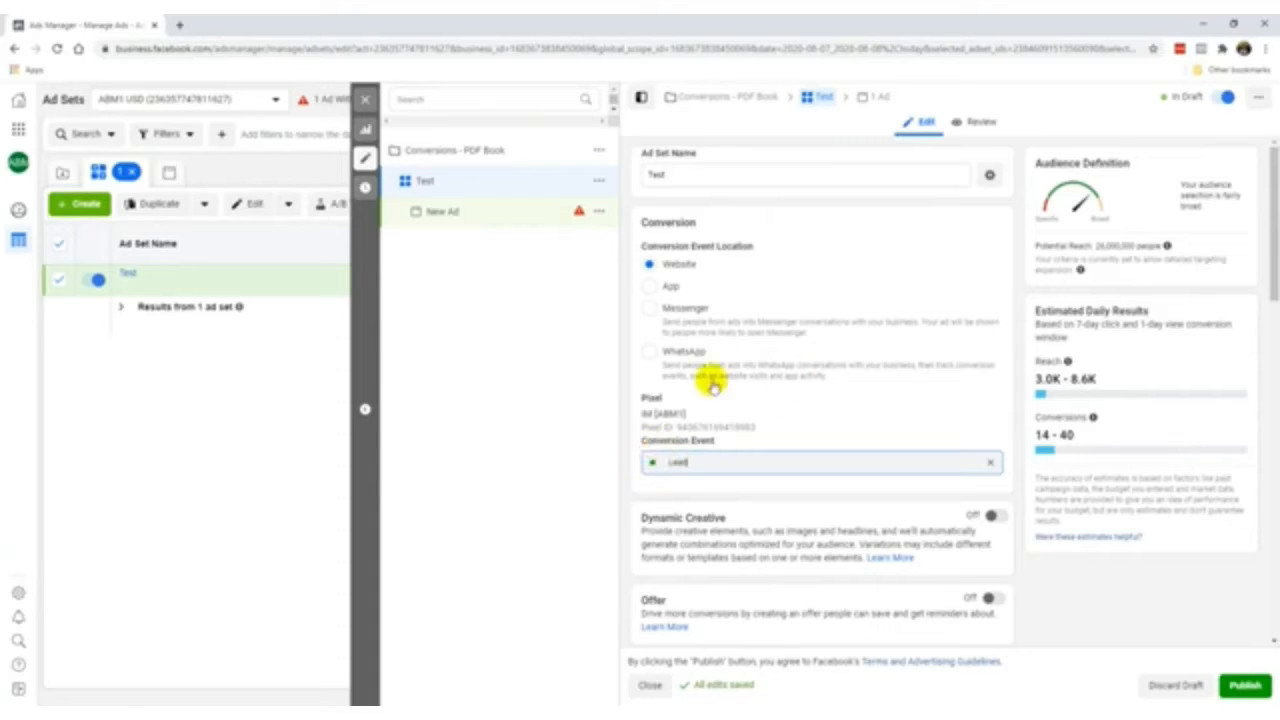
Try Add to Cart as the Test ad set's conversion event, and set the event back to Lead
click(988, 465)
click(900, 462)
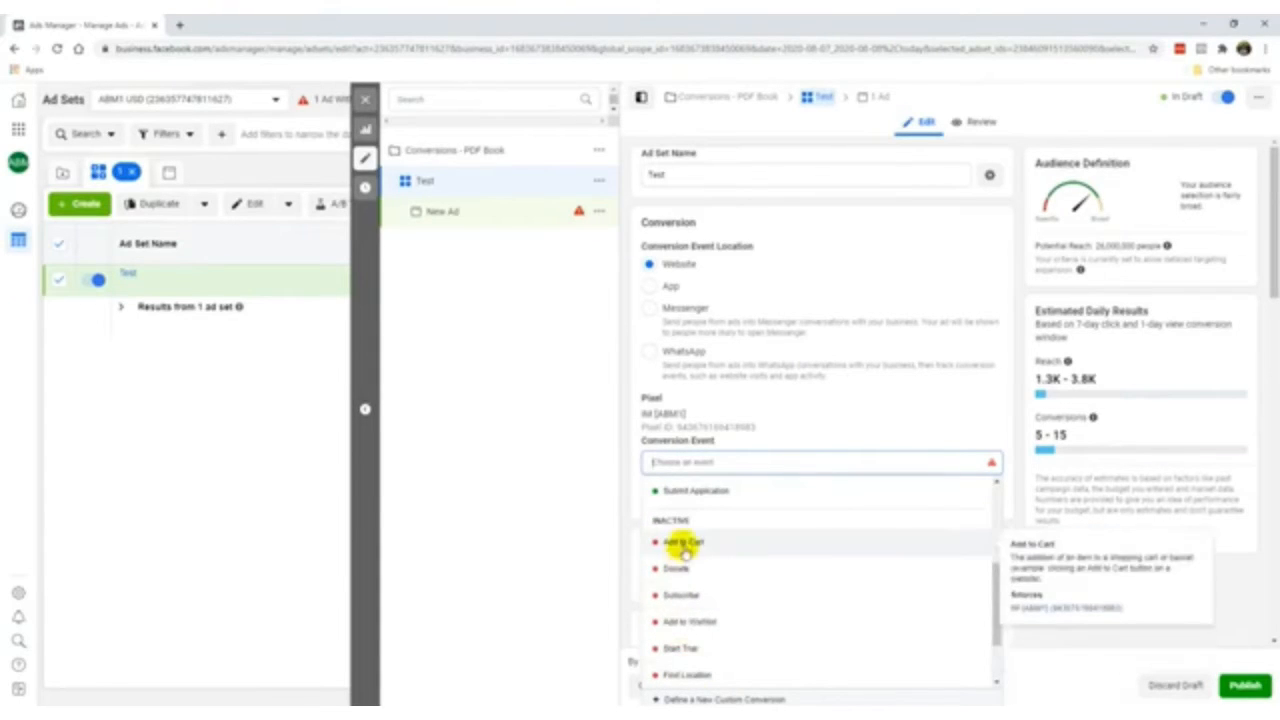
click(684, 543)
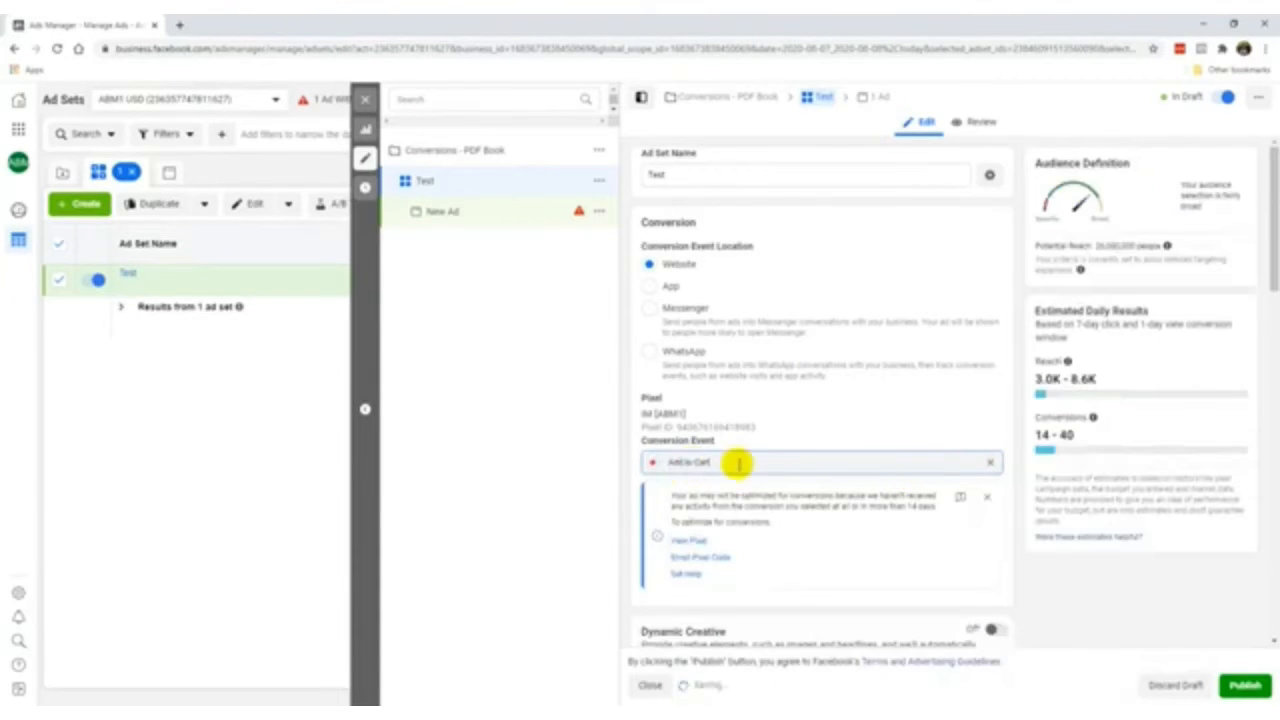
click(990, 462)
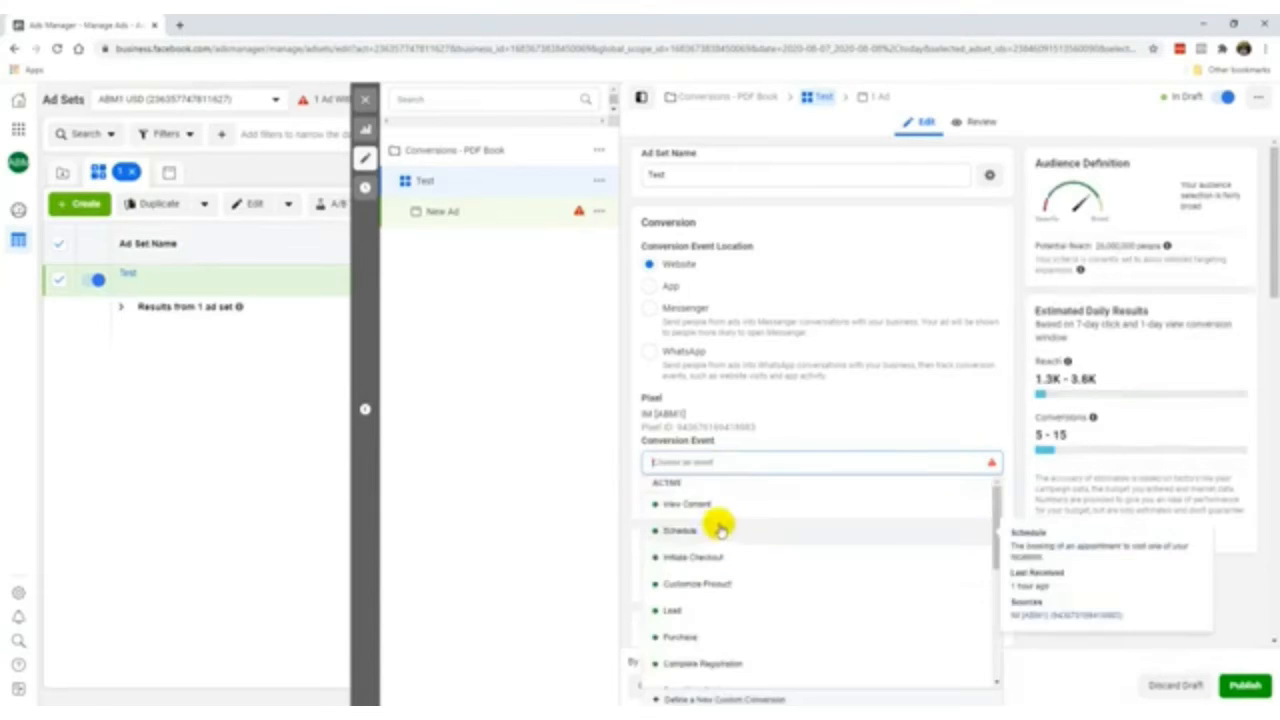
click(695, 610)
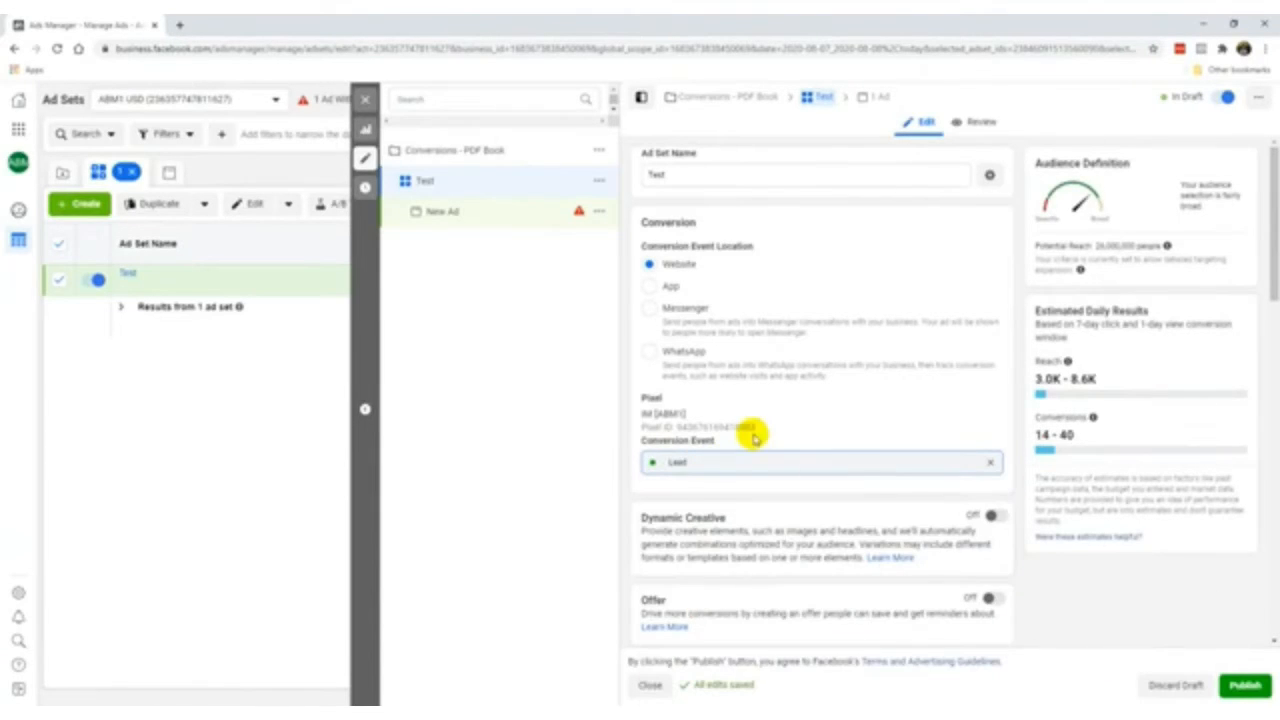
Try Purchase as the Test ad set's conversion event, and restore Lead as the chosen event
click(990, 462)
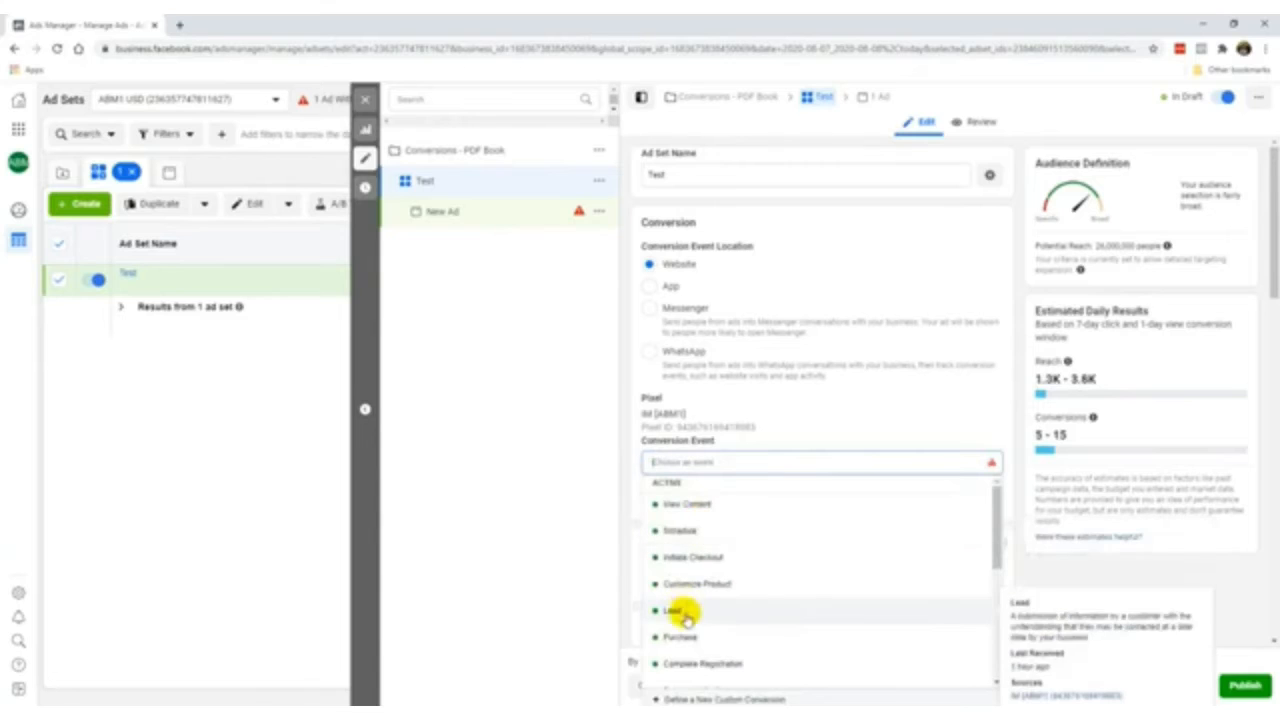
click(680, 637)
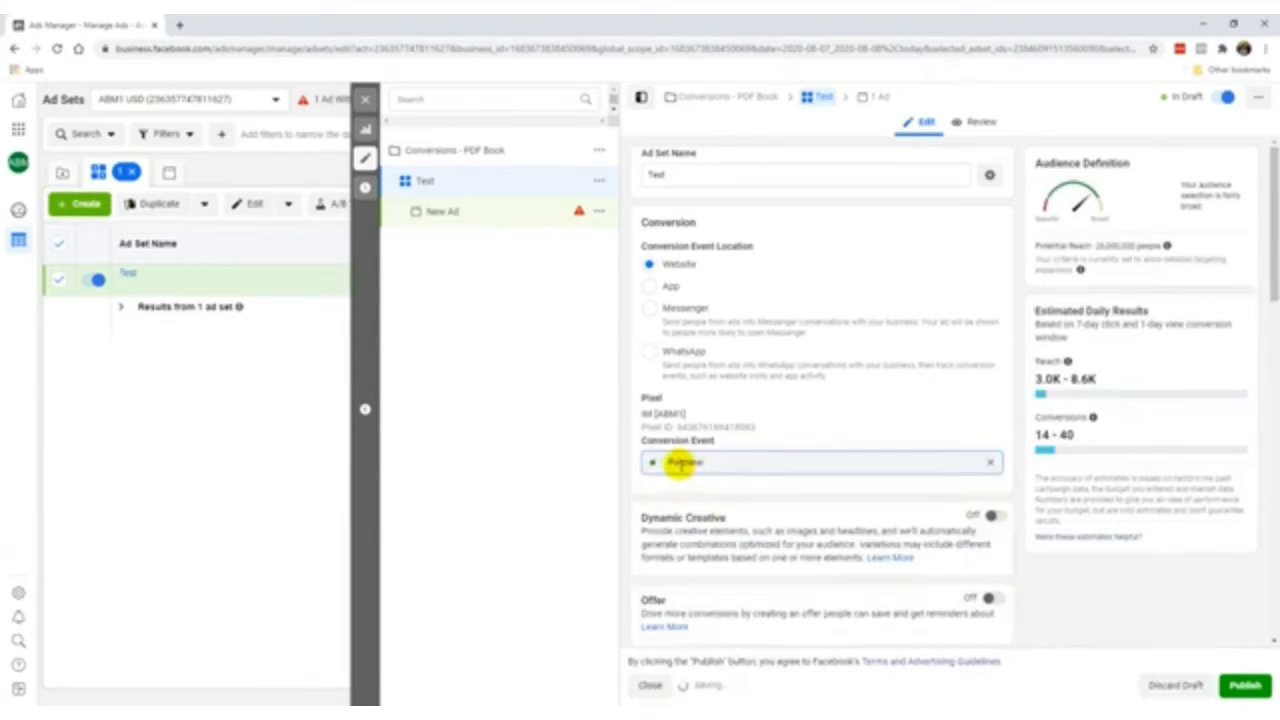
click(990, 462)
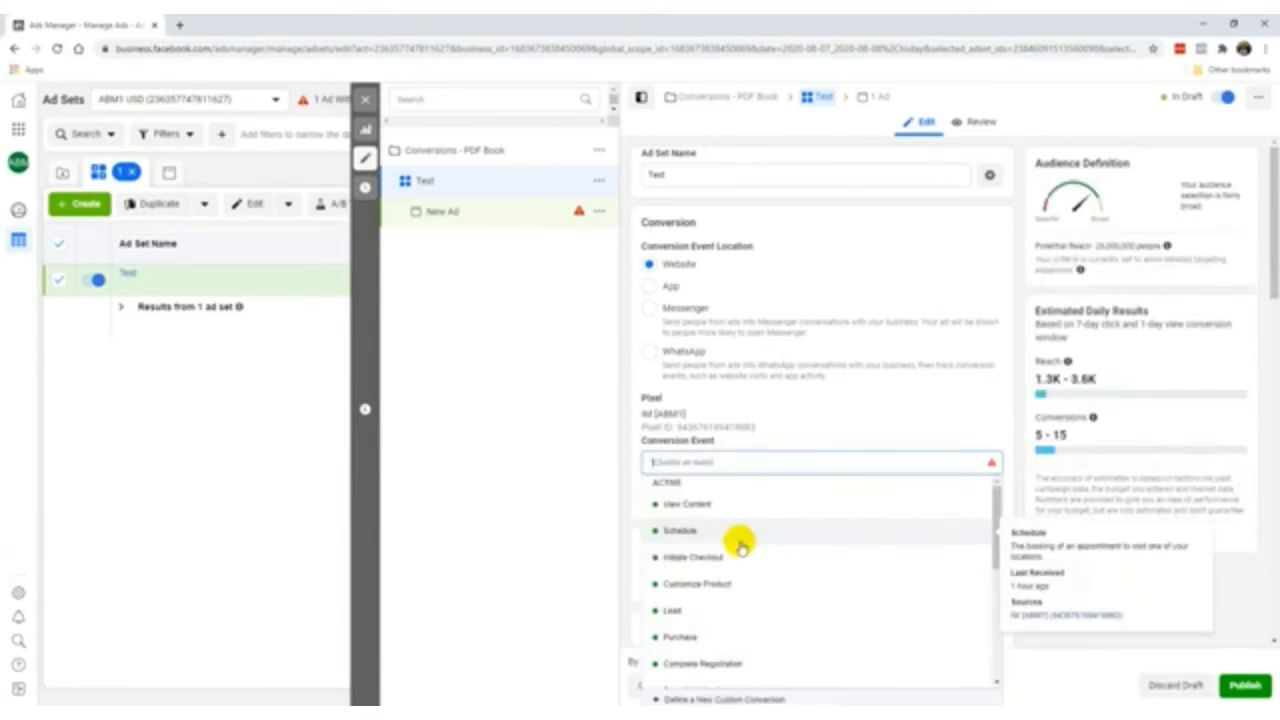
click(690, 610)
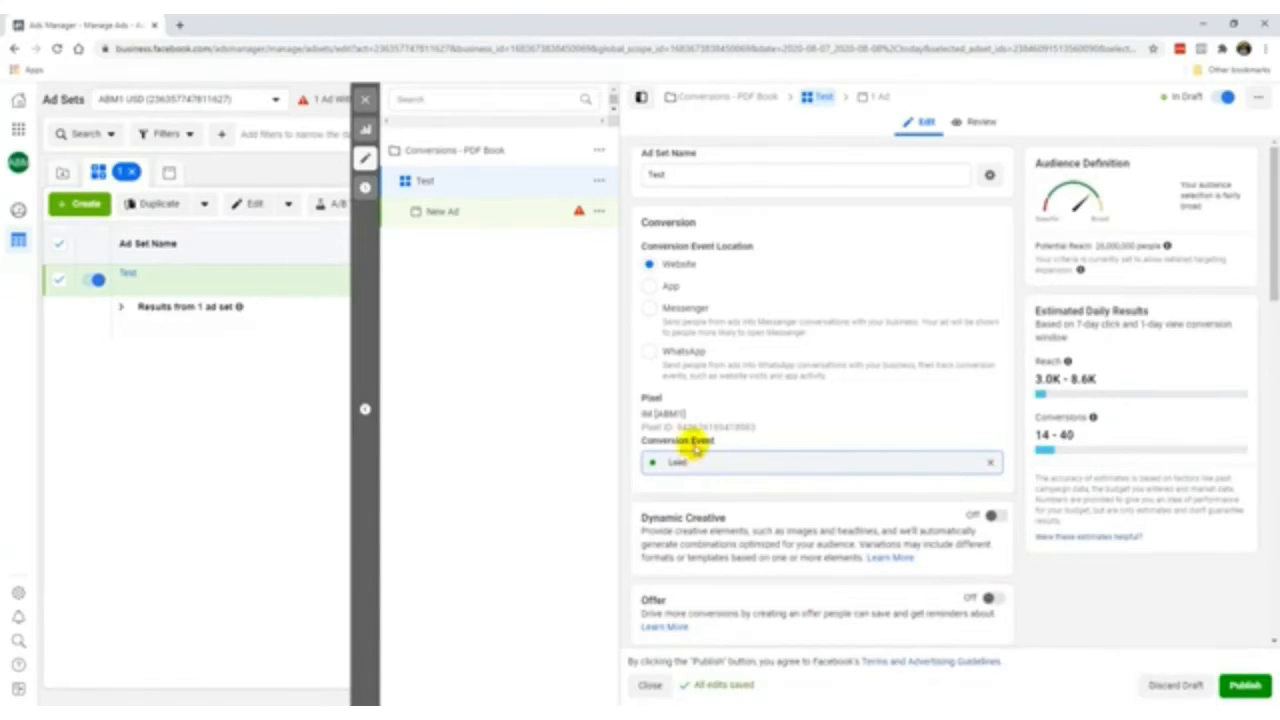
Show the additional ad scheduling options in the Test ad set's Budget & Schedule section
scroll(690, 395, down, 2)
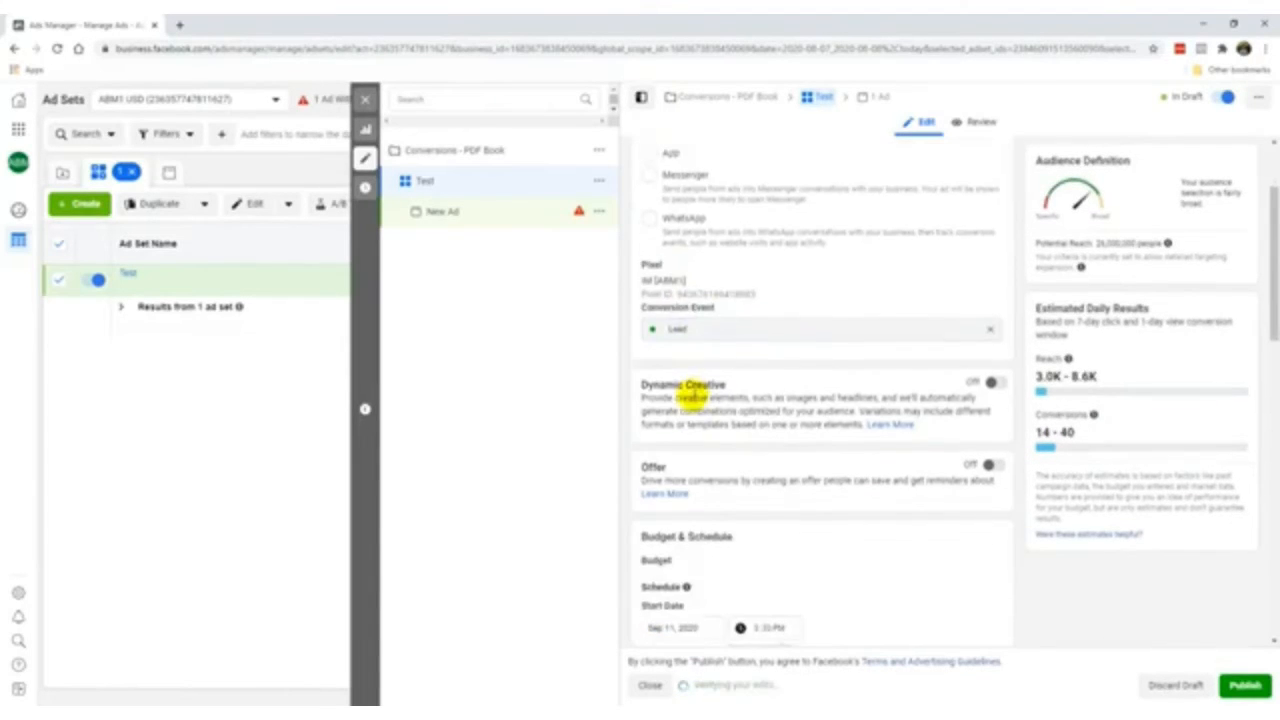
scroll(690, 395, down, 2)
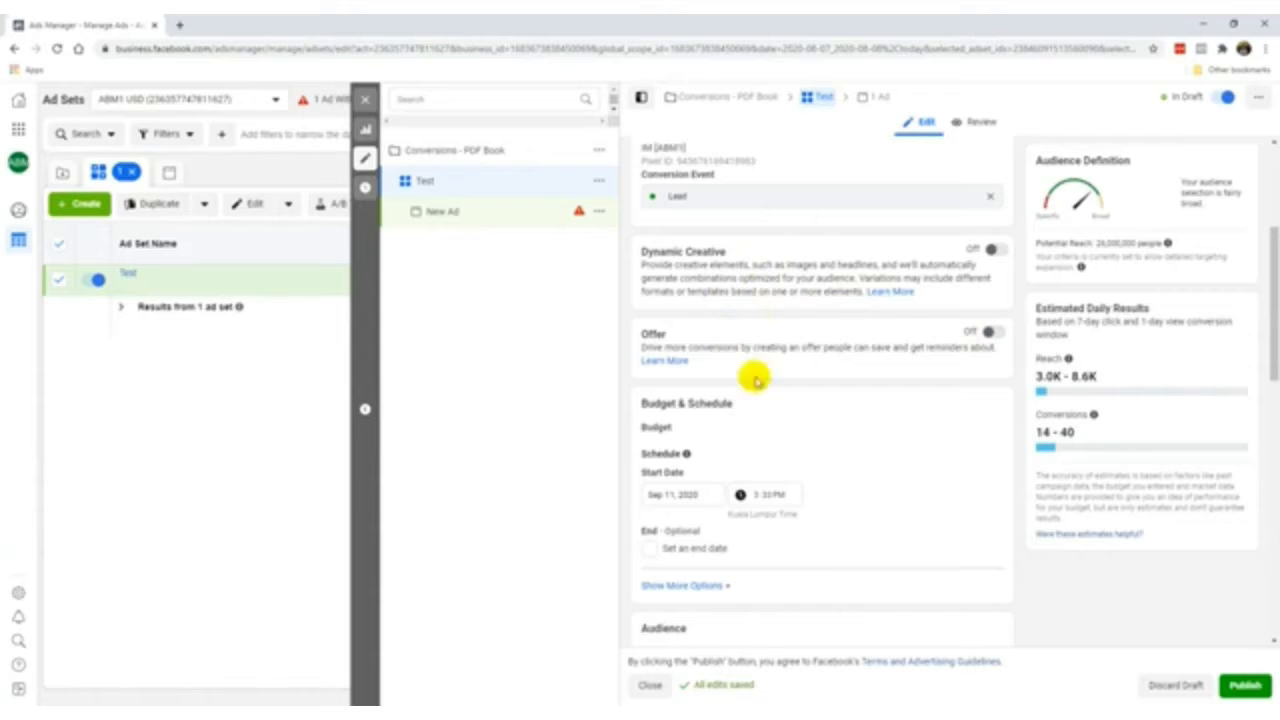
scroll(750, 395, down, 1)
scroll(682, 390, down, 1)
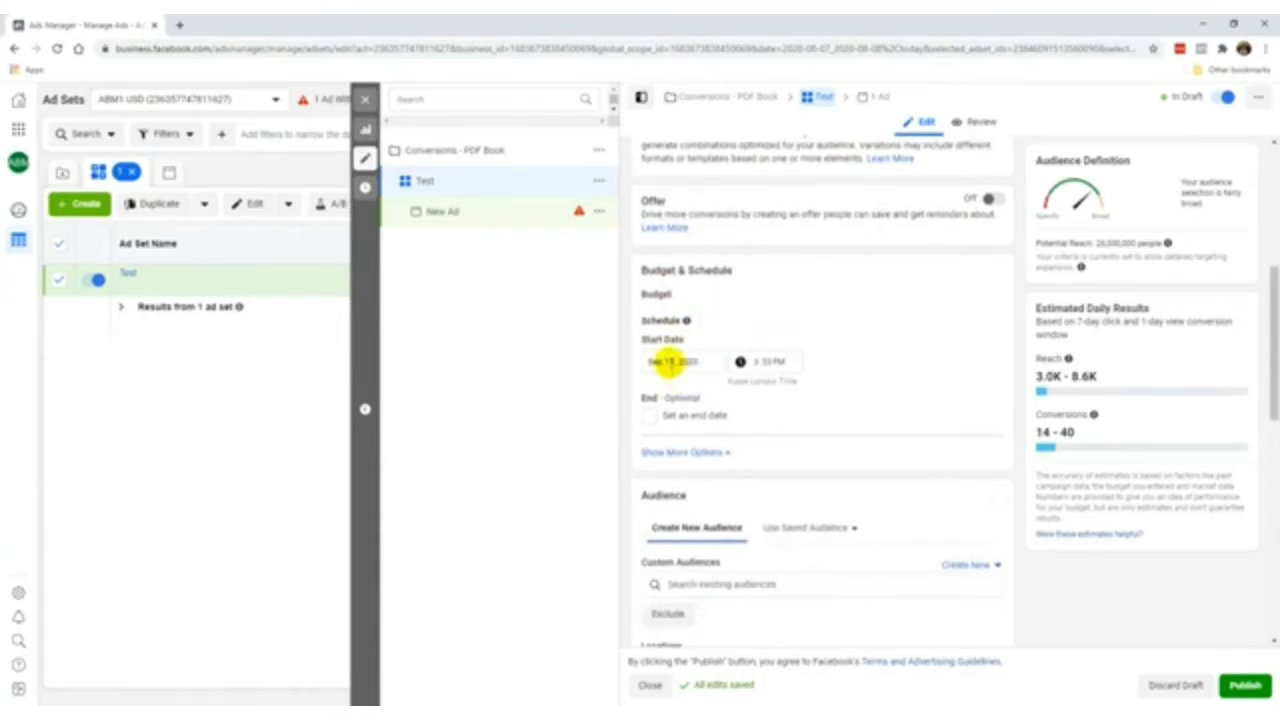
click(676, 454)
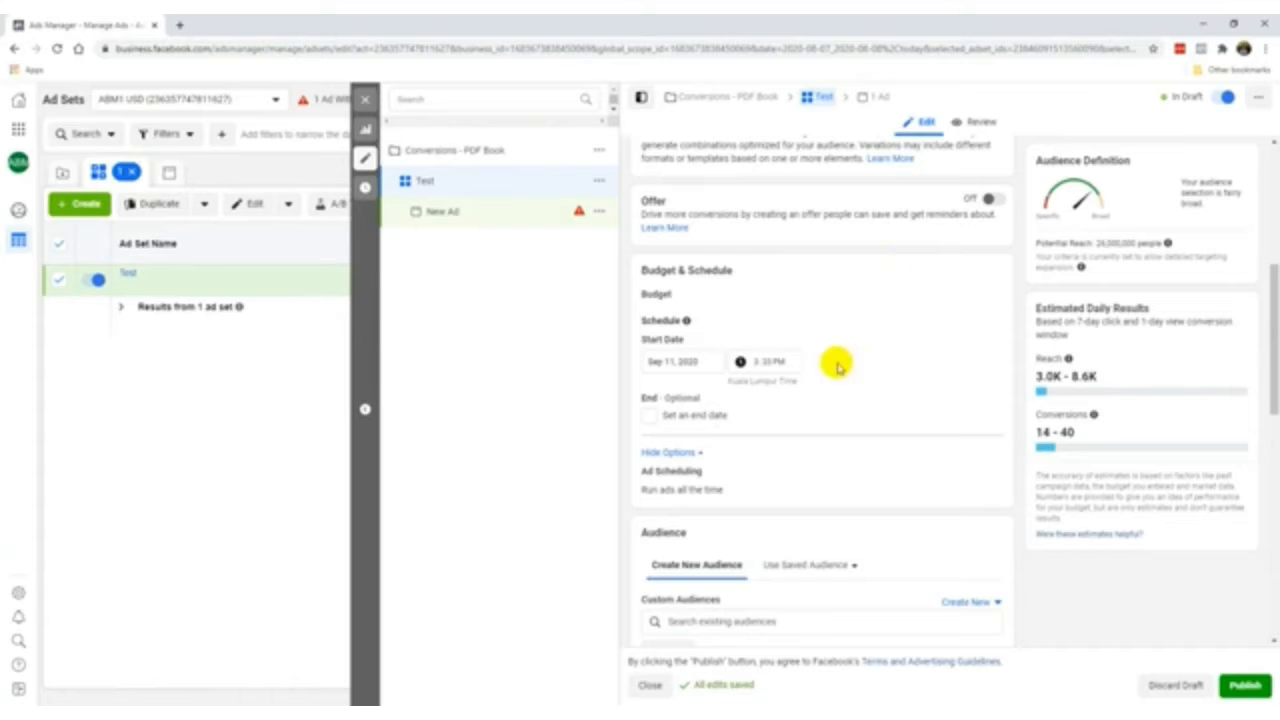
Replace Malaysia with United States as the targeted location in the ad set's audience
scroll(840, 380, down, 2)
scroll(853, 403, down, 2)
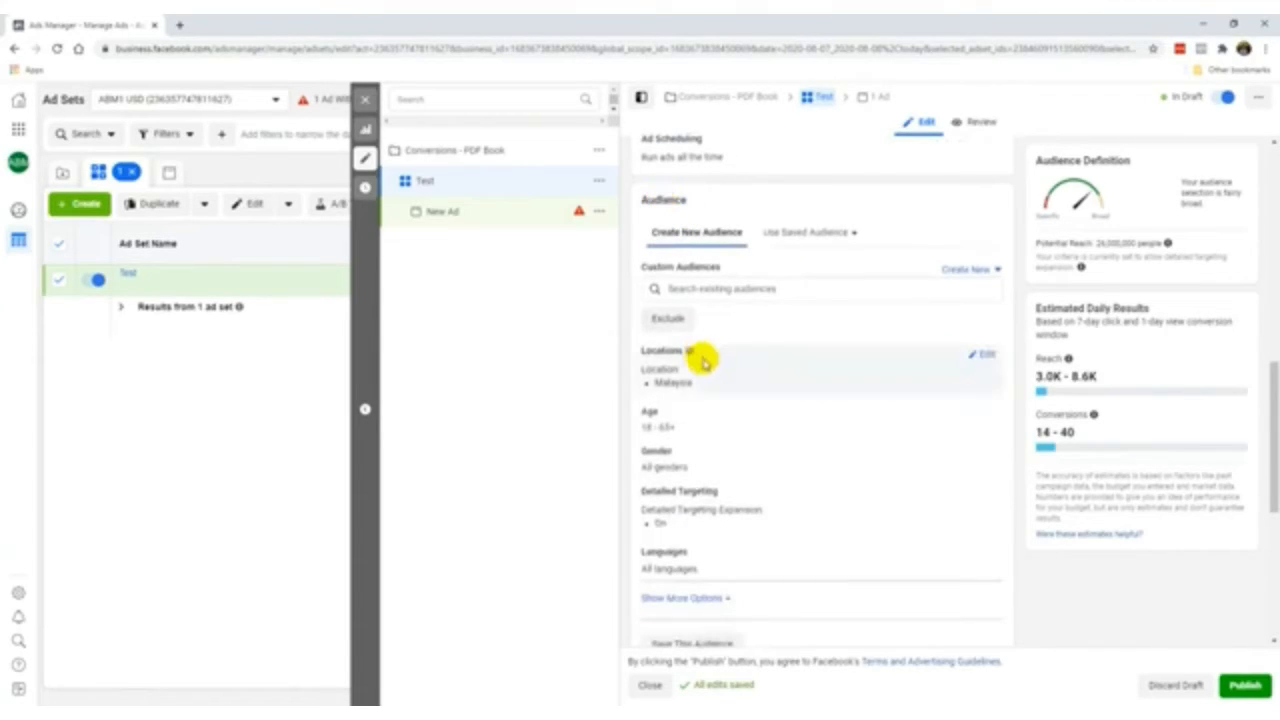
scroll(702, 352, down, 1)
scroll(749, 269, up, 1)
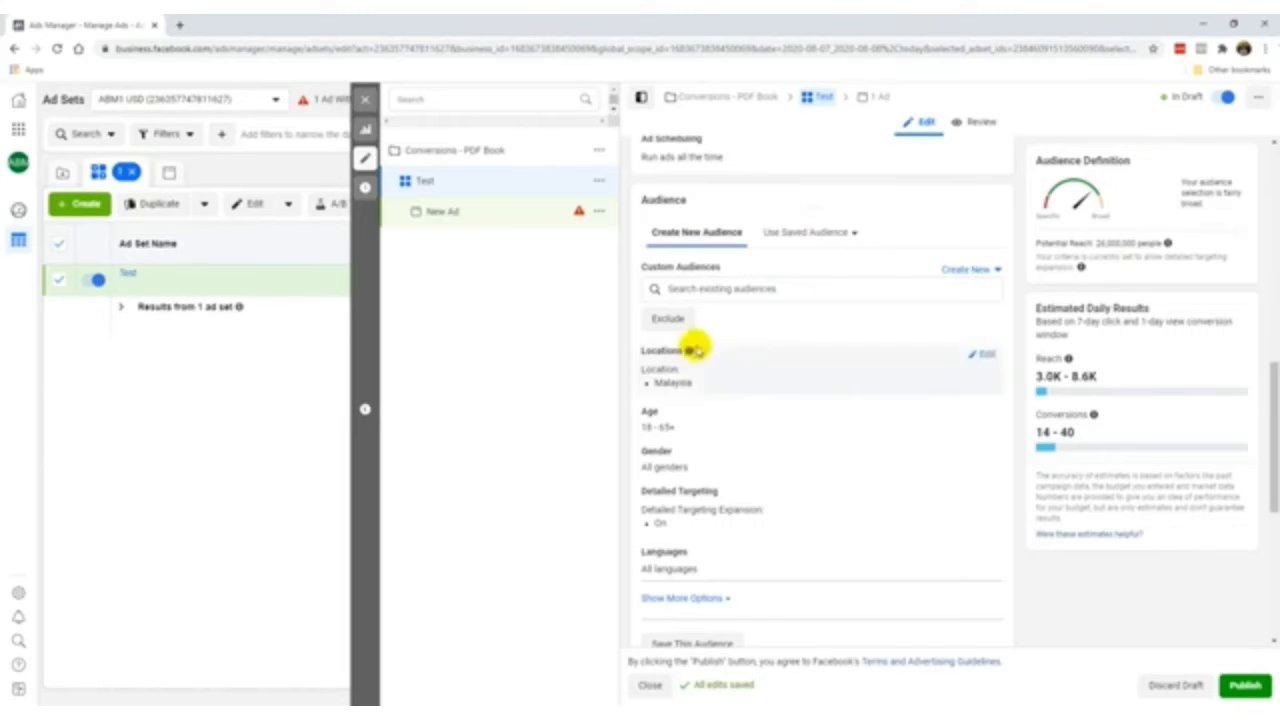
click(982, 358)
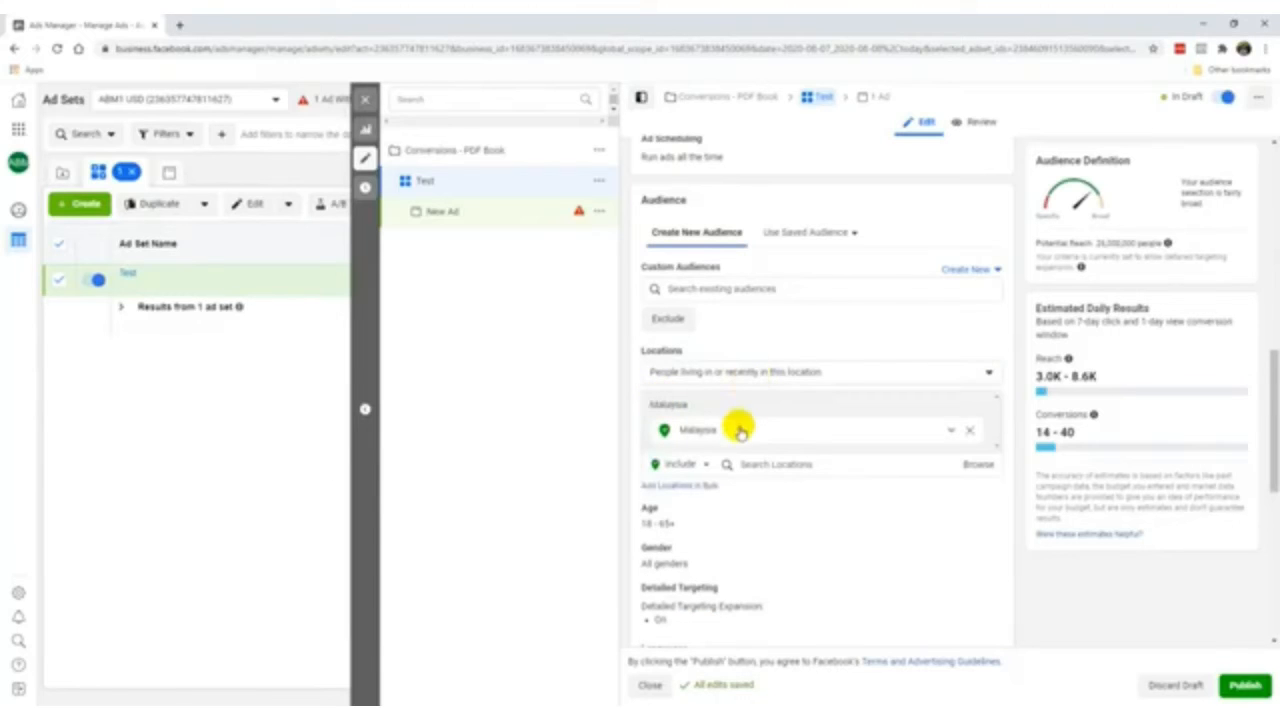
click(968, 430)
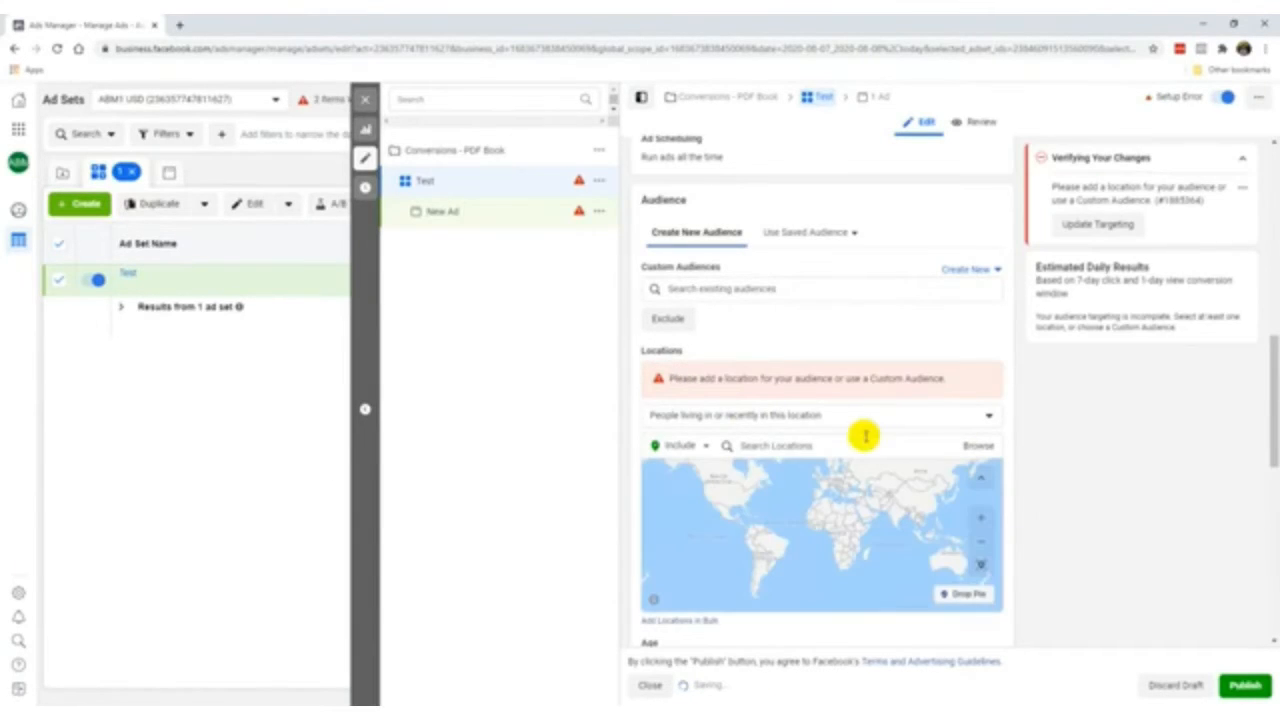
click(866, 440)
text(united states)
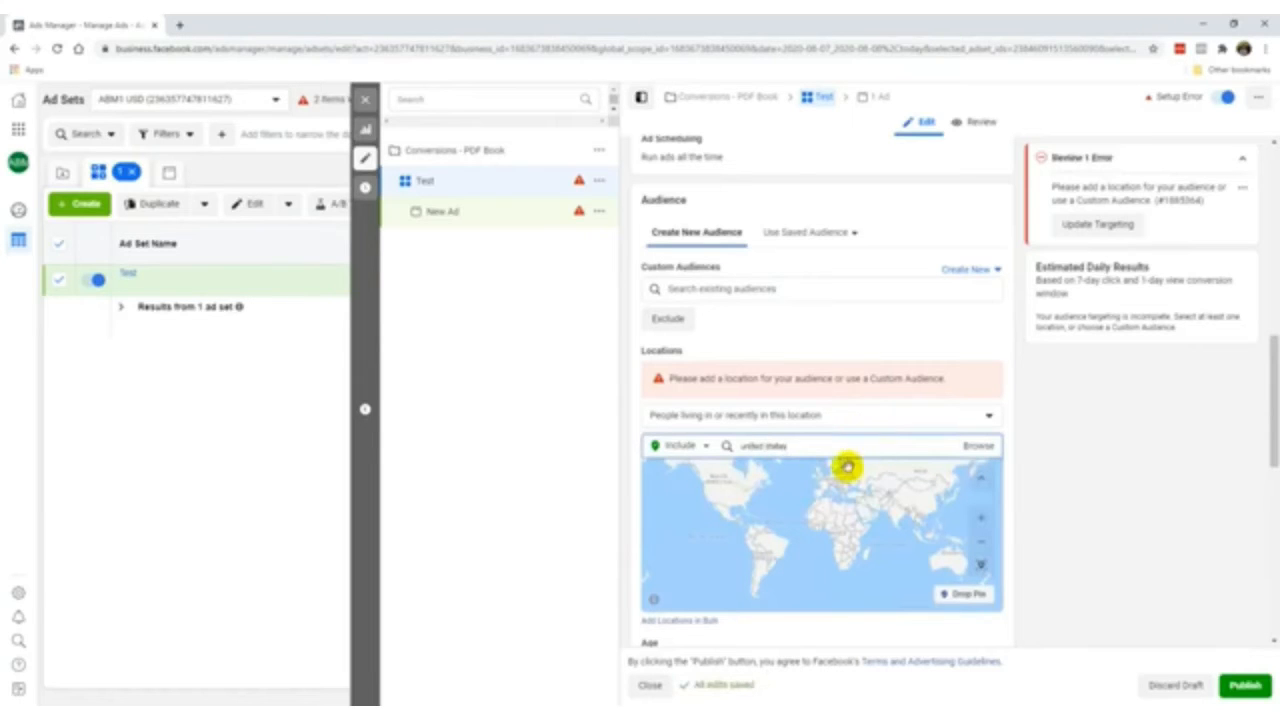
click(840, 478)
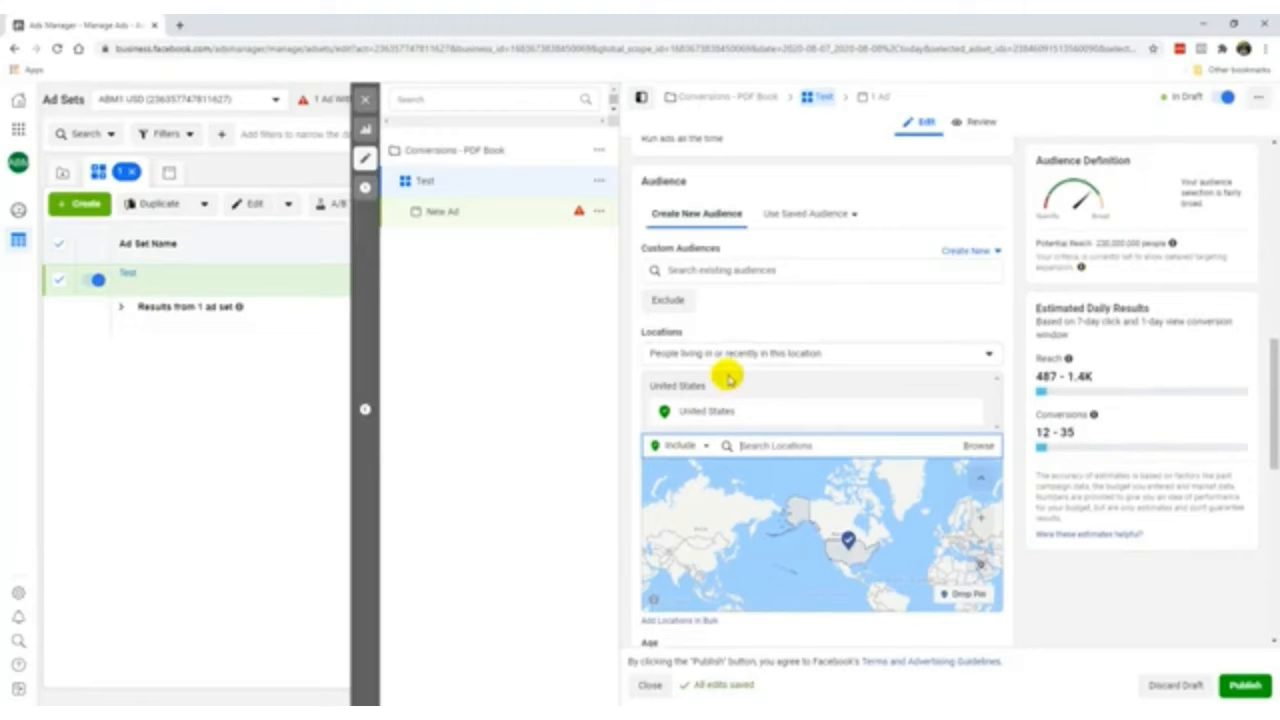
Limit the audience's location targeting to "People living in this location"
scroll(737, 330, down, 1)
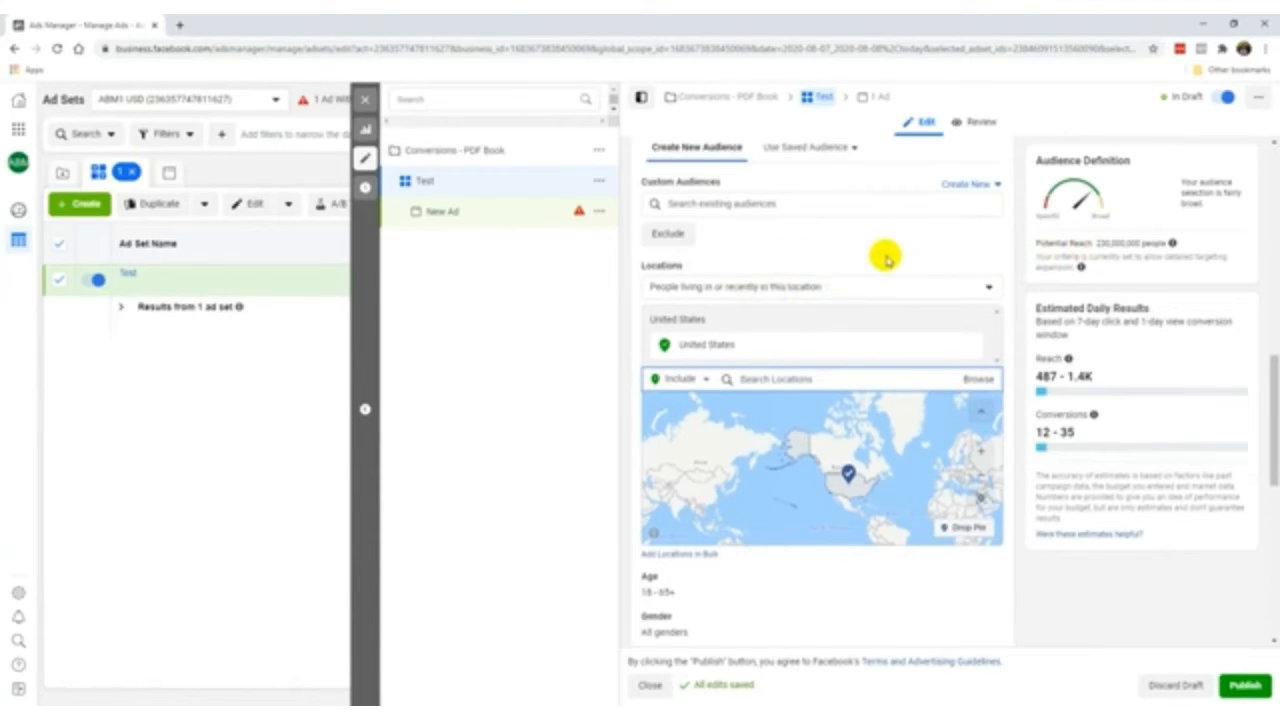
click(766, 290)
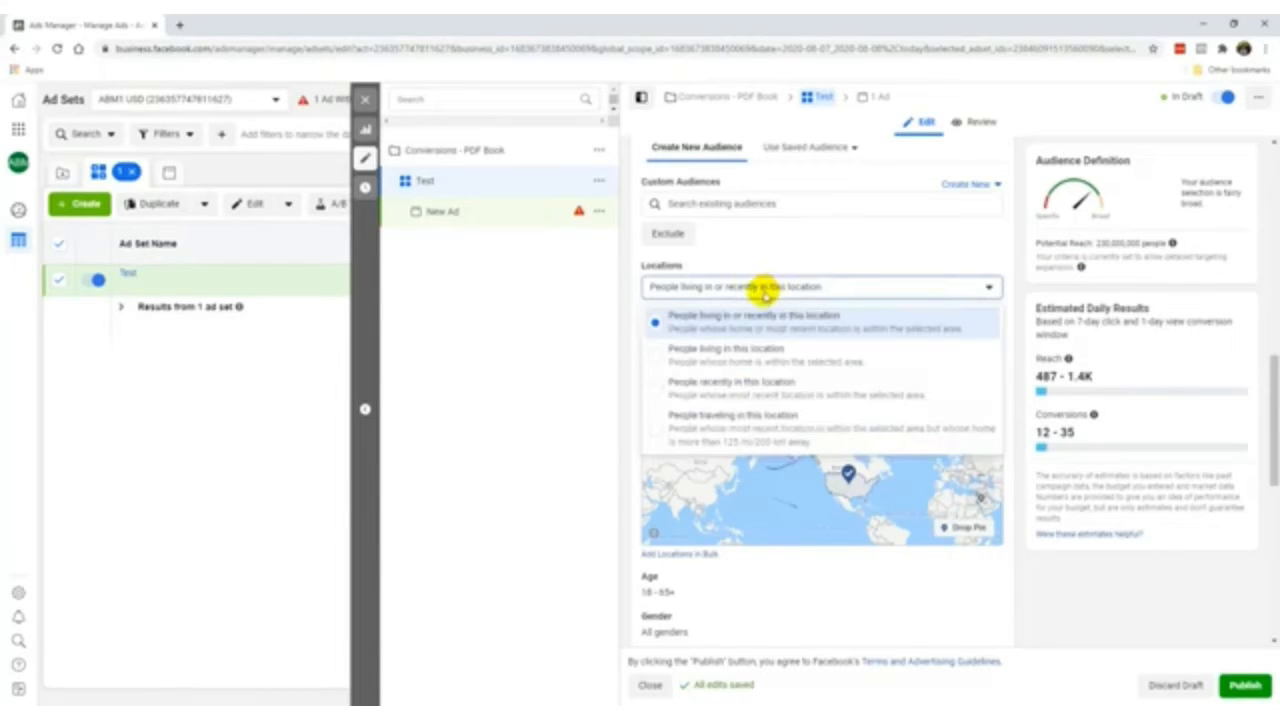
click(764, 289)
click(690, 287)
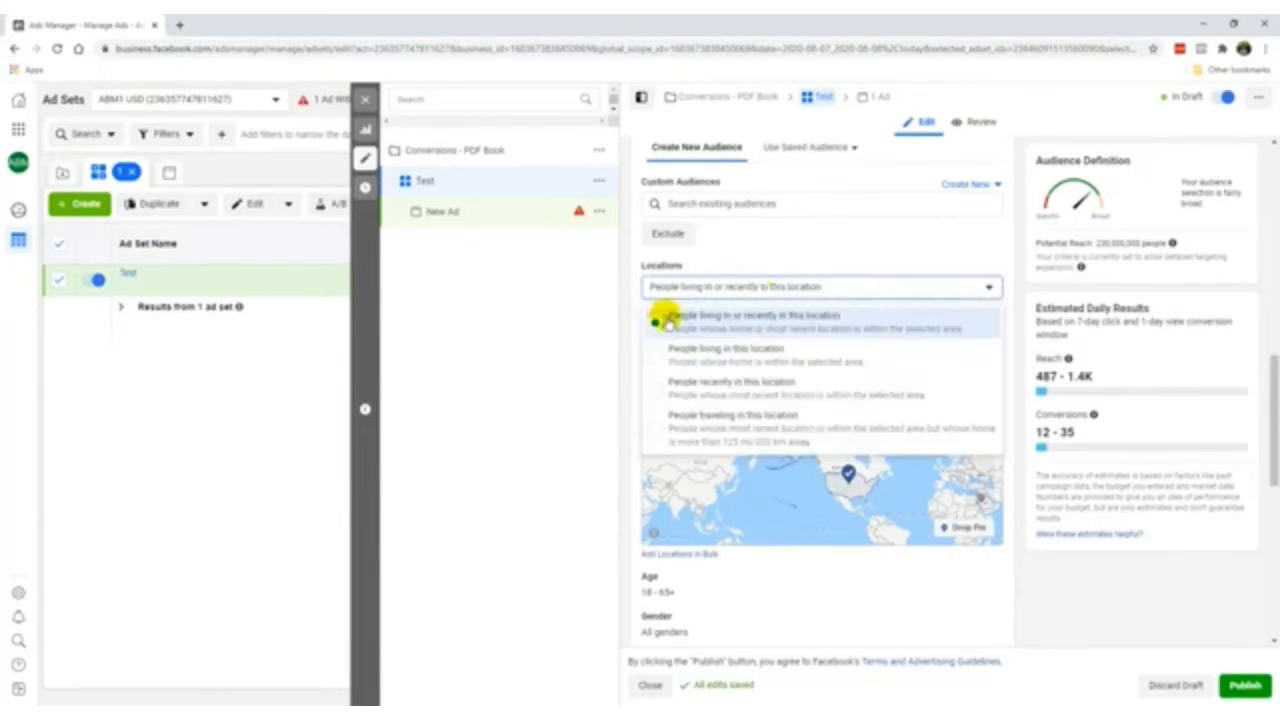
click(770, 358)
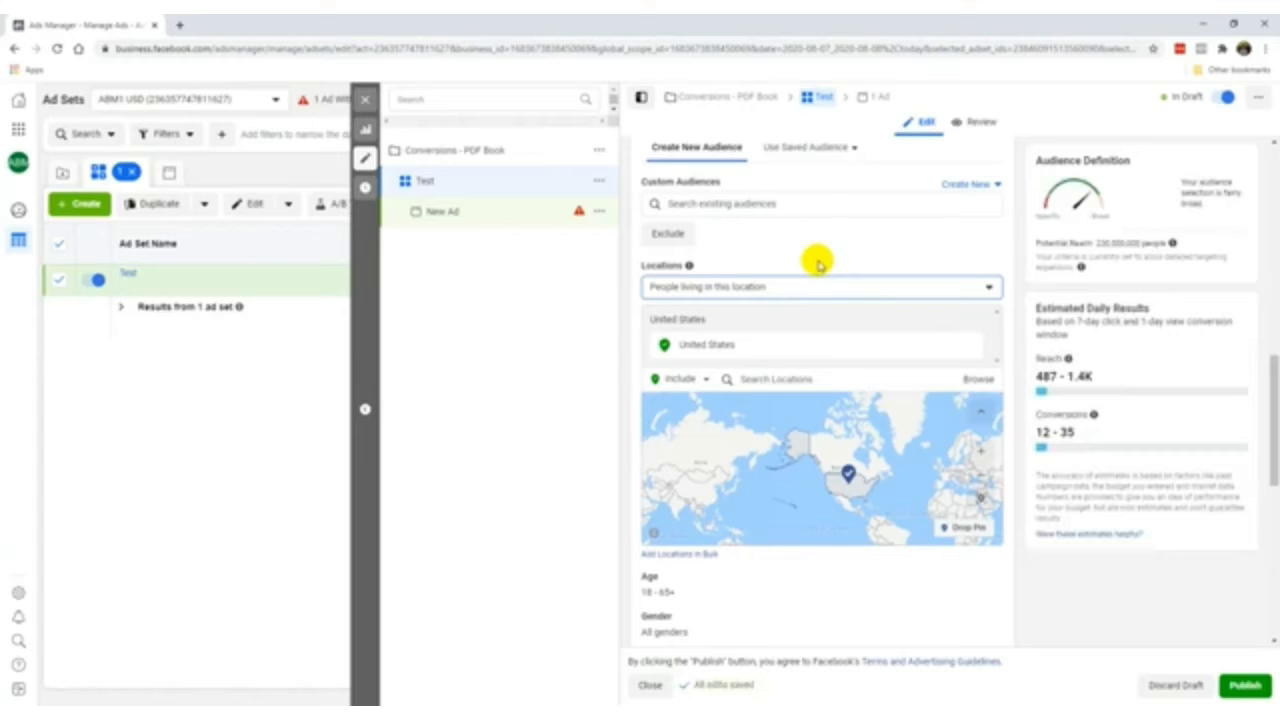
Try "People living in or recently in this location" for the location targeting, and return it to "People living in this location"
click(794, 287)
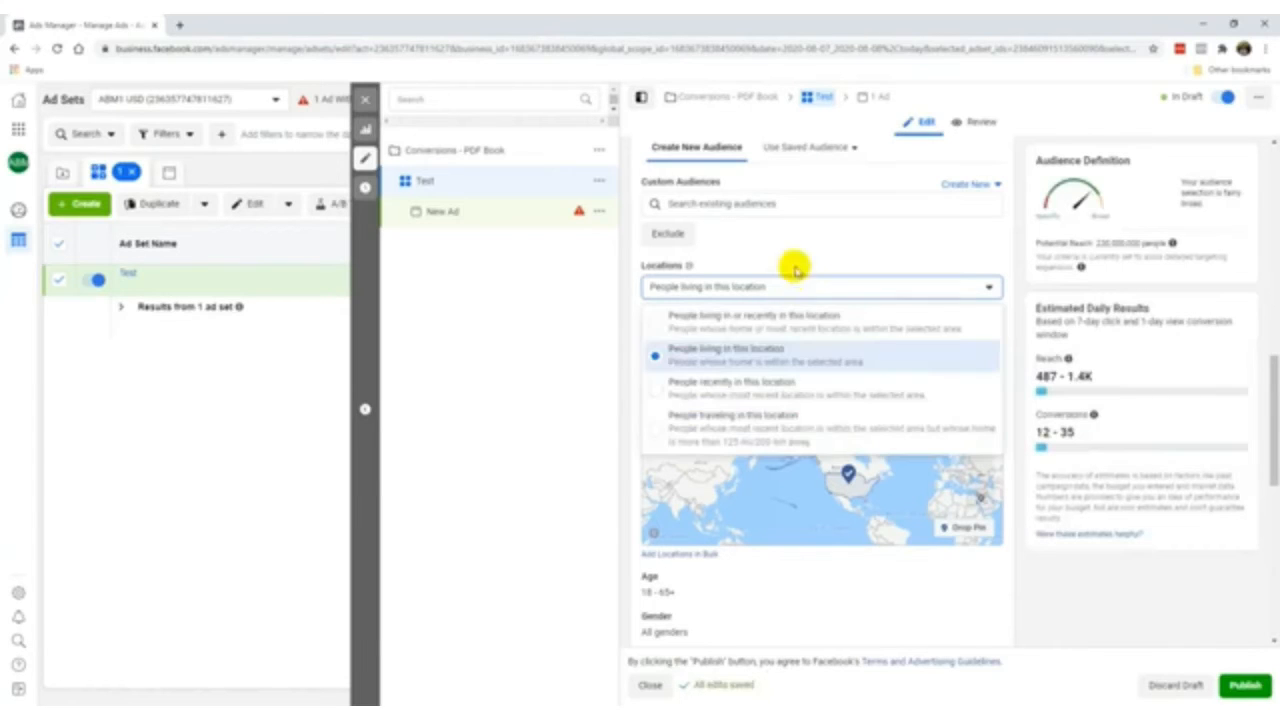
click(794, 268)
click(805, 285)
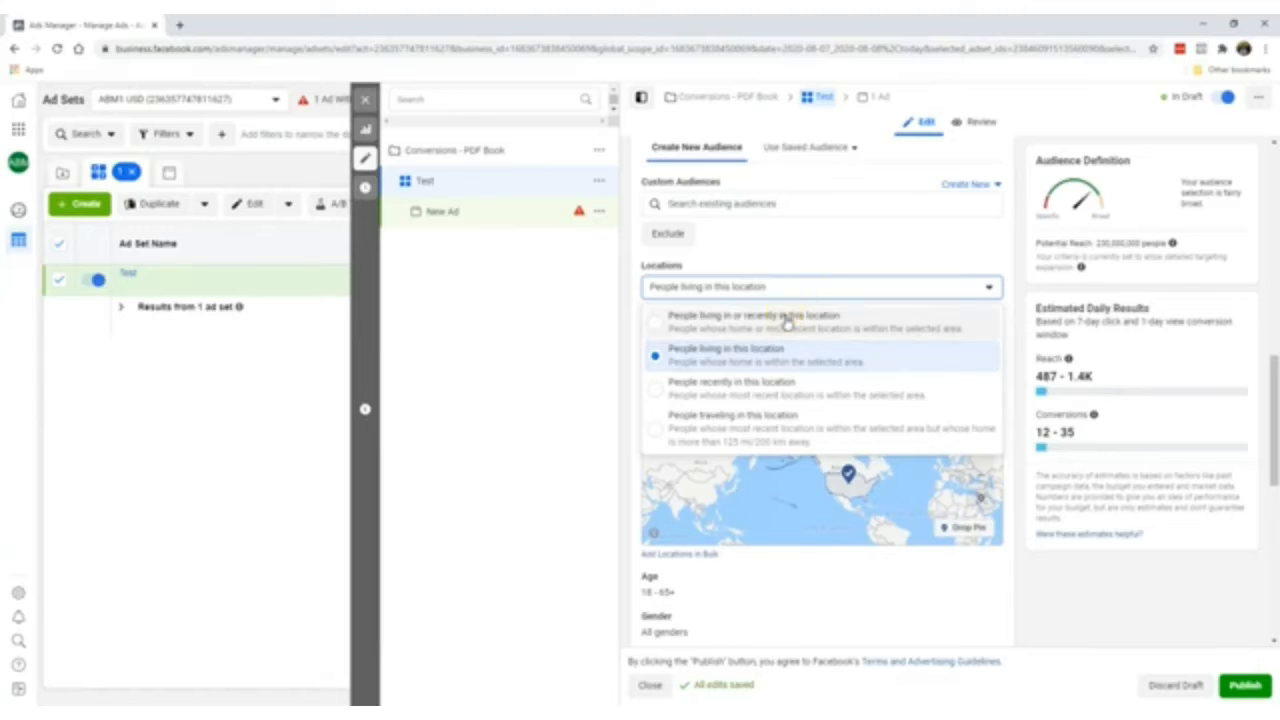
click(786, 316)
click(820, 288)
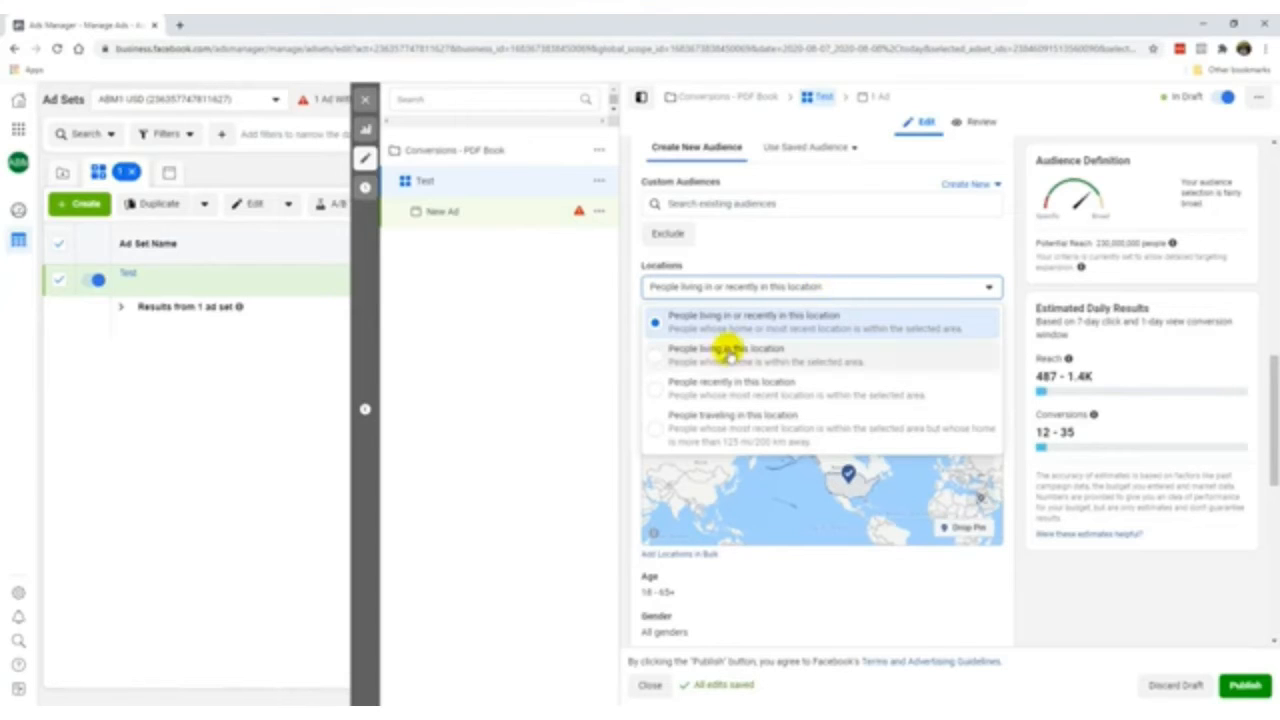
click(724, 352)
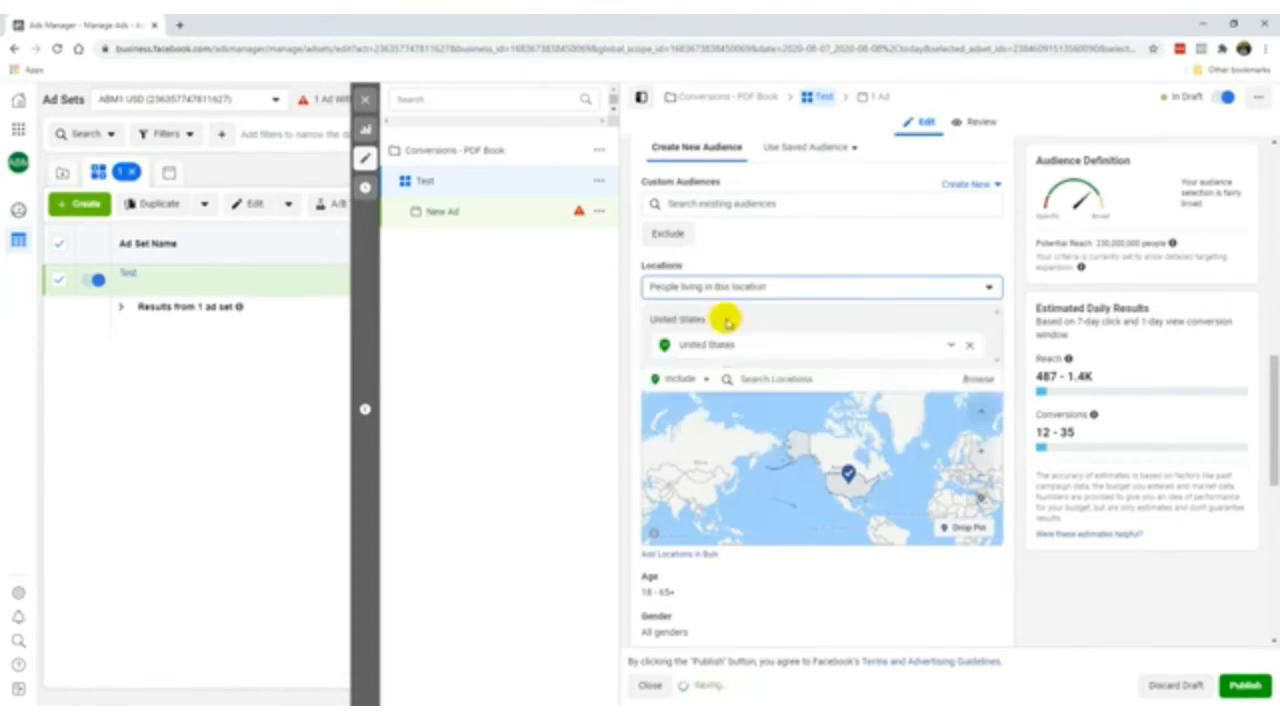
click(632, 385)
Set the audience's minimum age to 27
scroll(628, 384, down, 3)
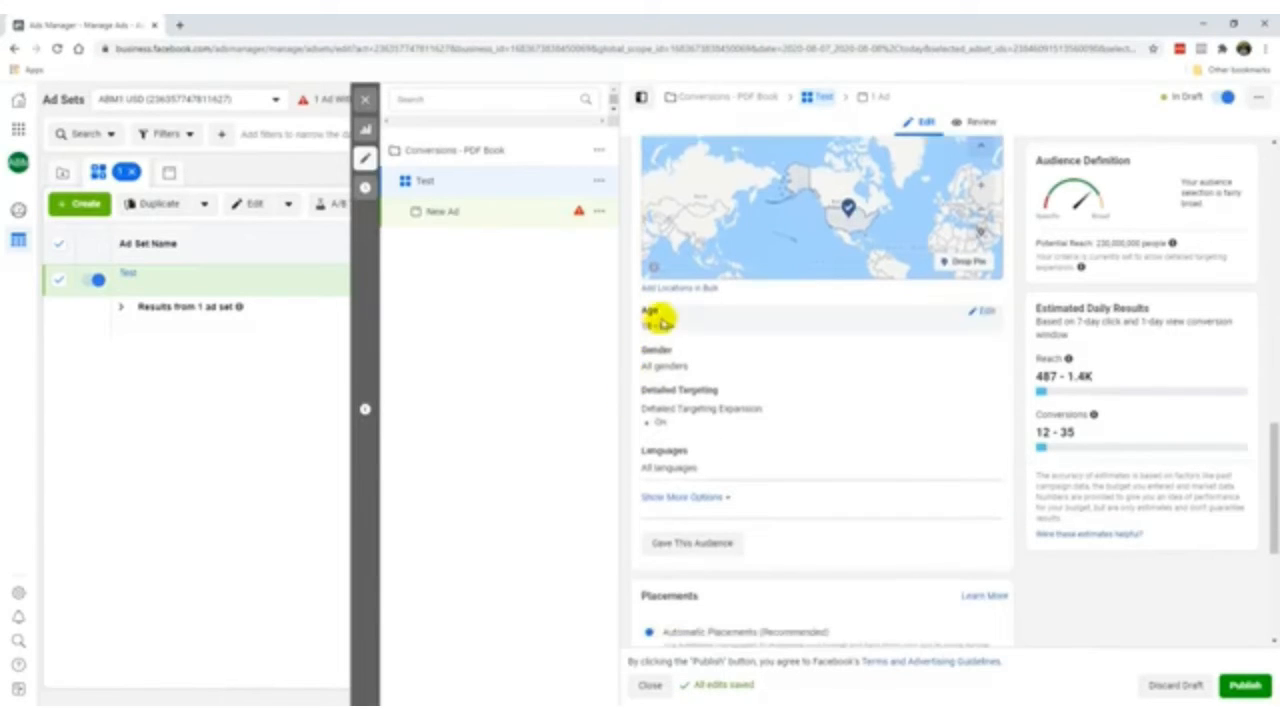
click(980, 316)
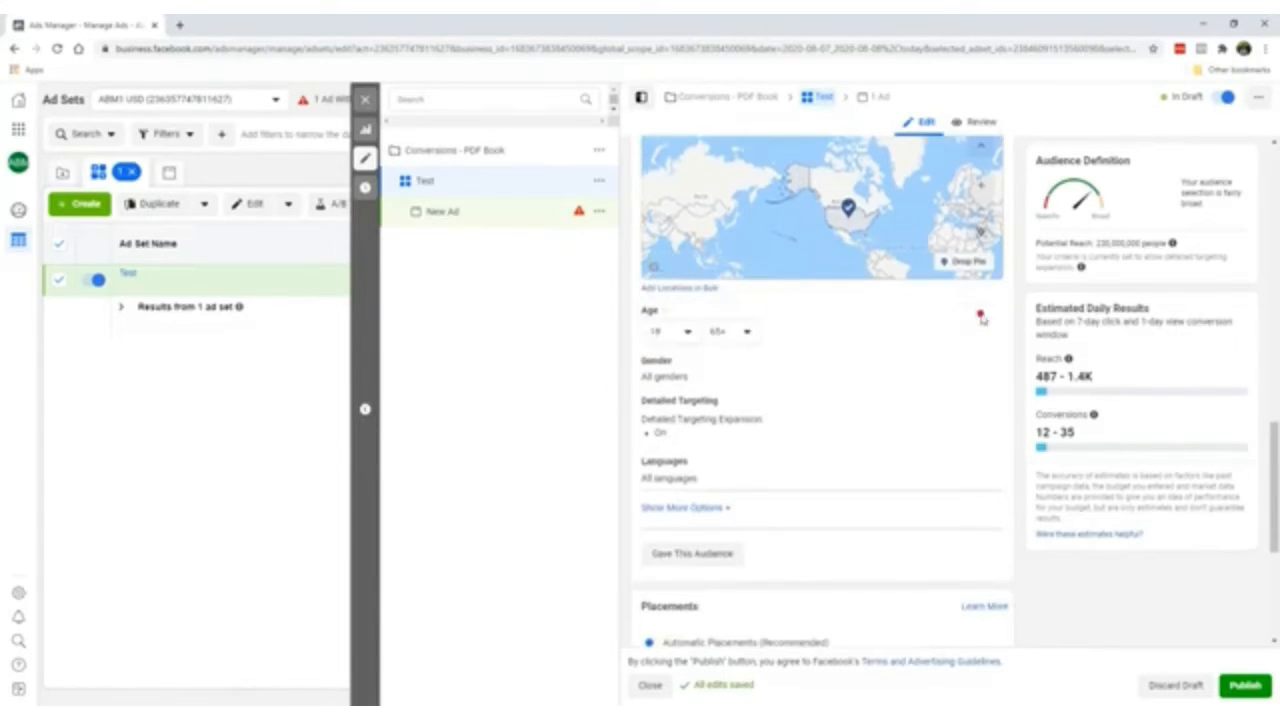
click(665, 334)
scroll(704, 450, down, 2)
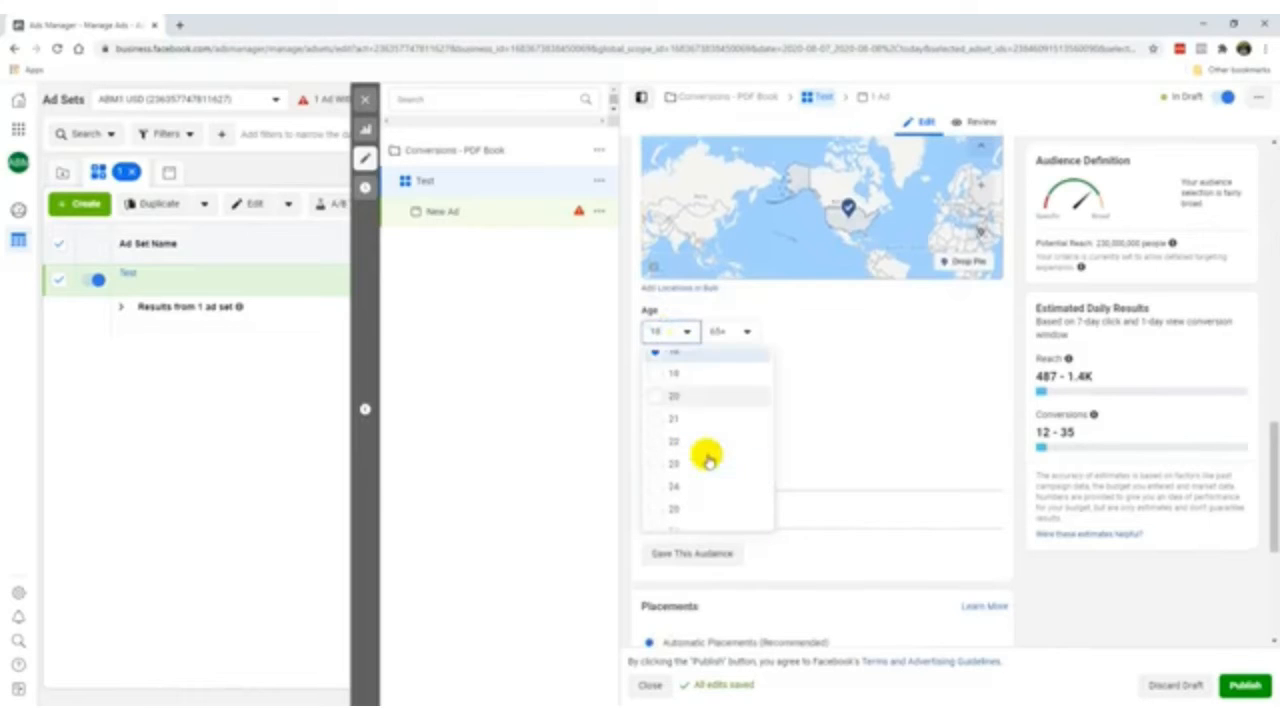
scroll(706, 456, up, 2)
scroll(700, 432, down, 2)
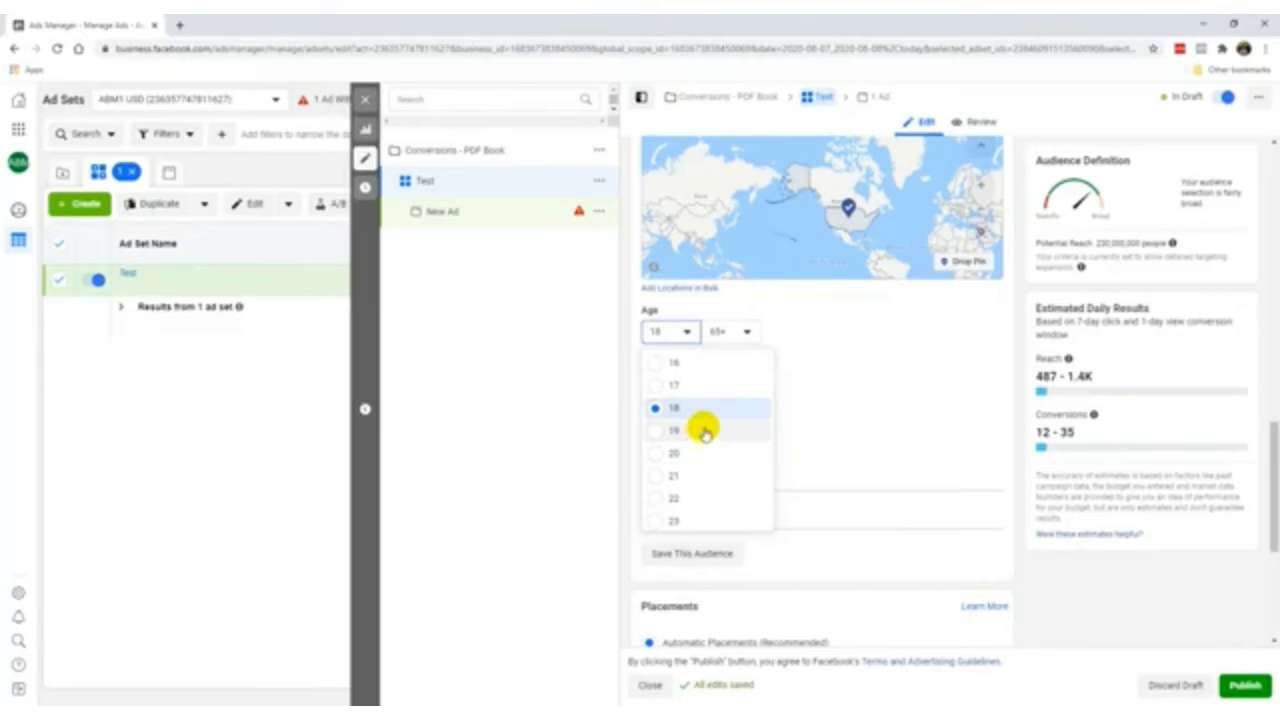
scroll(703, 438, down, 3)
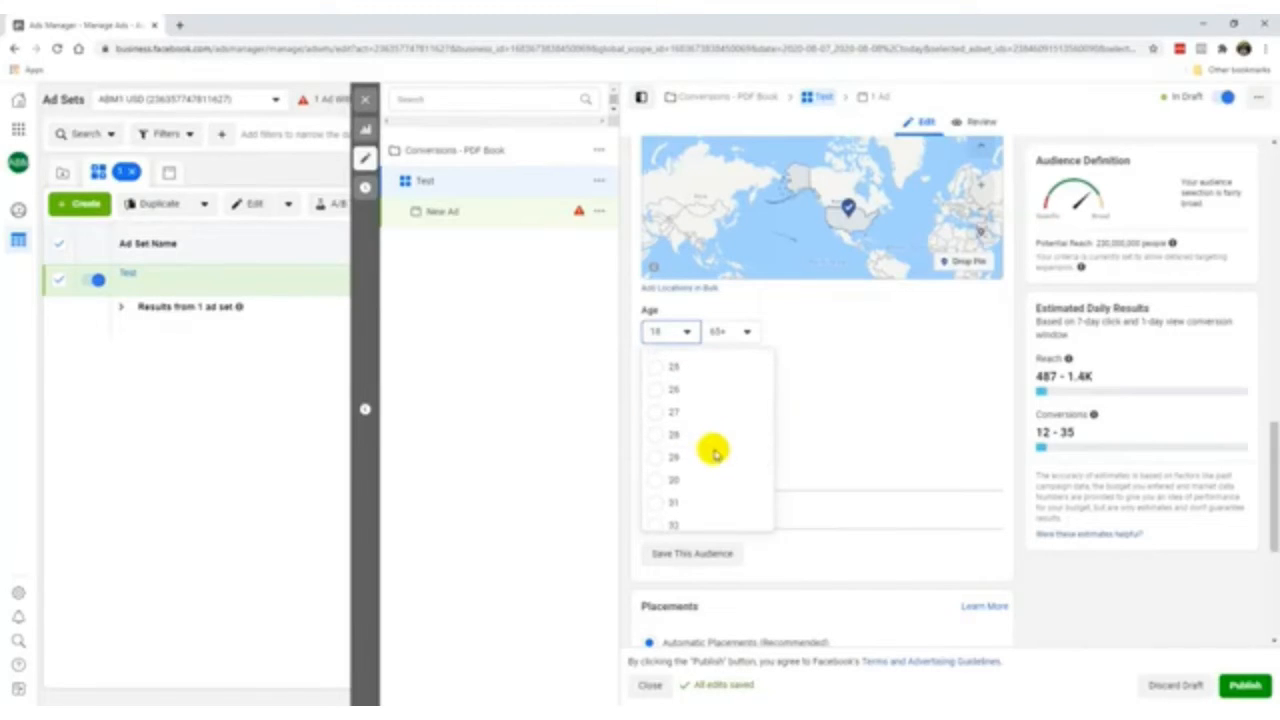
scroll(708, 430, down, 3)
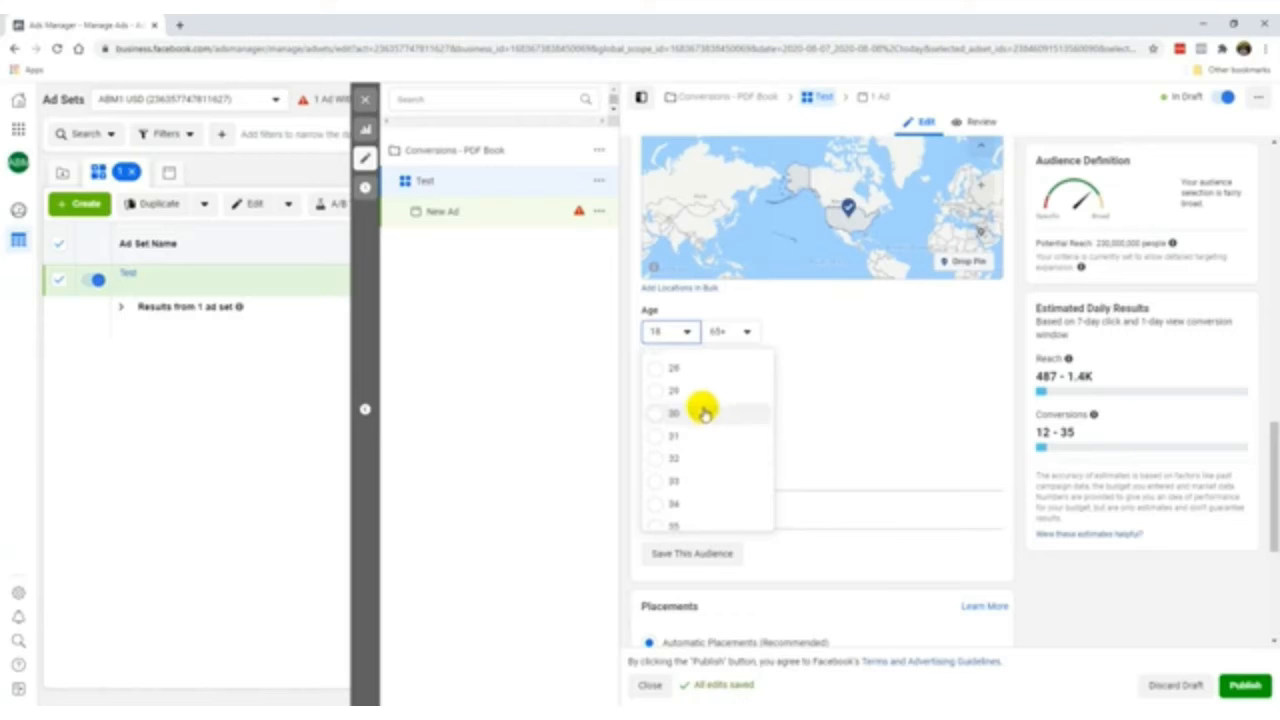
scroll(698, 408, up, 2)
click(700, 409)
Set the audience's maximum age to 55
click(735, 332)
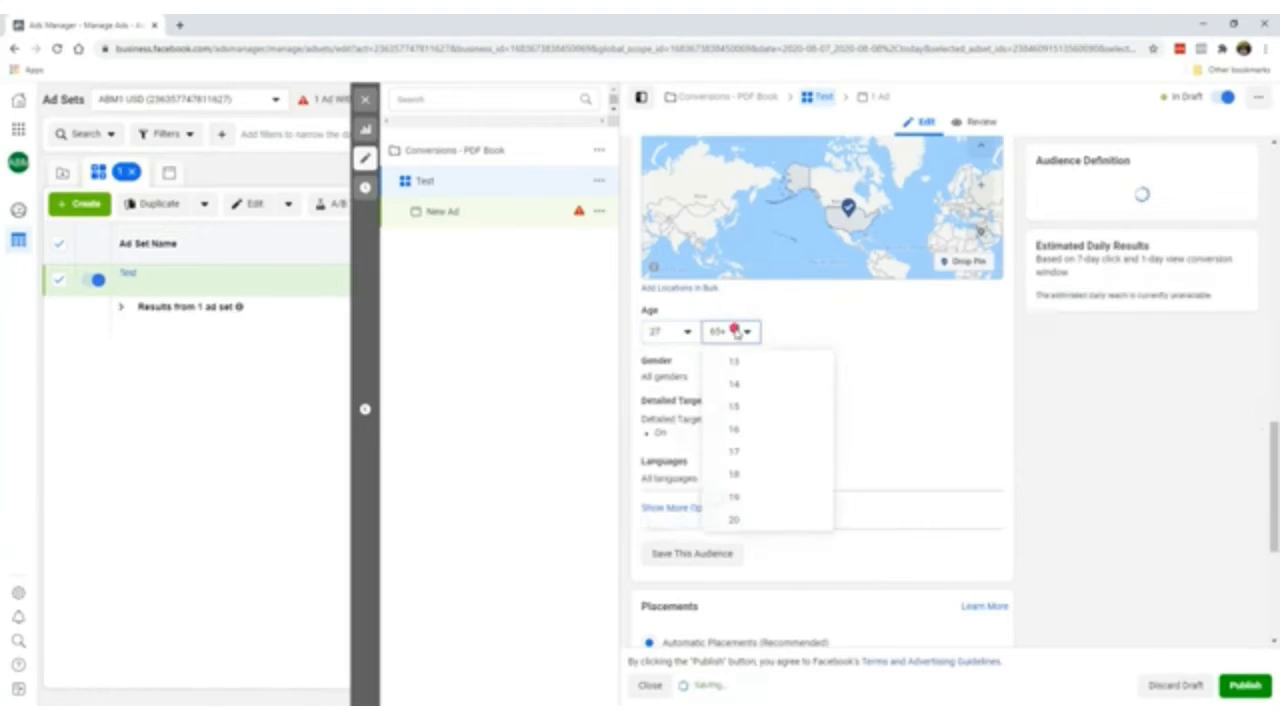
scroll(746, 410, up, 3)
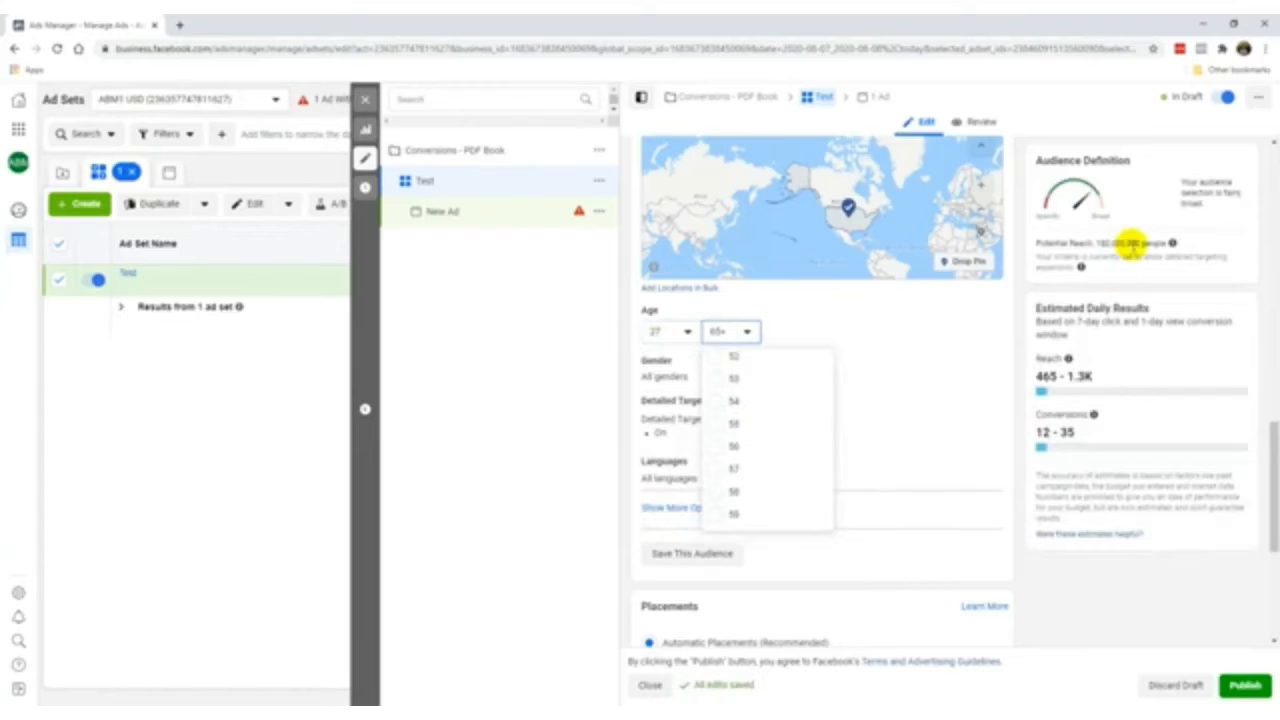
click(751, 429)
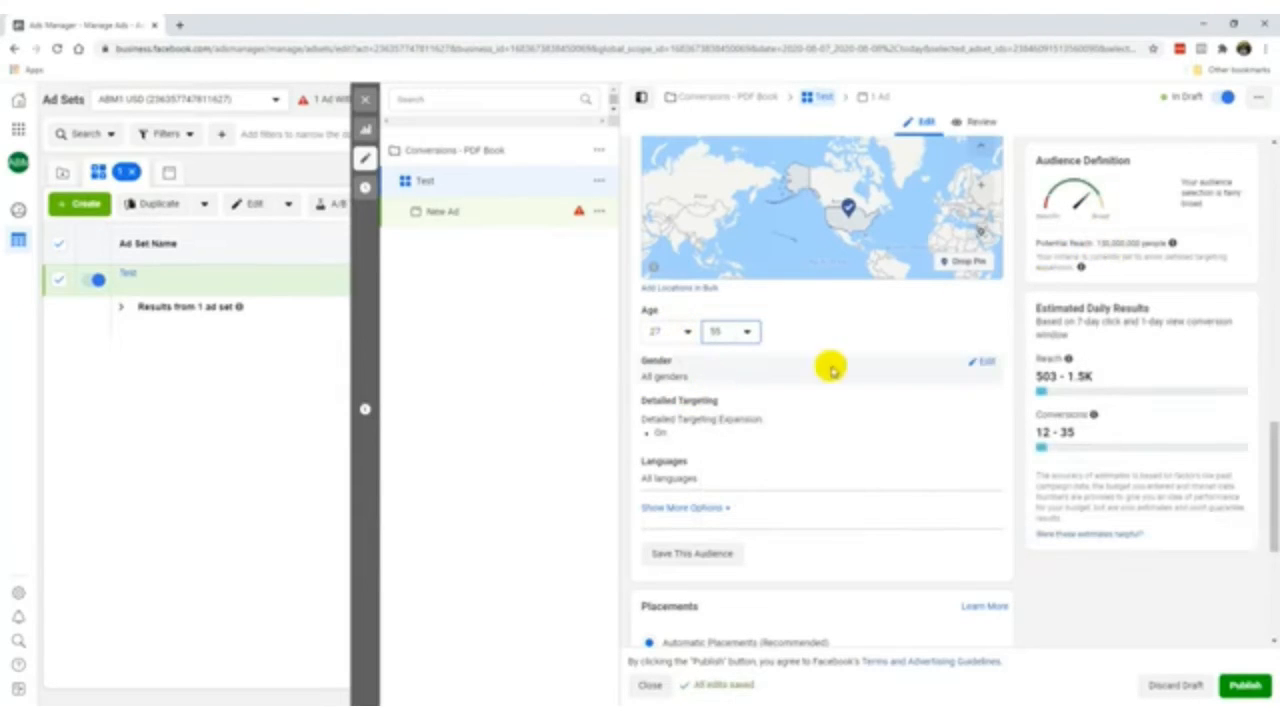
Try limiting the audience's gender to Women, and return it to All
click(976, 361)
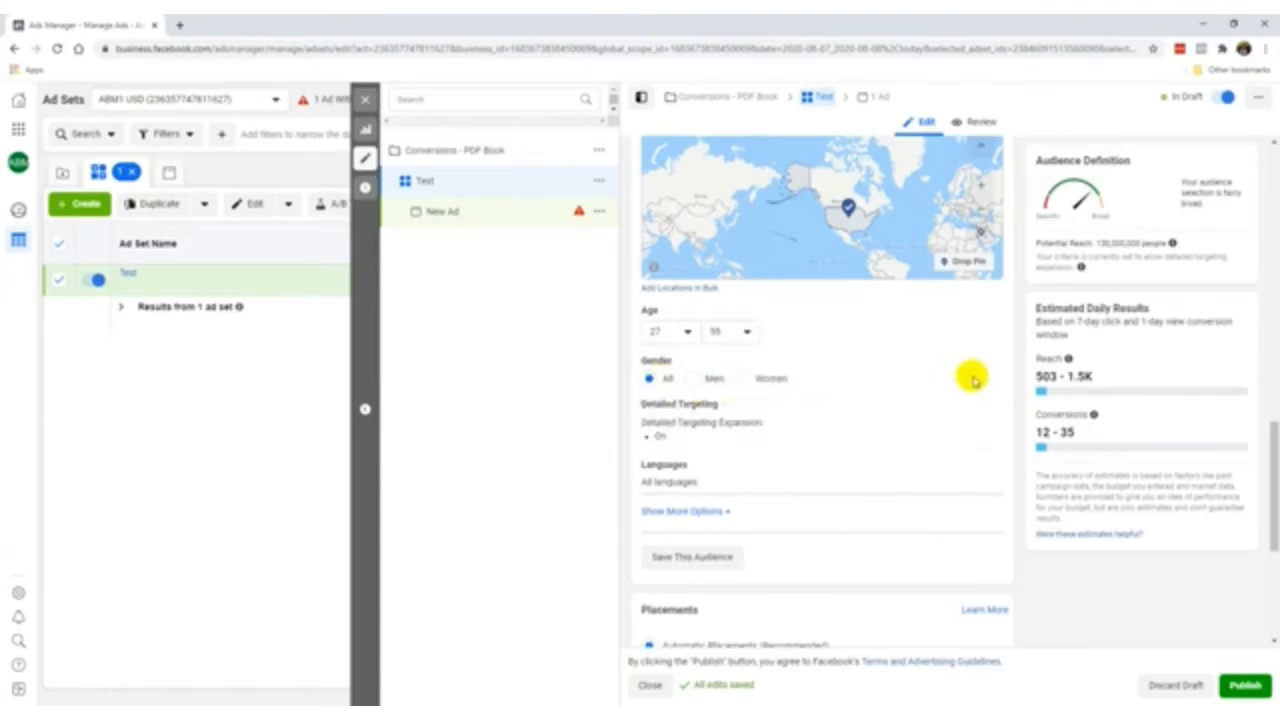
click(740, 379)
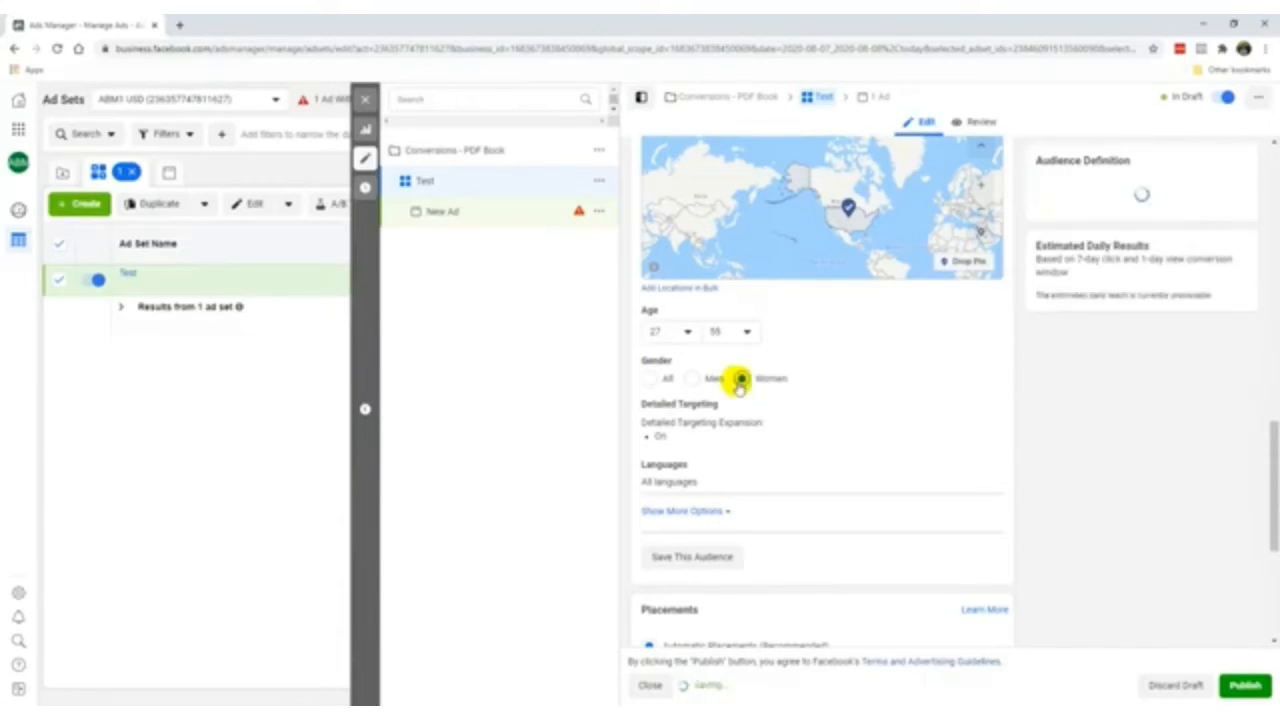
click(649, 379)
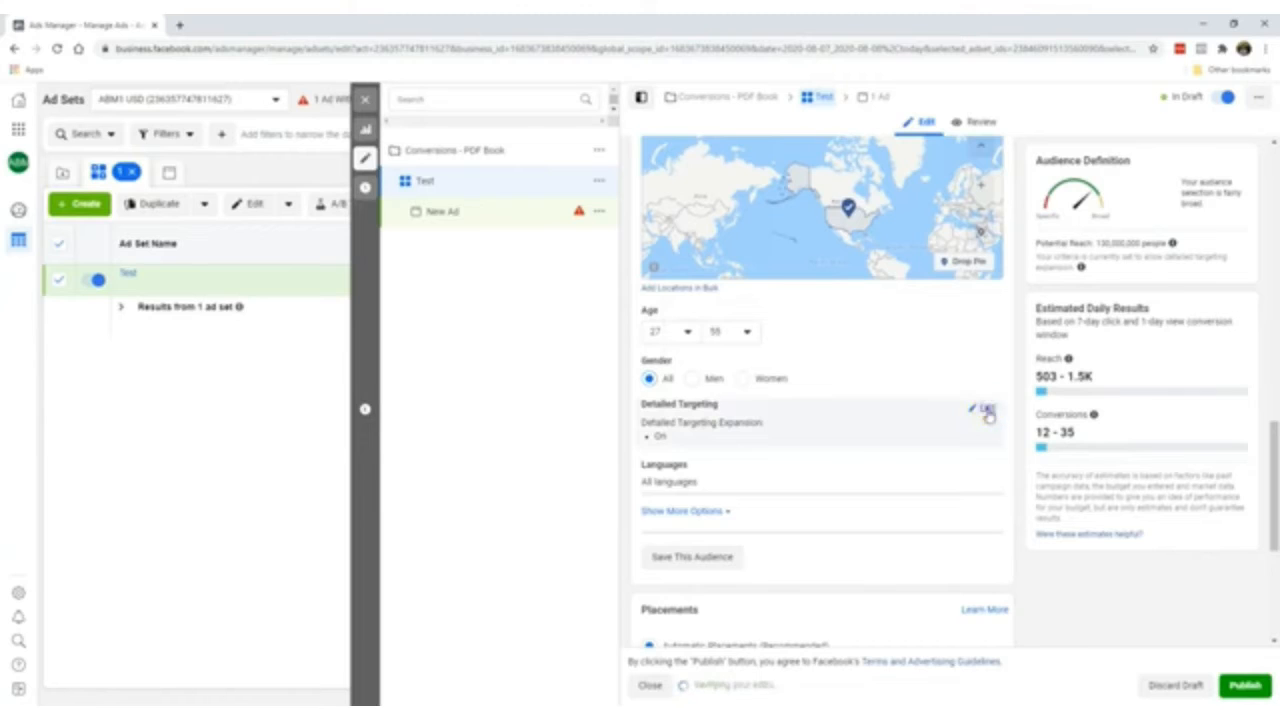
Open the detailed targeting settings for editing and turn off Detailed Targeting Expansion
click(984, 408)
scroll(781, 403, down, 1)
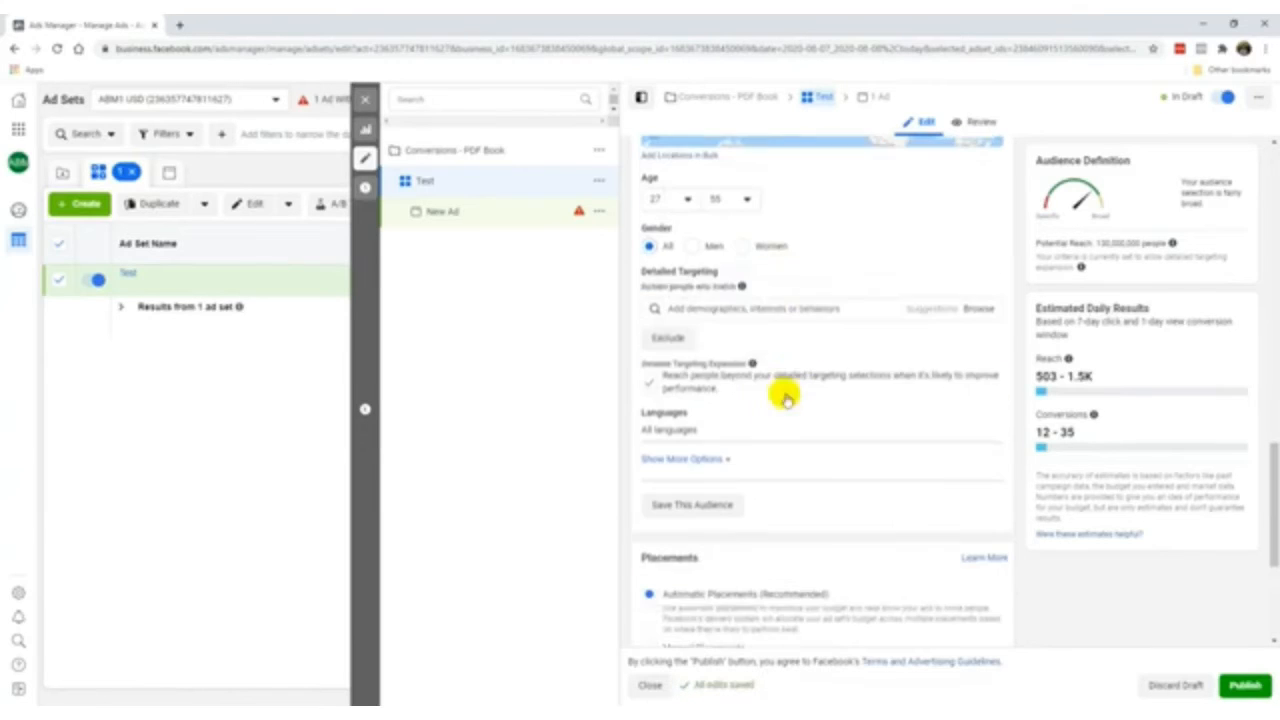
click(649, 384)
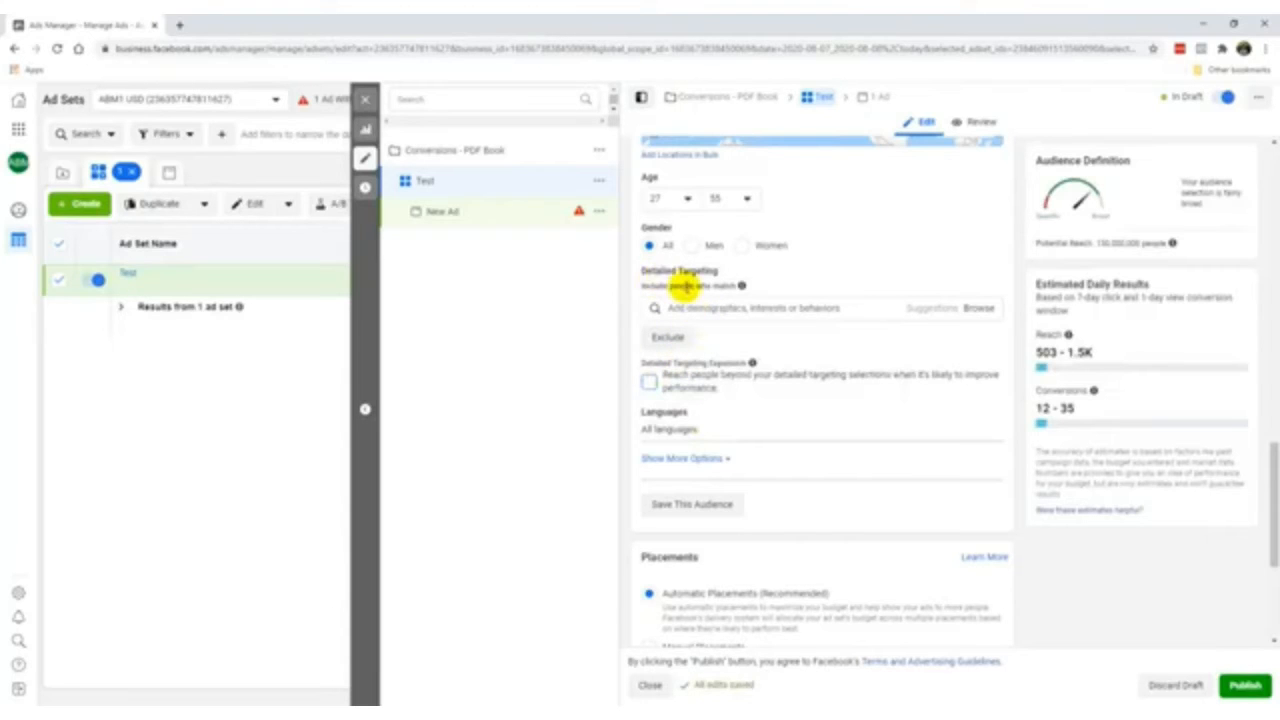
Set the audience's language to English (All)
click(987, 422)
click(722, 434)
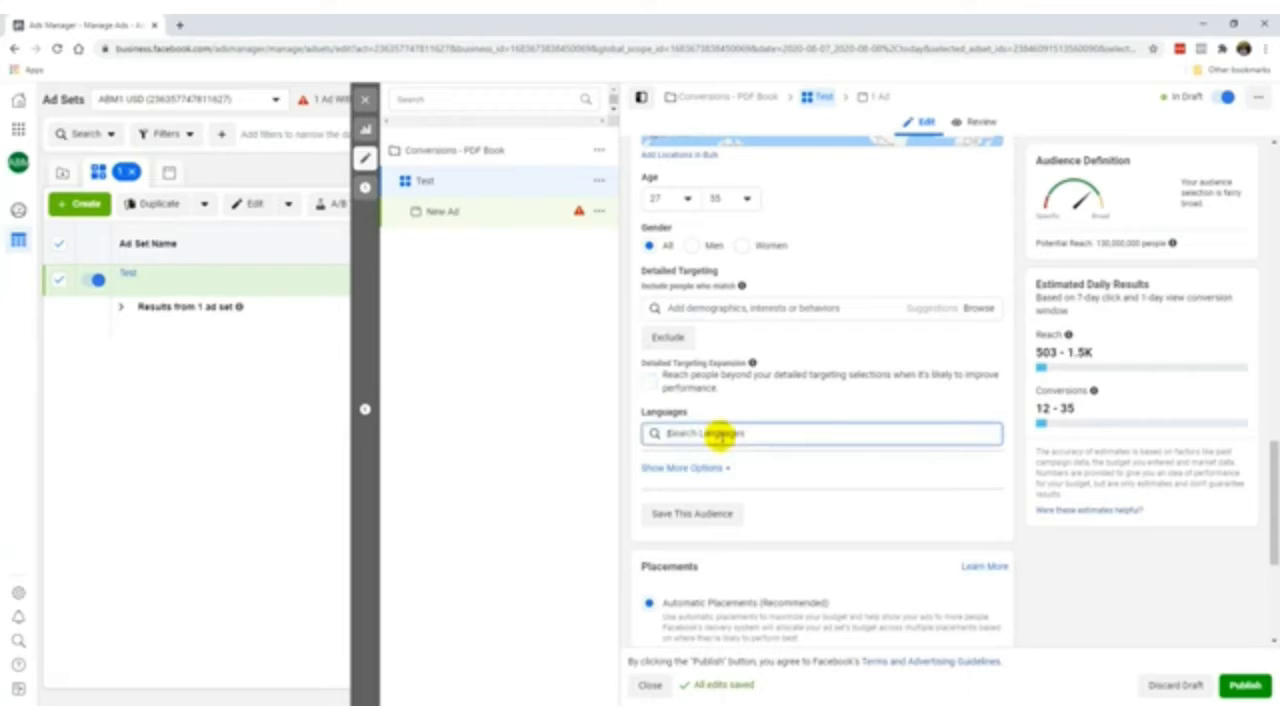
text(eng)
click(724, 456)
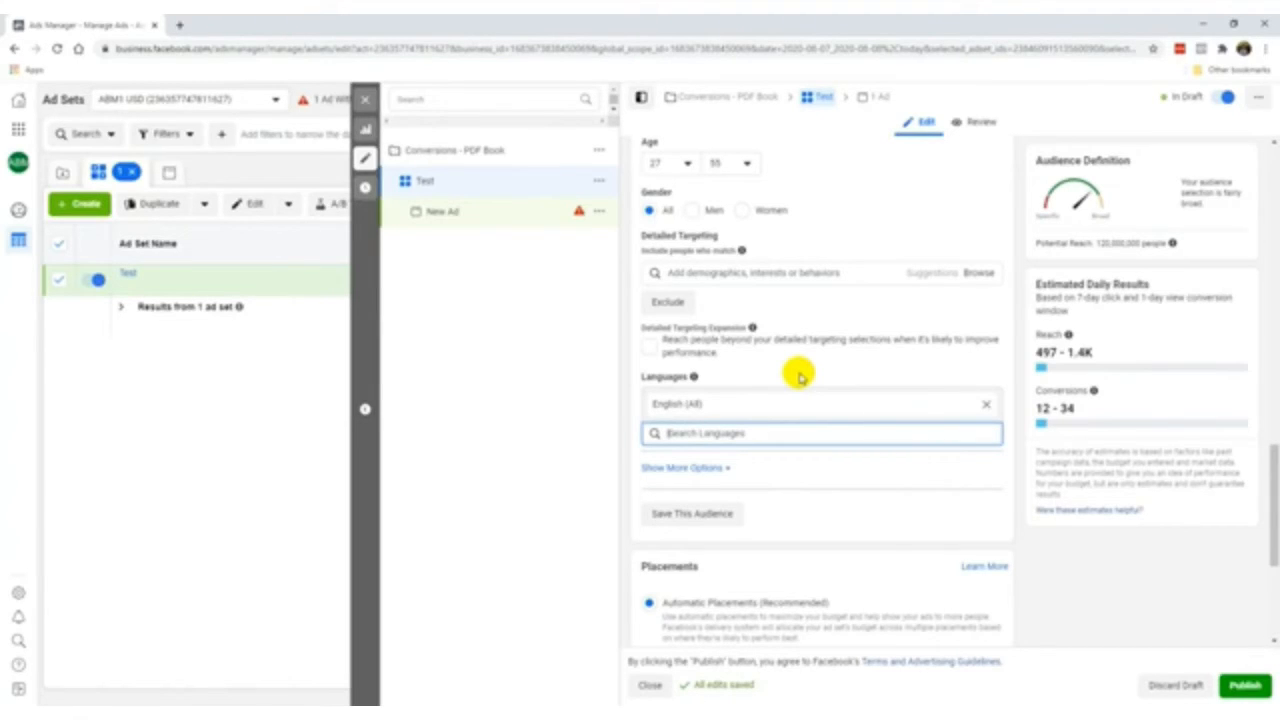
Look at the additional Connections option for the audience and hide it again
click(705, 468)
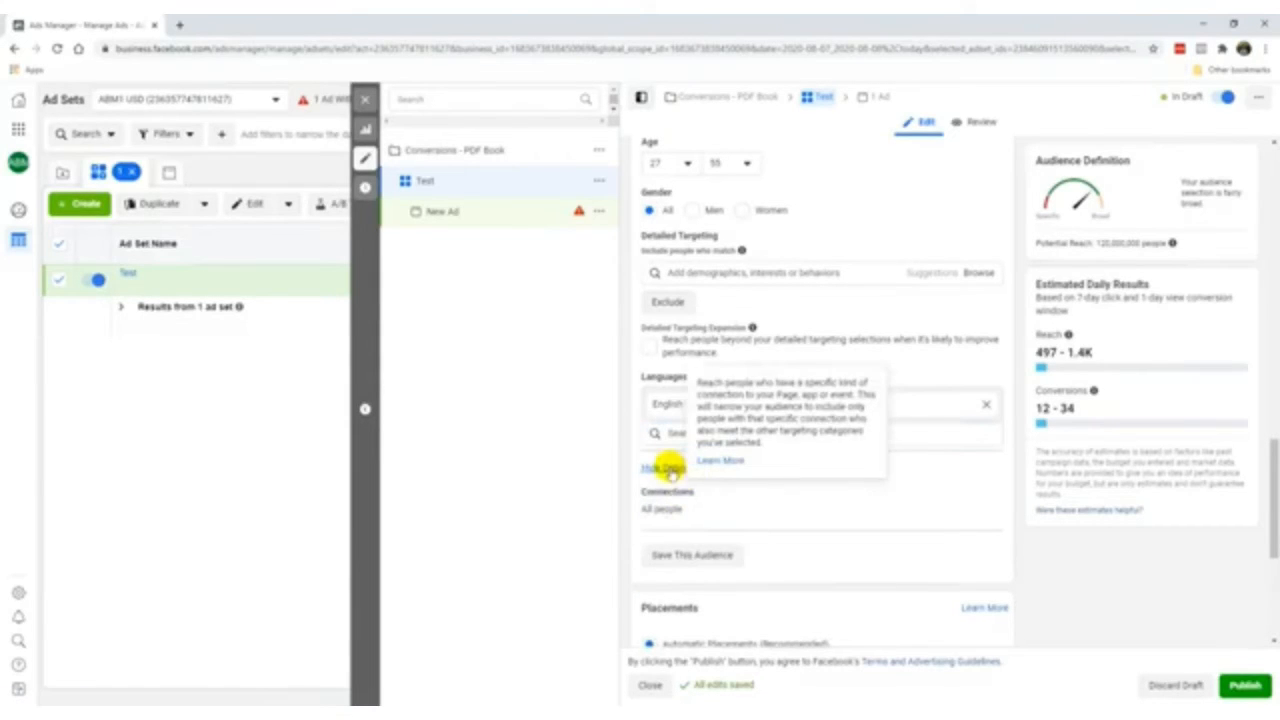
click(668, 470)
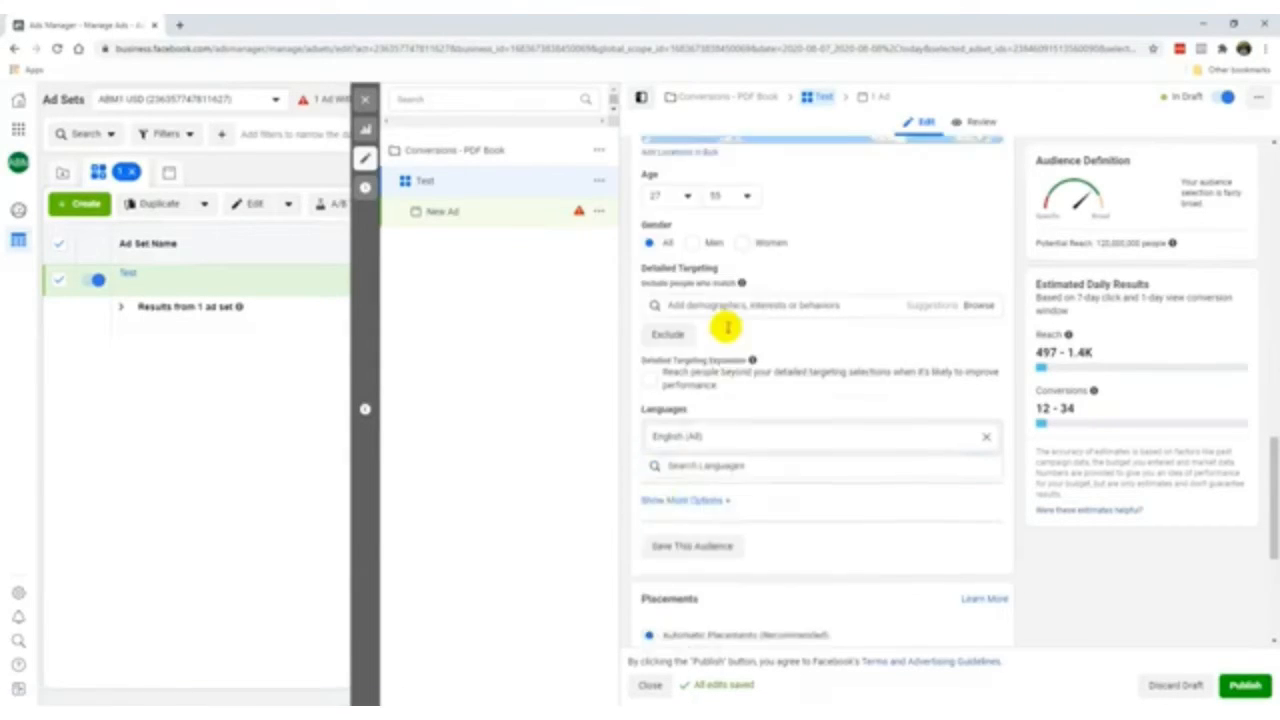
scroll(723, 320, up, 1)
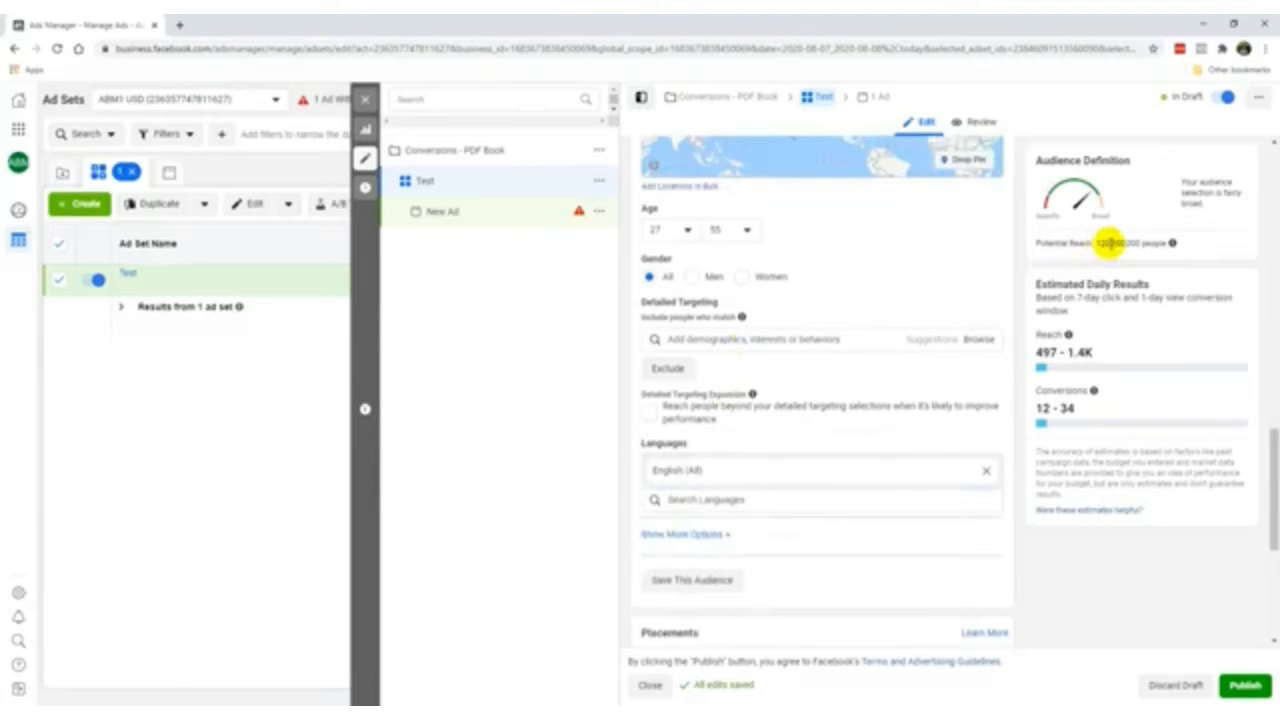
Search the detailed targeting for "digital marketing" and add the Digital marketing interest
click(791, 339)
scroll(802, 337, up, 1)
scroll(802, 337, up, 2)
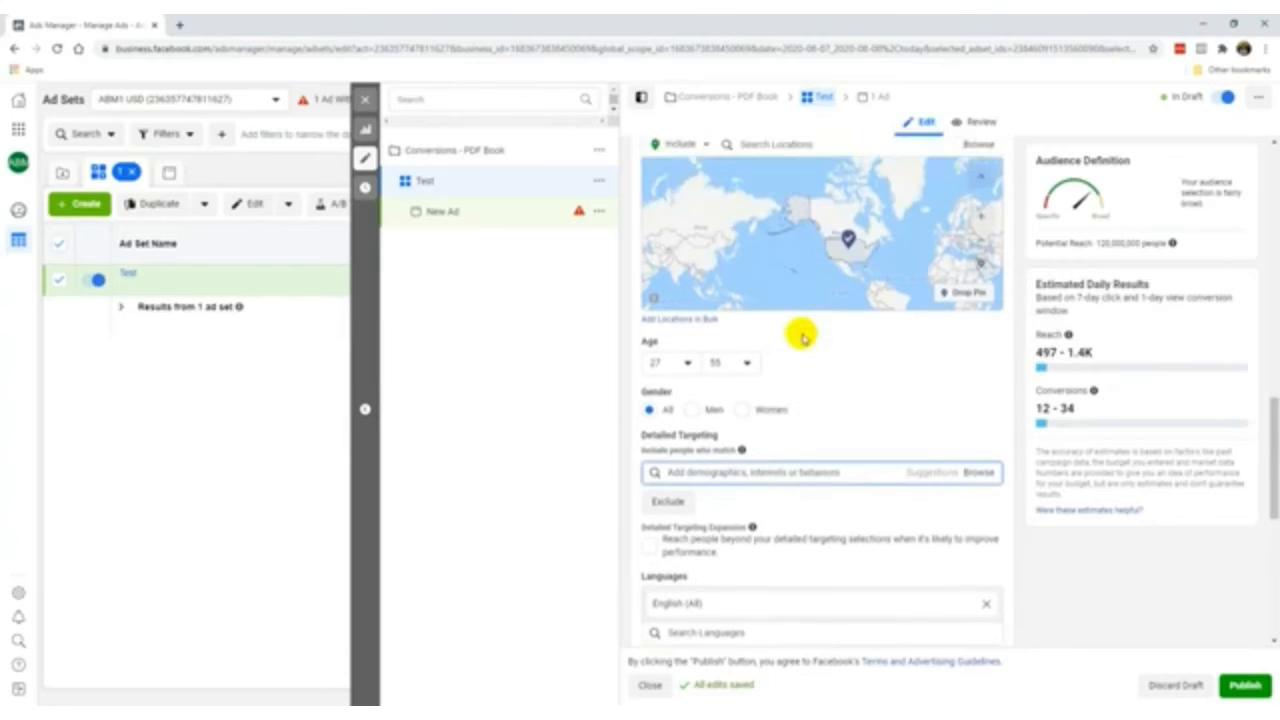
scroll(648, 446, down, 2)
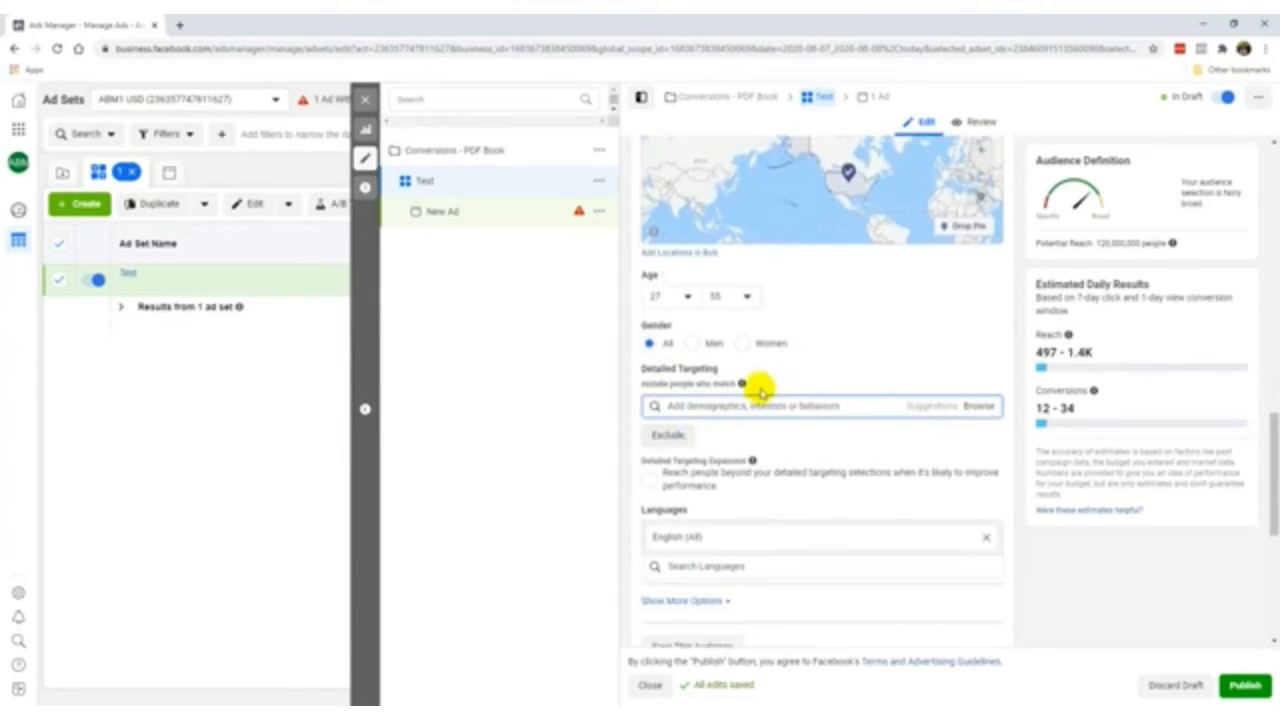
mouse_move(743, 386)
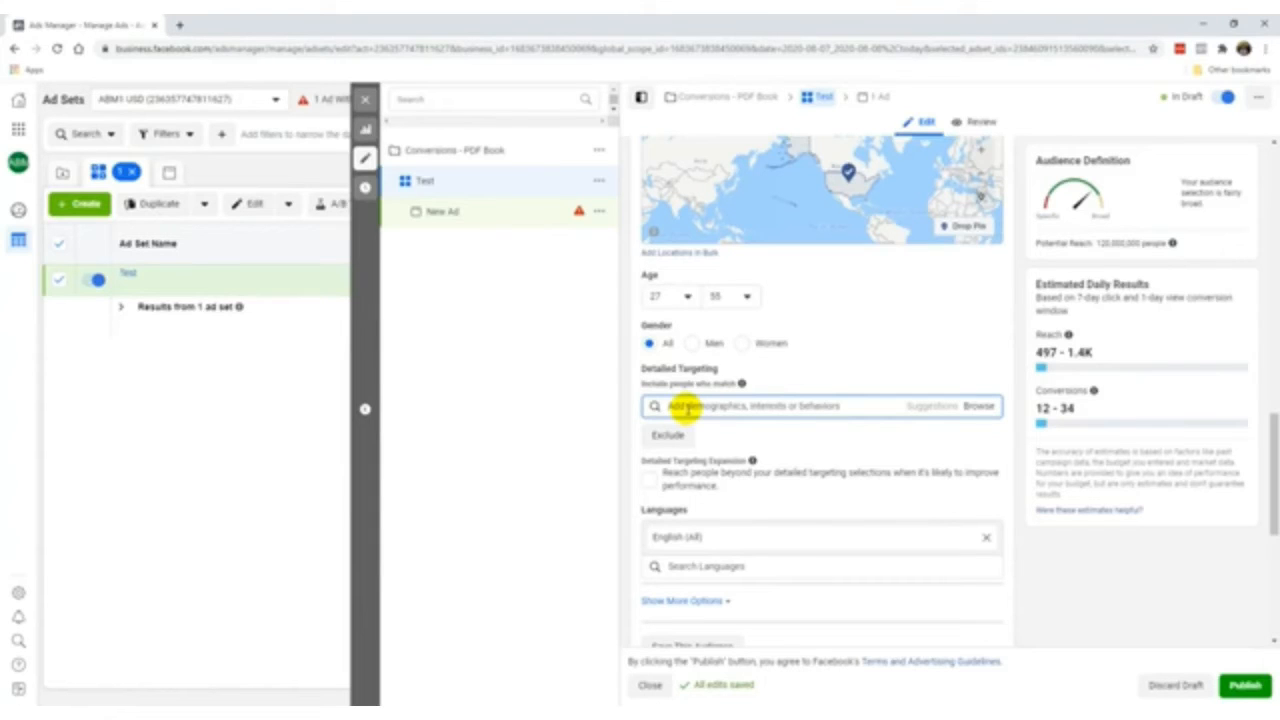
text(mompreneur market)
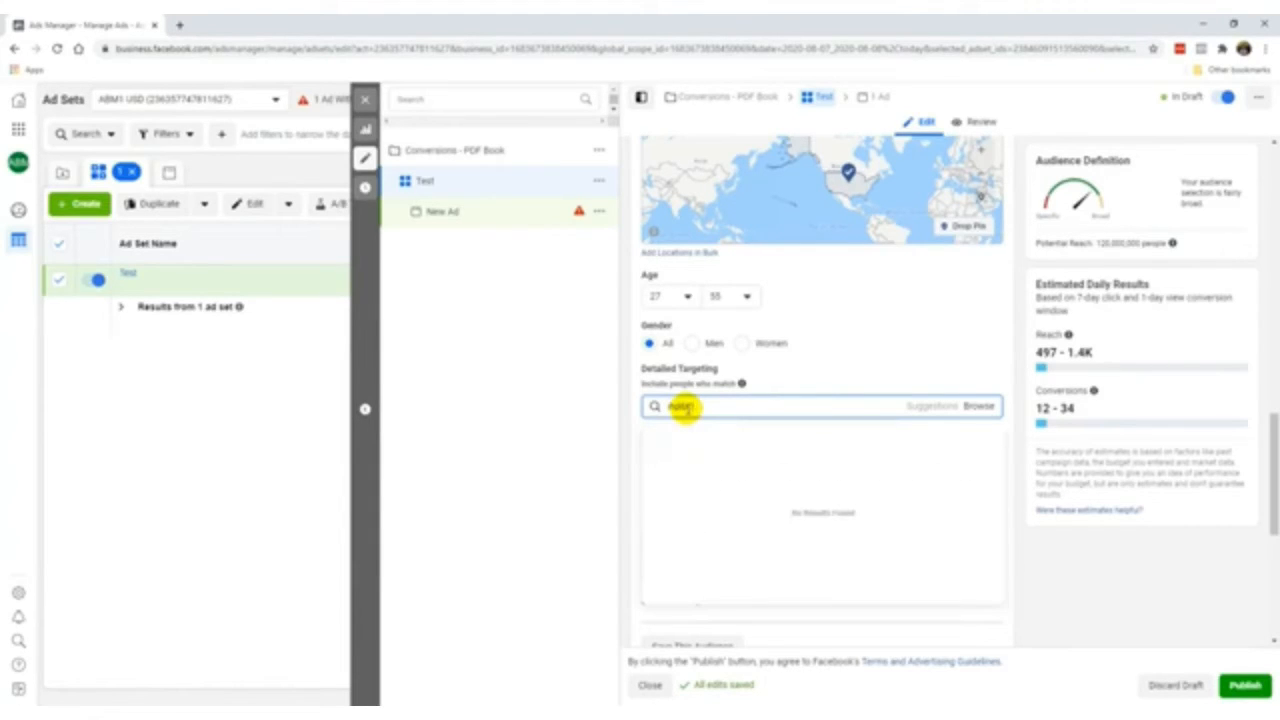
text(ing)
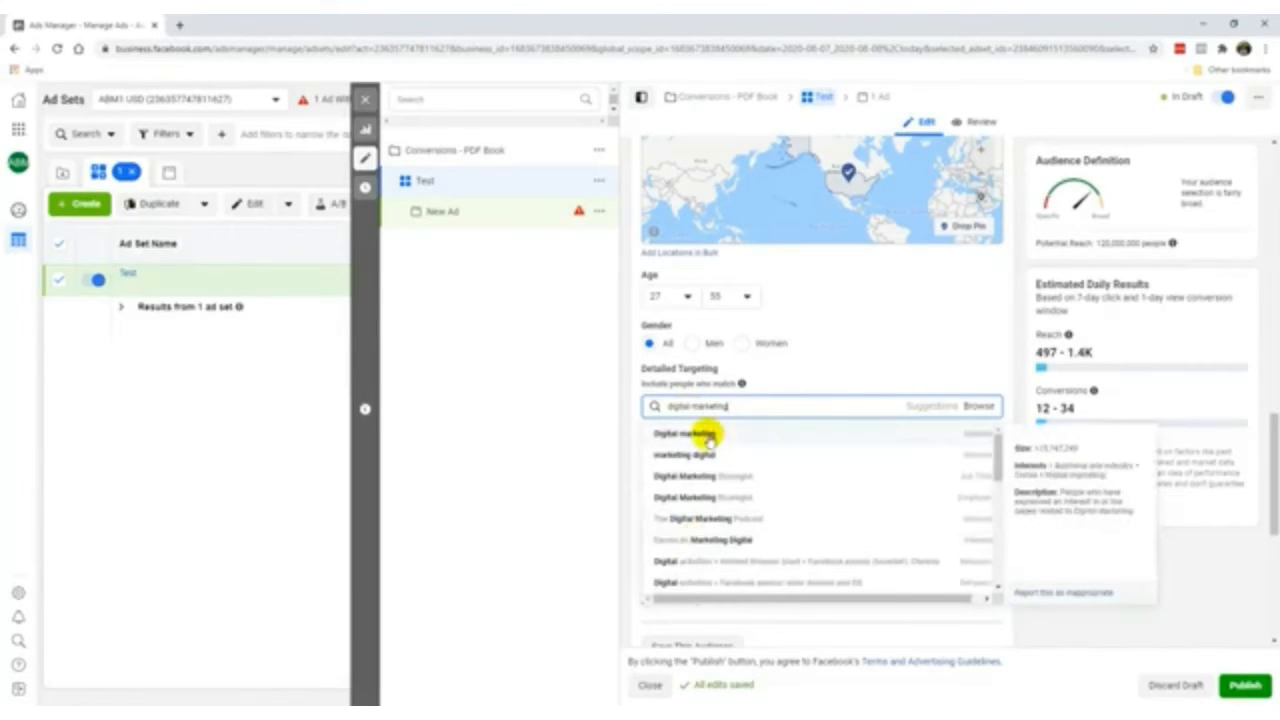
click(710, 438)
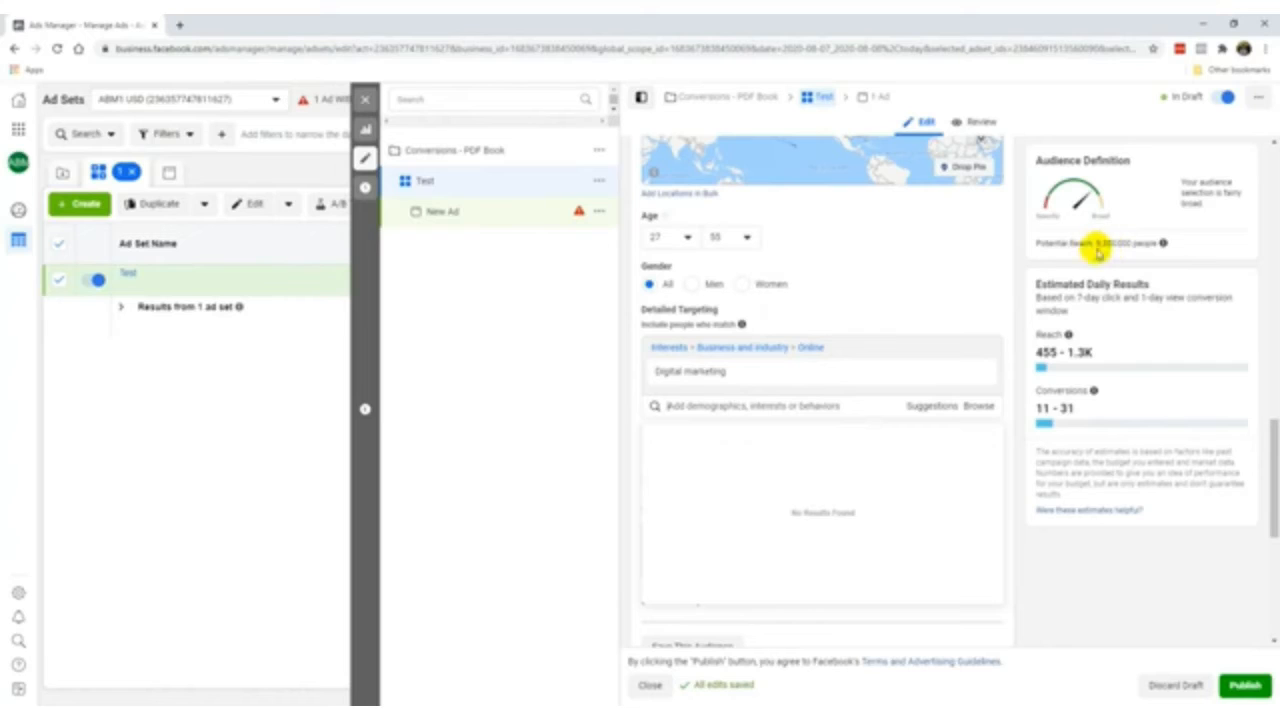
Add the suggested Social media marketing interest to the detailed targeting and remove the Digital marketing interest
mouse_move(891, 370)
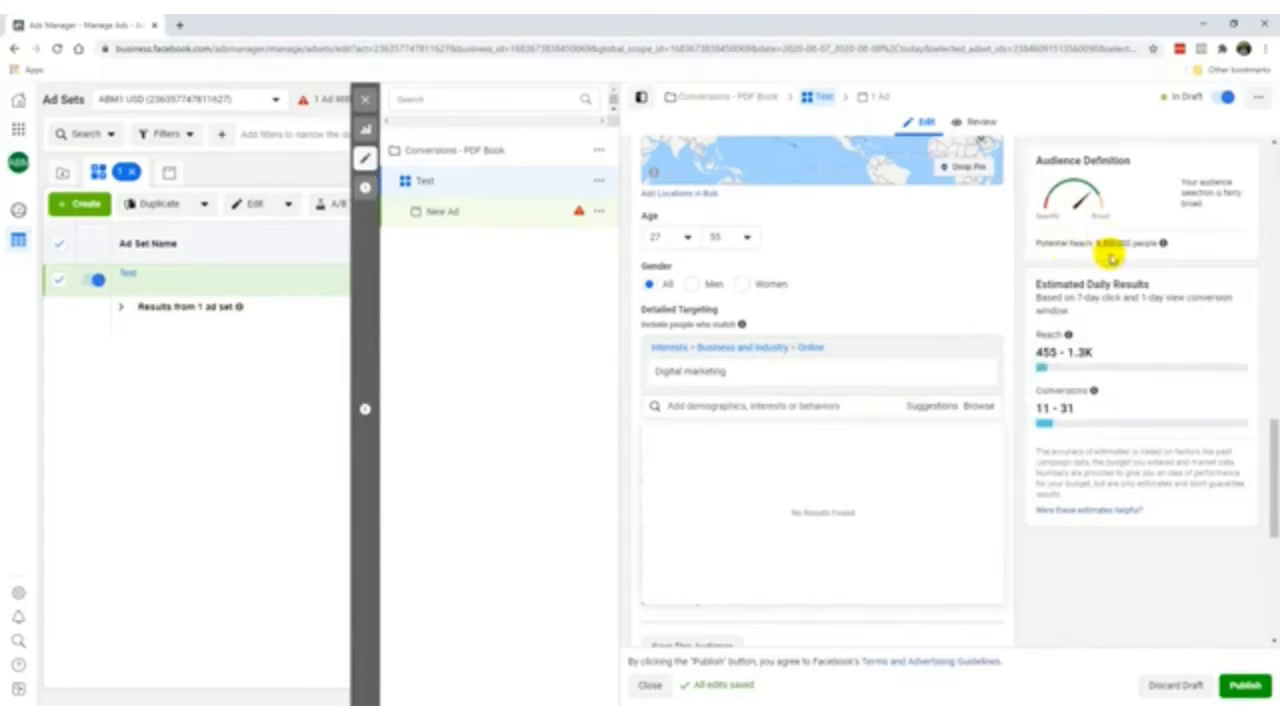
click(928, 410)
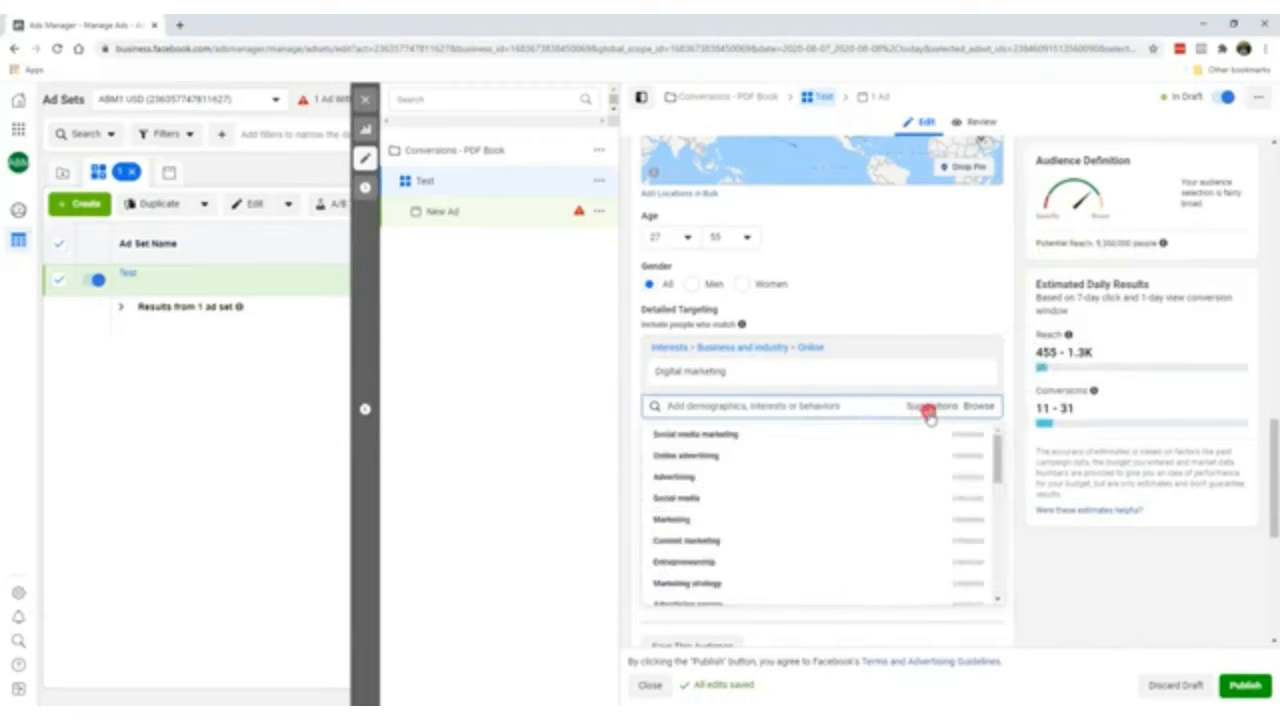
click(735, 437)
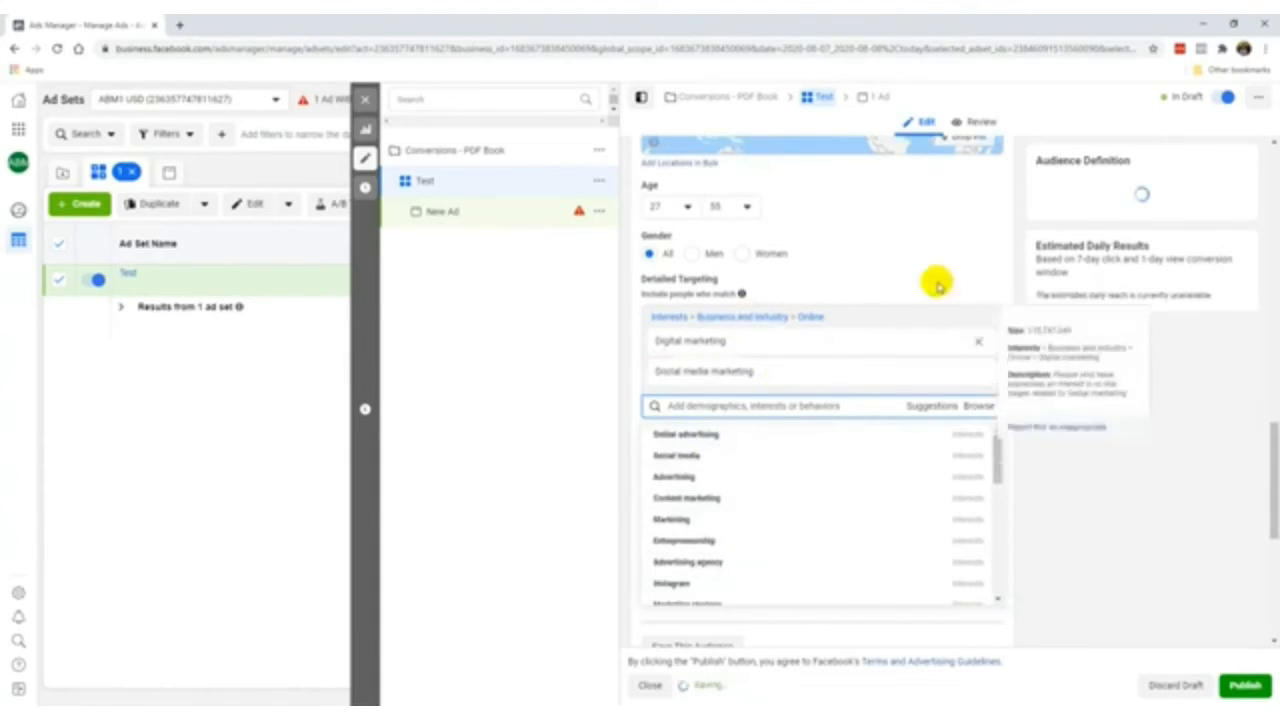
click(944, 278)
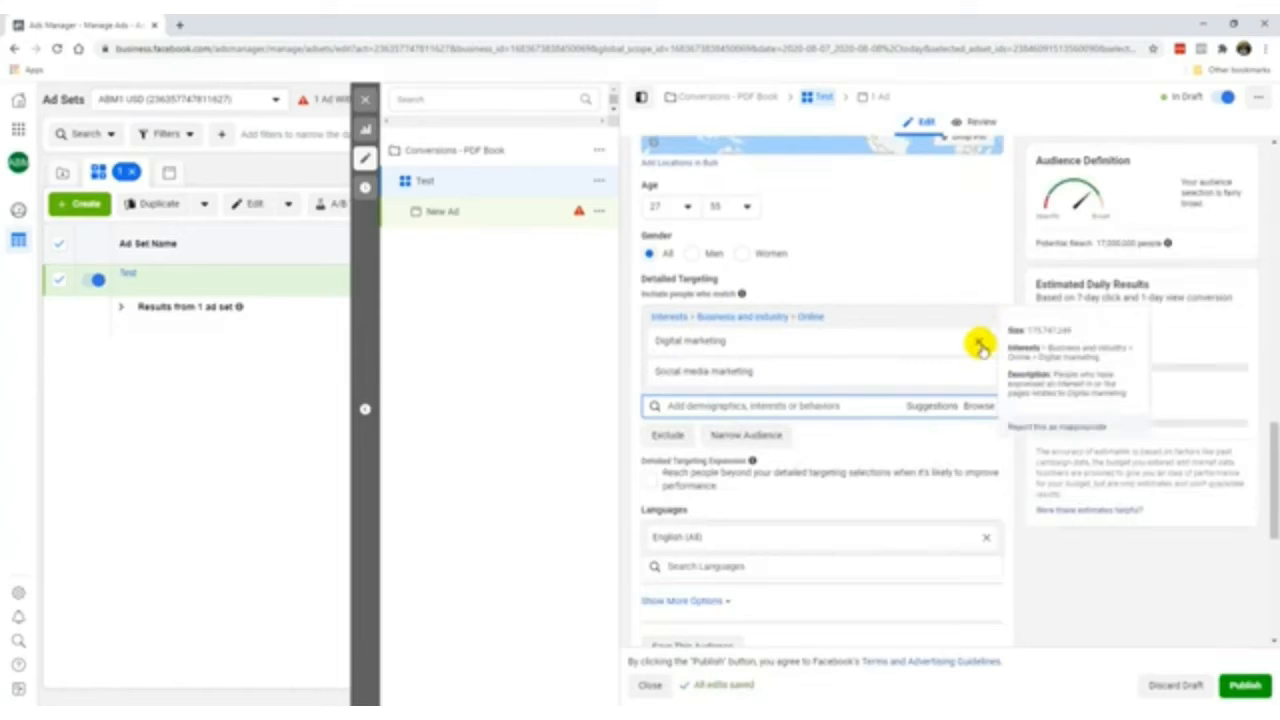
click(979, 346)
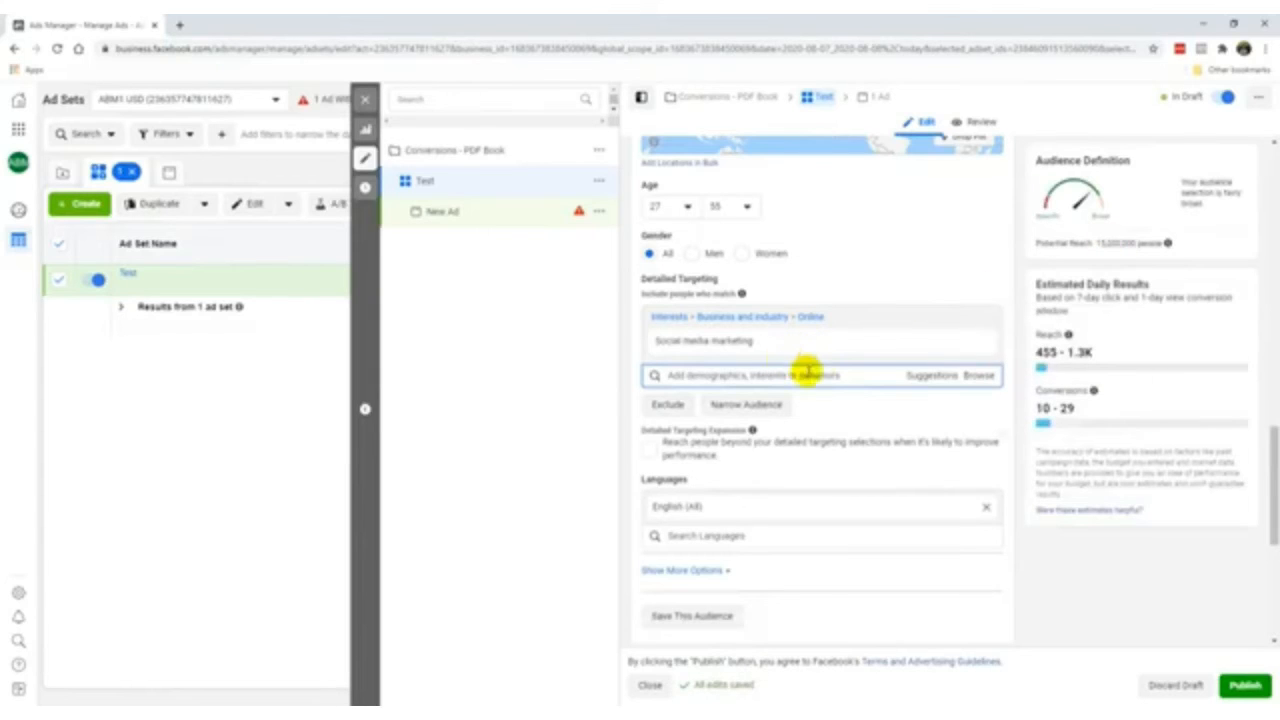
click(809, 375)
click(810, 375)
Change the audience's location to the state of California, United States
scroll(852, 268, up, 2)
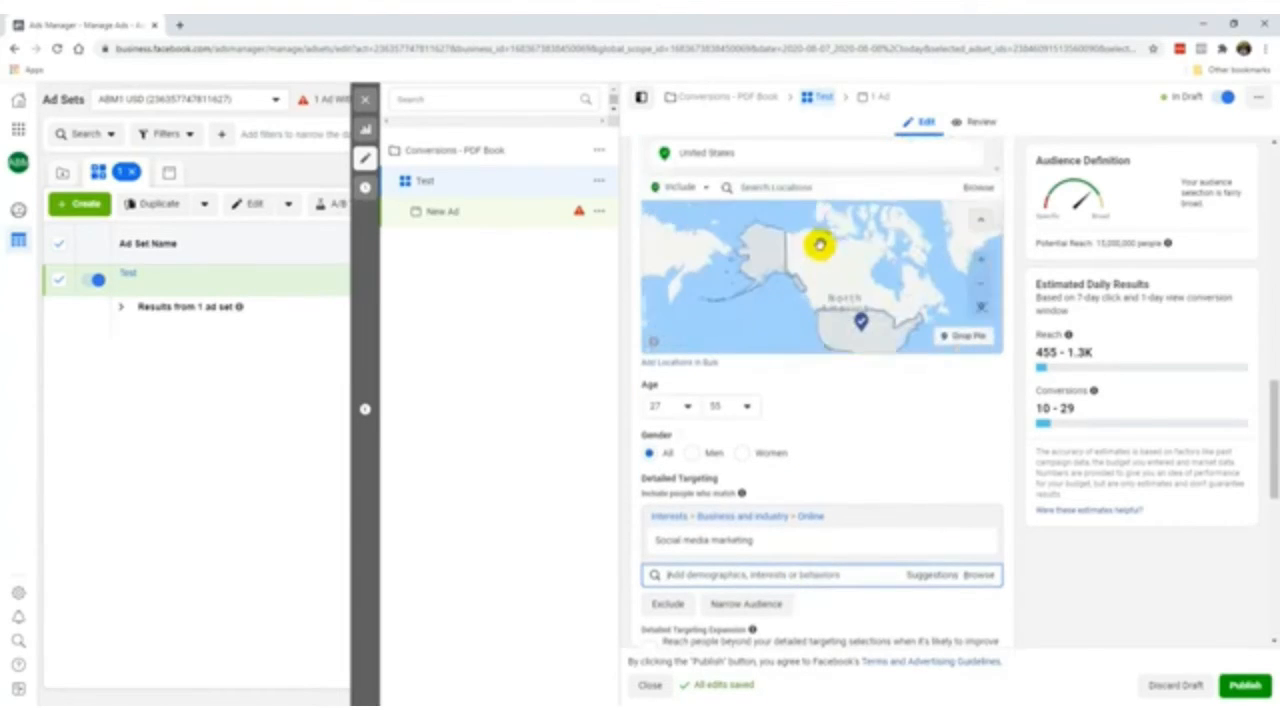
click(829, 190)
text(ca)
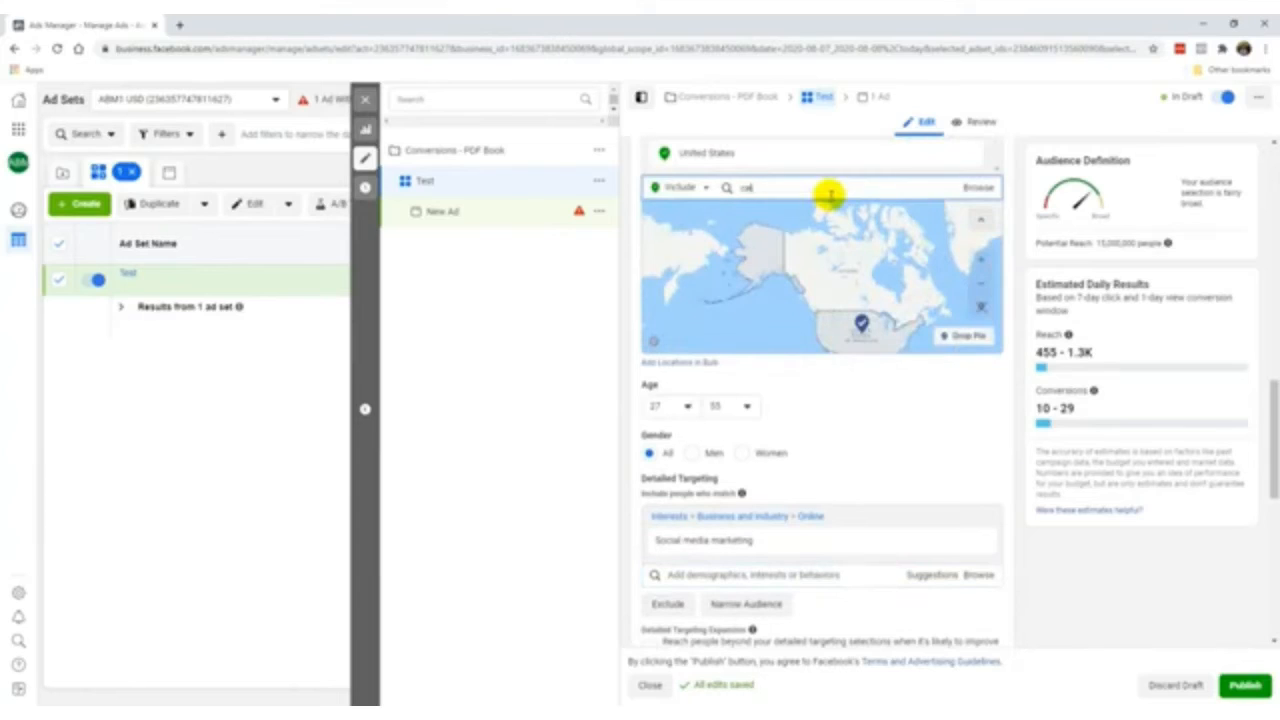
text(lifornia)
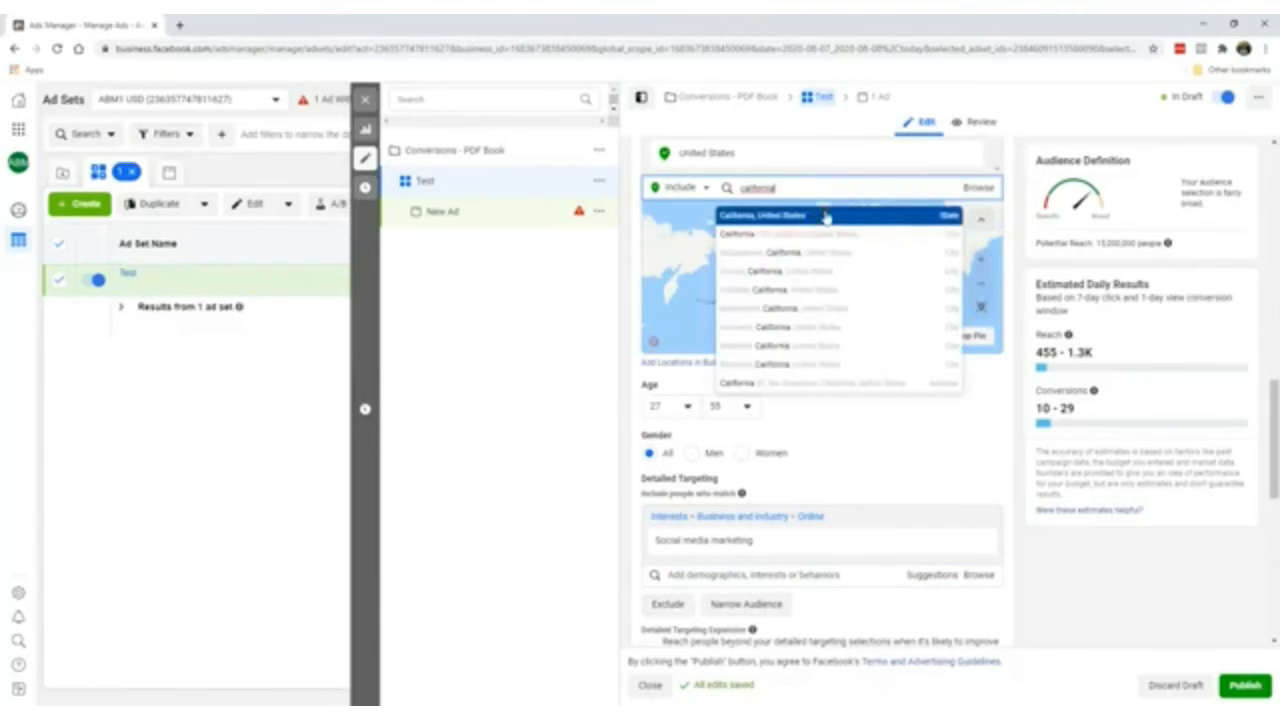
click(829, 207)
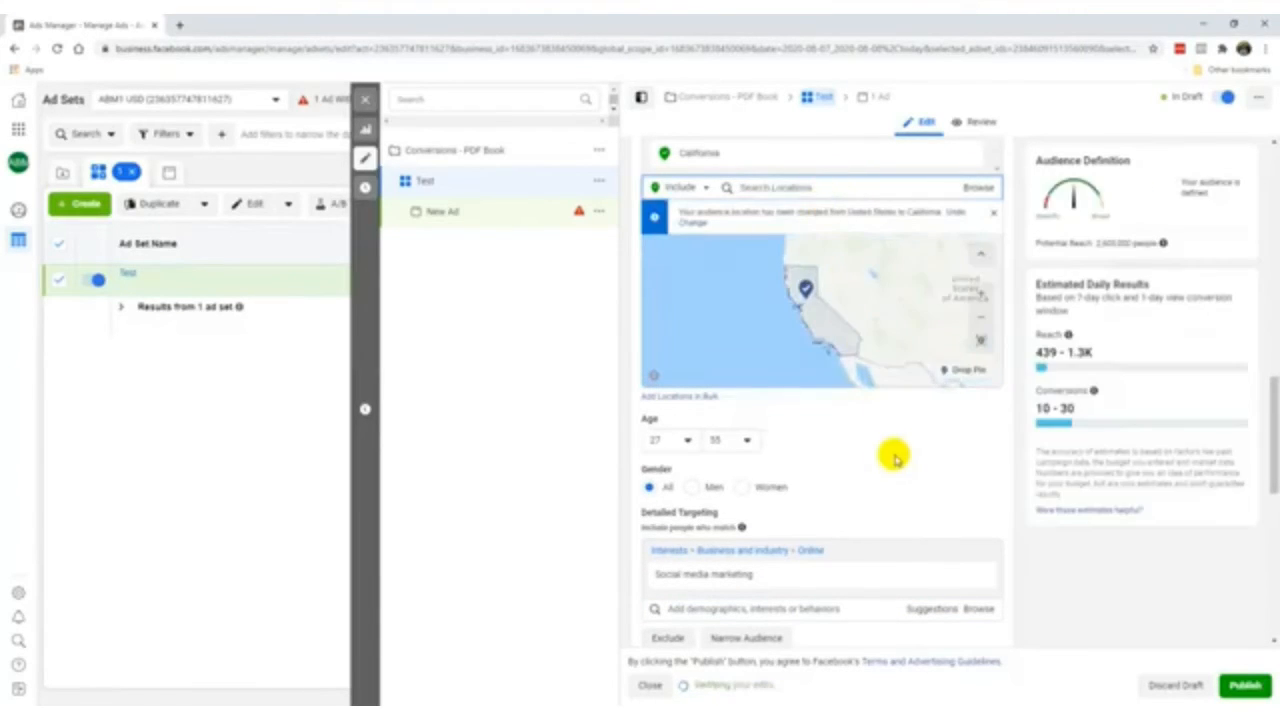
Replace the Social media marketing interest in the detailed targeting with the suggested Digital marketing interest
scroll(870, 463, down, 1)
click(914, 543)
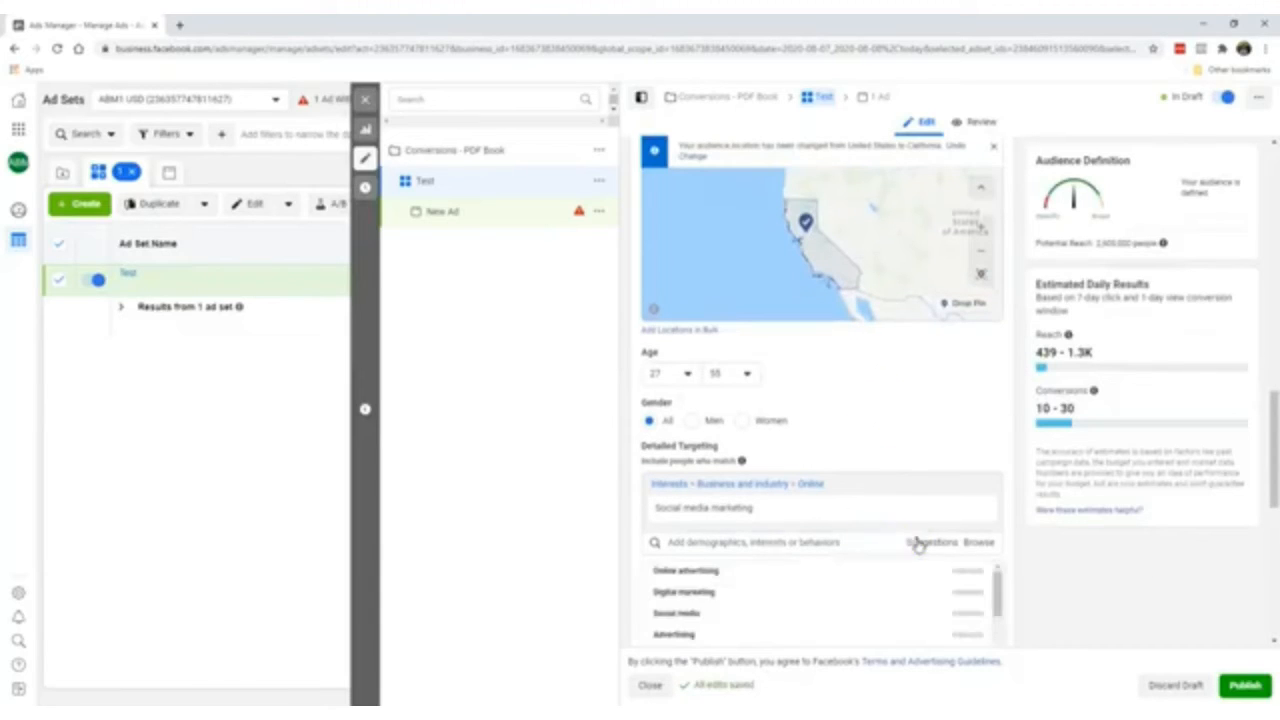
click(837, 591)
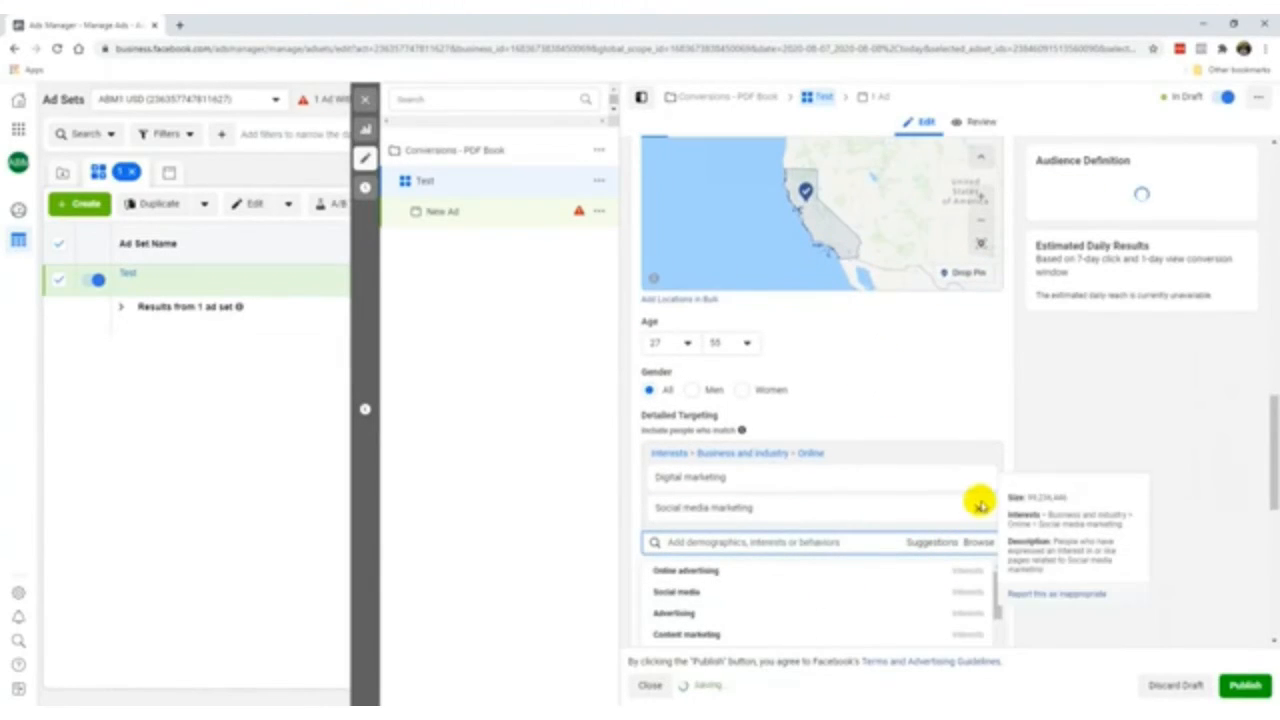
click(976, 477)
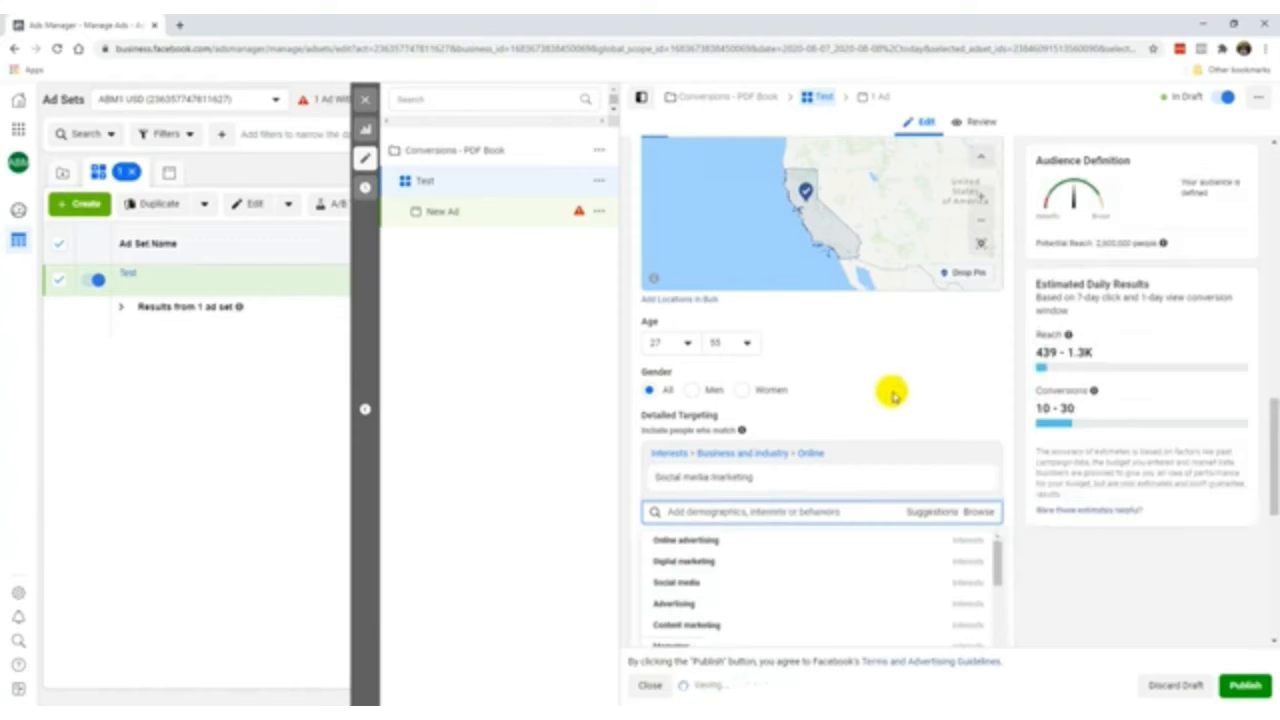
click(845, 562)
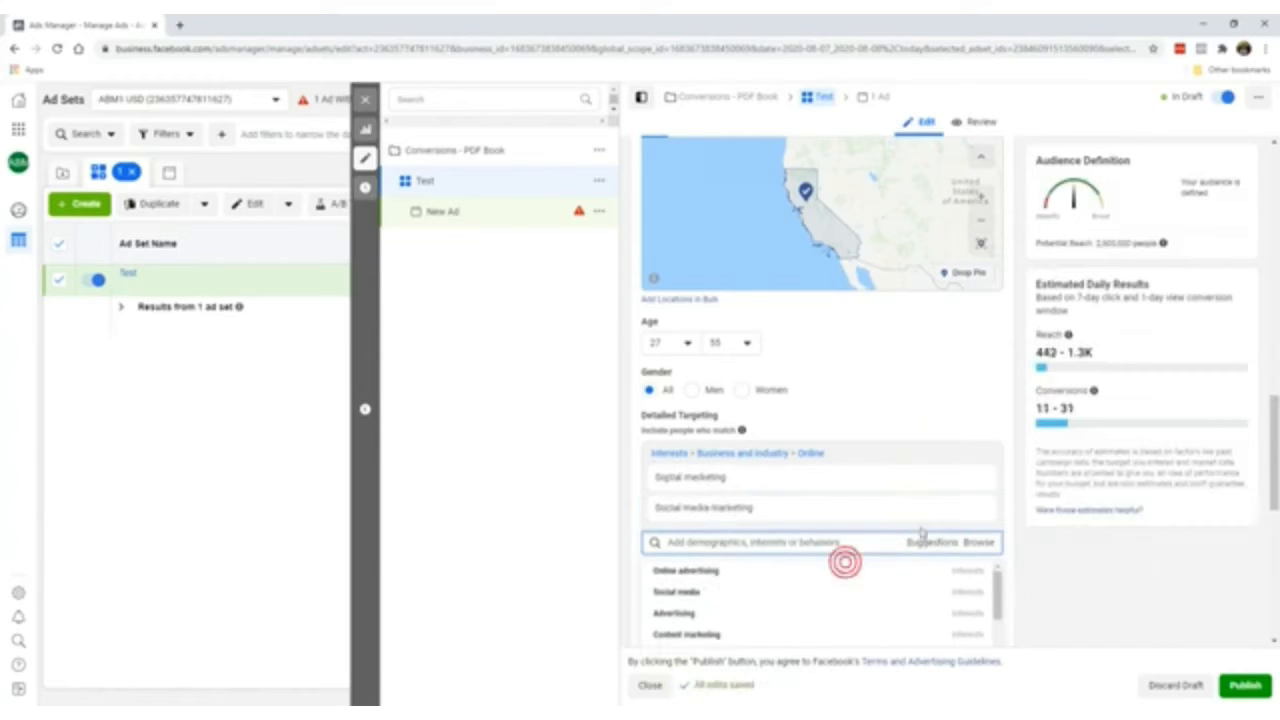
click(976, 507)
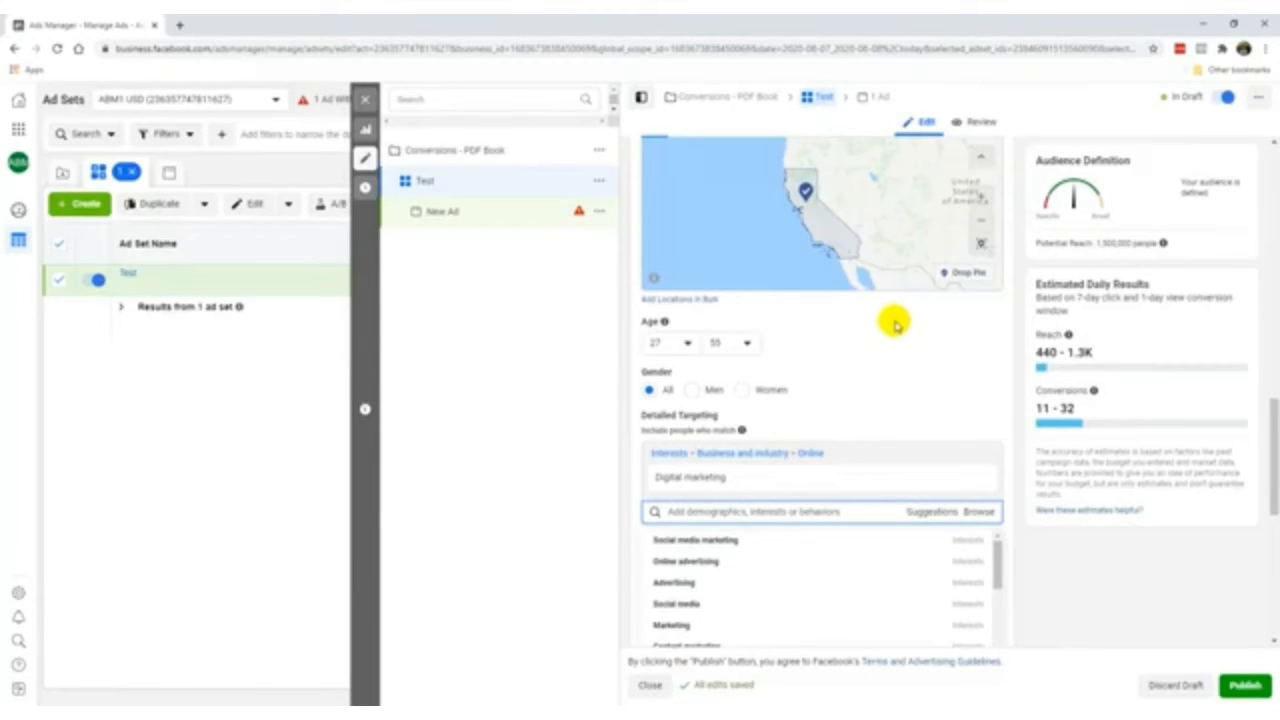
Set the audience's minimum age to 30
click(730, 342)
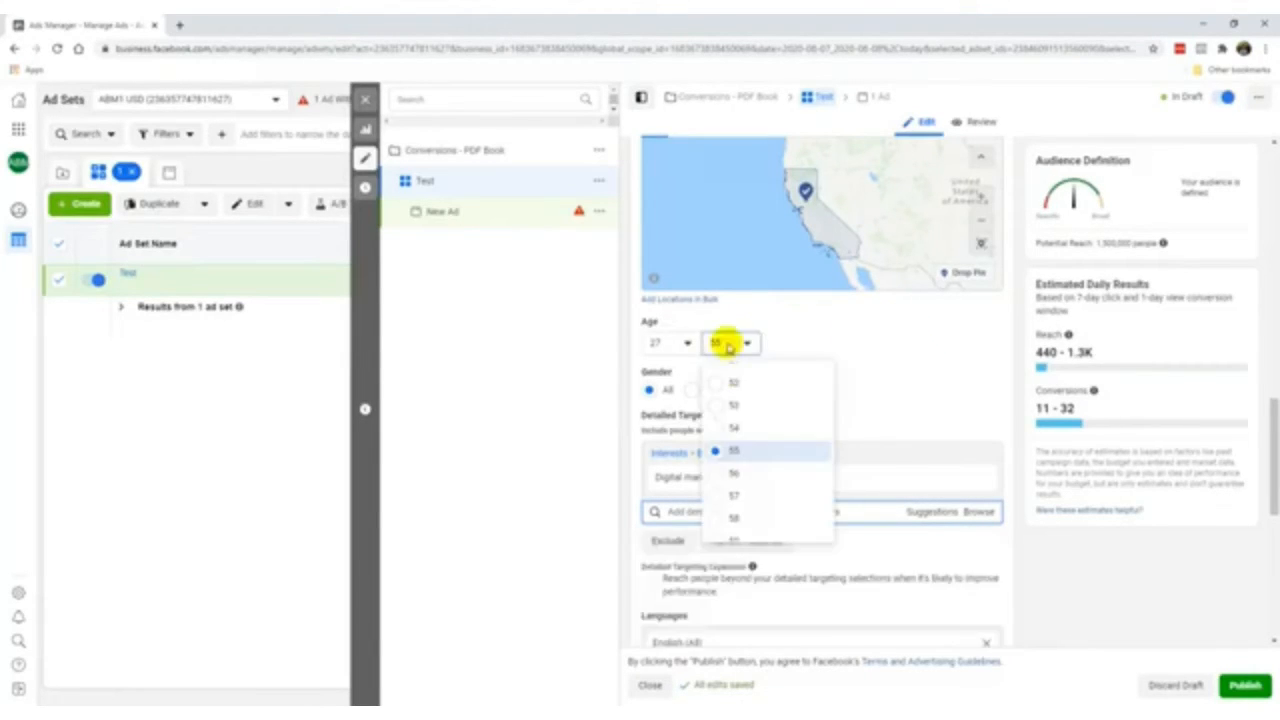
click(670, 342)
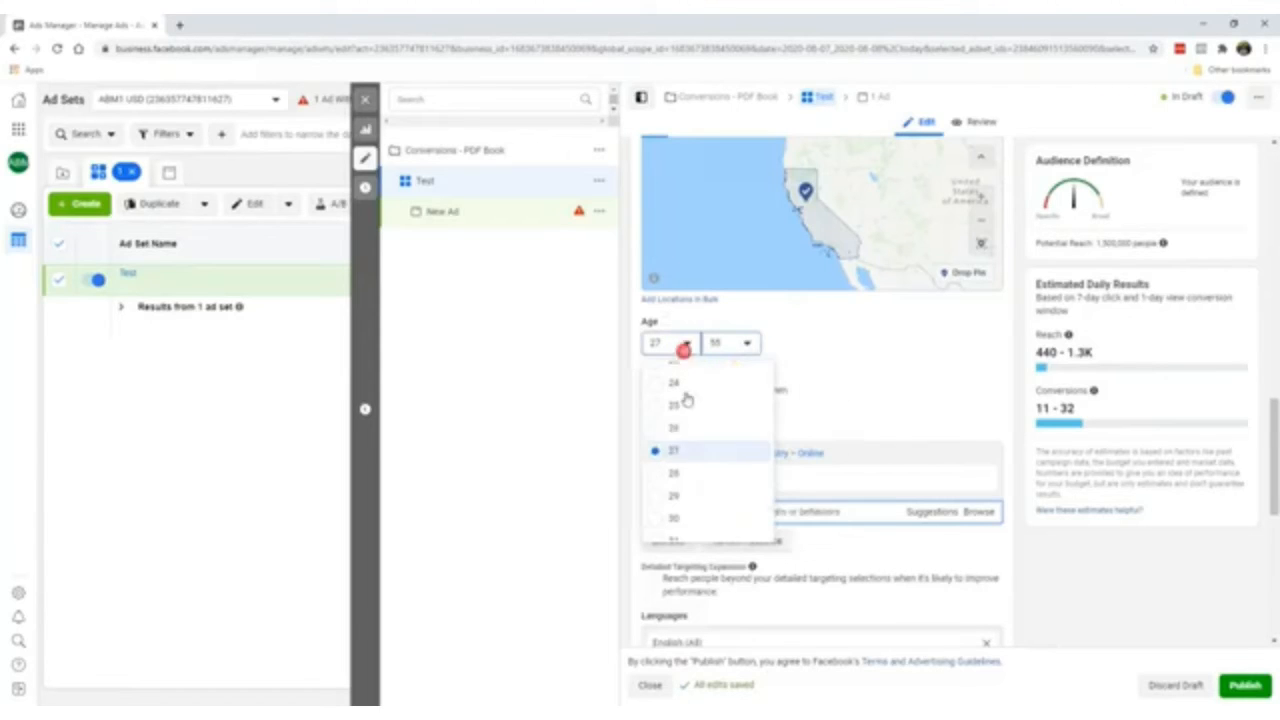
click(680, 518)
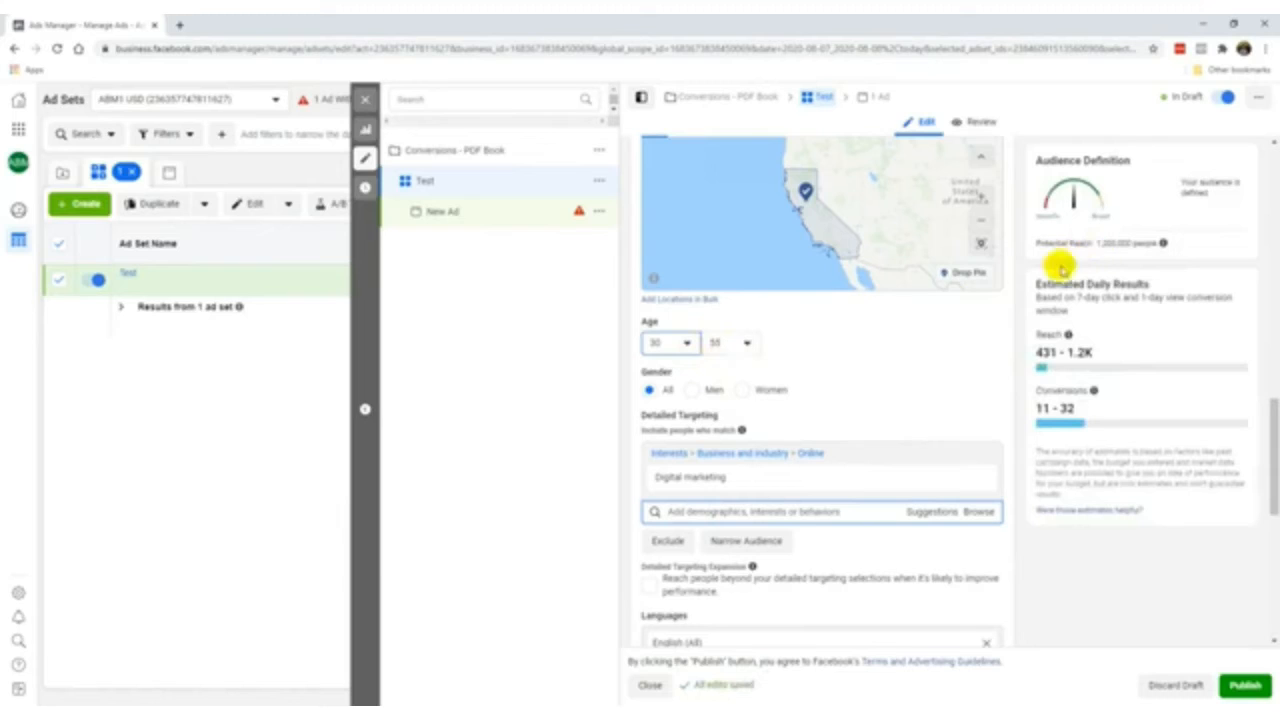
click(589, 421)
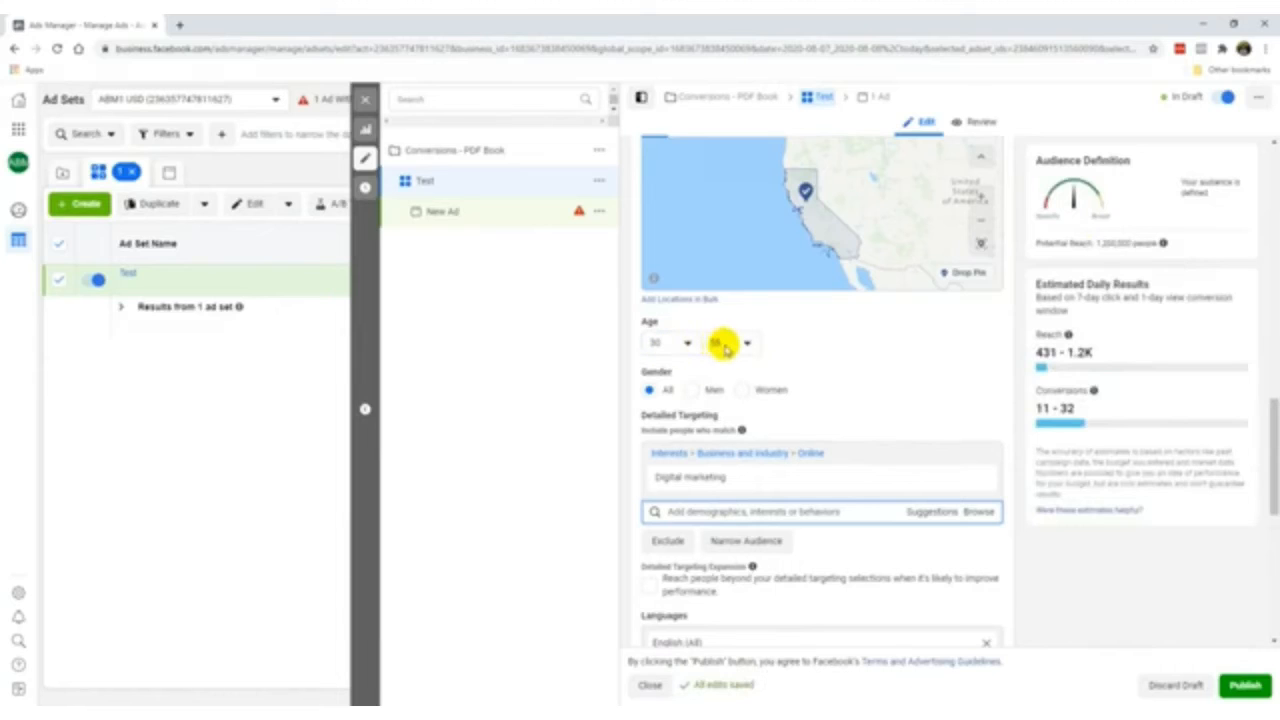
mouse_move(683, 478)
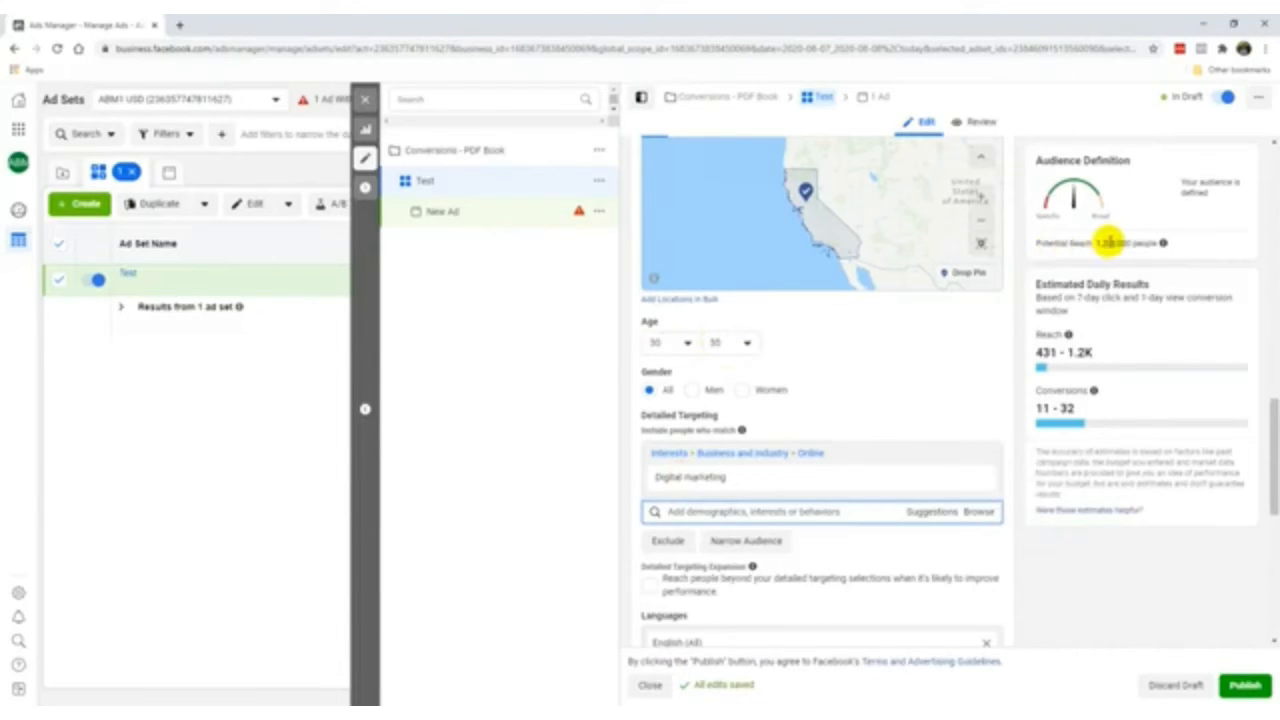
Change the audience's location from California to the whole United States
scroll(908, 423, down, 2)
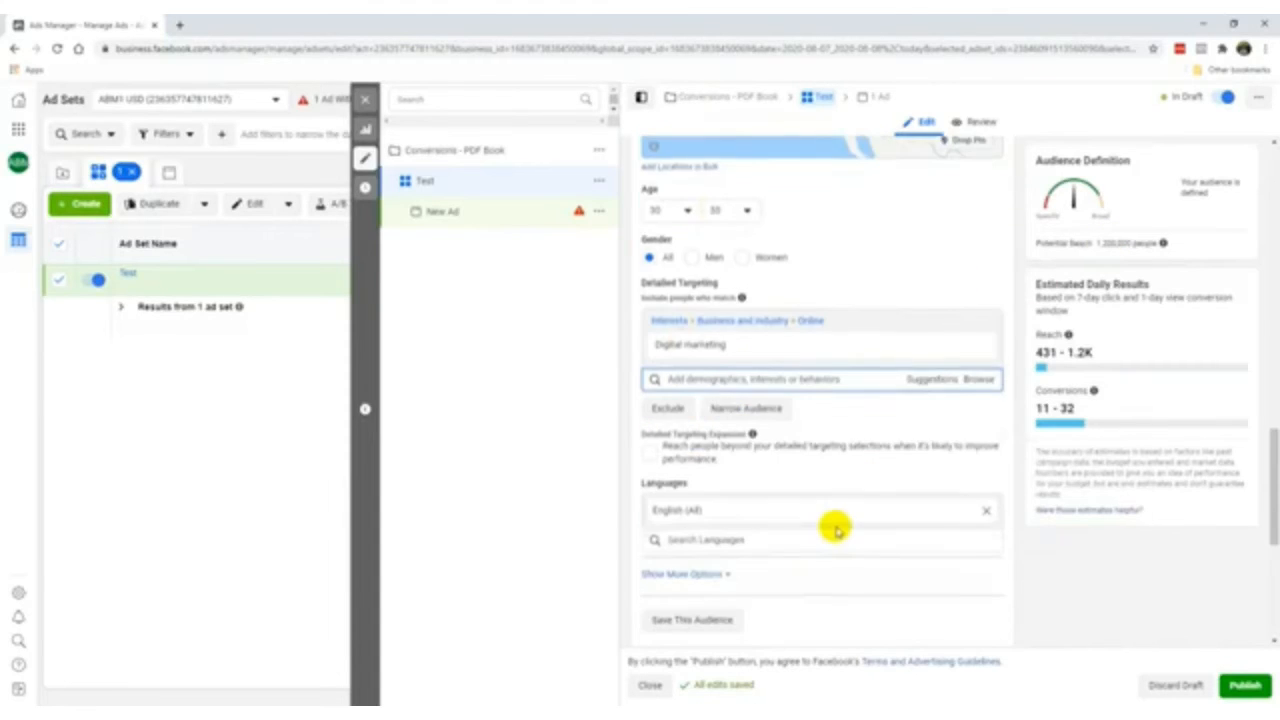
scroll(835, 530, down, 4)
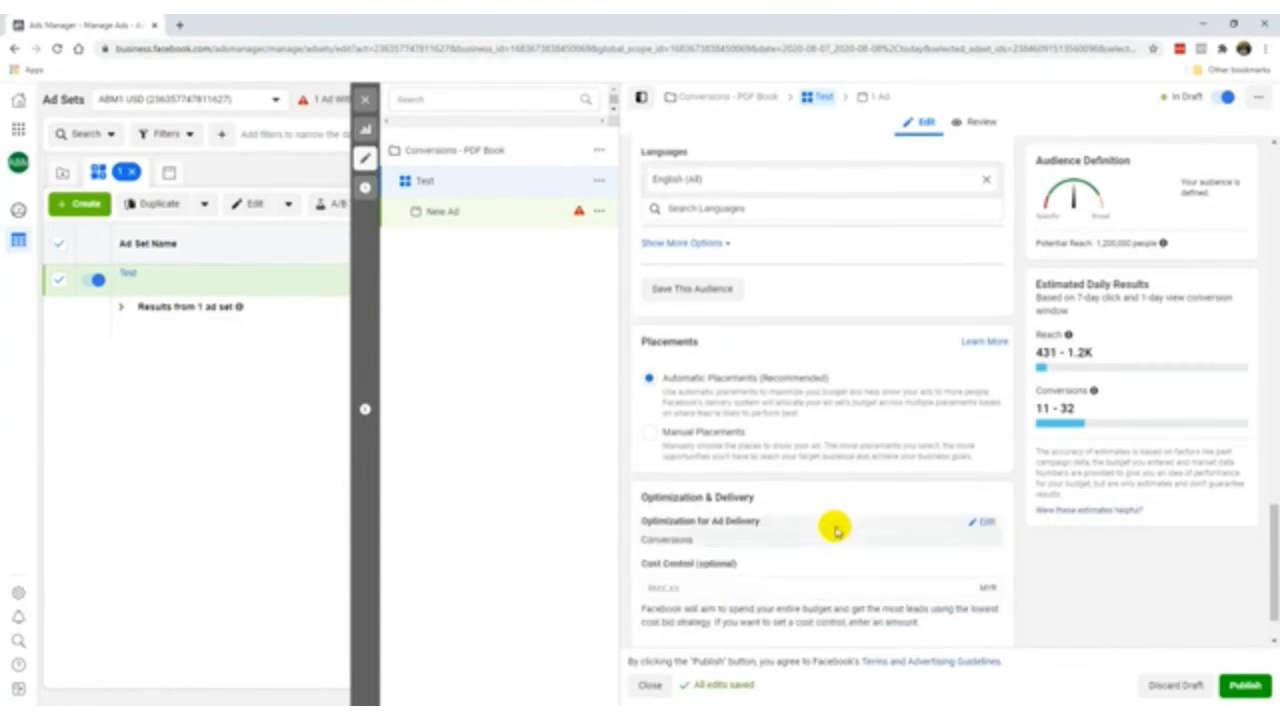
scroll(760, 428, up, 3)
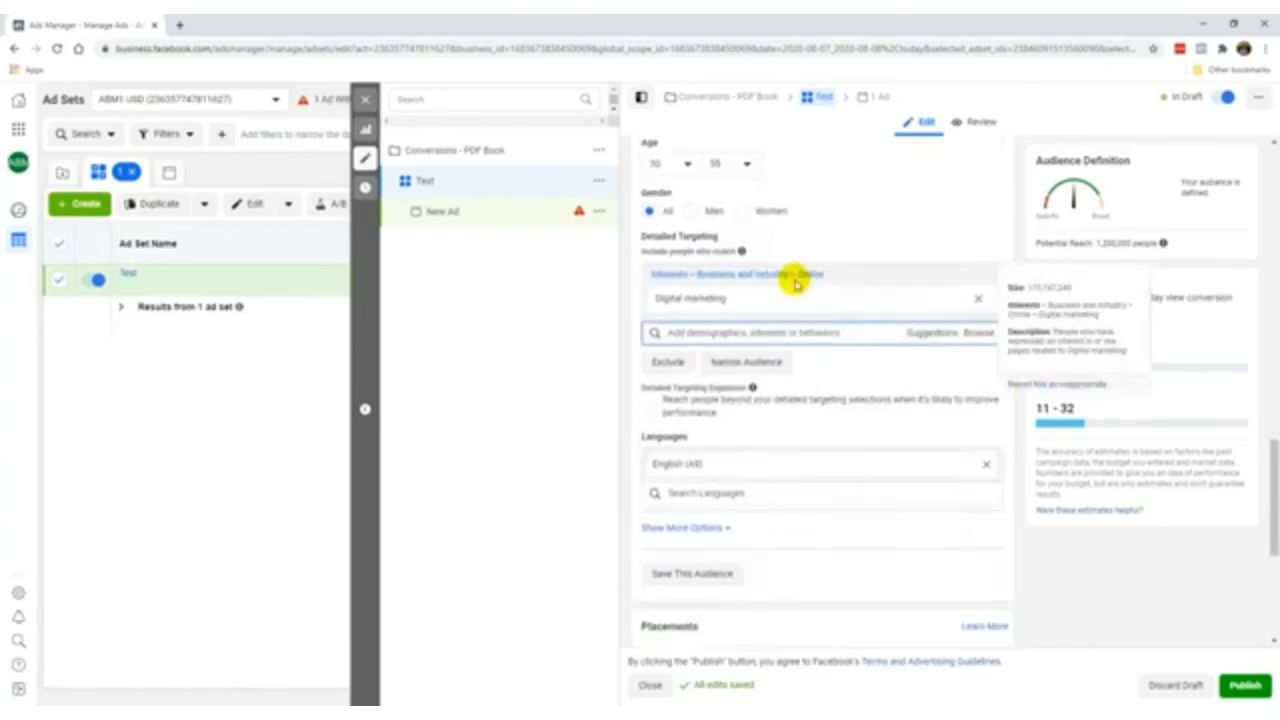
scroll(760, 260, up, 3)
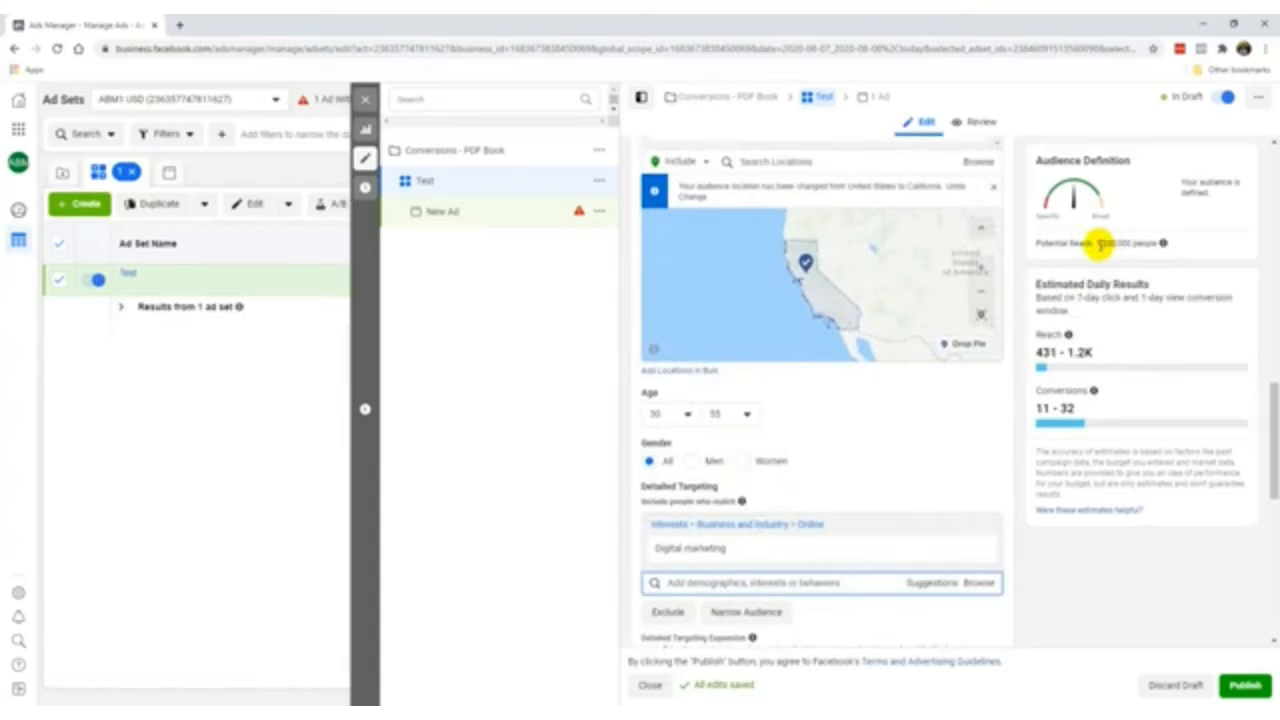
scroll(874, 466, down, 1)
scroll(866, 286, up, 3)
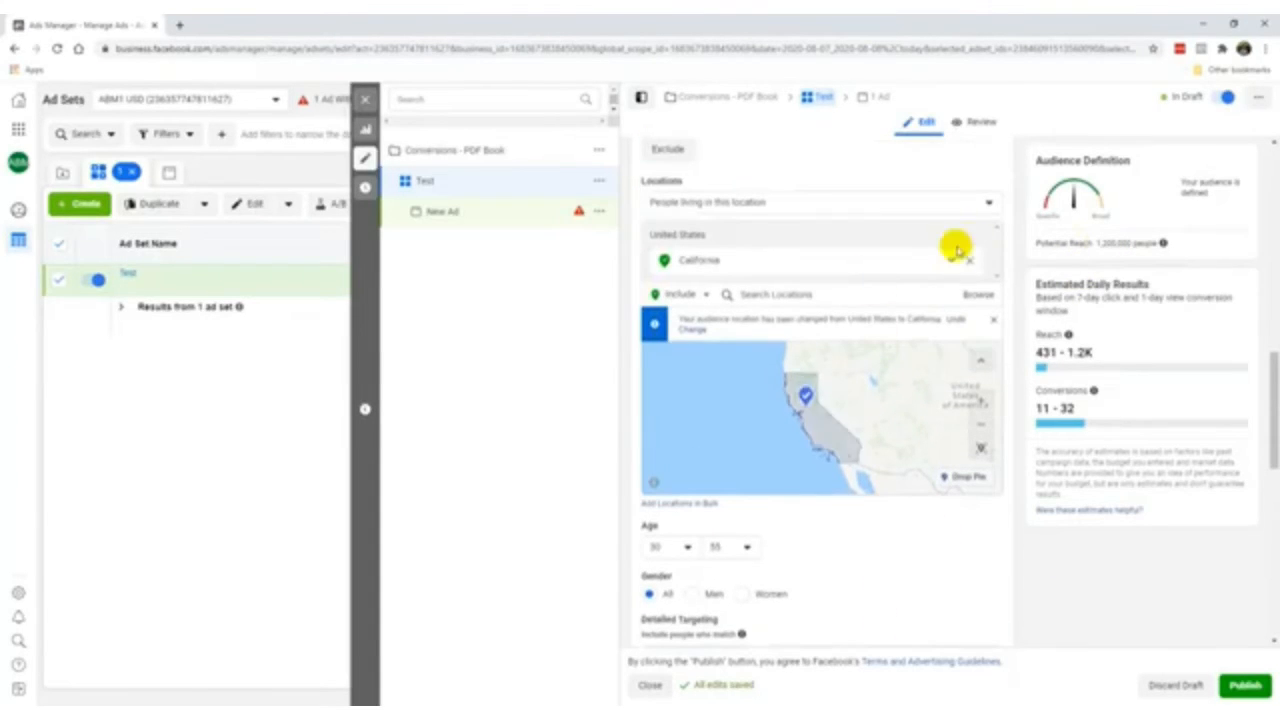
click(889, 294)
text(c)
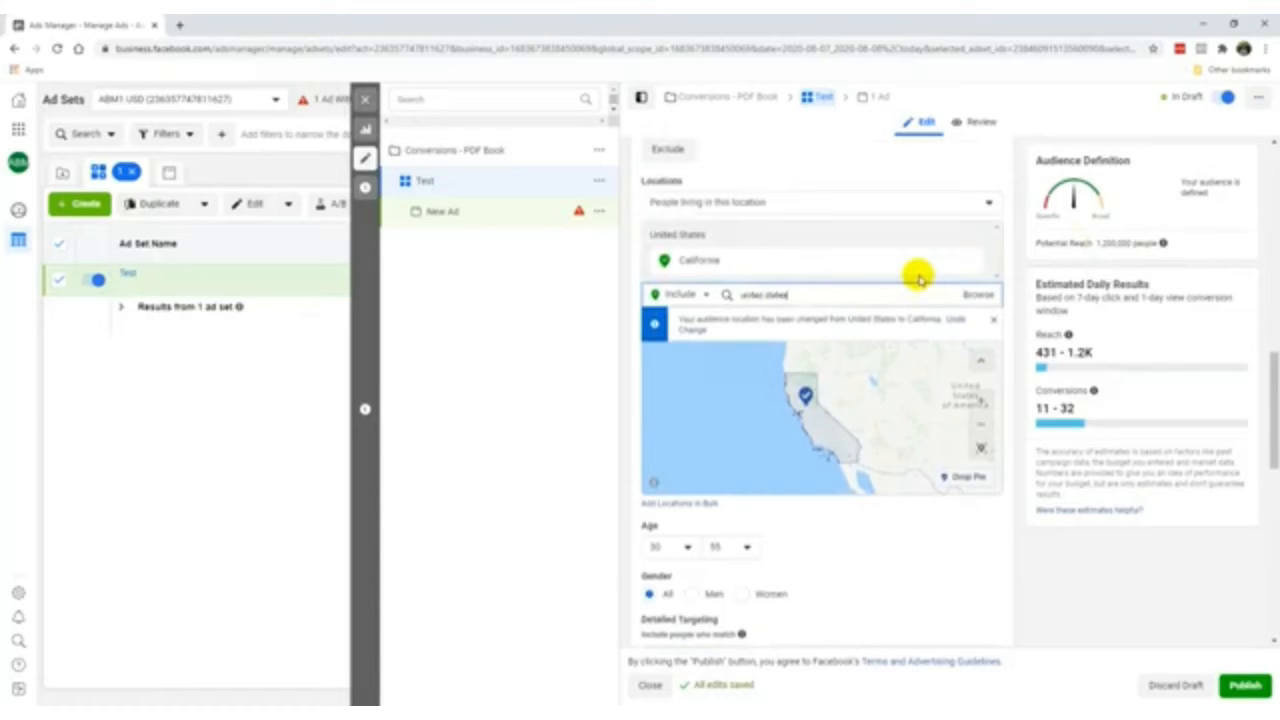
click(815, 318)
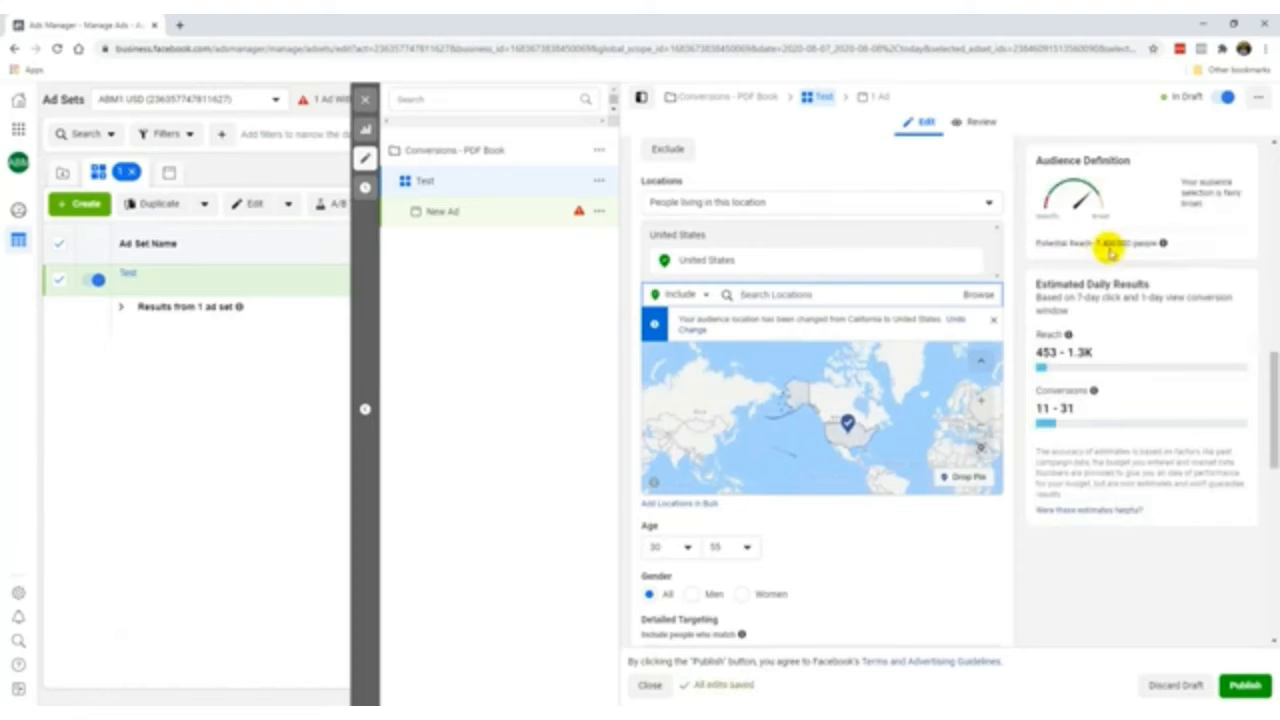
Add the Gary Vaynerchuk interest to the detailed targeting and remove the Digital marketing interest
scroll(690, 515, down, 1)
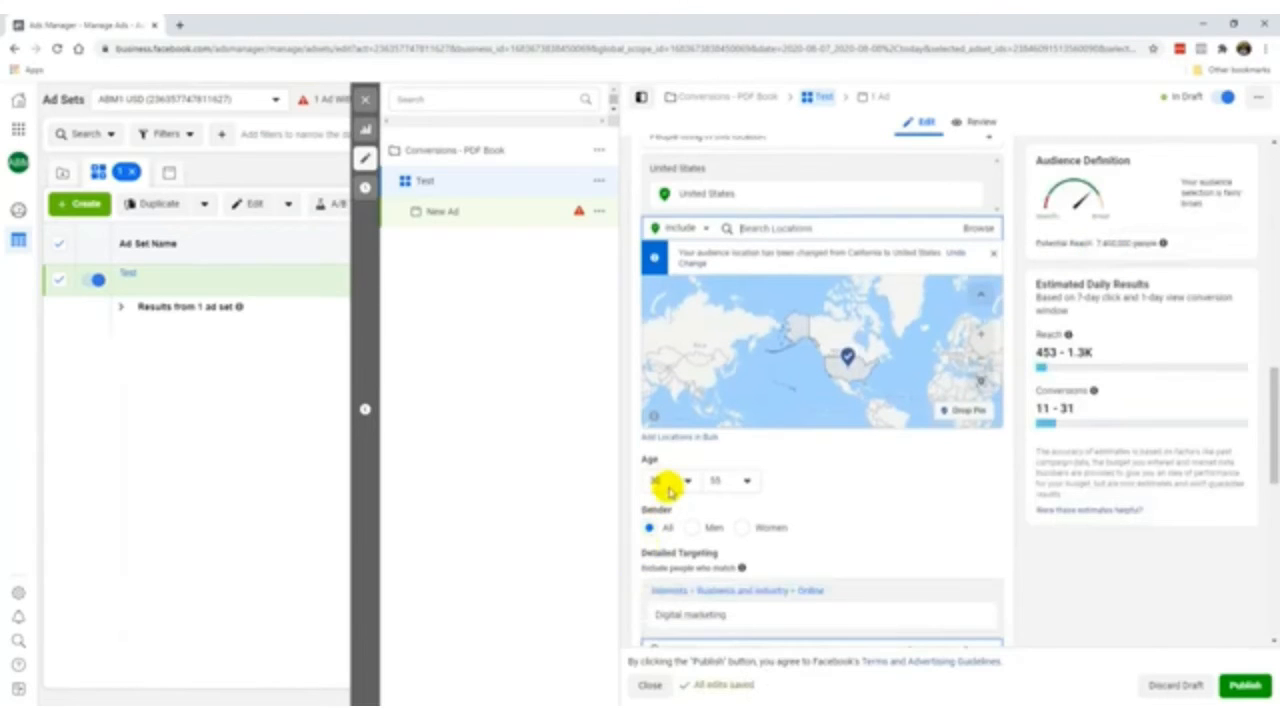
scroll(668, 488, down, 2)
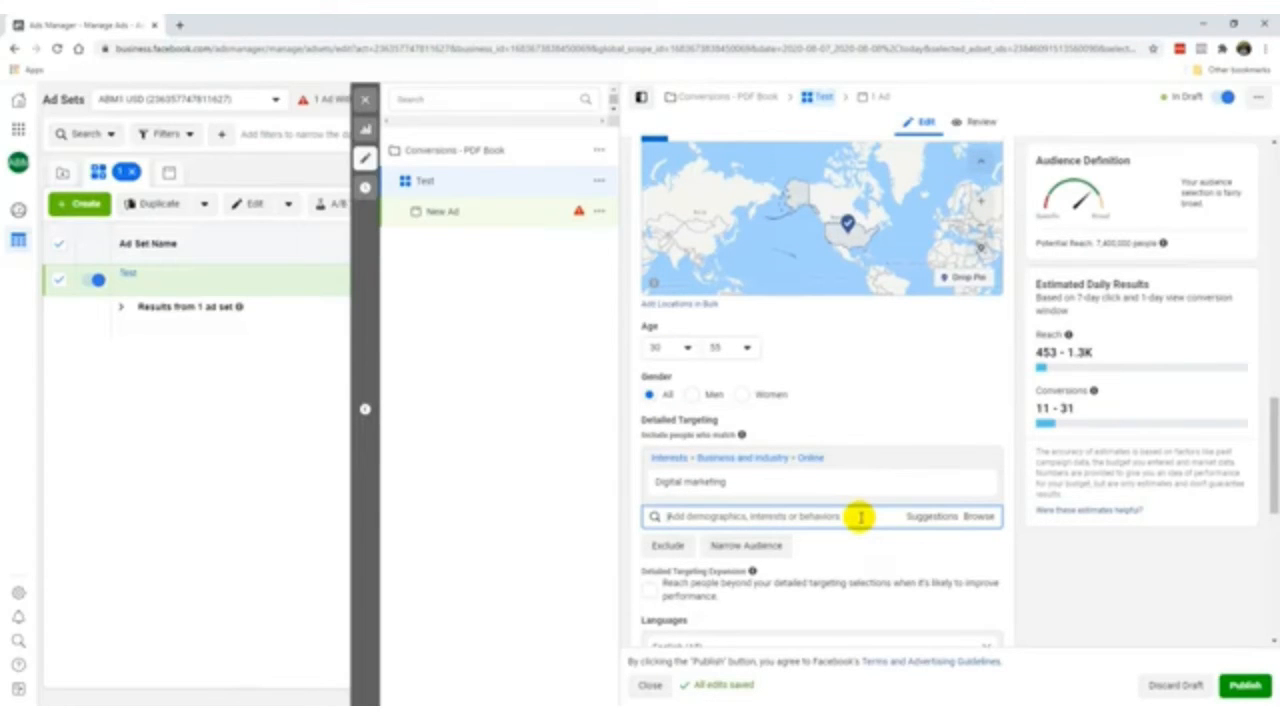
text(get)
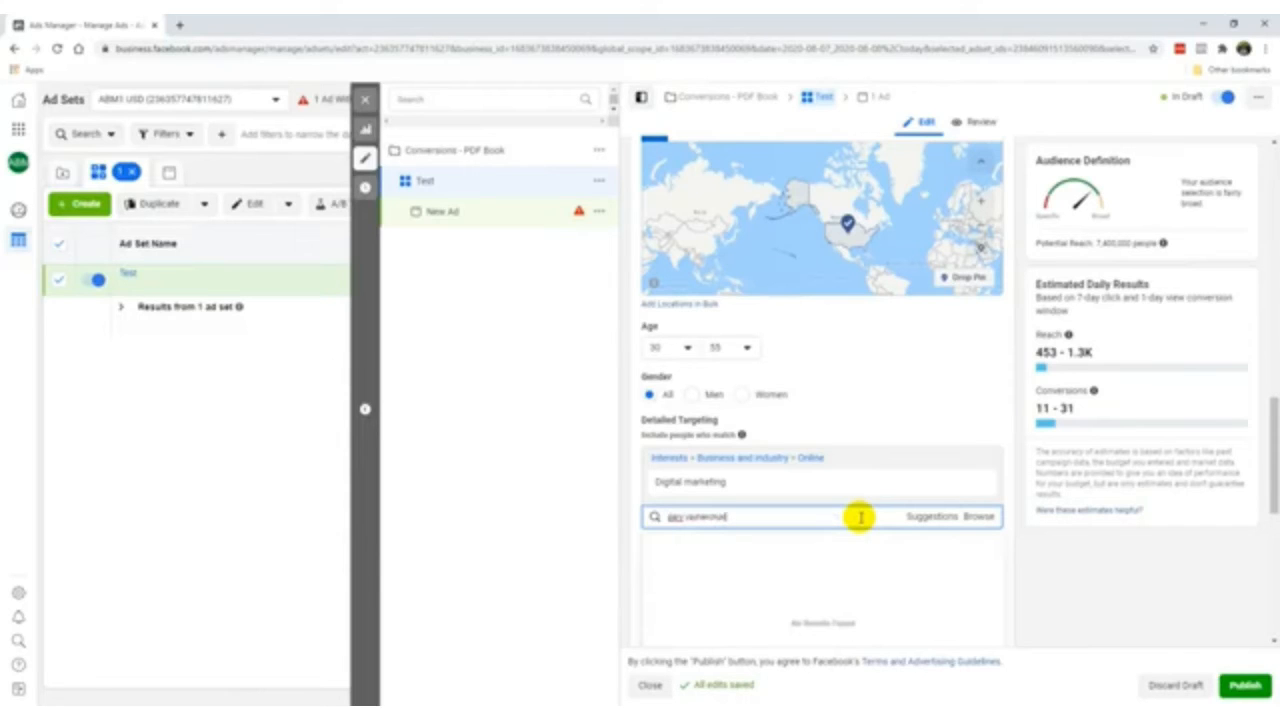
click(849, 540)
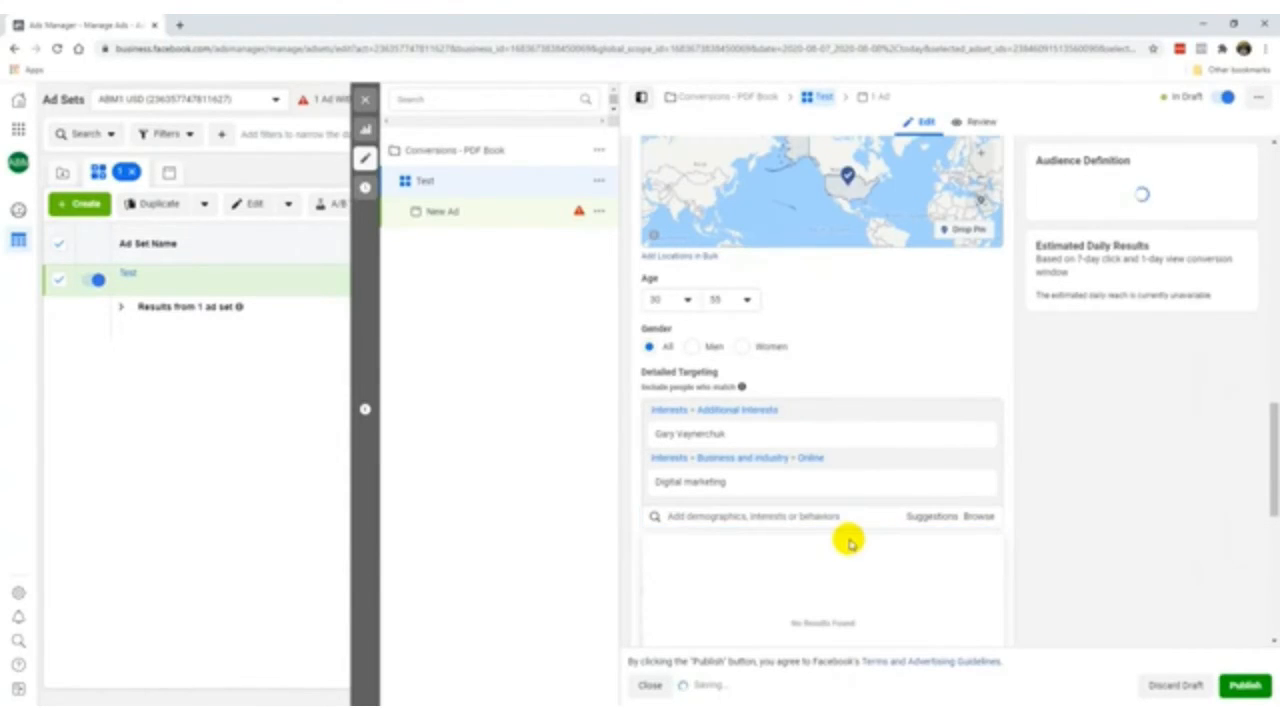
mouse_move(650, 433)
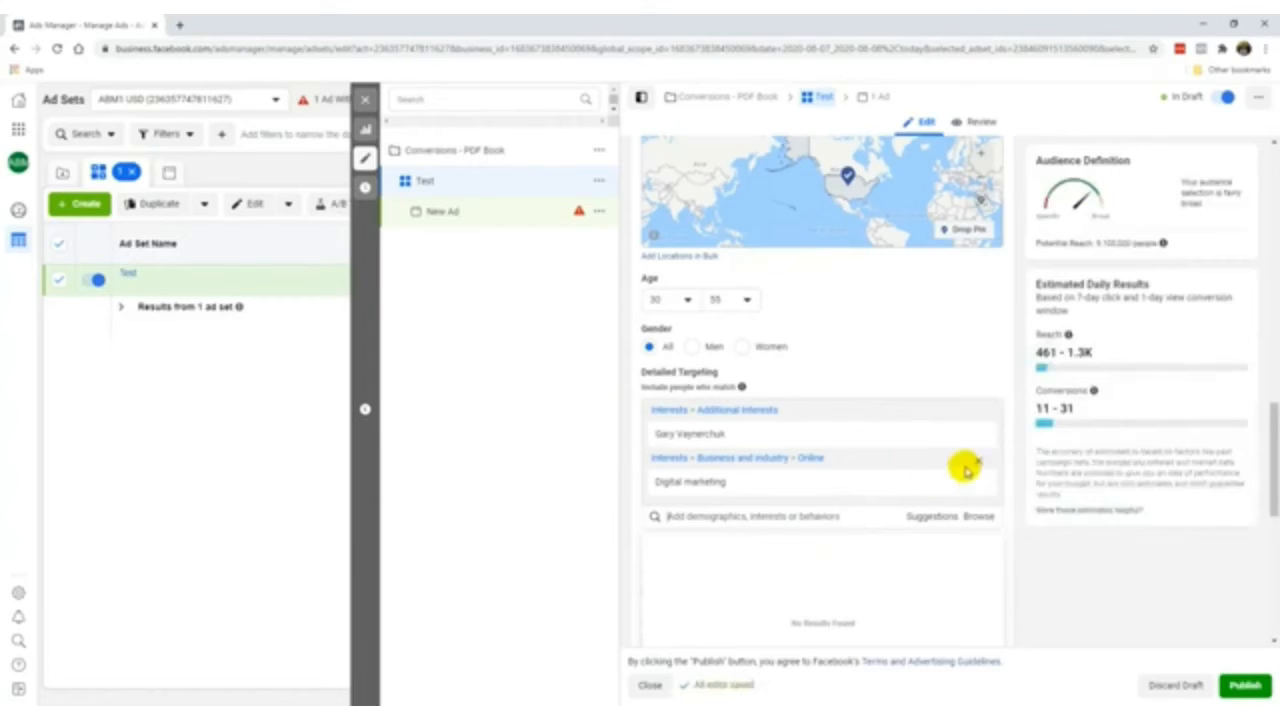
click(977, 466)
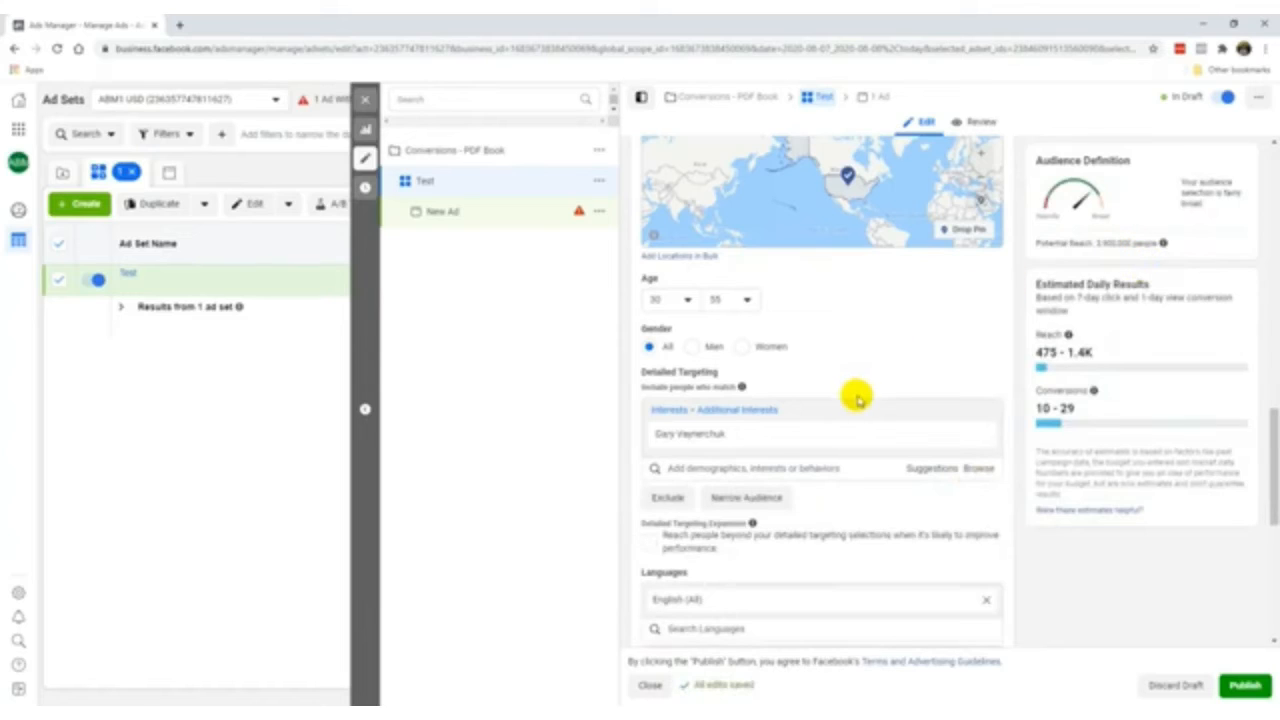
Add the suggested Grant Cardone interest to the detailed targeting
mouse_move(835, 425)
click(920, 468)
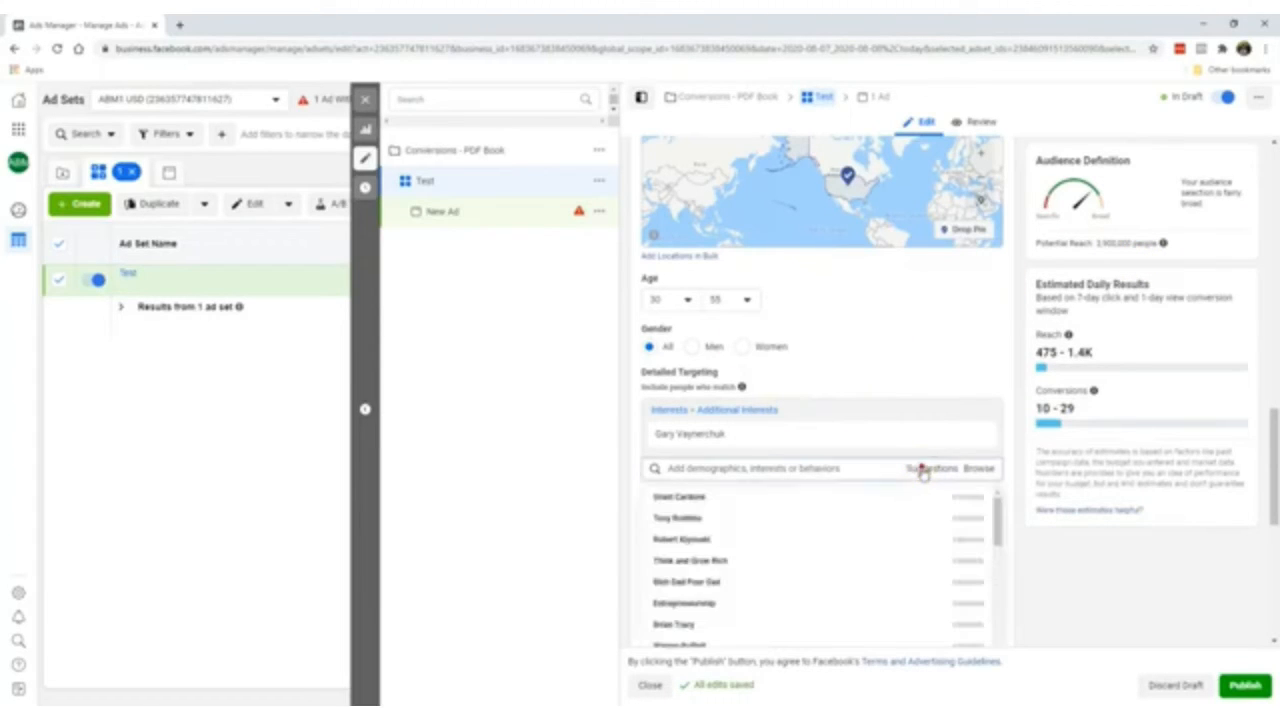
click(838, 498)
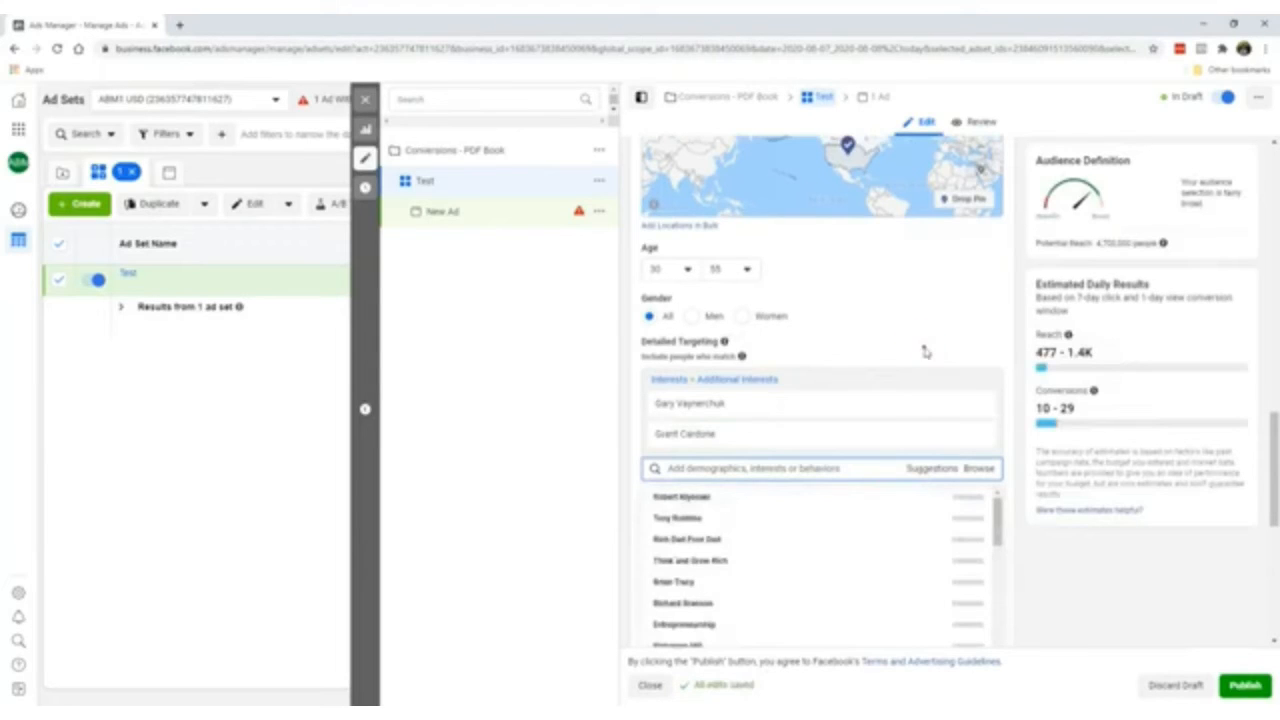
click(923, 349)
scroll(920, 377, up, 2)
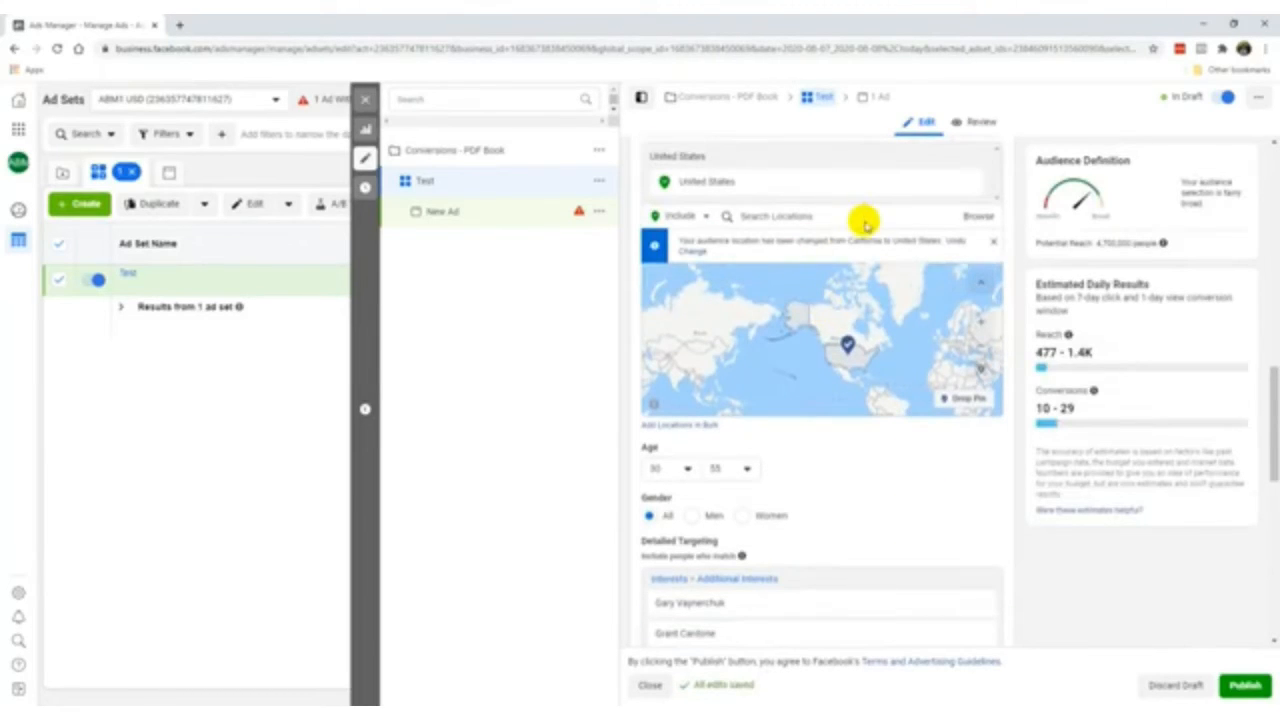
Add the Email marketing interest to the detailed targeting and remove the Gary Vaynerchuk and Grant Cardone interests
scroll(815, 495, down, 1)
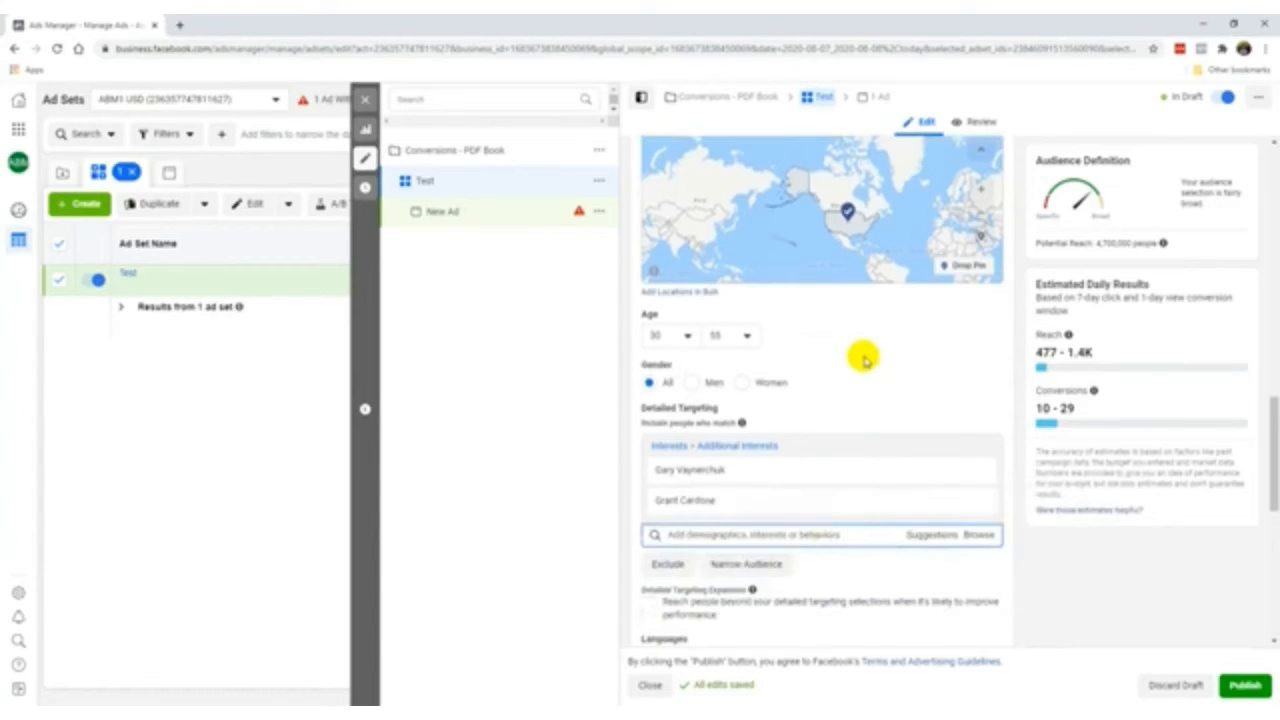
scroll(857, 420, down, 1)
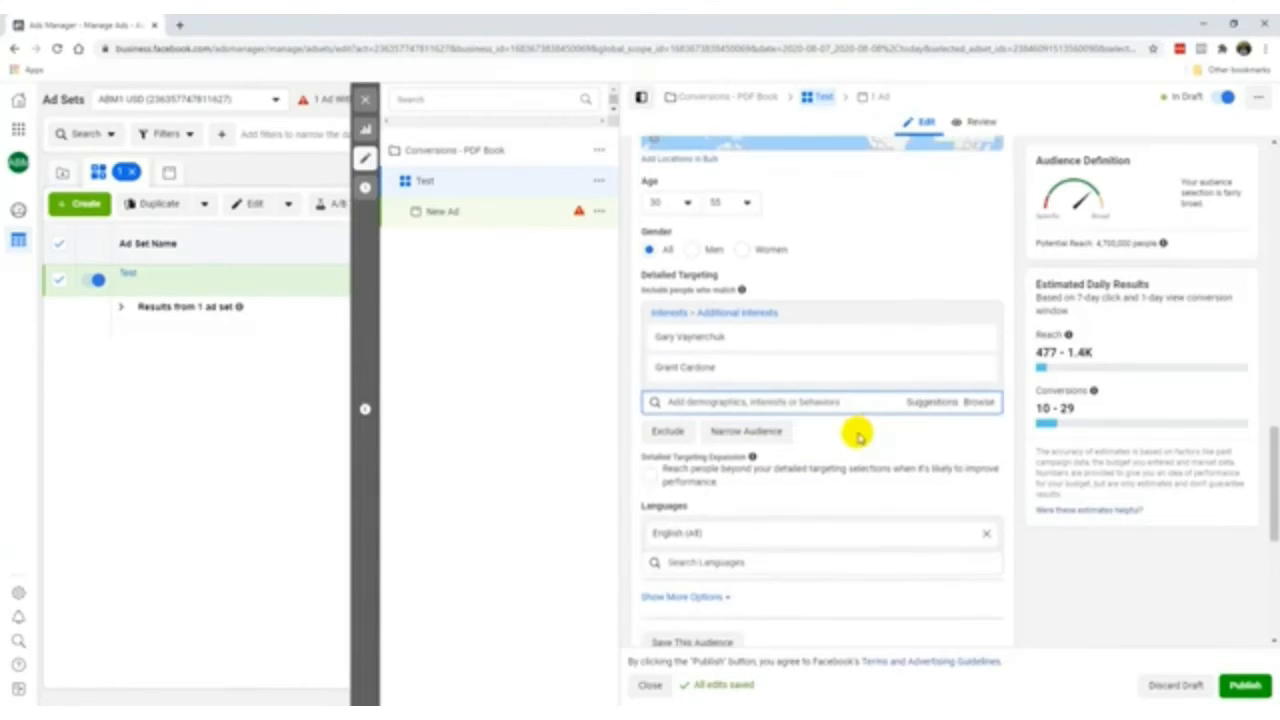
click(835, 402)
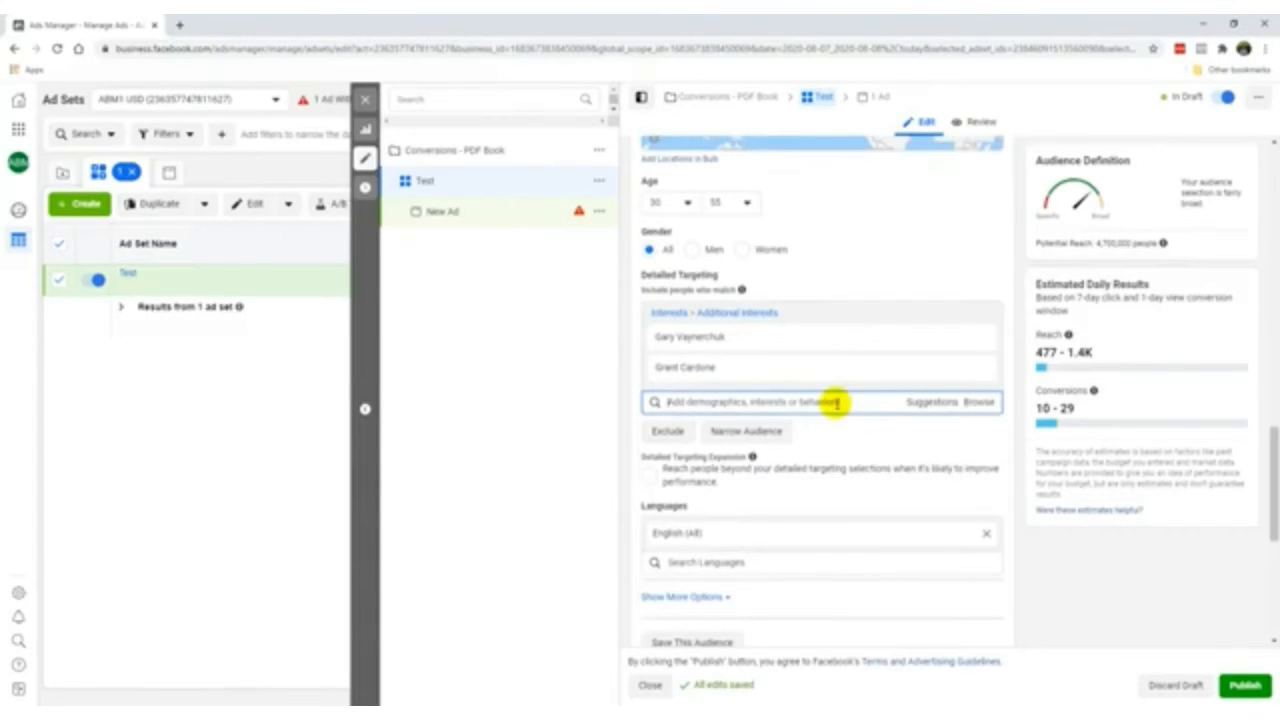
text(email marketing)
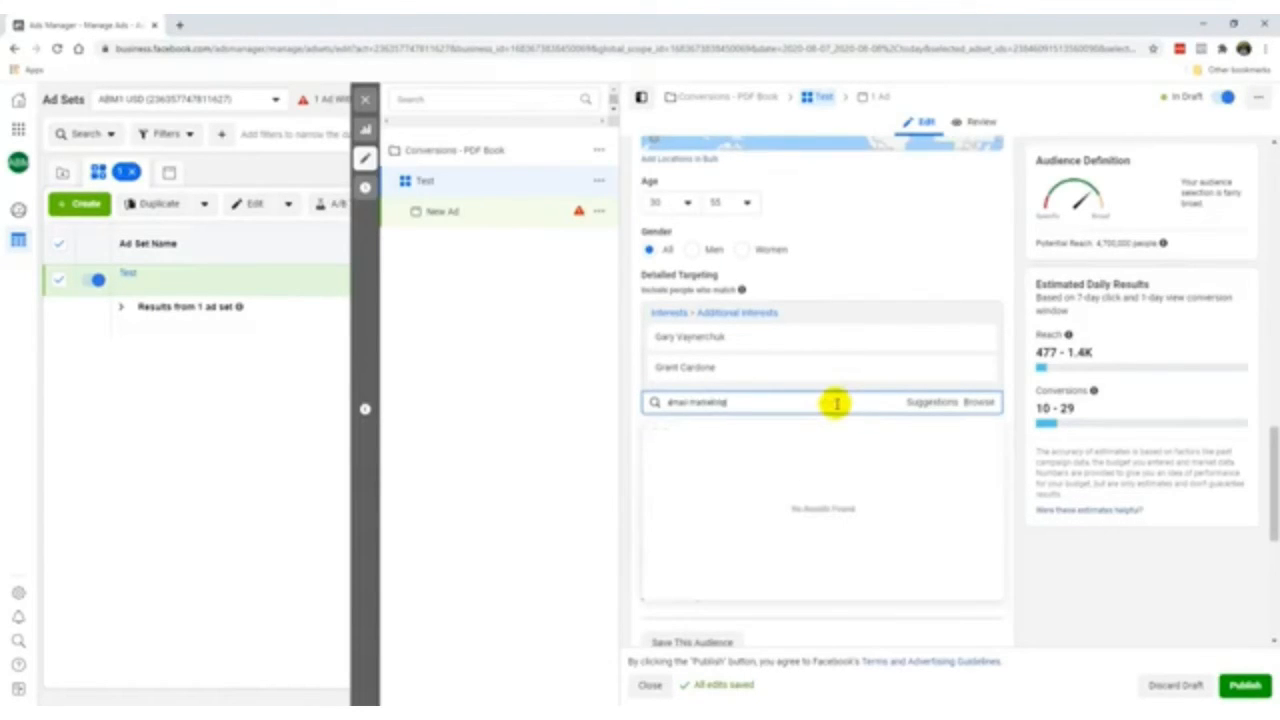
click(836, 427)
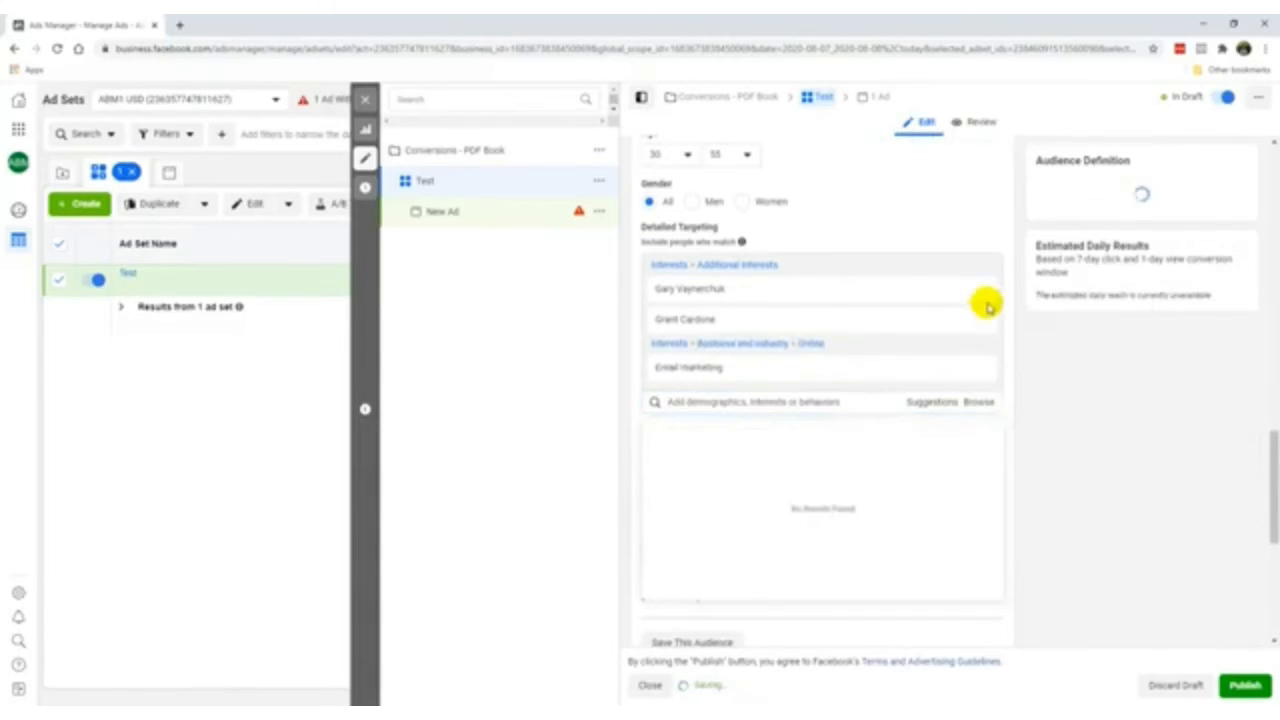
click(980, 289)
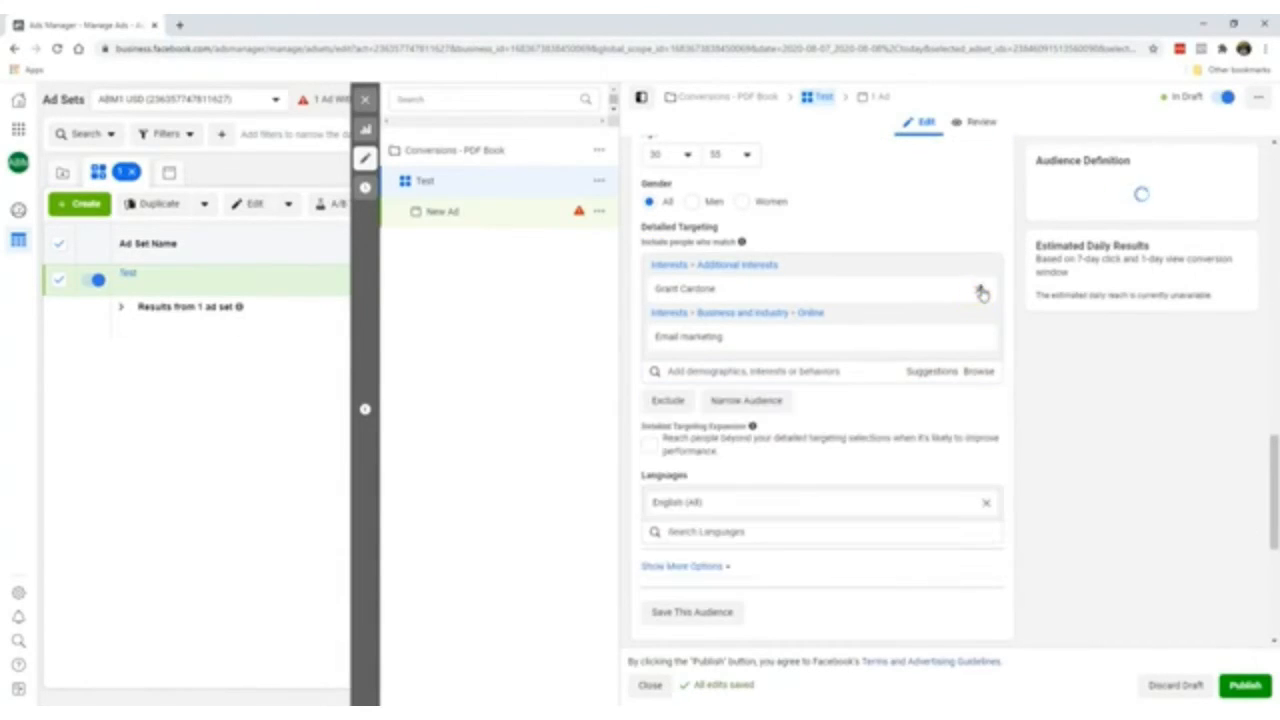
click(980, 290)
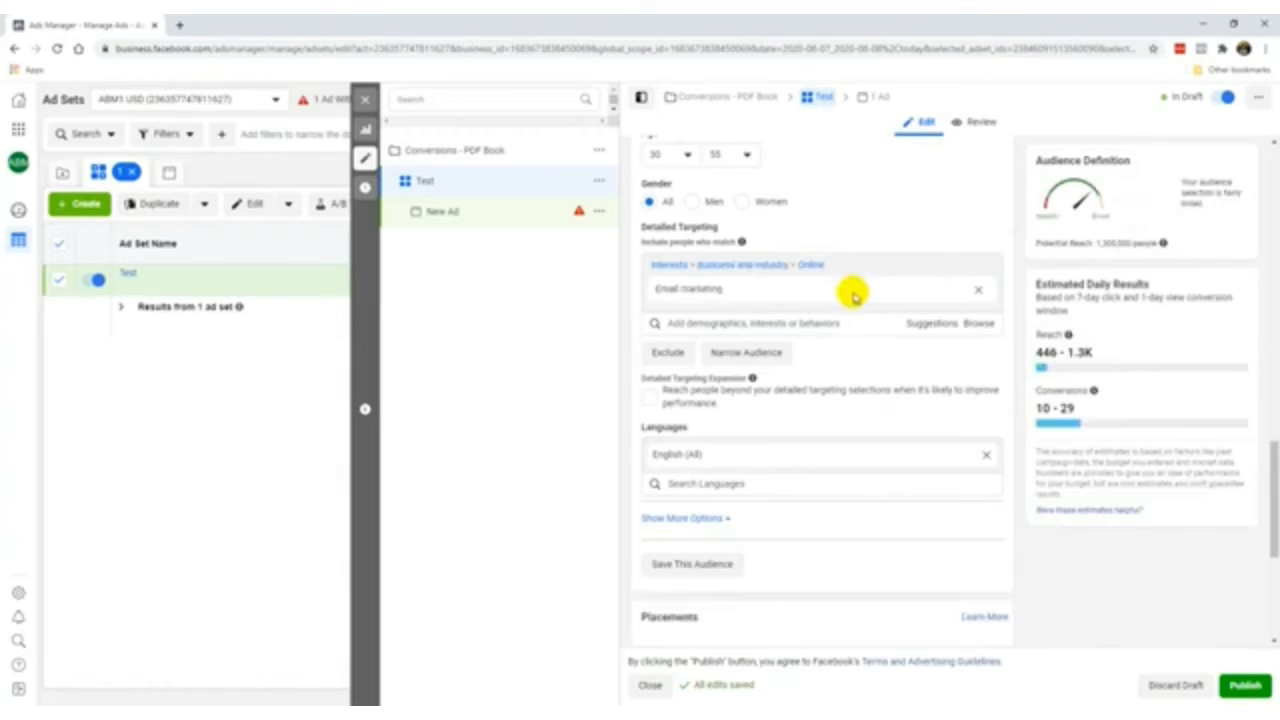
Switch the ad set to manual placements and exclude the Audience Network platform
scroll(848, 355, up, 1)
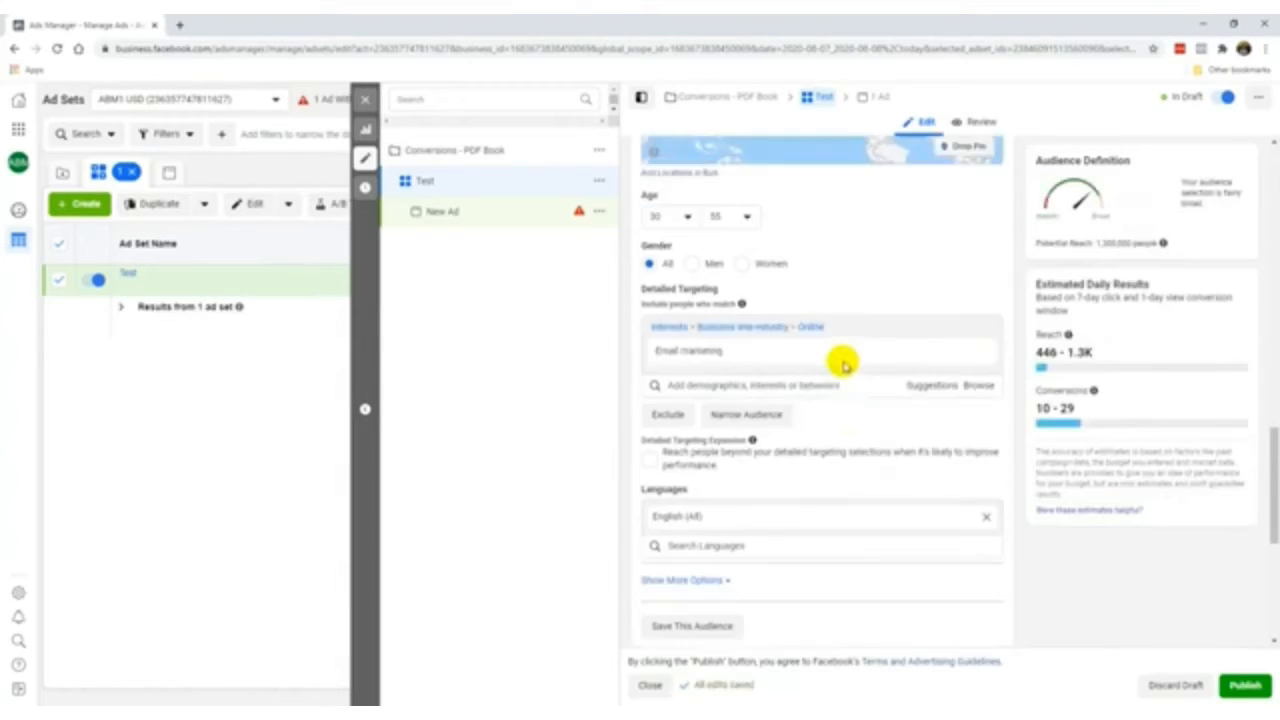
scroll(843, 363, up, 2)
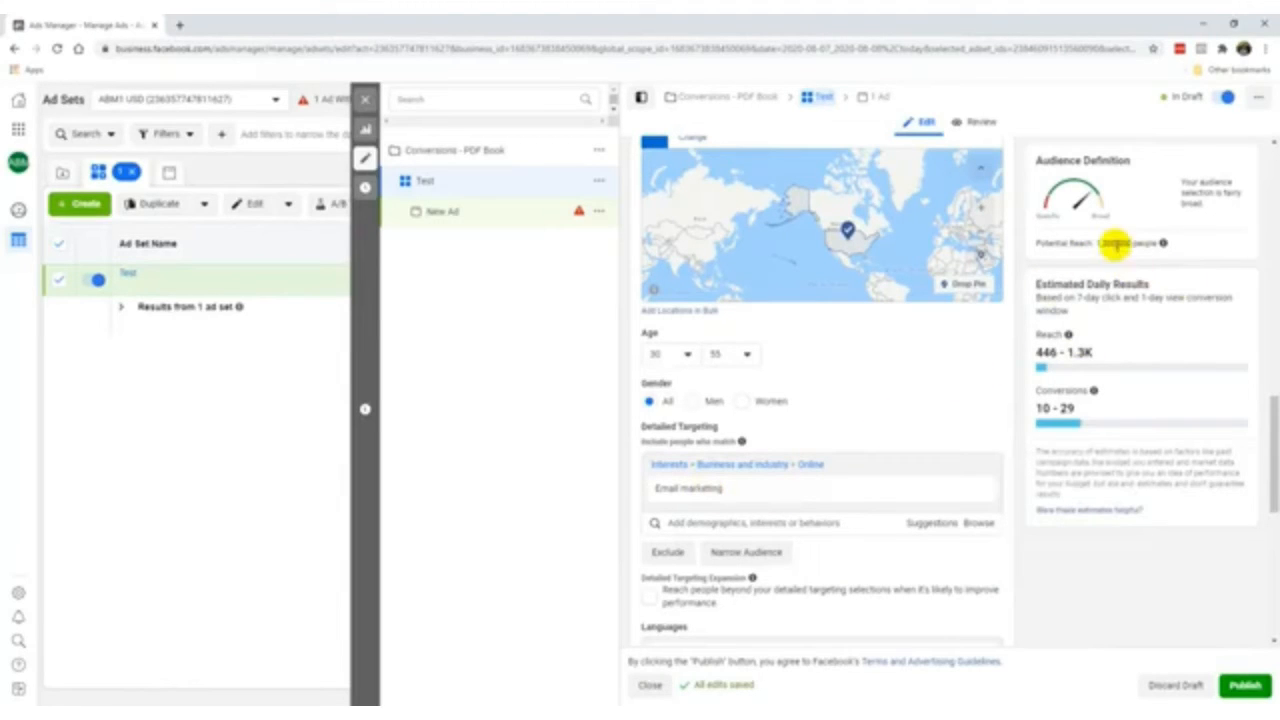
scroll(814, 340, up, 1)
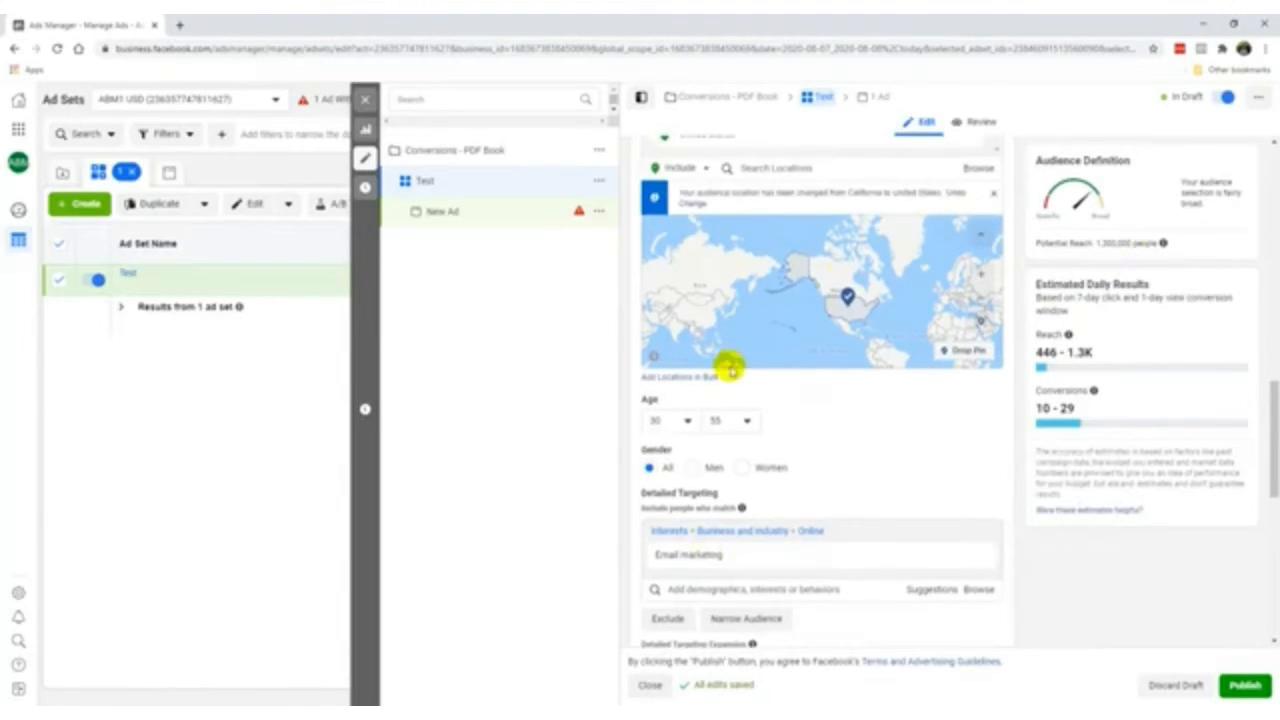
scroll(850, 455, down, 2)
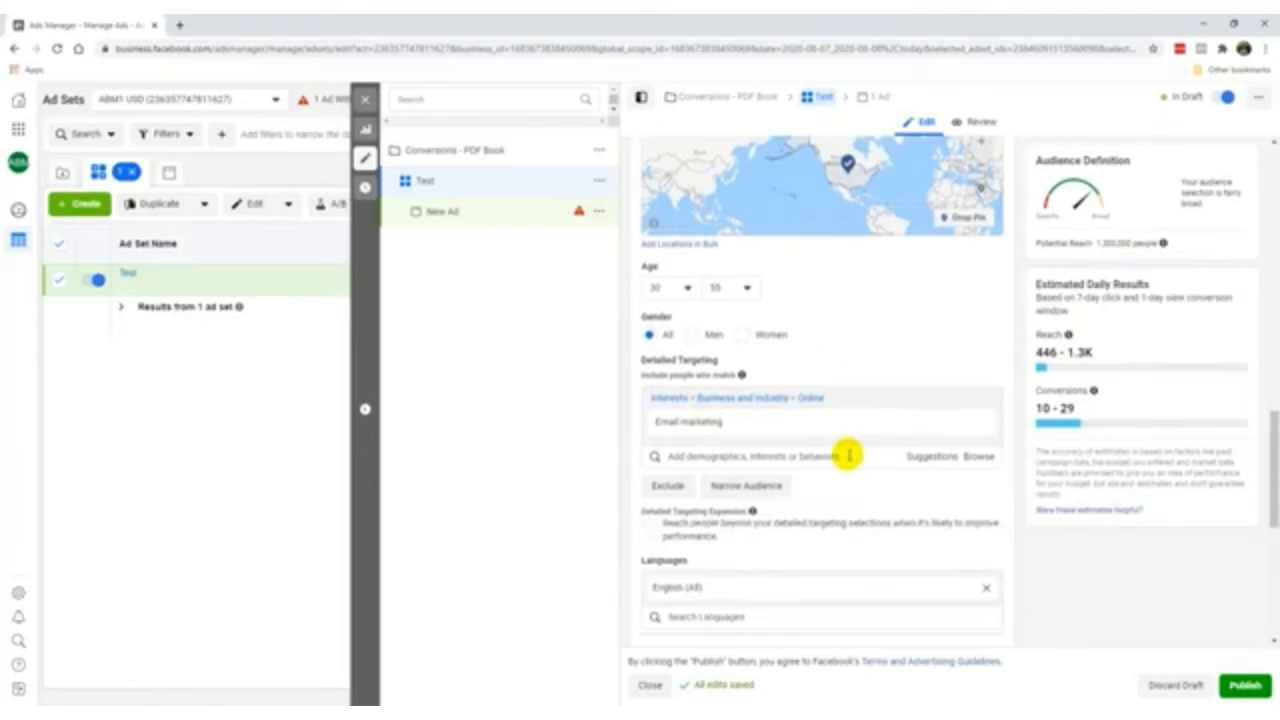
scroll(832, 375, down, 1)
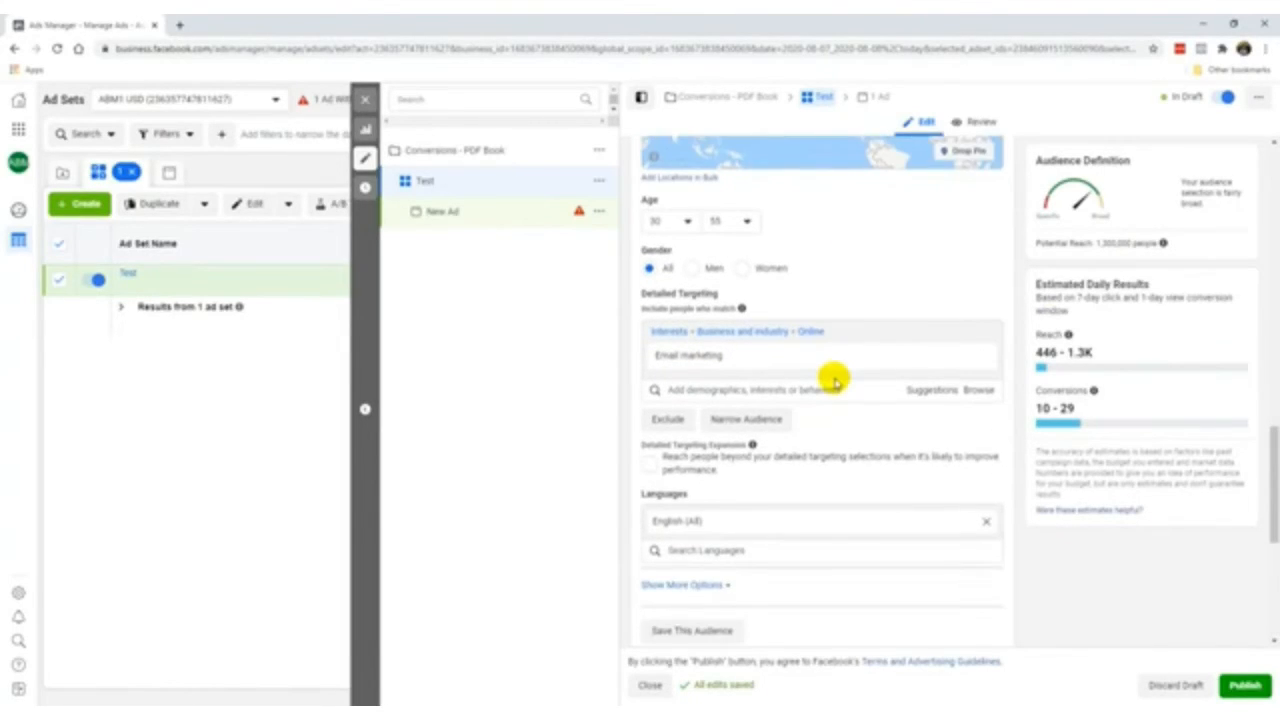
scroll(766, 470, down, 5)
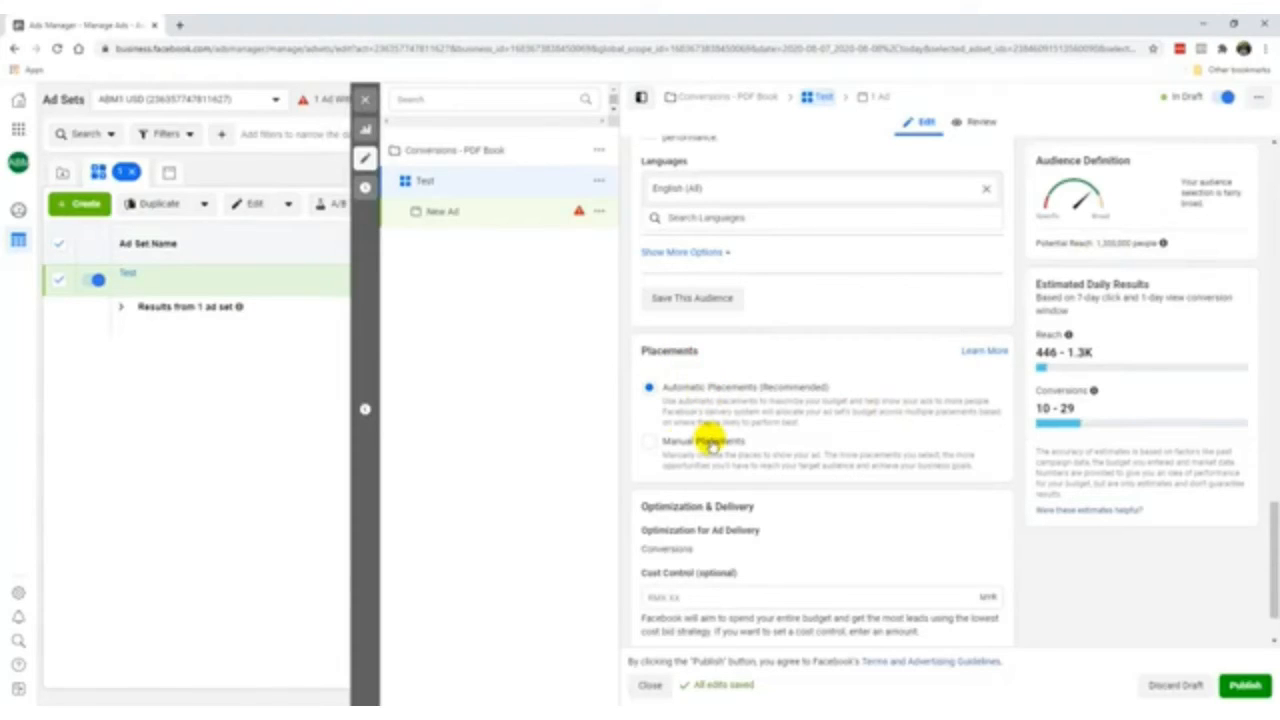
click(645, 448)
scroll(700, 440, down, 1)
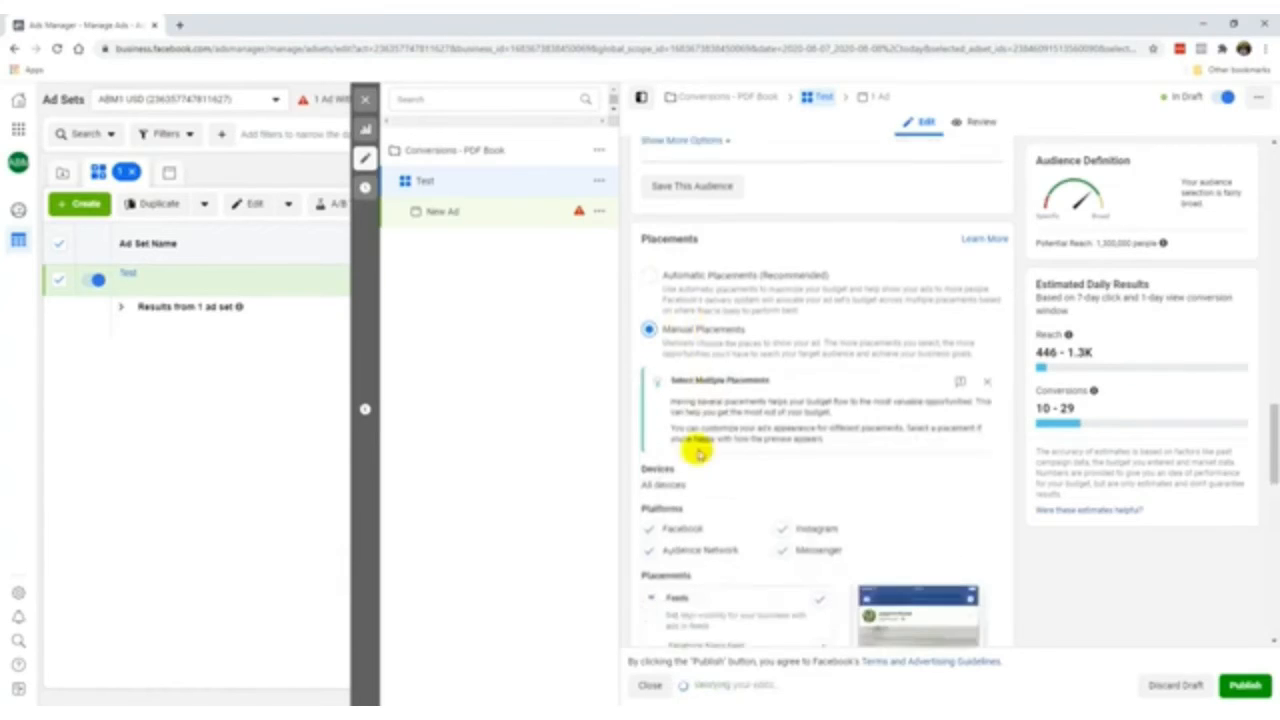
scroll(698, 453, down, 1)
click(650, 528)
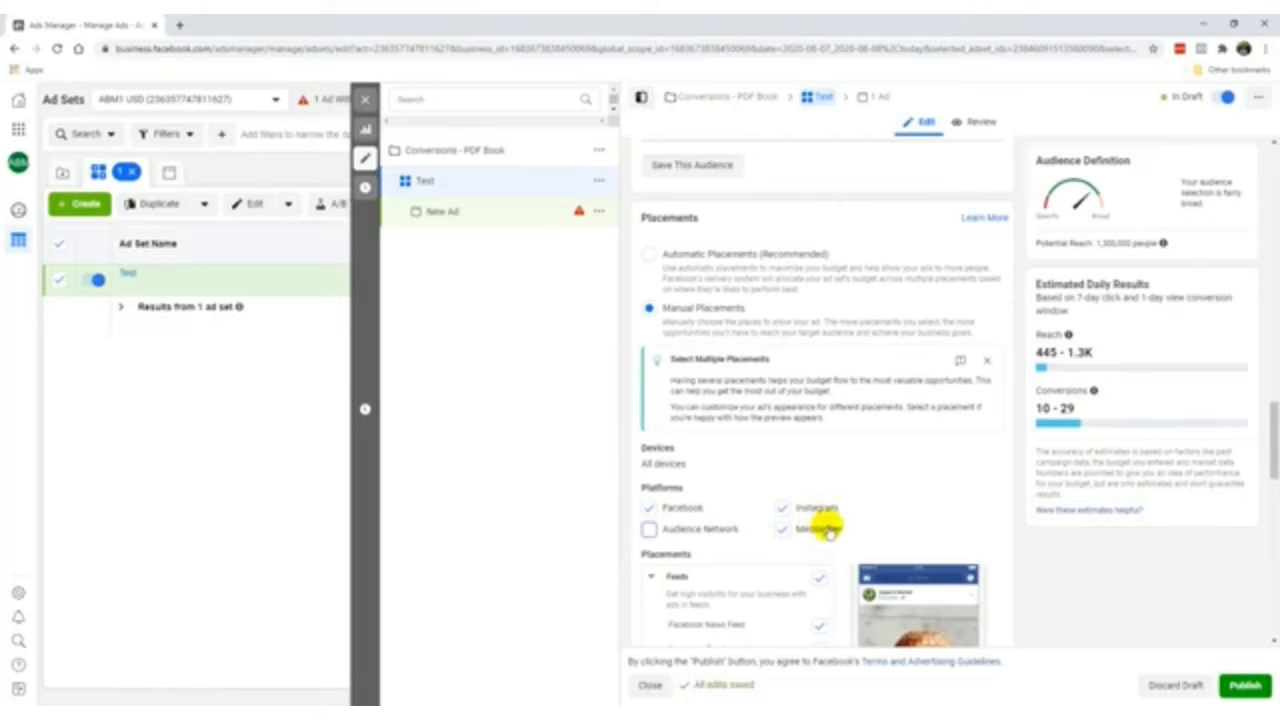
Show the additional Optimization & Delivery options and examine the conversion window, charging and delivery type settings
scroll(695, 533, down, 2)
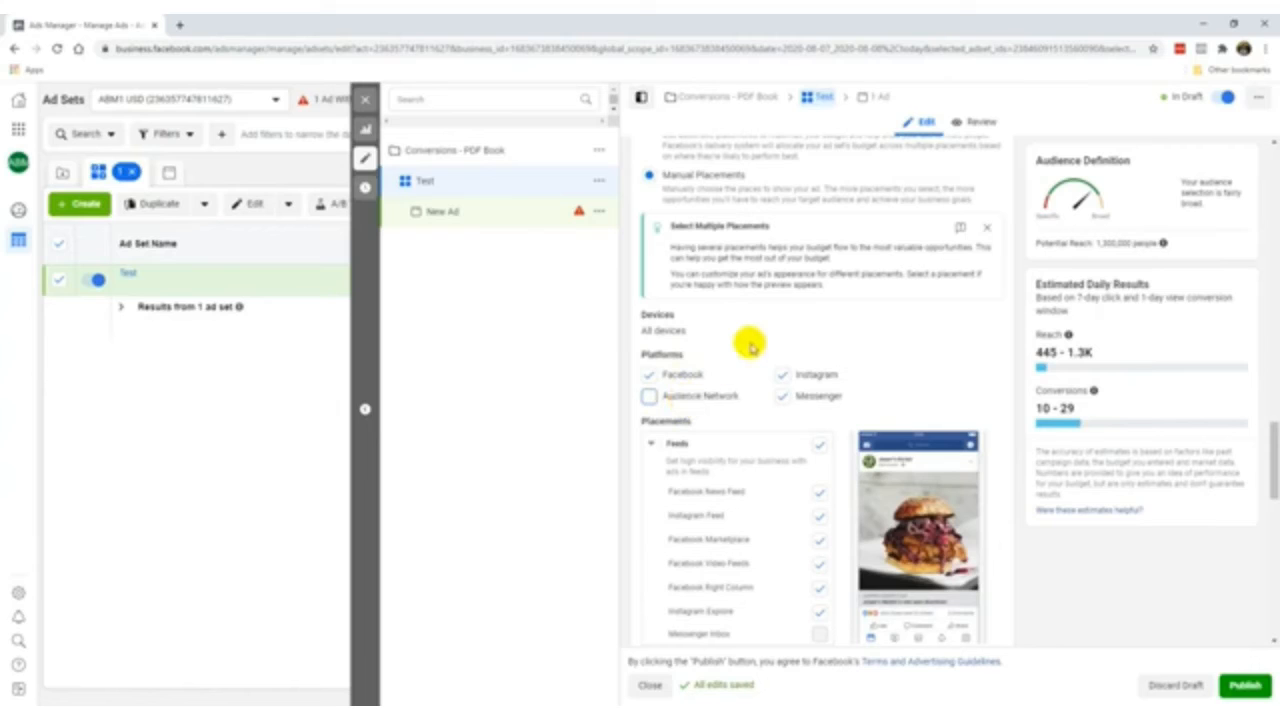
scroll(929, 349, down, 2)
scroll(929, 349, down, 8)
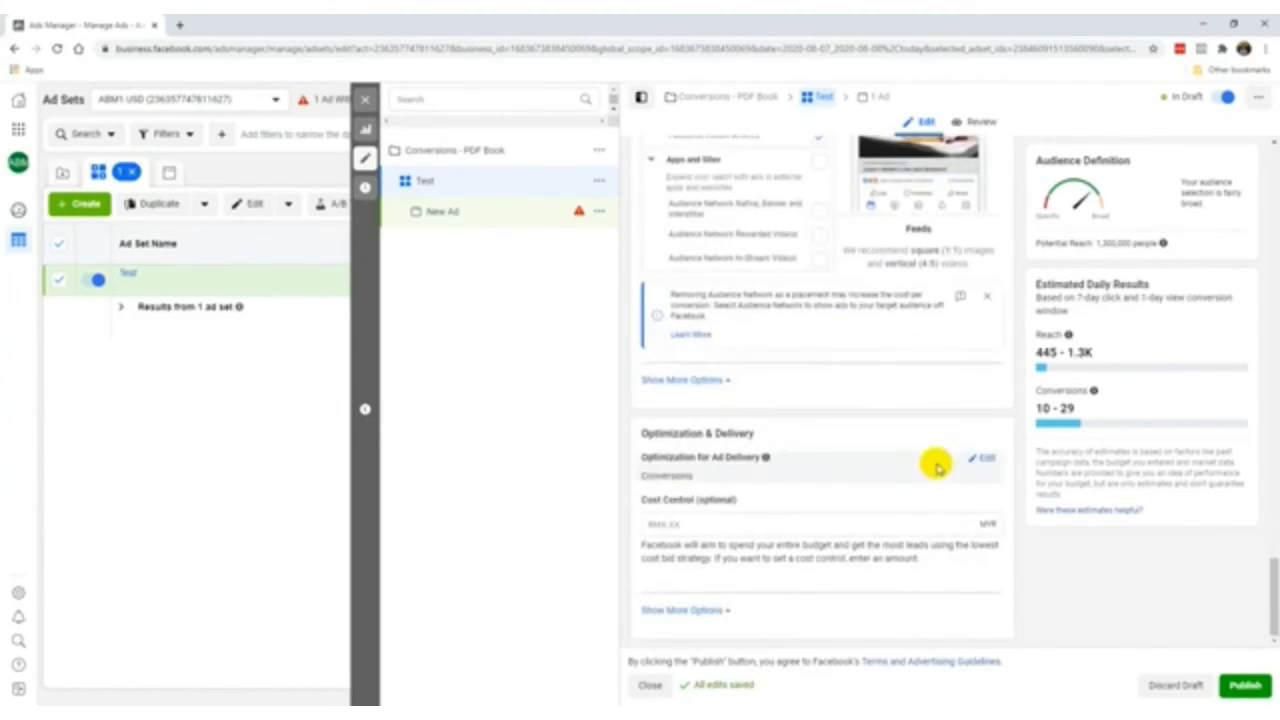
click(688, 612)
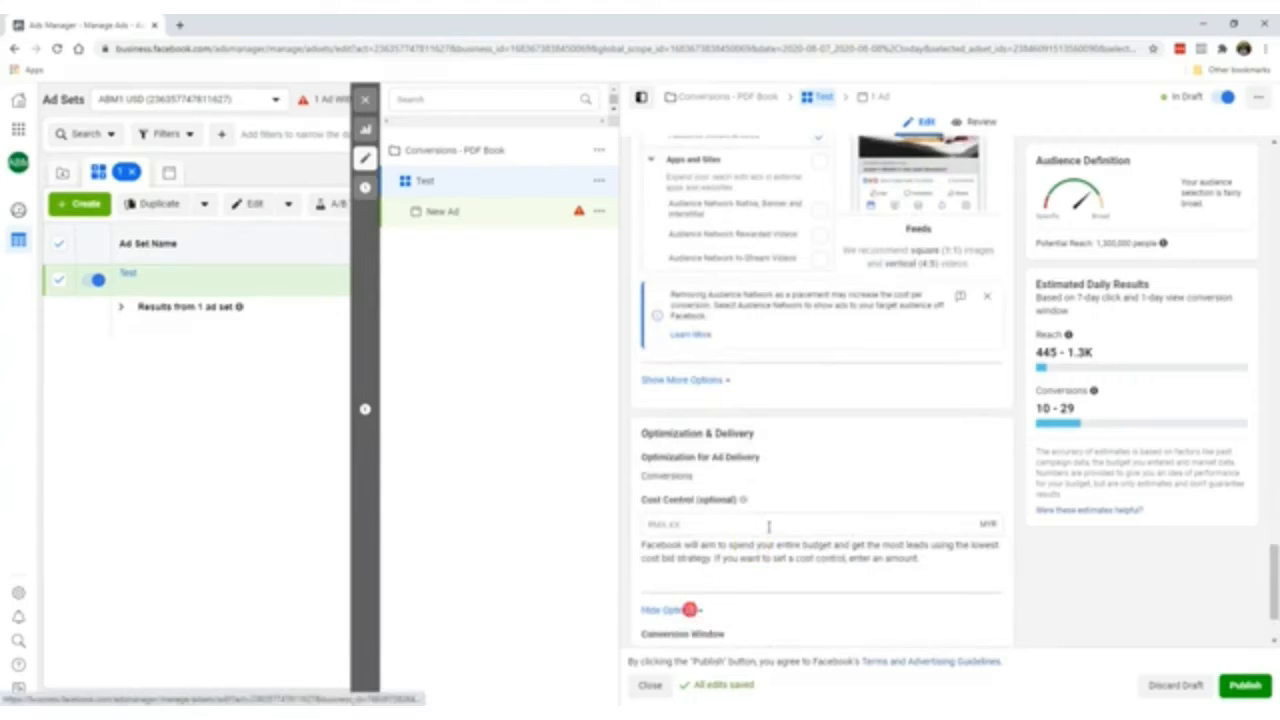
scroll(770, 522, down, 1)
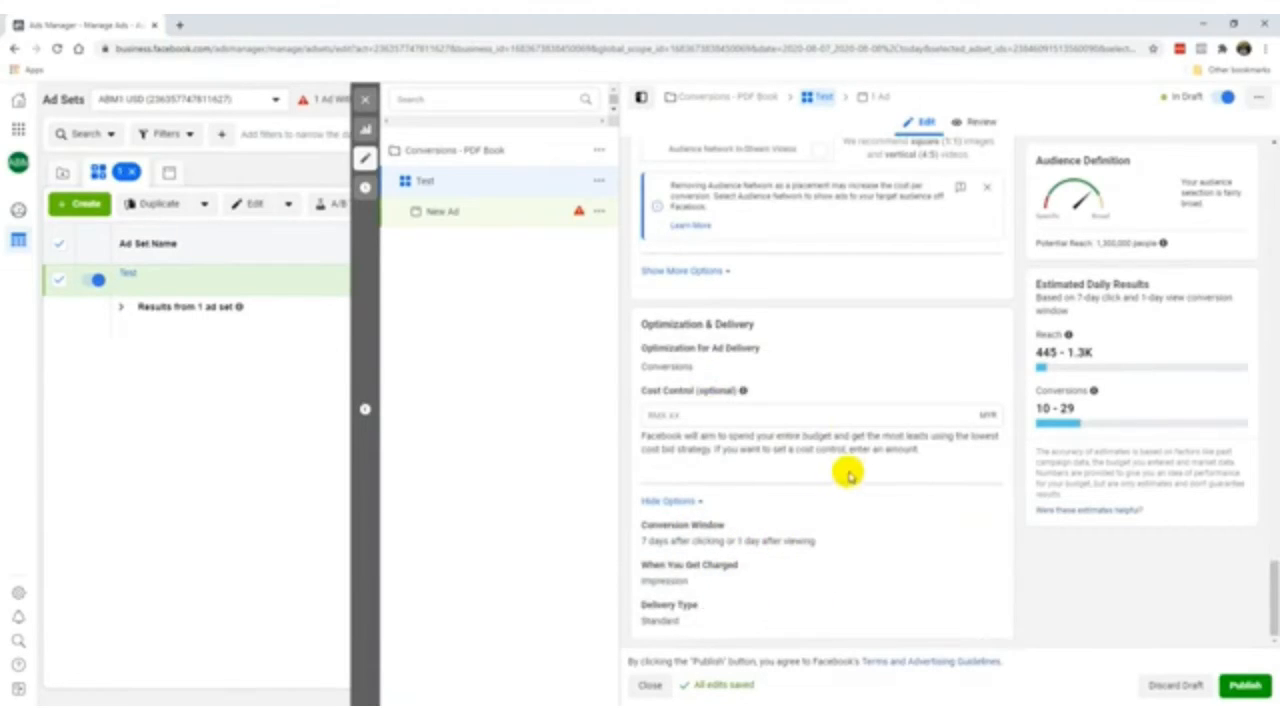
Rename the ad set as "FB IG USA 30-55 MF Email Marketing"
scroll(848, 471, up, 10)
scroll(1005, 390, up, 10)
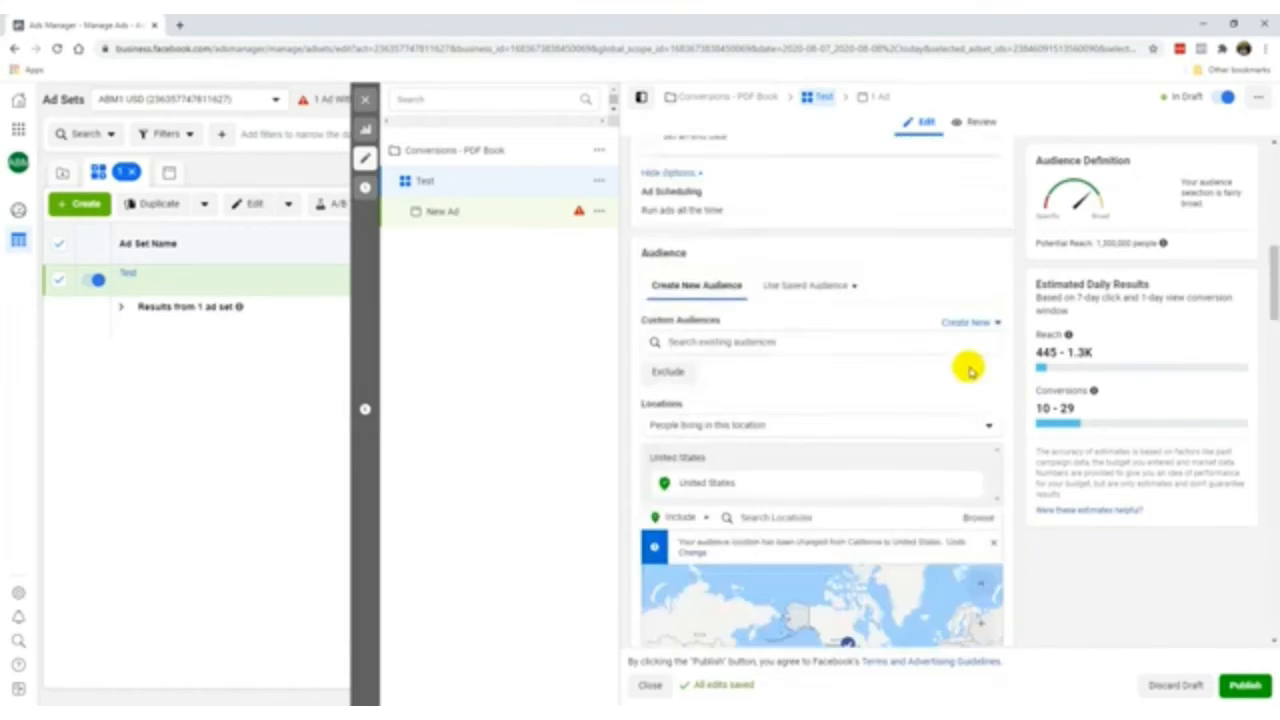
click(690, 173)
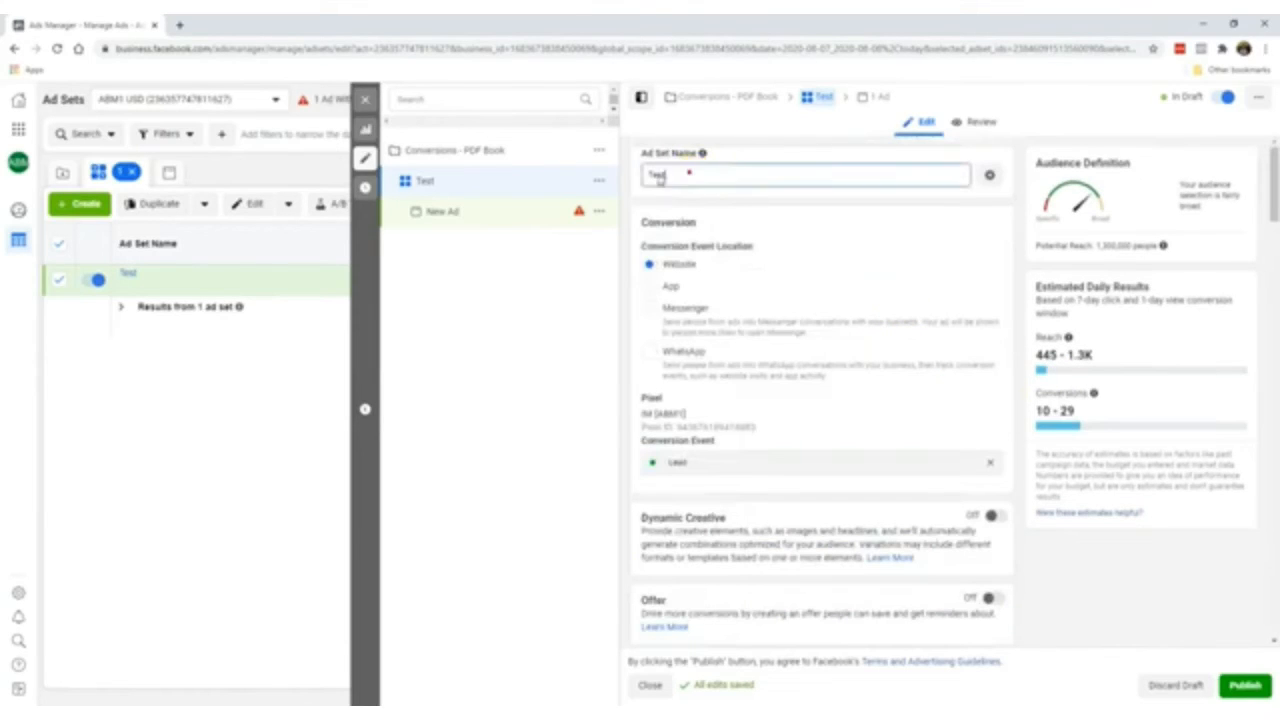
key(ctrl+a)
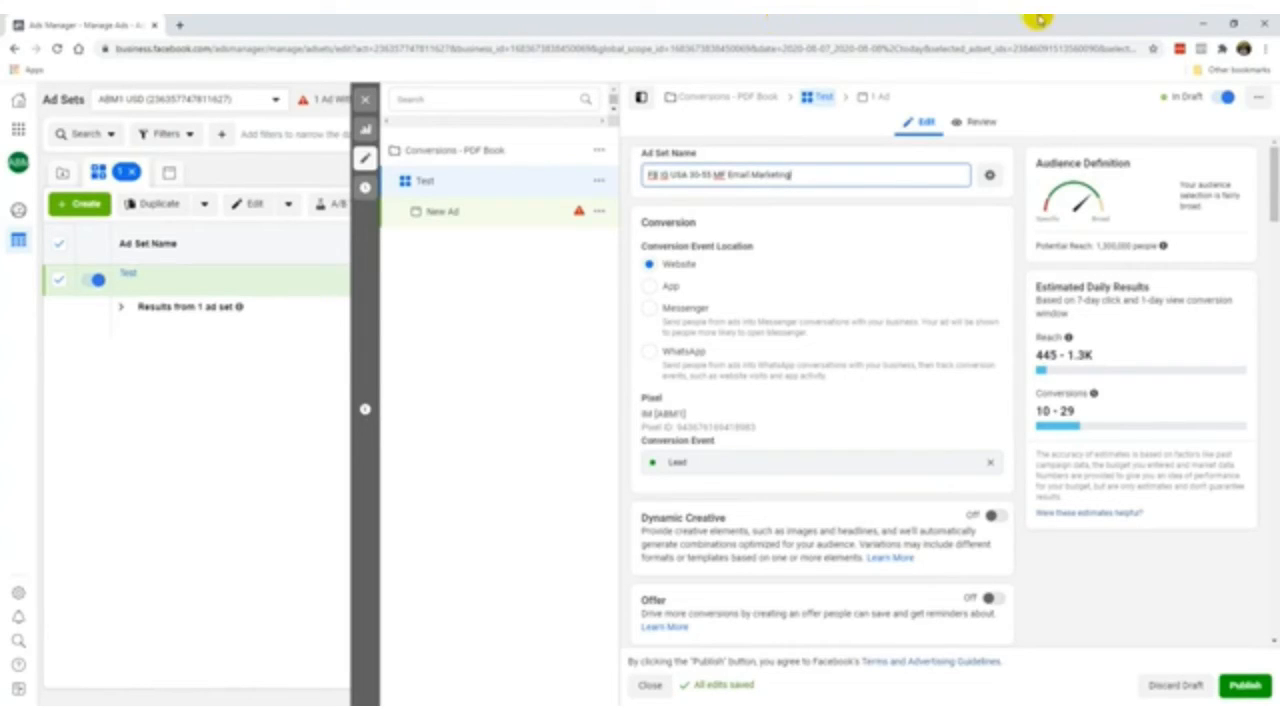
click(674, 175)
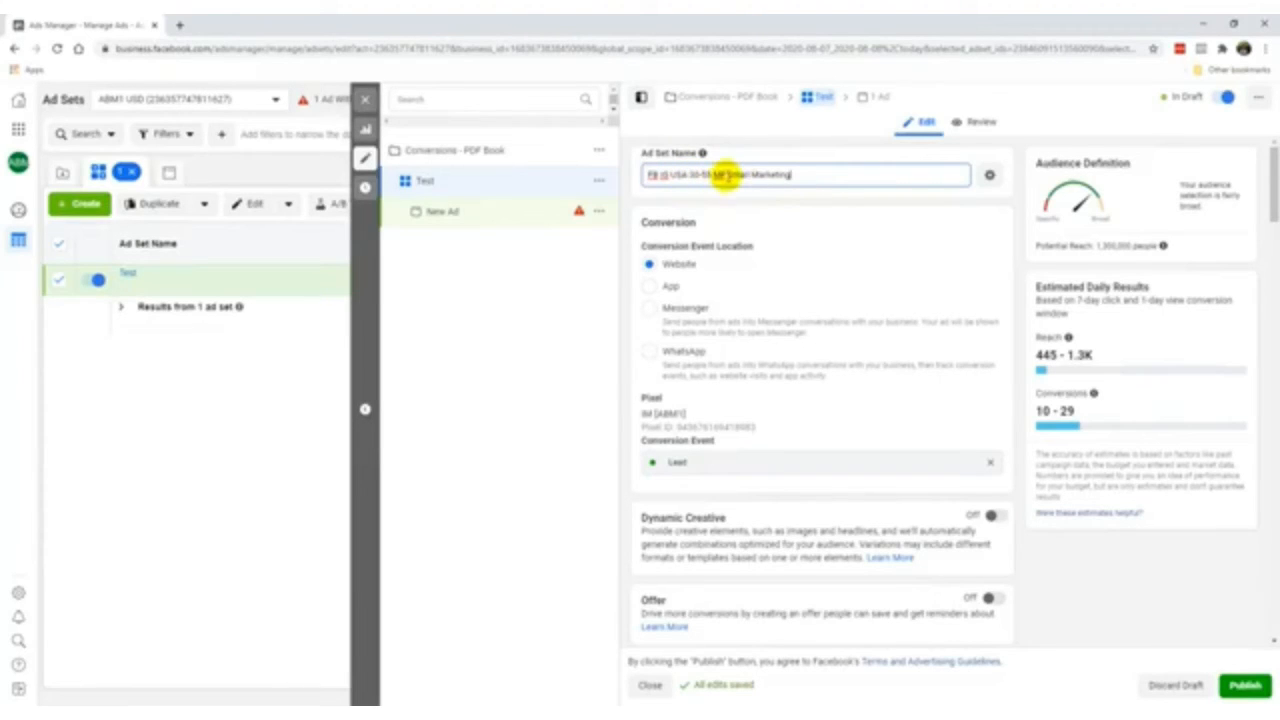
click(728, 176)
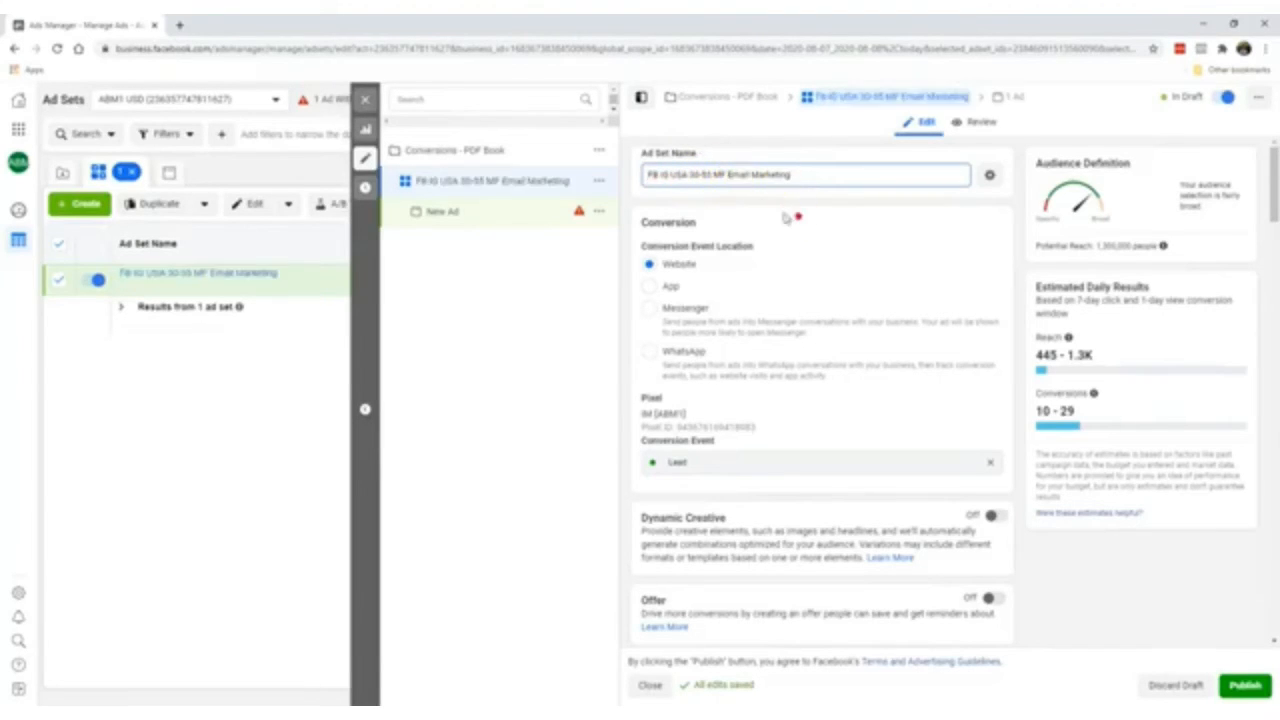
click(781, 211)
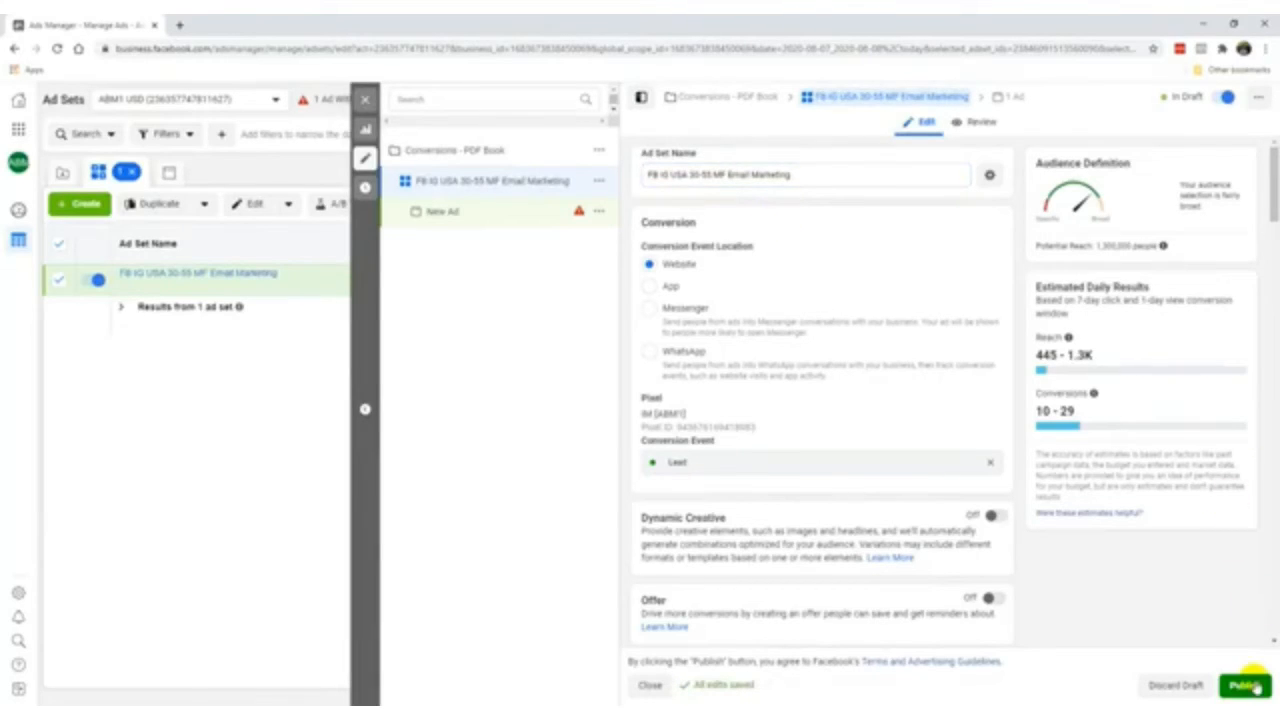
Publish the draft campaign items and dismiss the publishing notice
click(1245, 685)
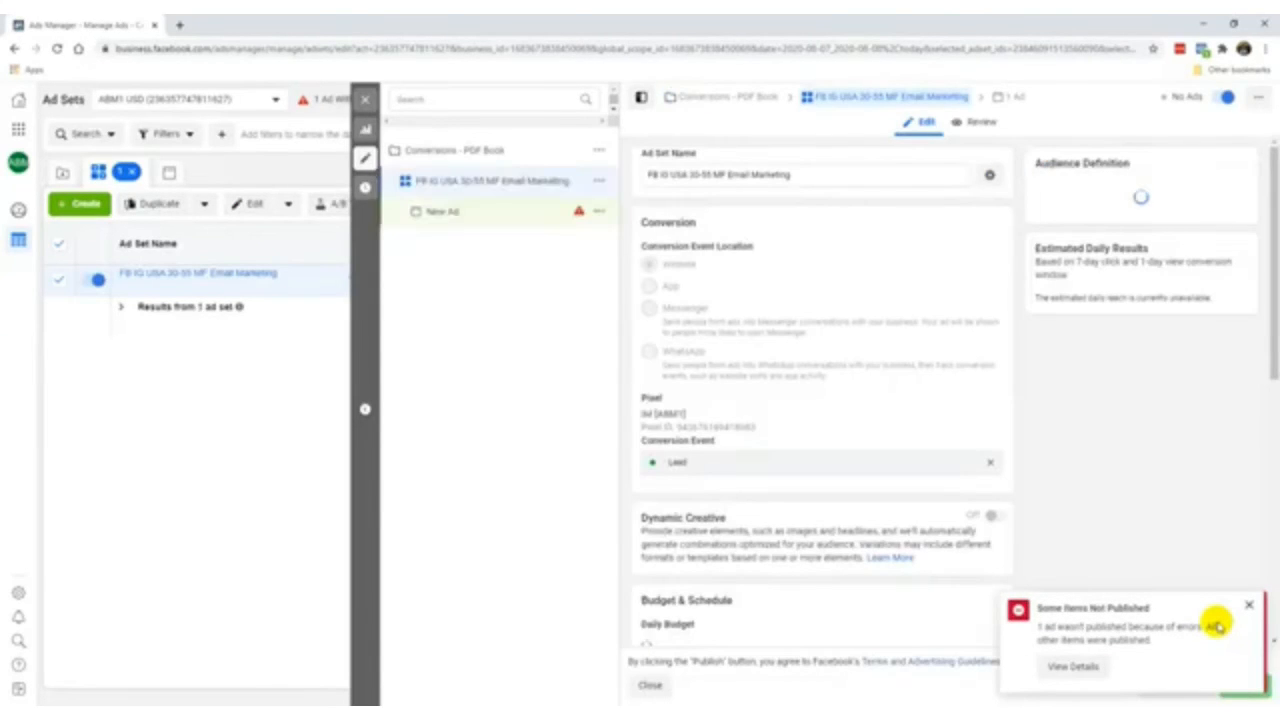
click(1247, 606)
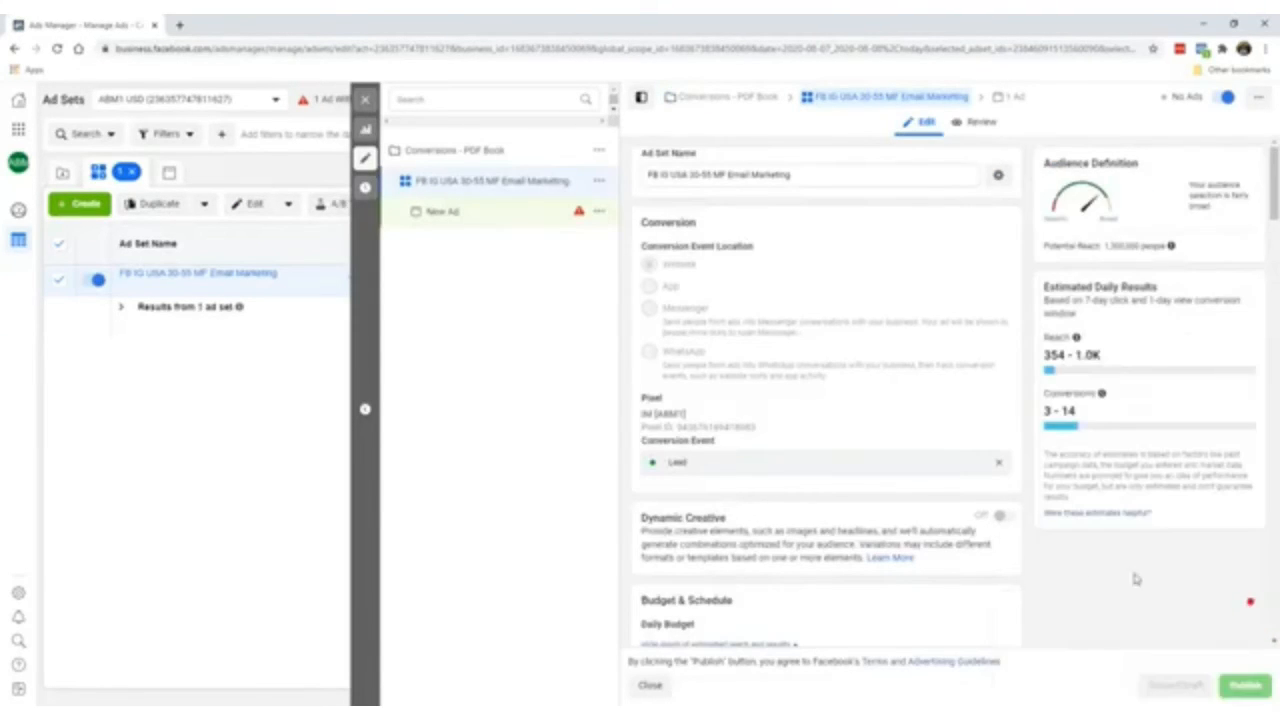
Review the ad set's conversion, budget and placement settings and check the error flagged on the New Ad
scroll(1077, 571, down, 10)
scroll(1077, 573, down, 20)
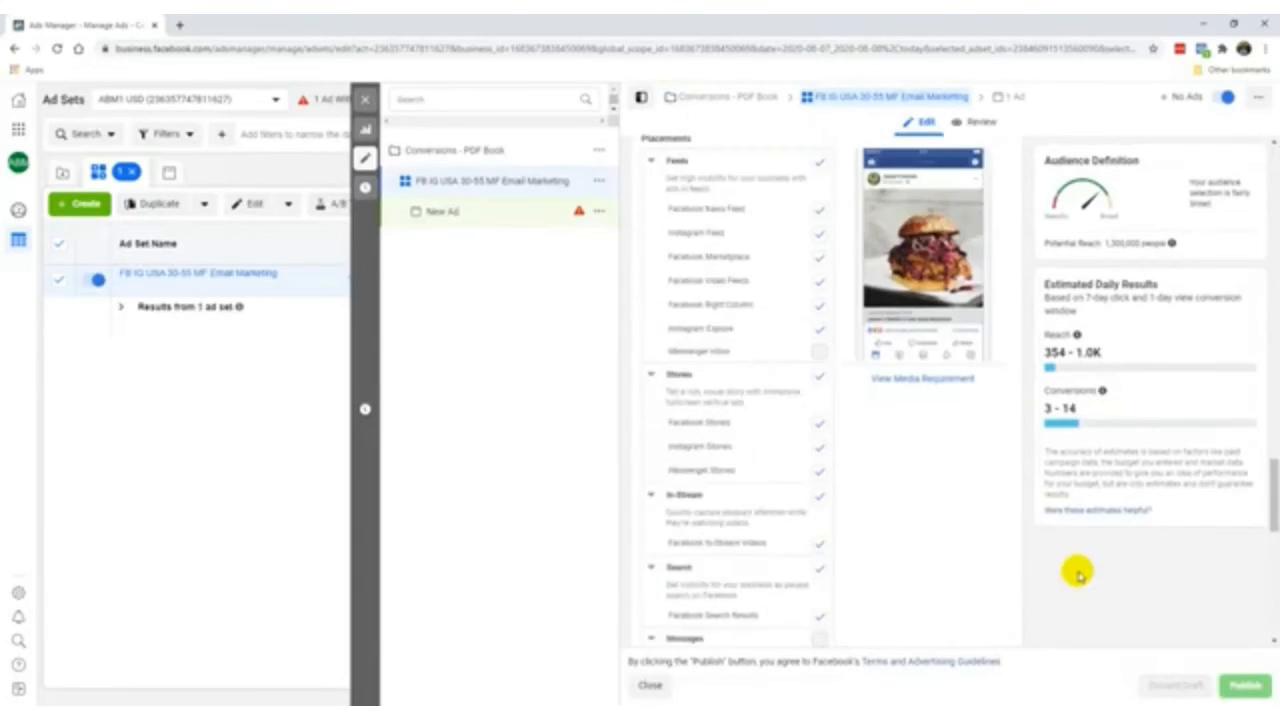
scroll(1077, 573, up, 15)
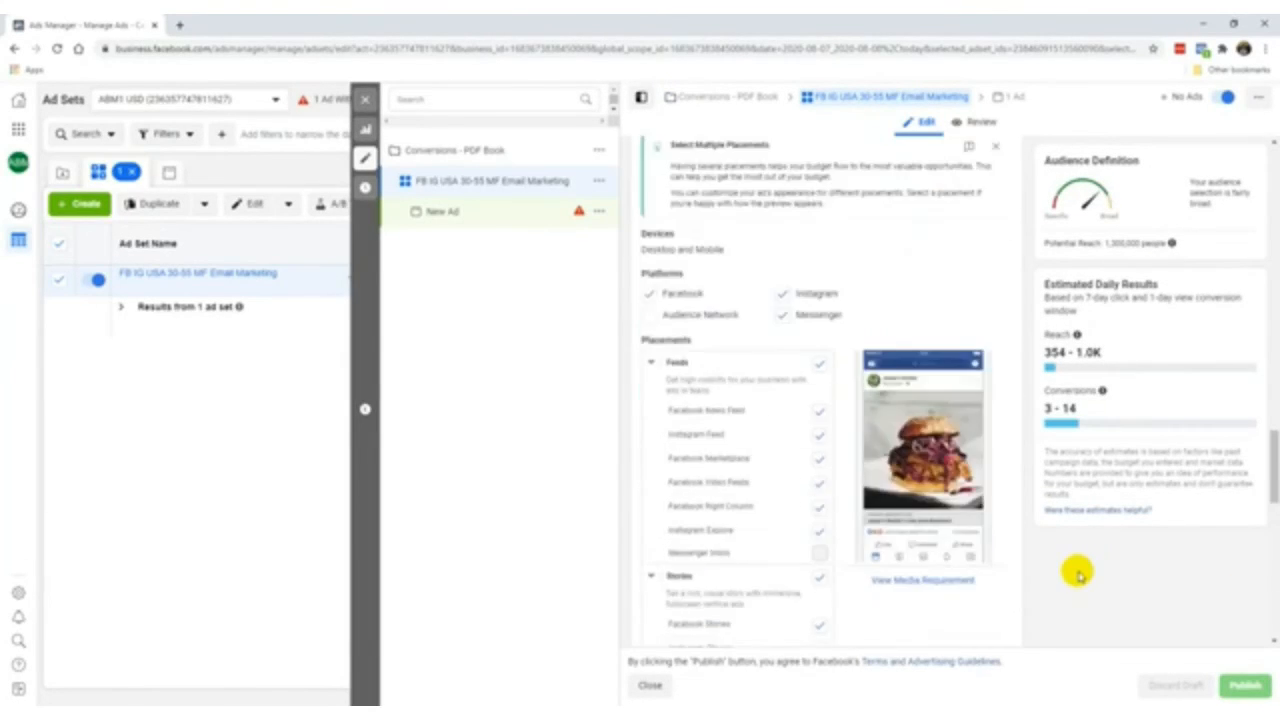
scroll(973, 462, up, 10)
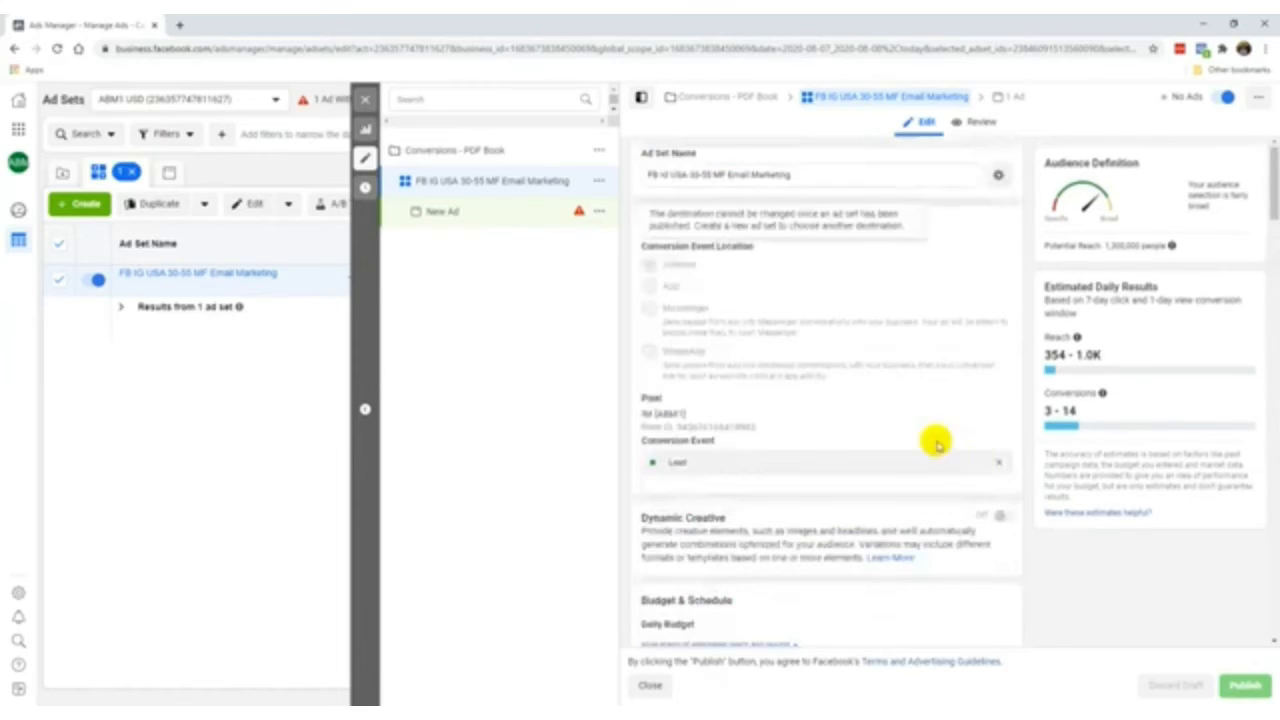
scroll(934, 437, down, 8)
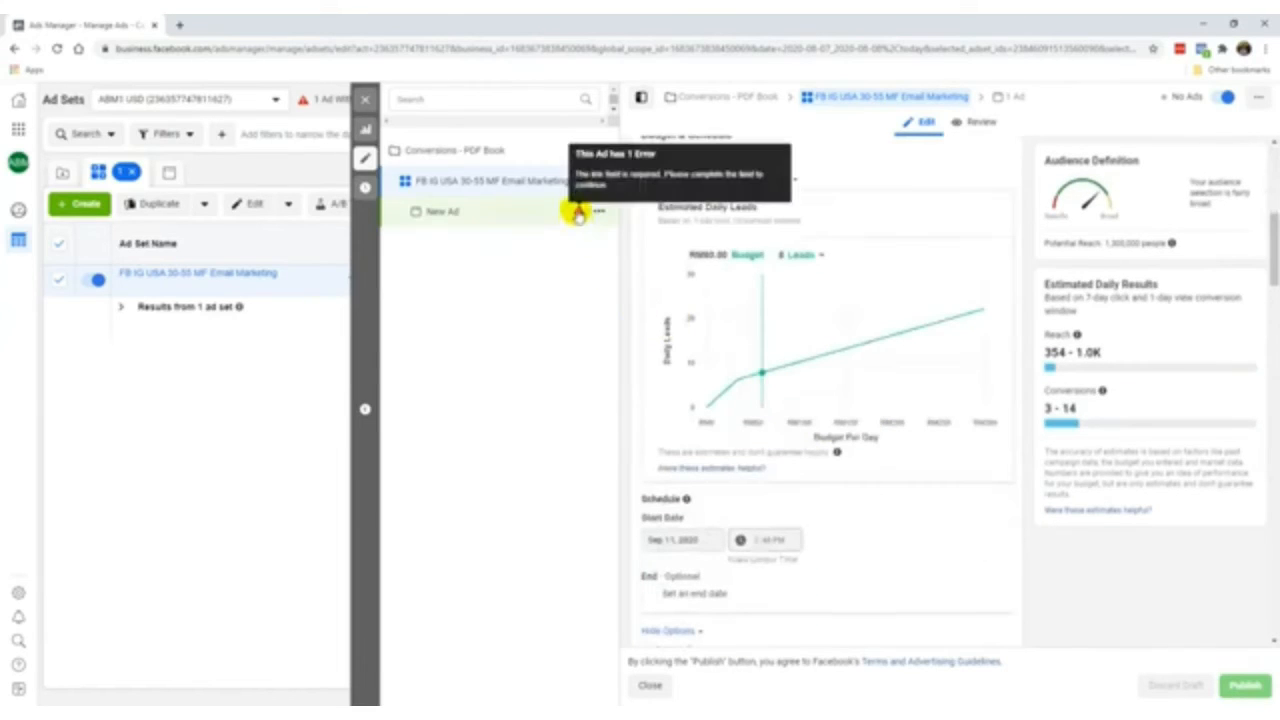
click(577, 212)
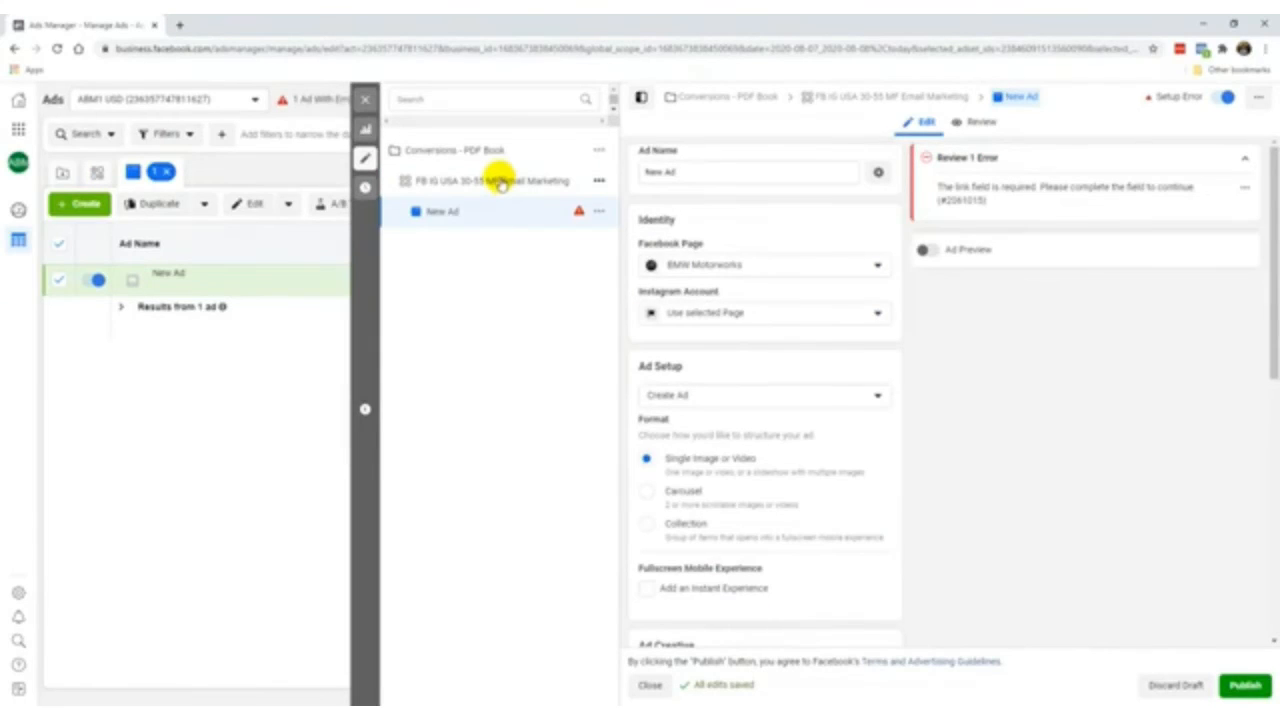
click(497, 180)
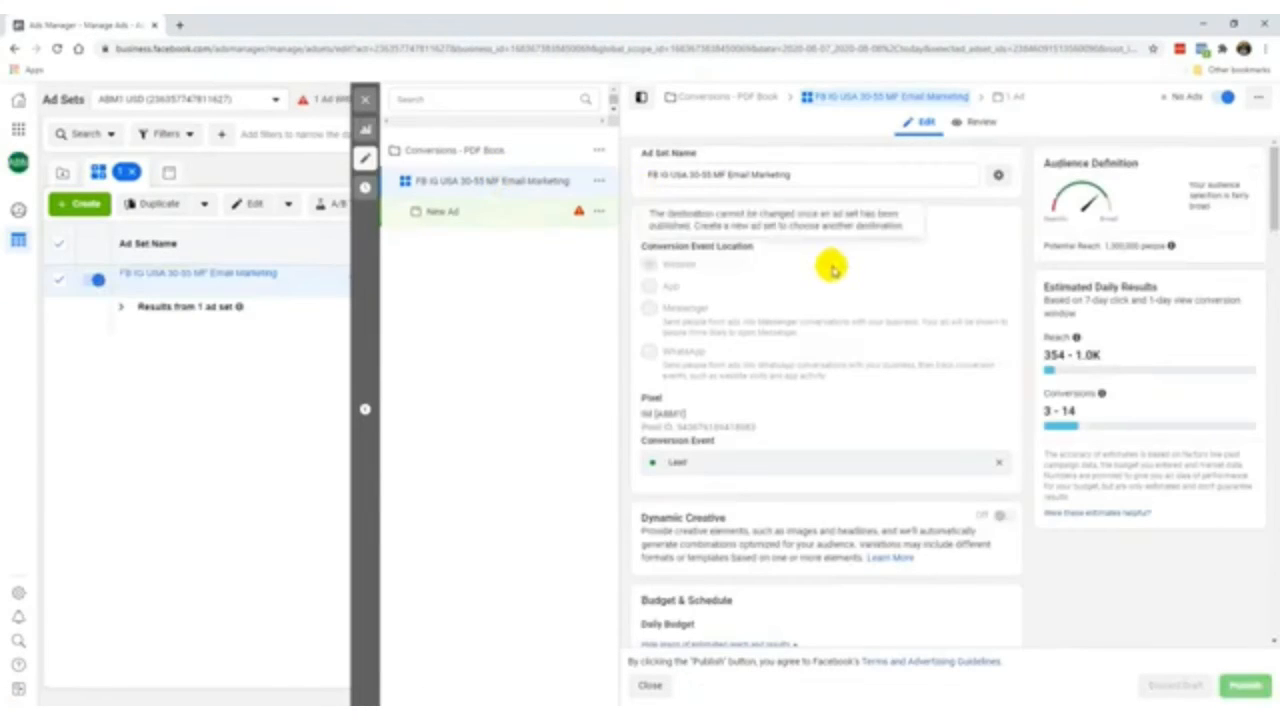
Open the Conversions - PDF Book campaign for editing, review its details, A/B test and budget optimization settings, and close the editor
click(363, 101)
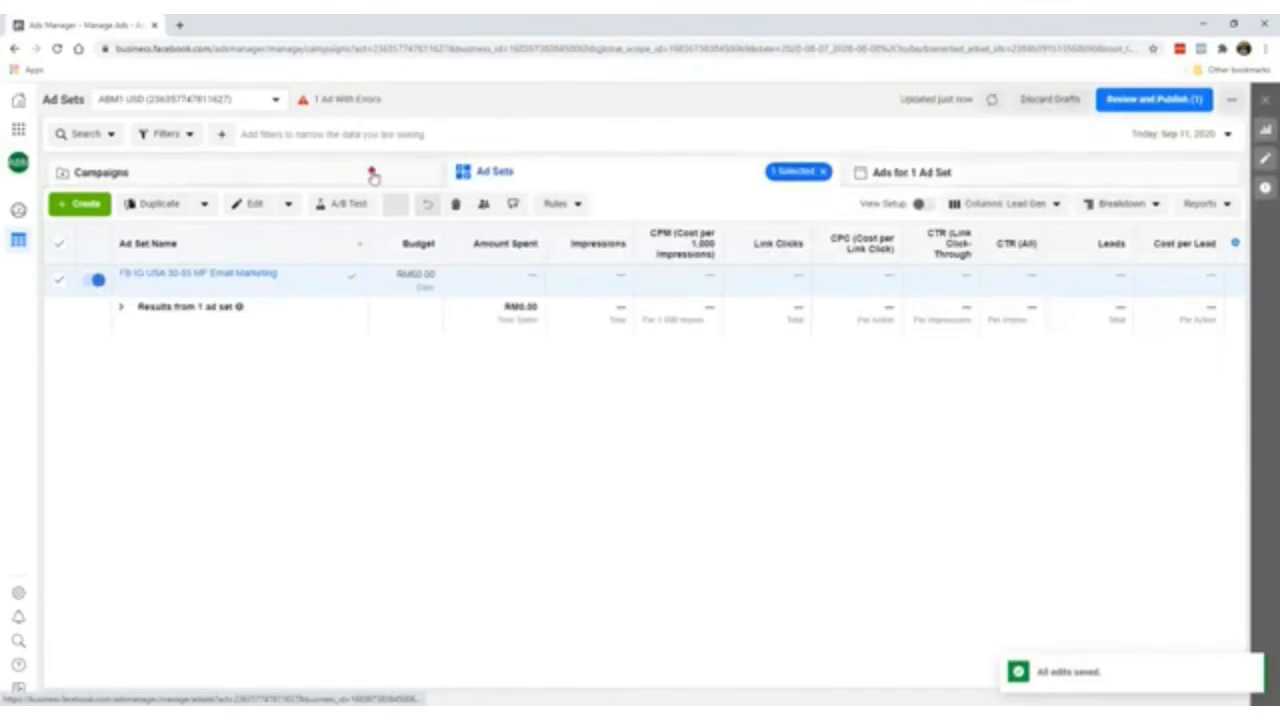
click(371, 171)
click(190, 283)
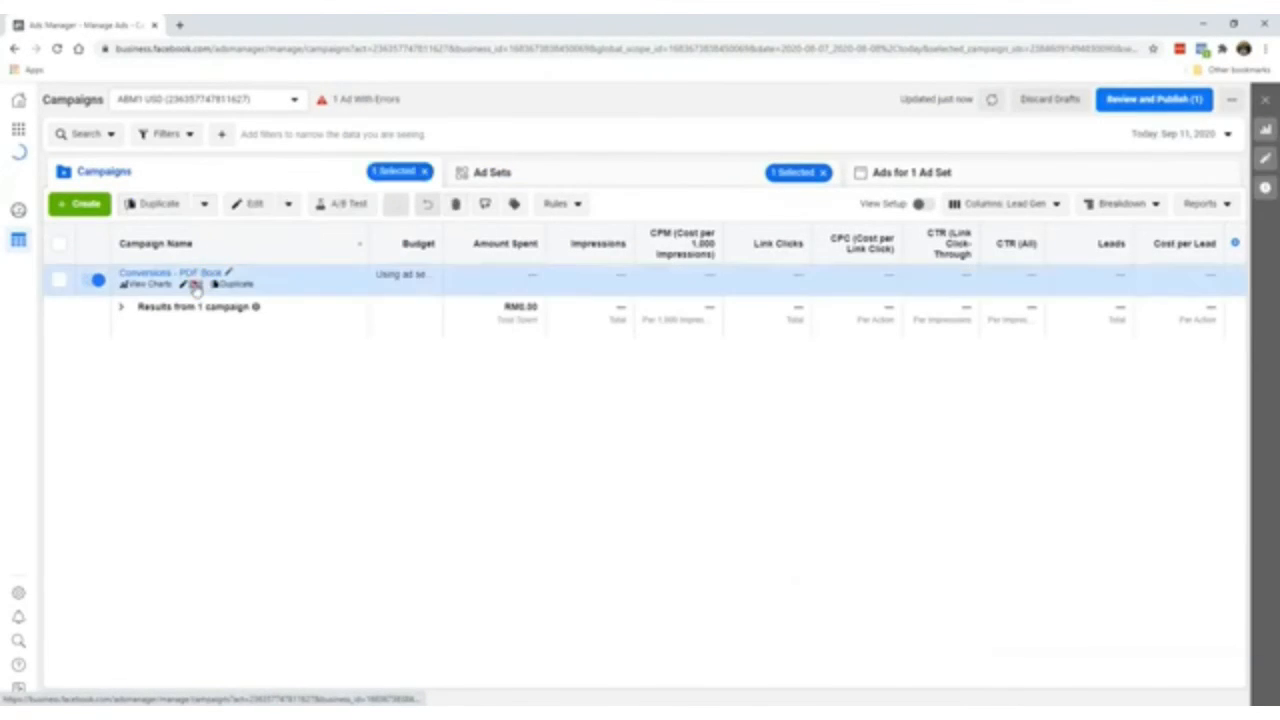
scroll(712, 420, down, 2)
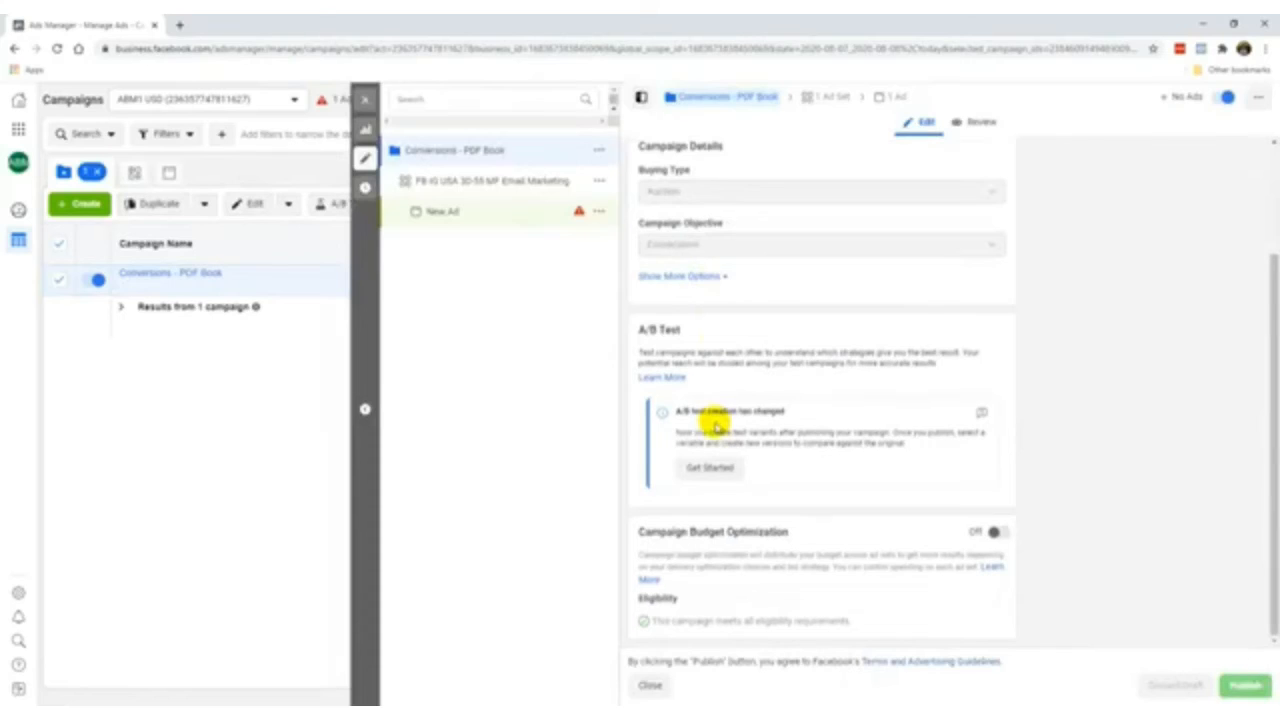
click(365, 100)
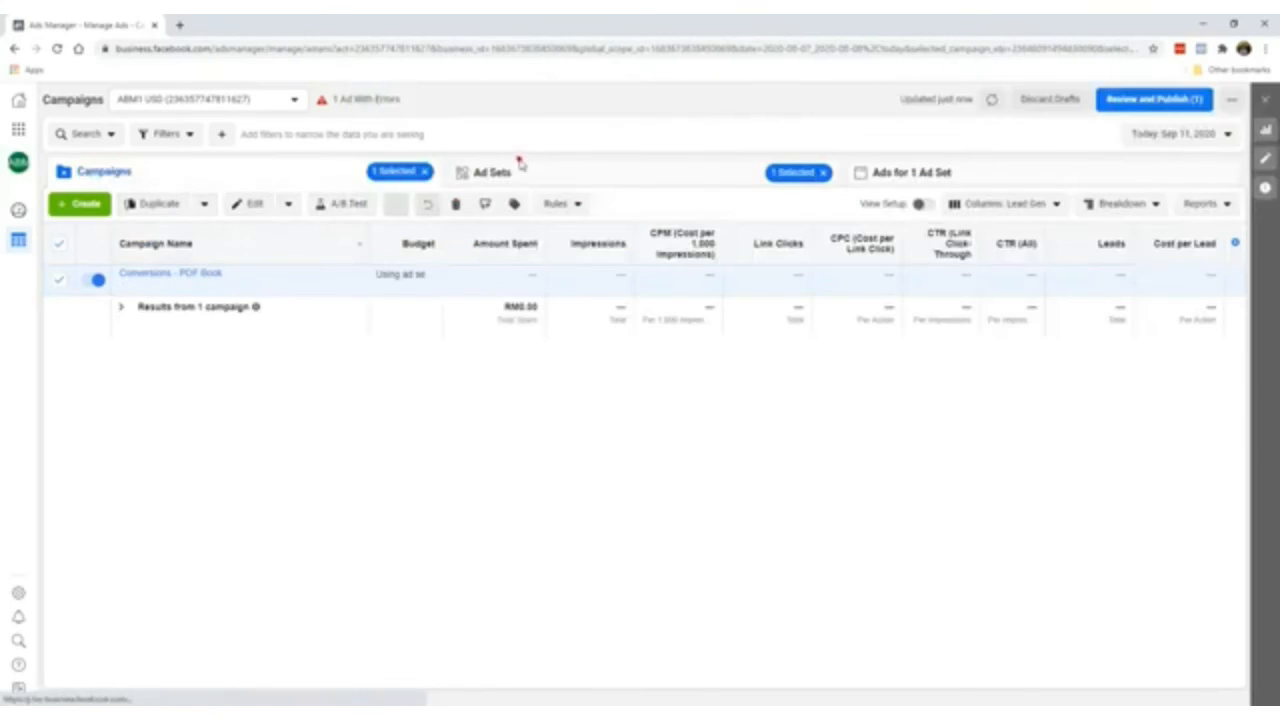
Open the email marketing ad set and examine its budget, audience, placements, and optimization settings, including the additional placement and delivery options
click(495, 172)
click(207, 283)
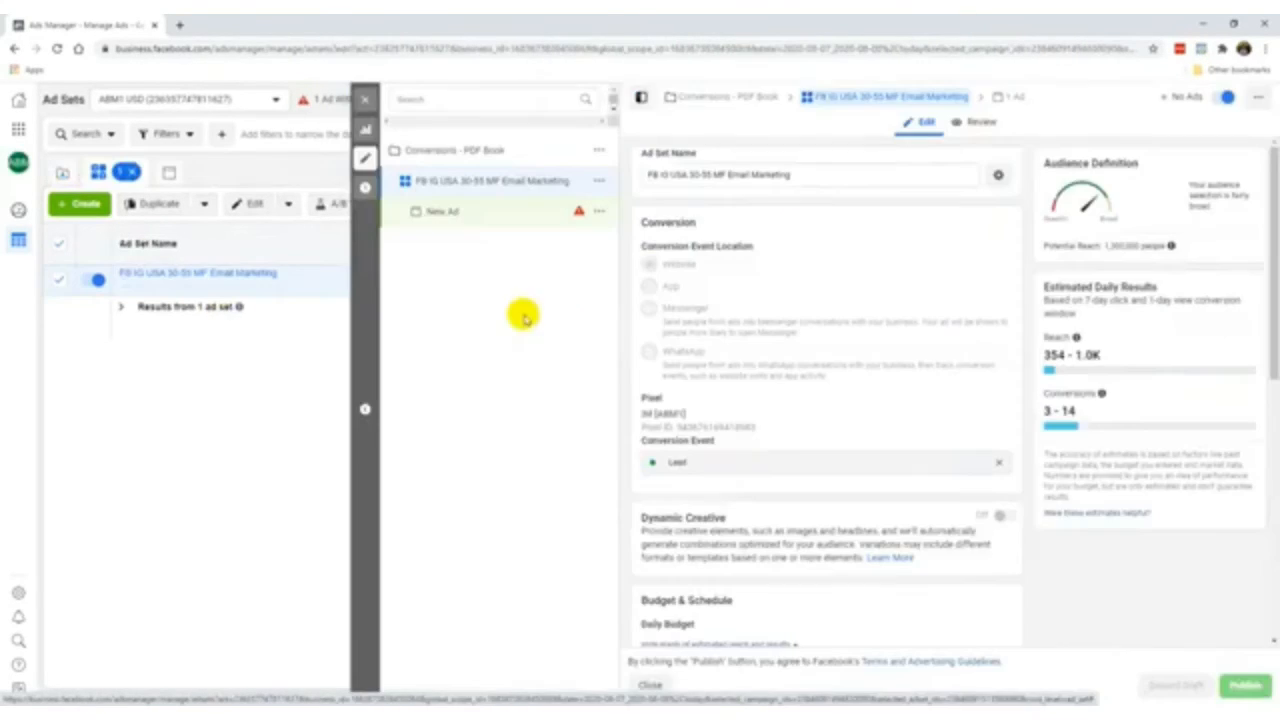
scroll(689, 277, down, 4)
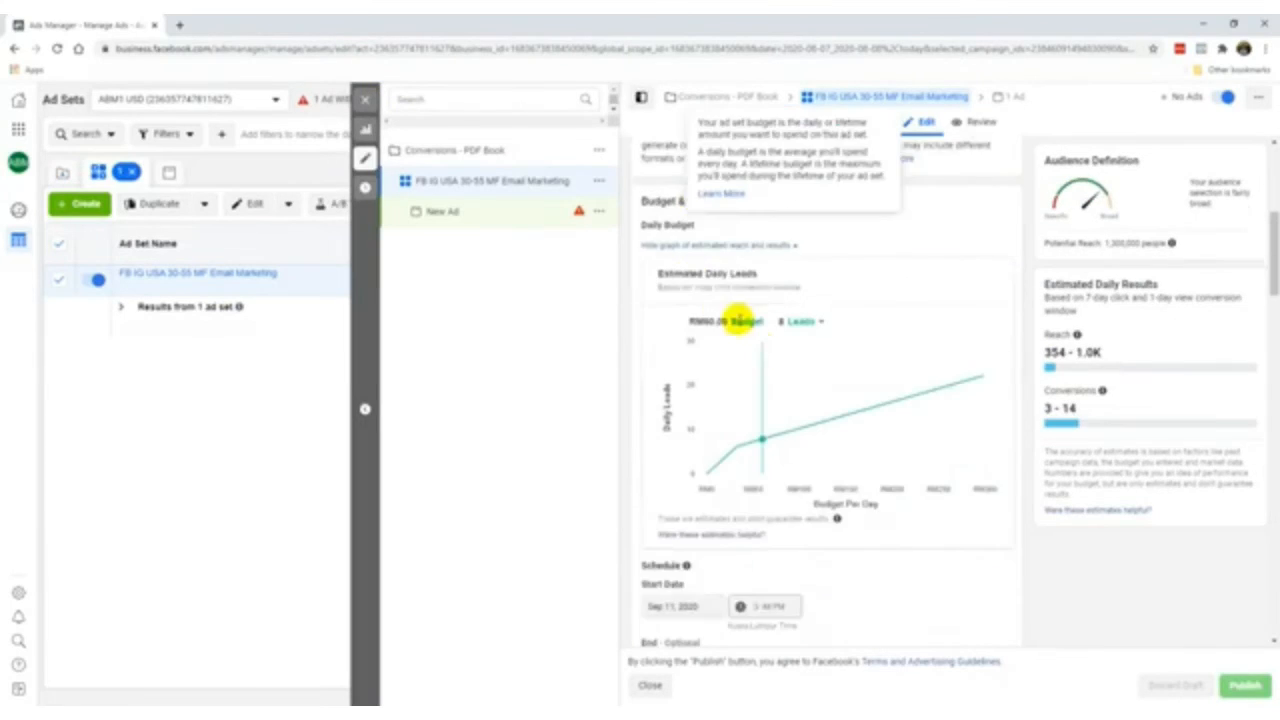
scroll(738, 320, down, 3)
scroll(749, 434, down, 3)
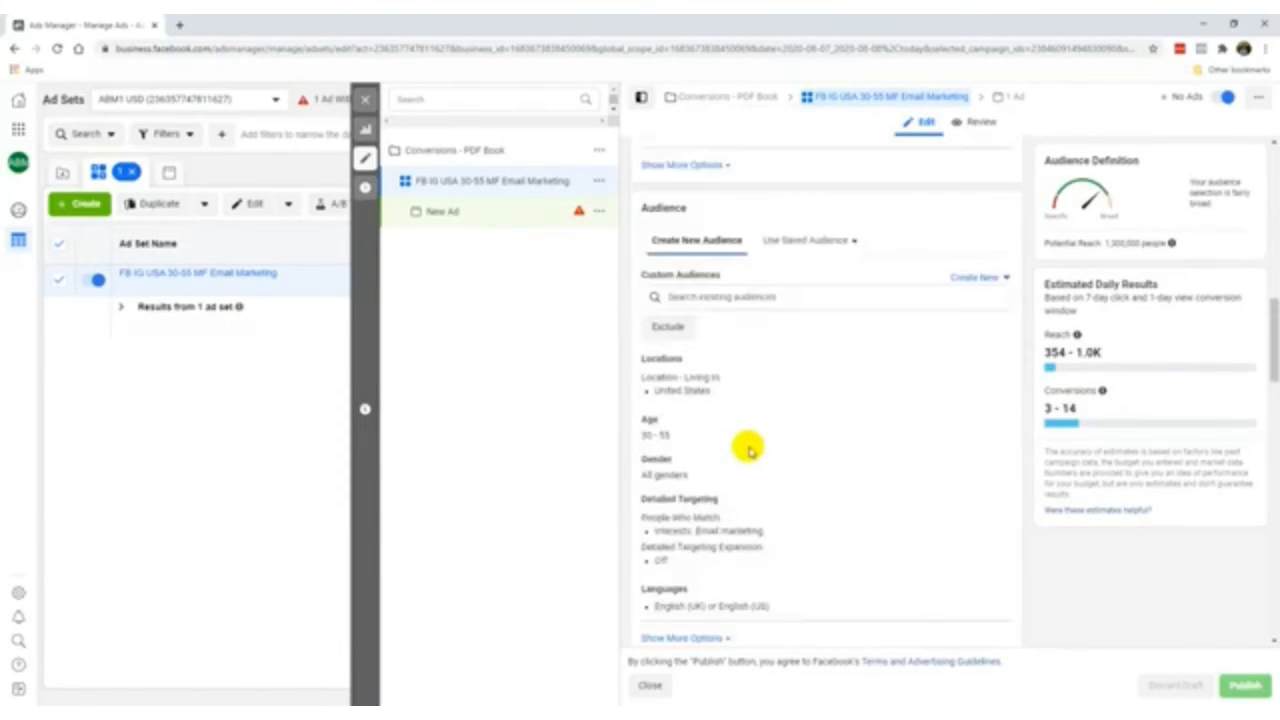
scroll(749, 450, down, 12)
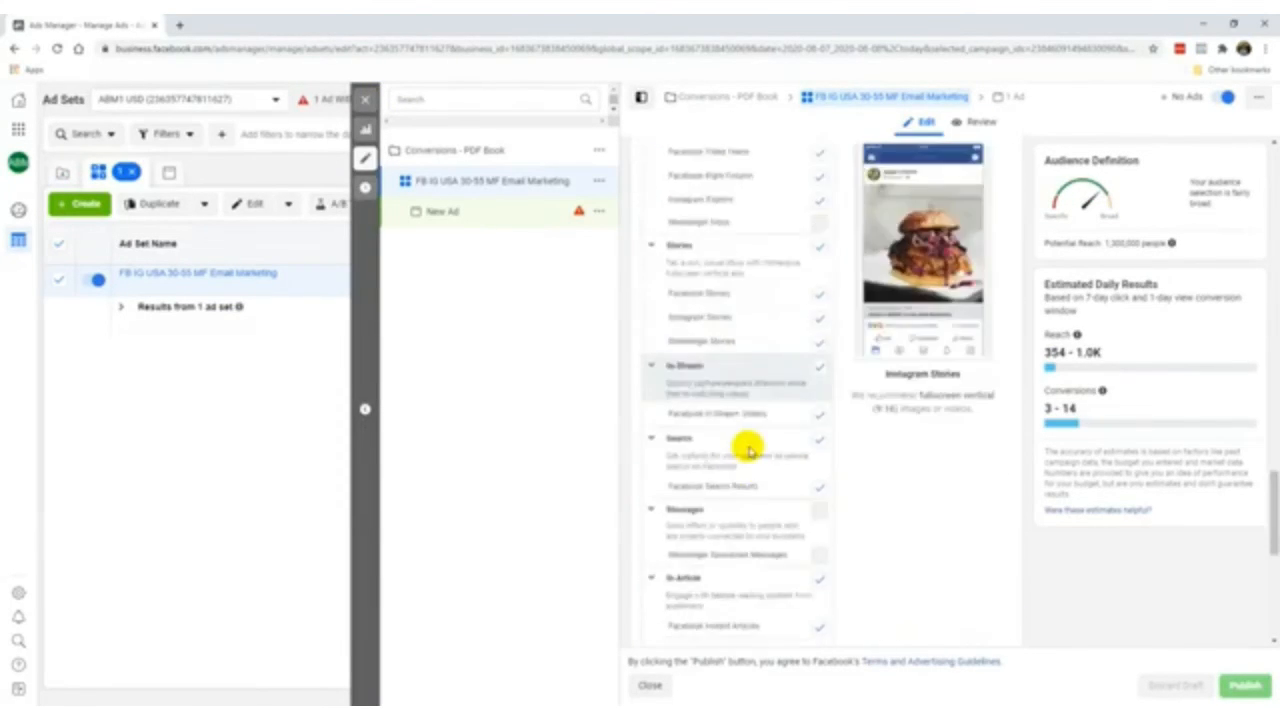
scroll(749, 440, down, 6)
click(683, 376)
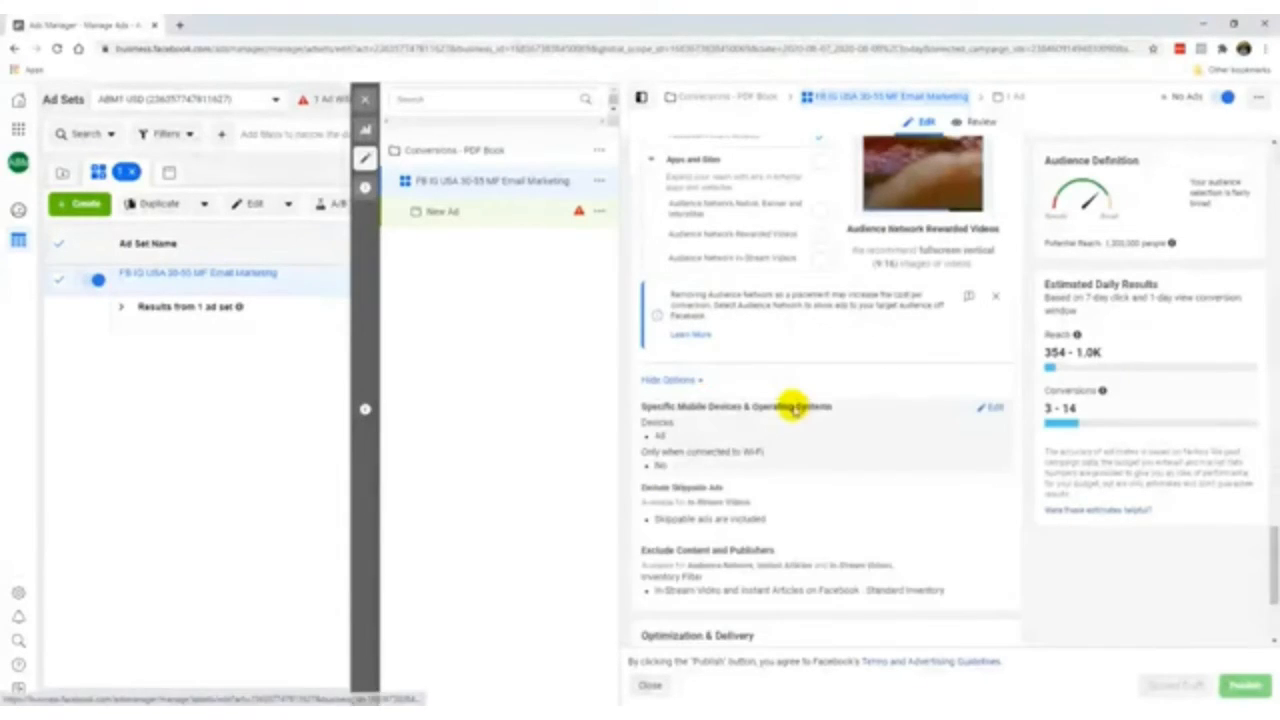
scroll(793, 407, down, 2)
click(714, 608)
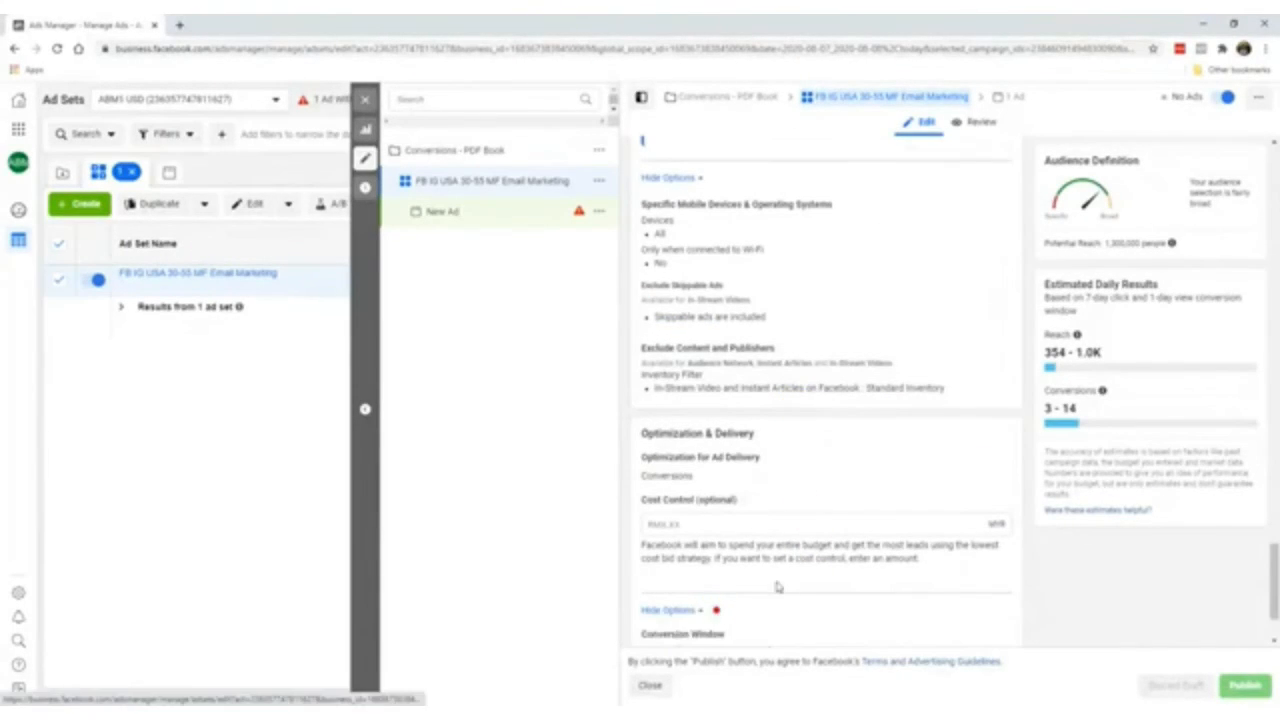
scroll(778, 587, down, 1)
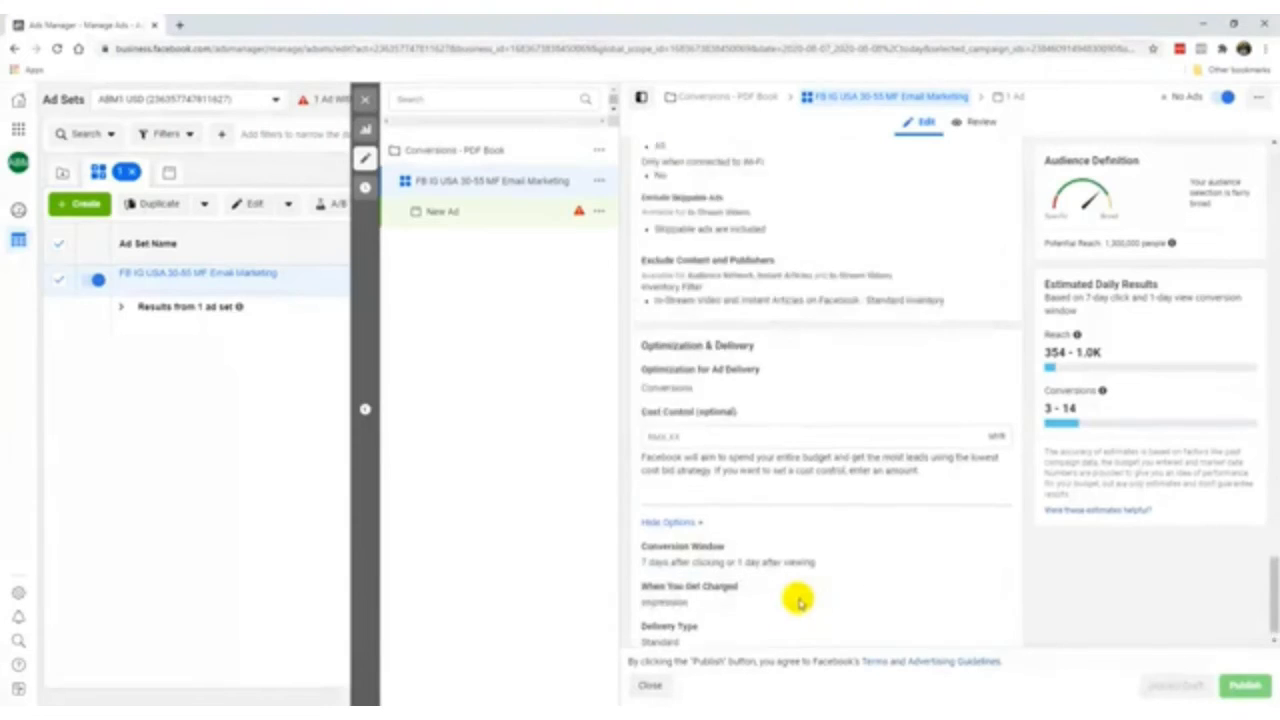
scroll(778, 587, up, 10)
scroll(793, 588, up, 15)
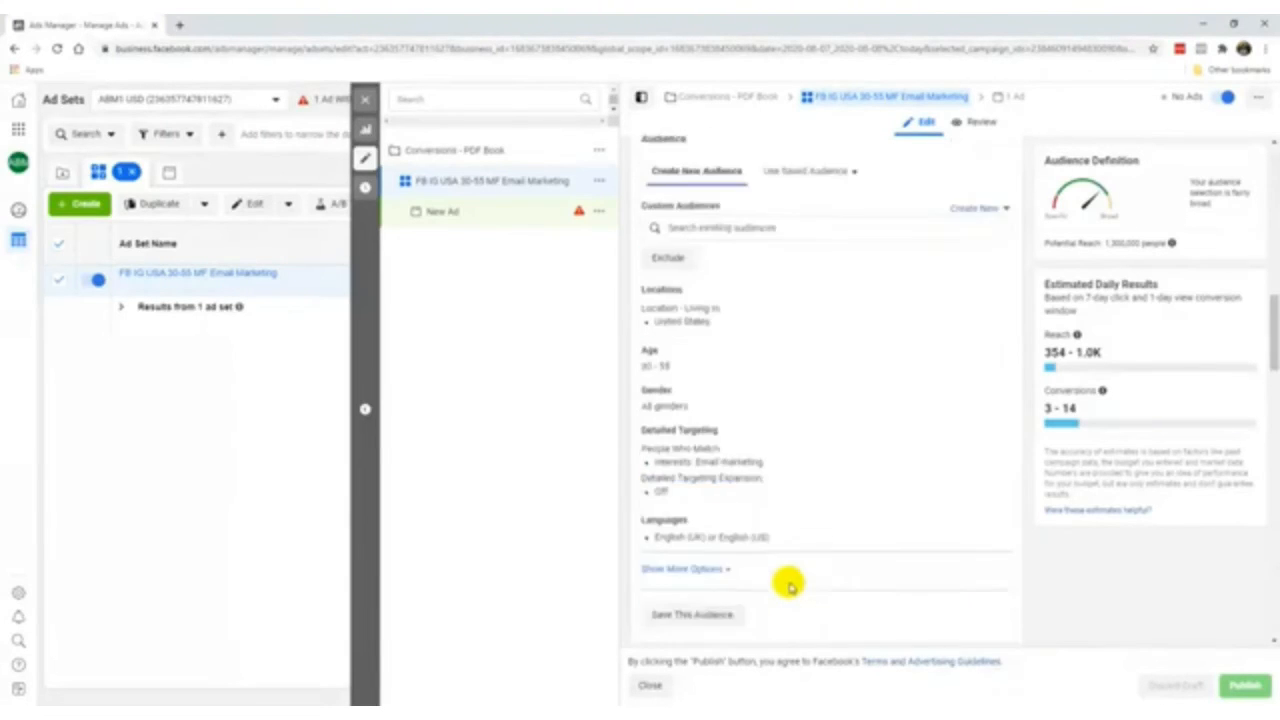
scroll(789, 583, up, 3)
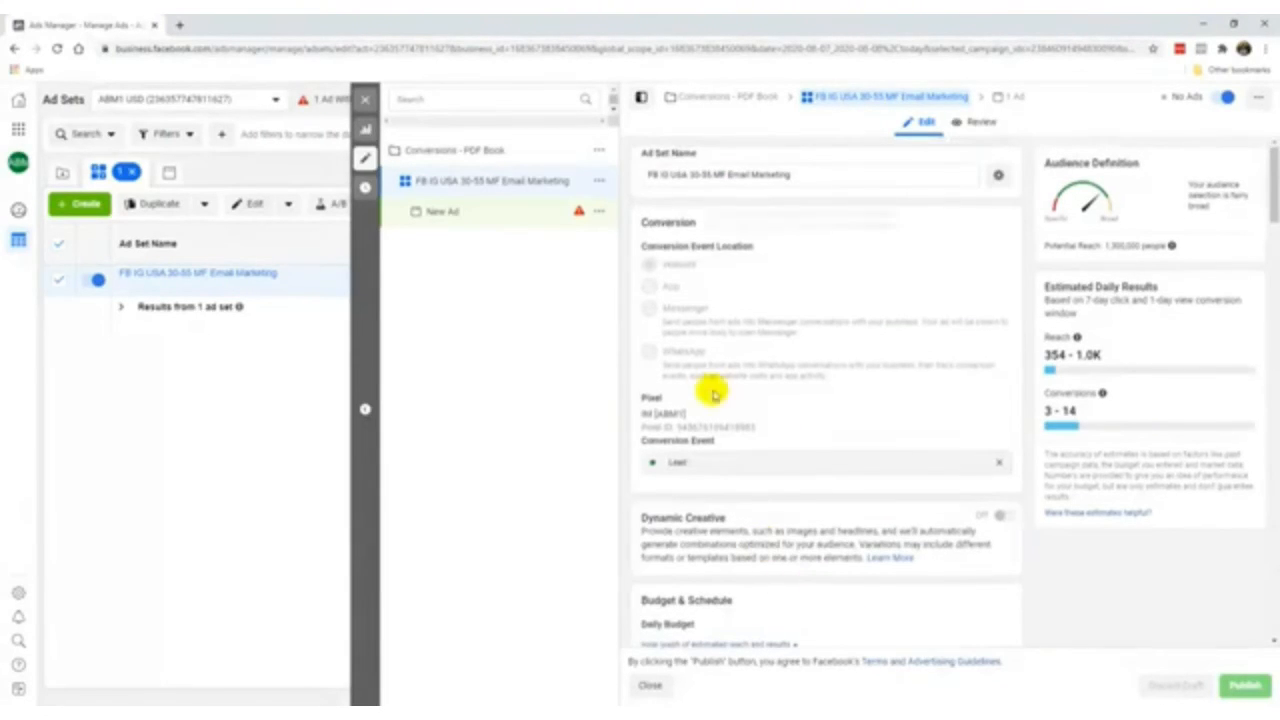
Hide the campaign structure, show it again, and check the error flagged on the New Ad
click(637, 99)
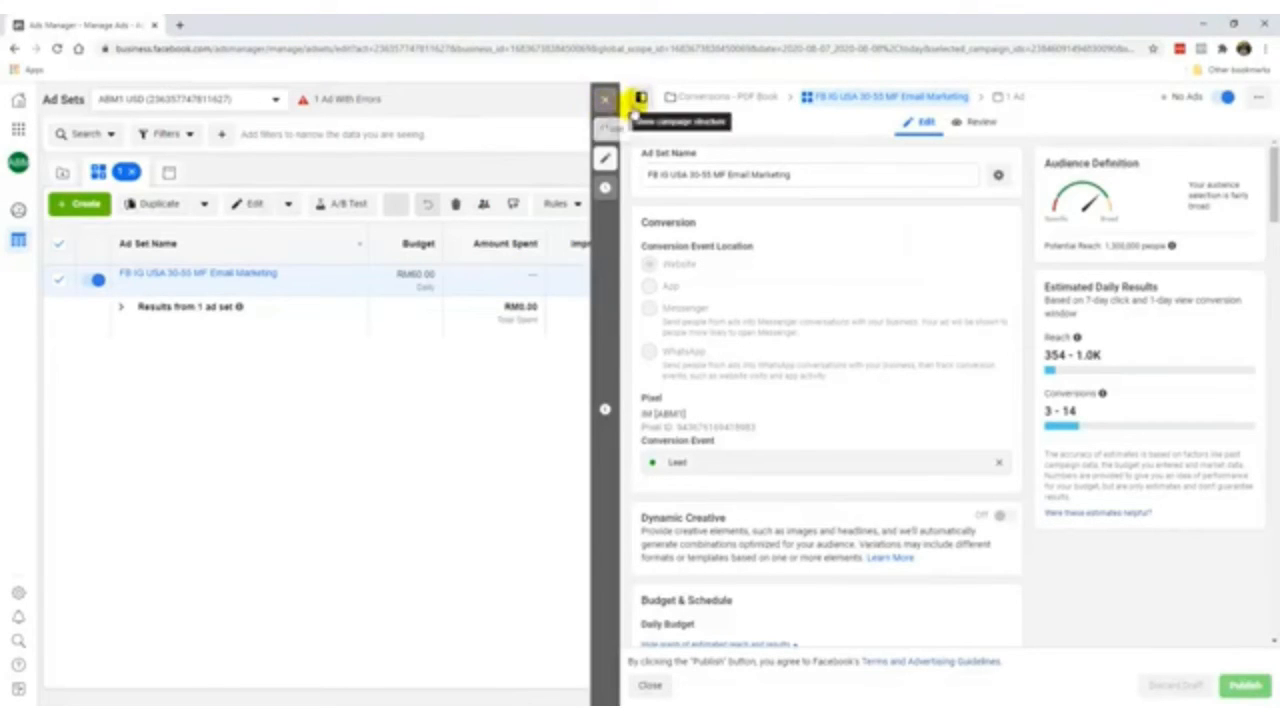
click(638, 98)
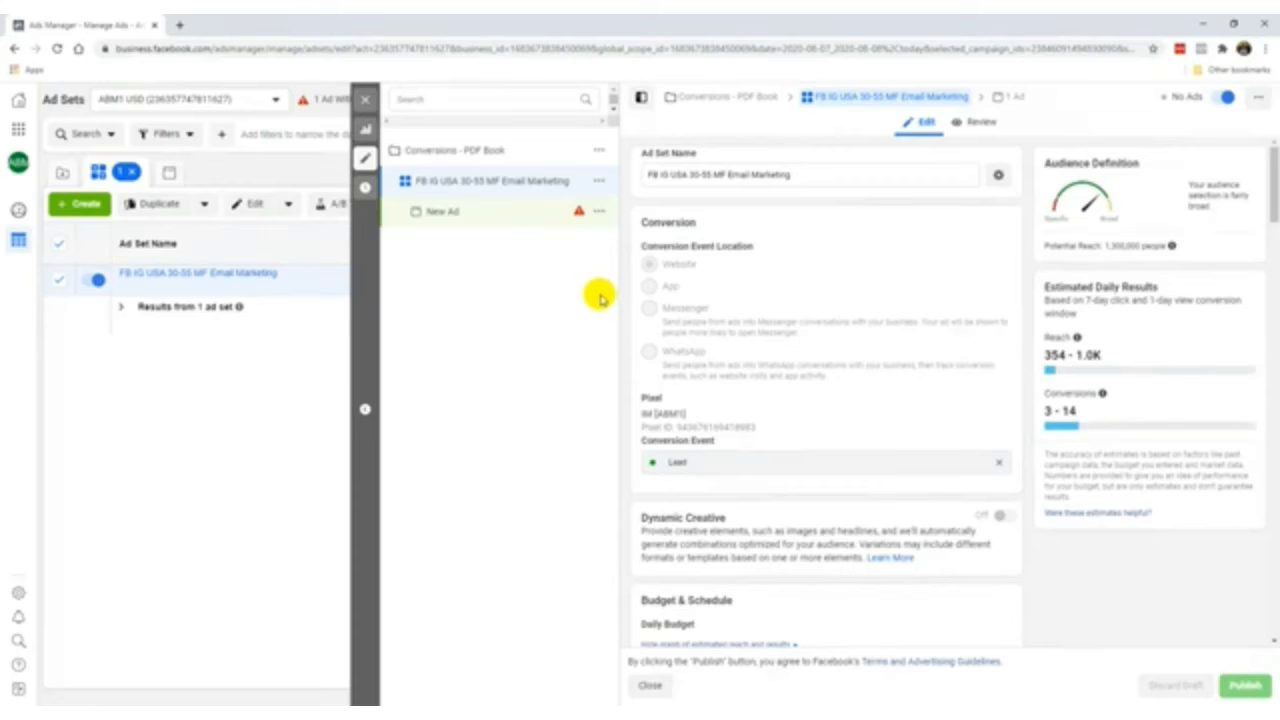
mouse_move(579, 214)
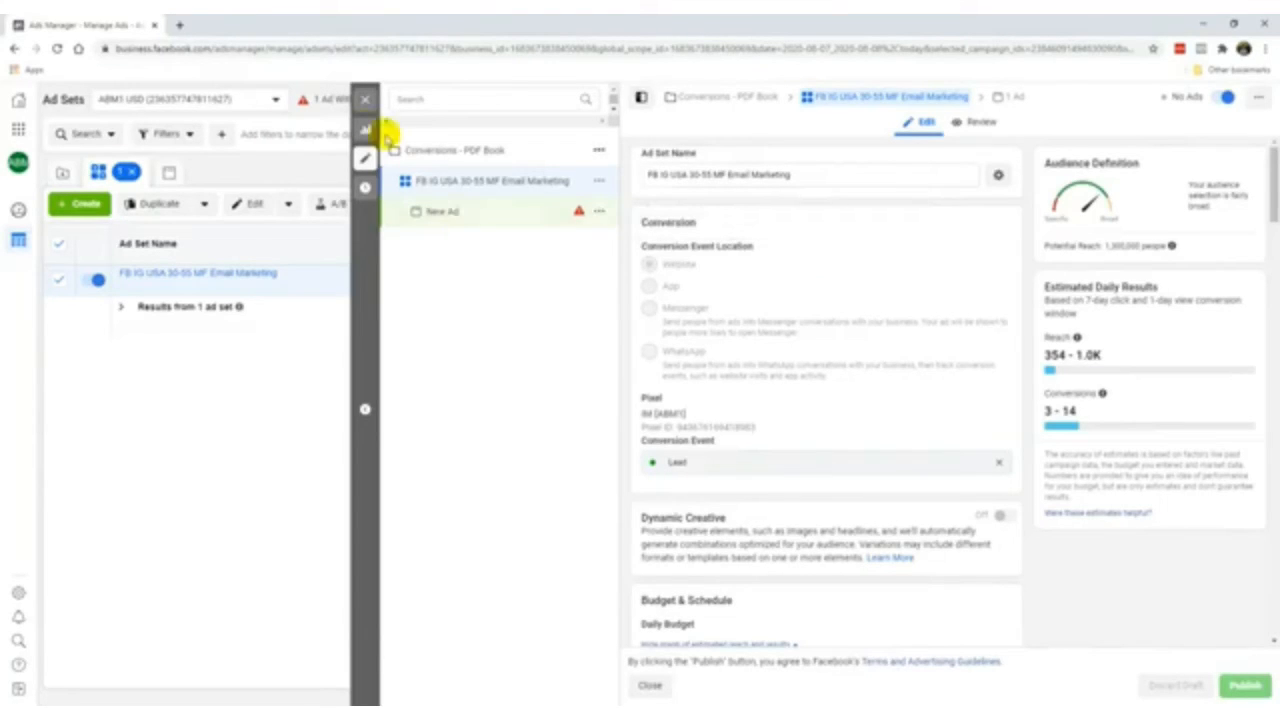
Open the New Ad of the email marketing ad set for editing and rename it as "Post 1"
click(365, 100)
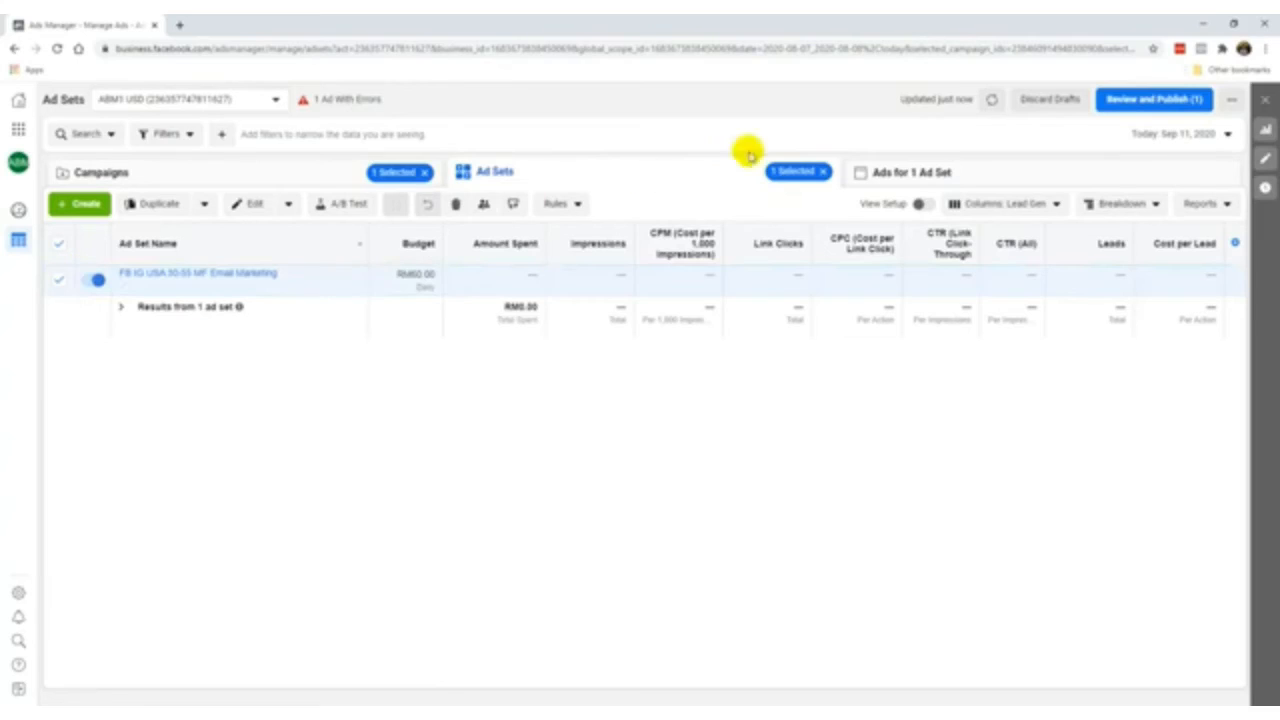
click(916, 175)
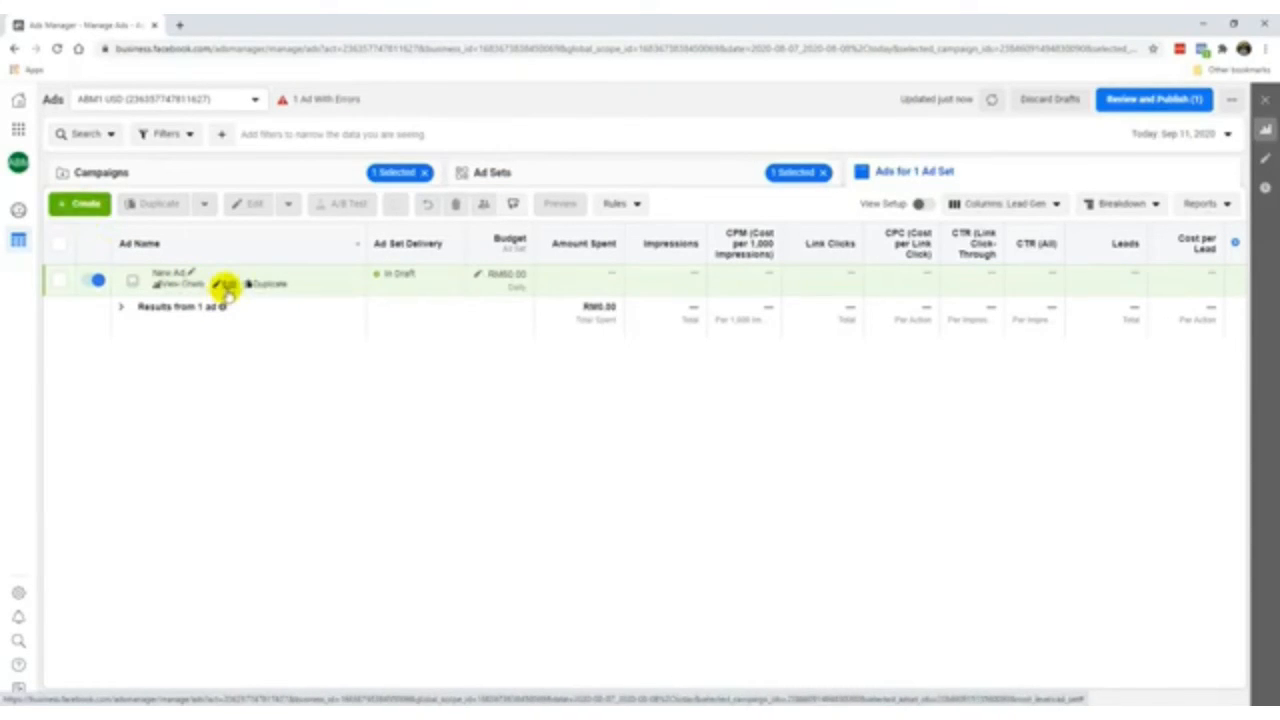
click(225, 285)
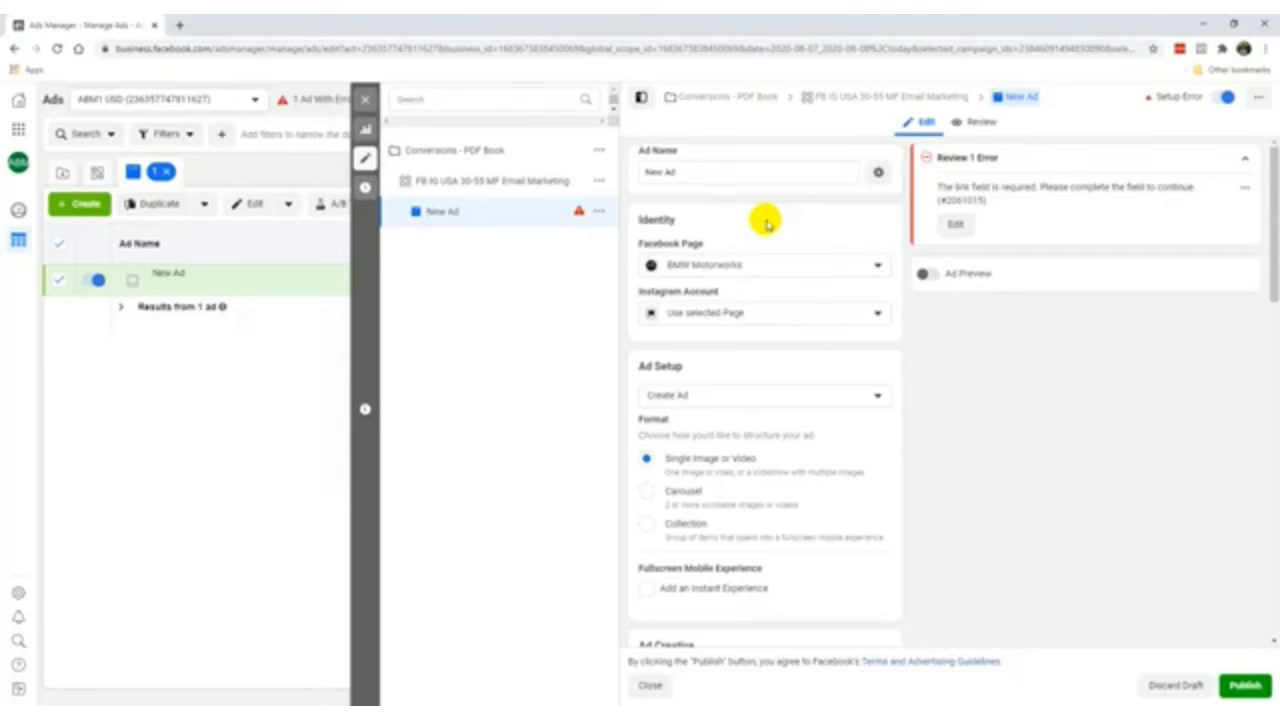
drag(730, 183, 528, 171)
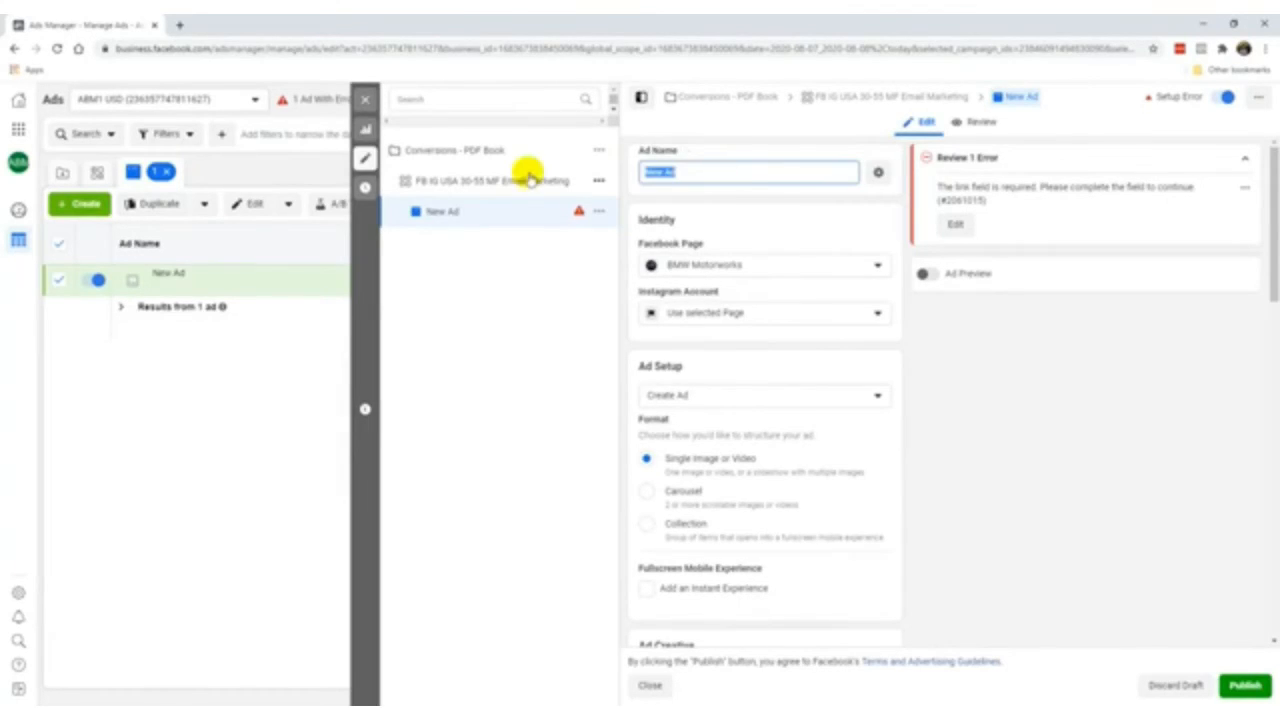
text(R)
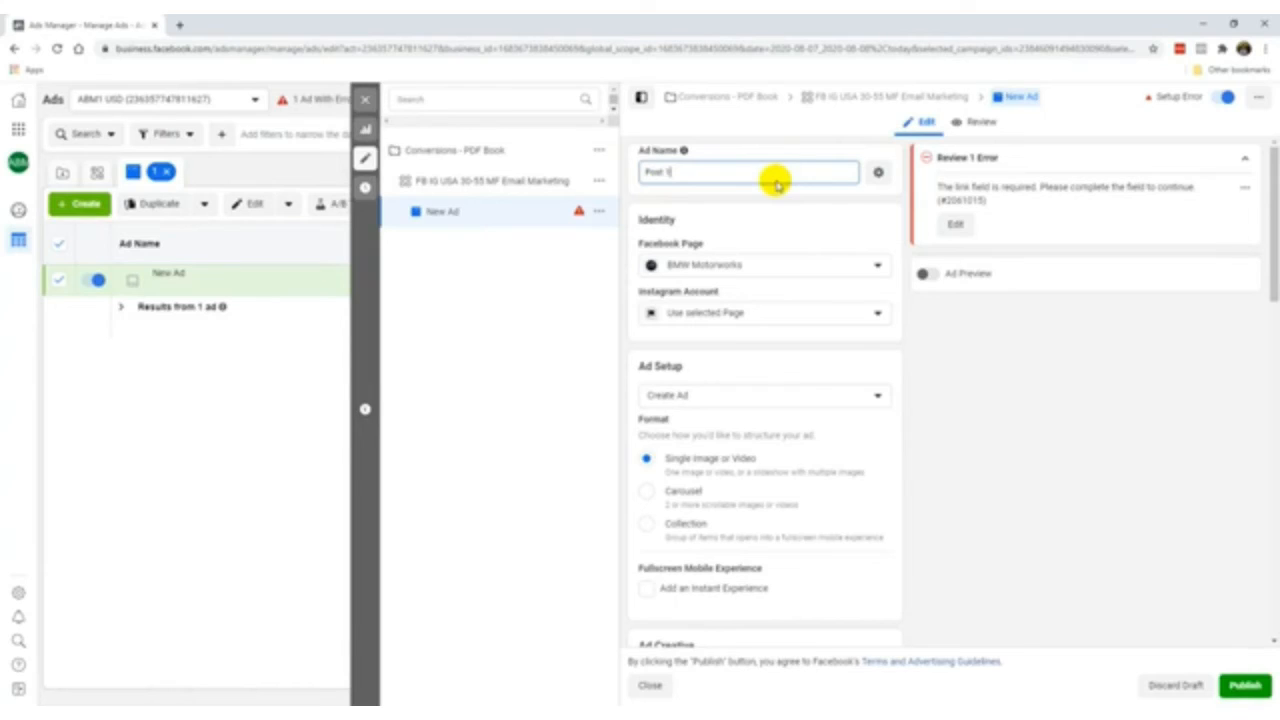
Check which Facebook Page and Instagram account choices are available for the Post 1 ad's identity
click(770, 222)
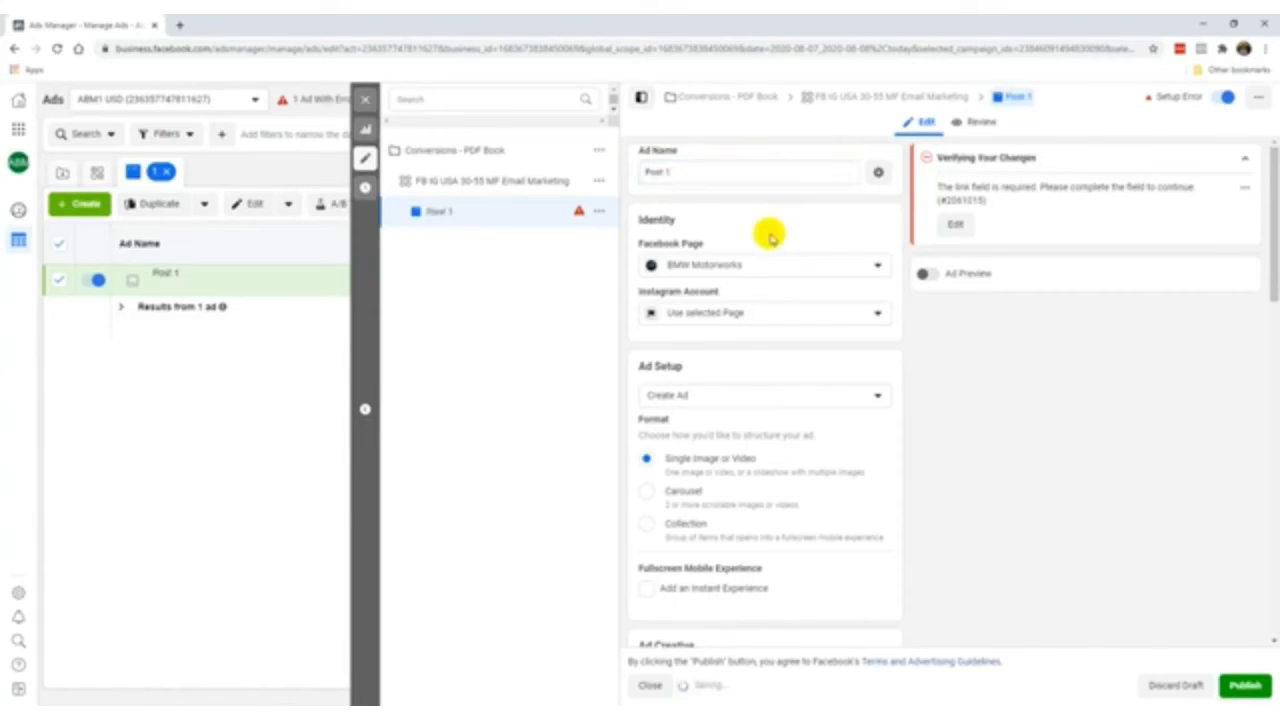
click(700, 266)
click(722, 248)
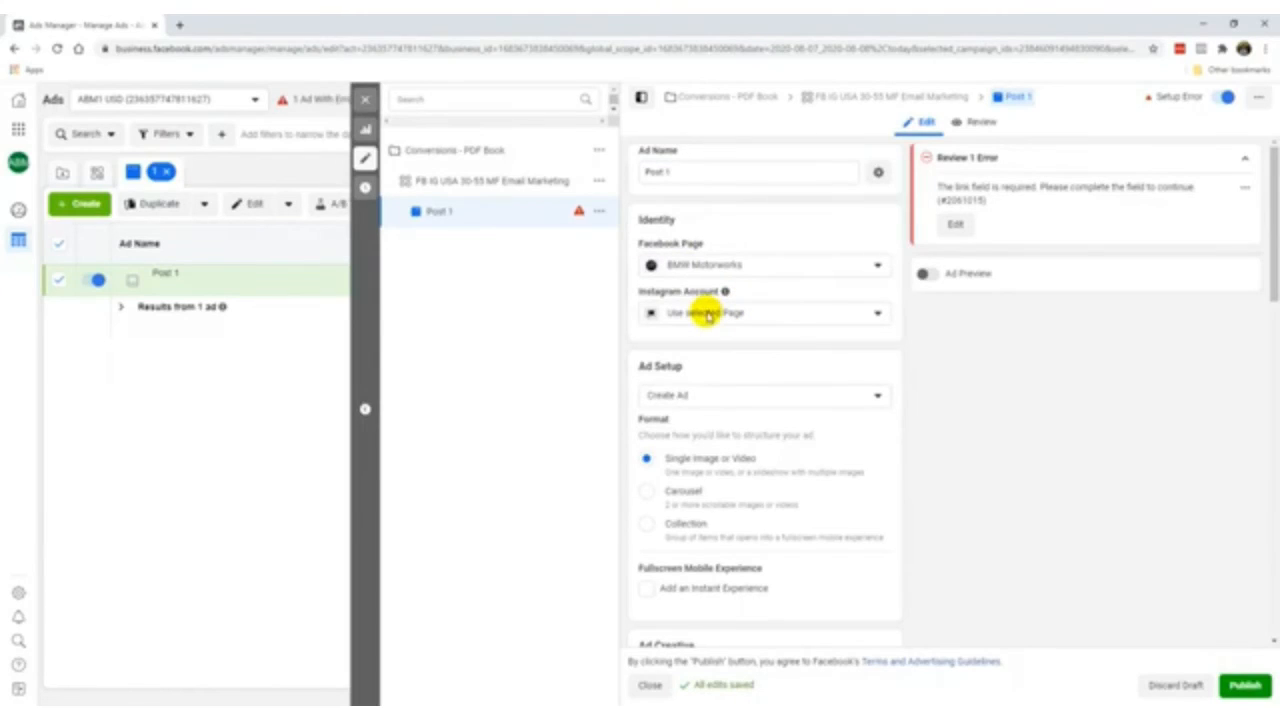
click(714, 314)
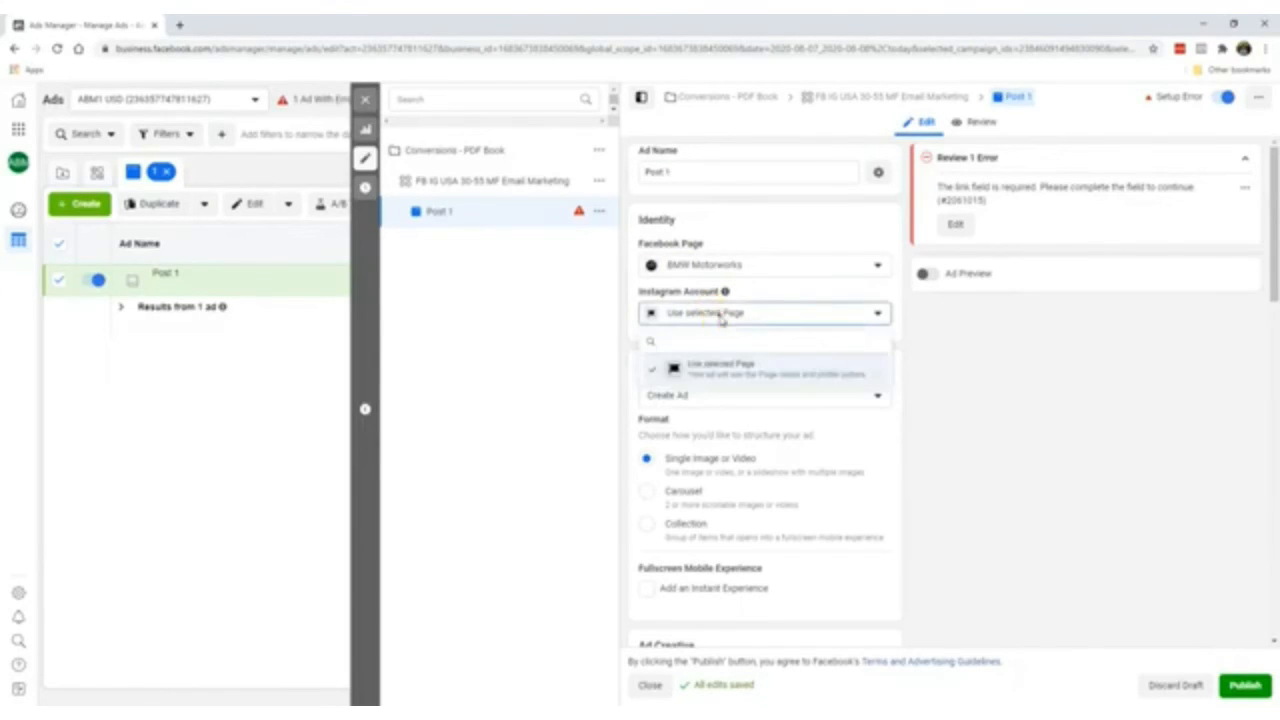
click(720, 318)
click(720, 316)
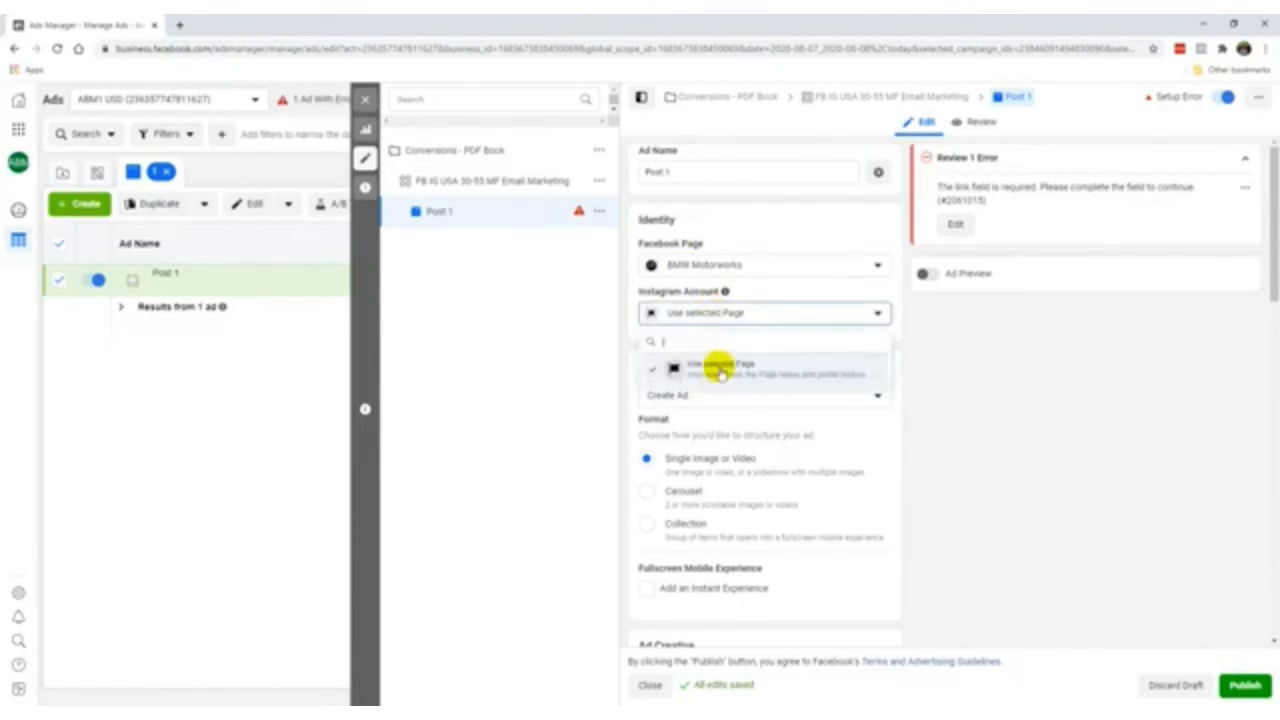
click(794, 293)
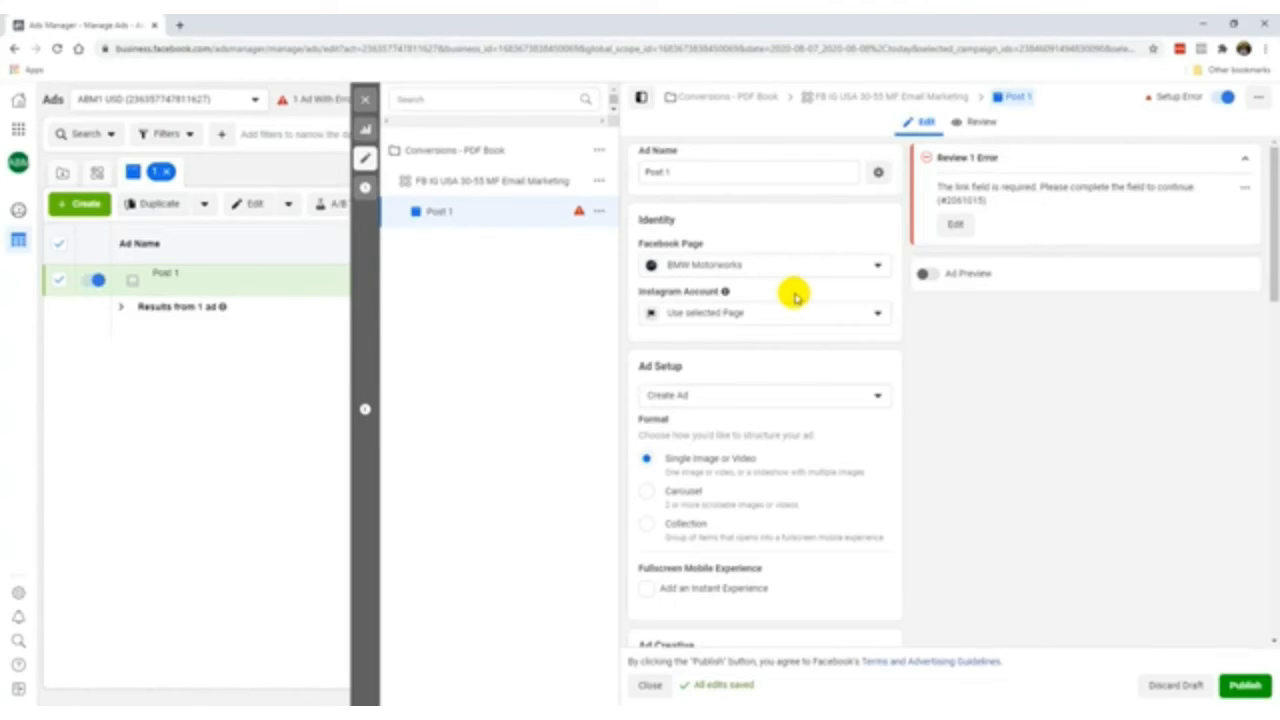
Read the explanation of the fullscreen mobile experience and try adding an Instant Experience to the ad
scroll(757, 391, down, 2)
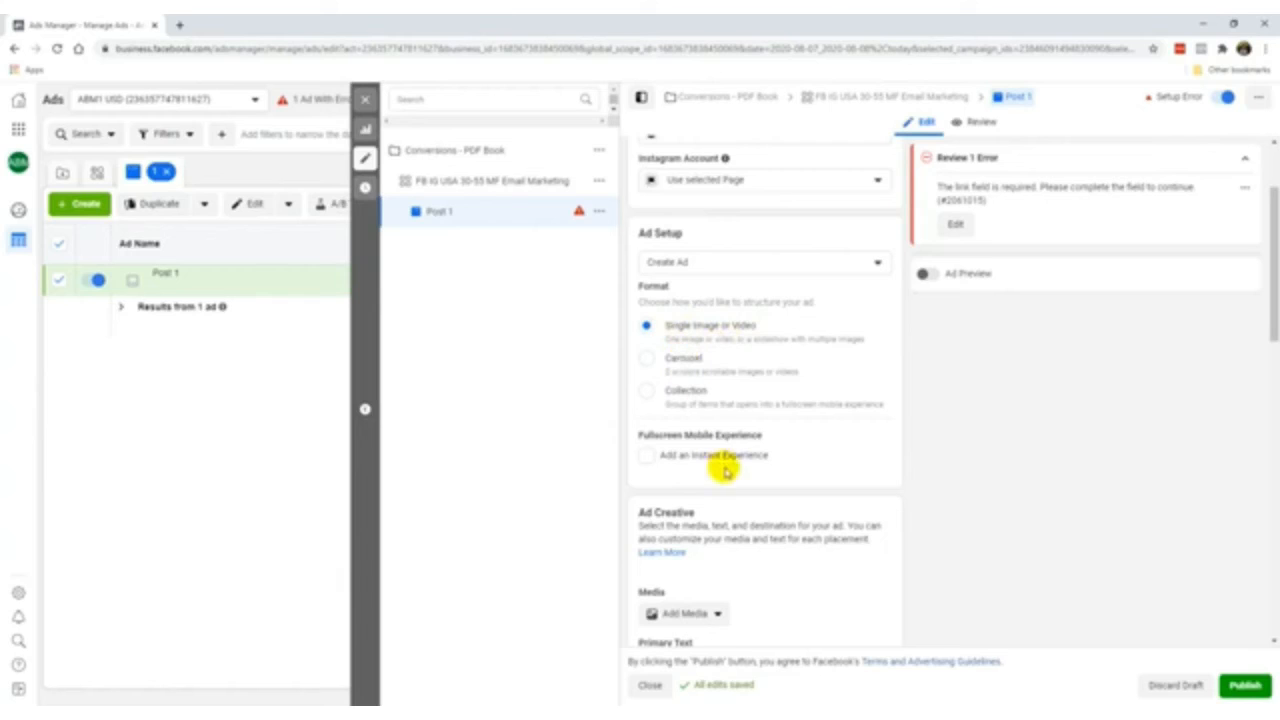
scroll(722, 470, down, 1)
scroll(718, 447, down, 2)
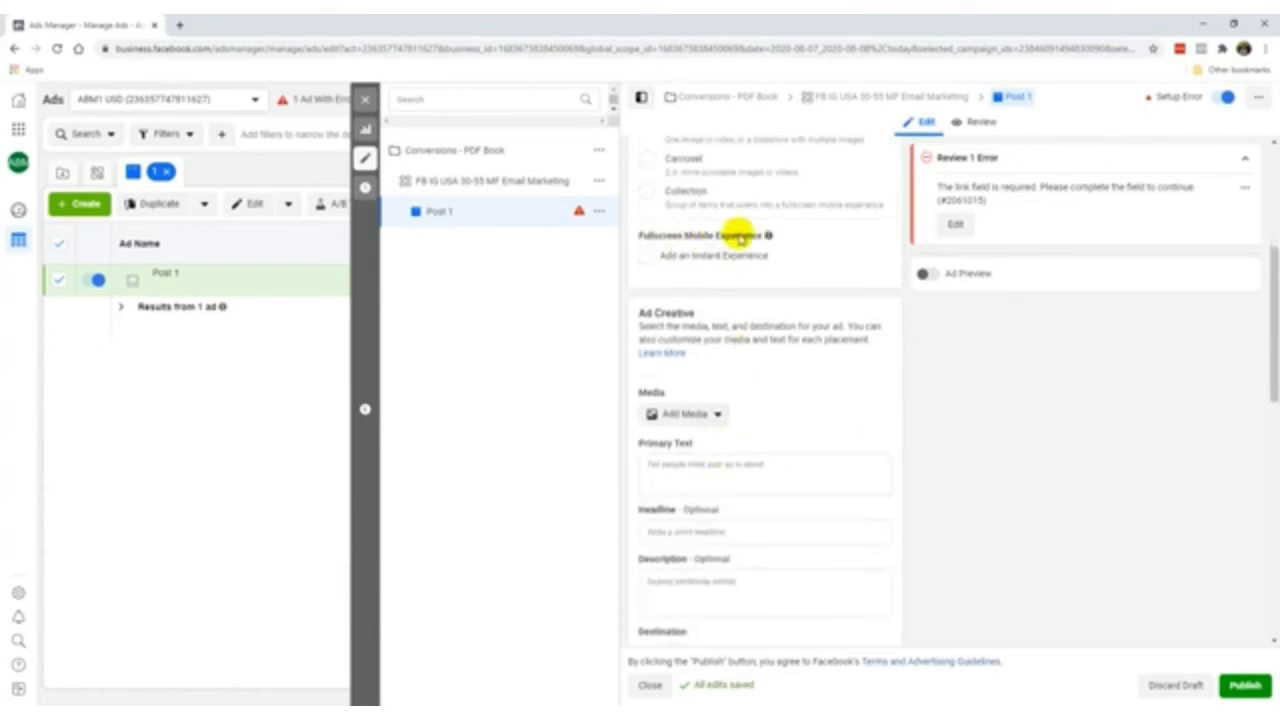
mouse_move(769, 236)
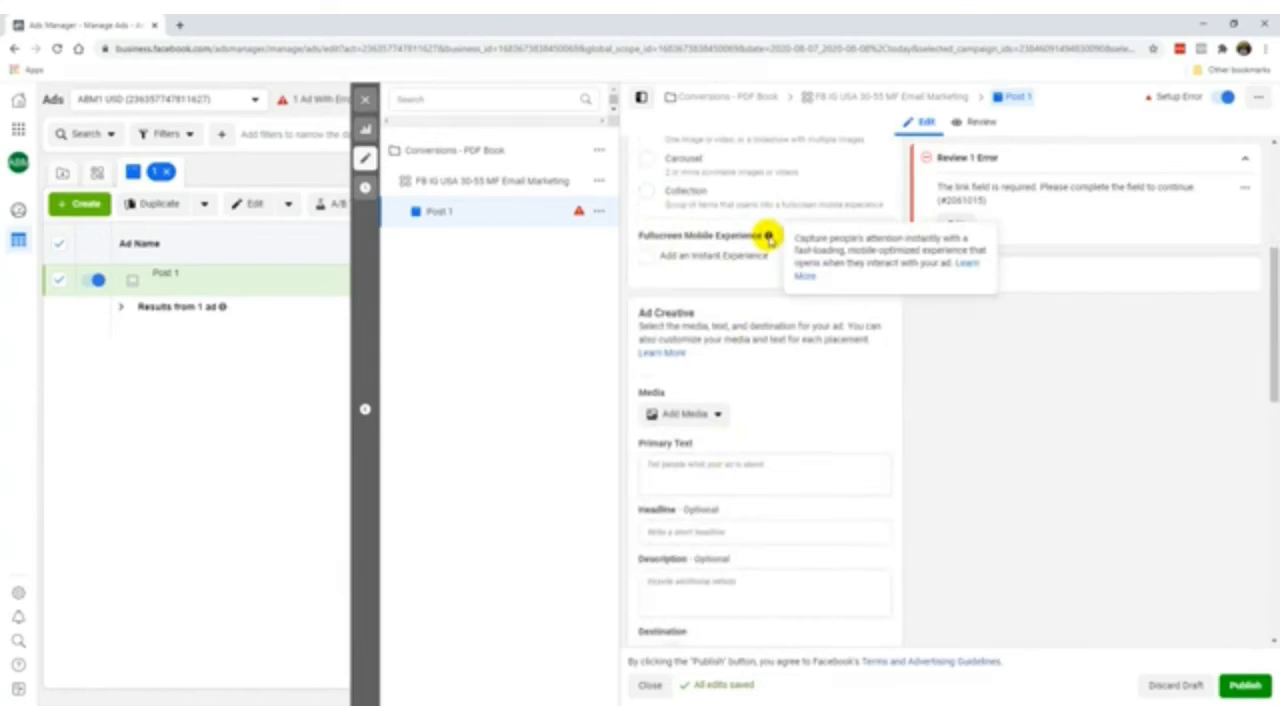
click(642, 257)
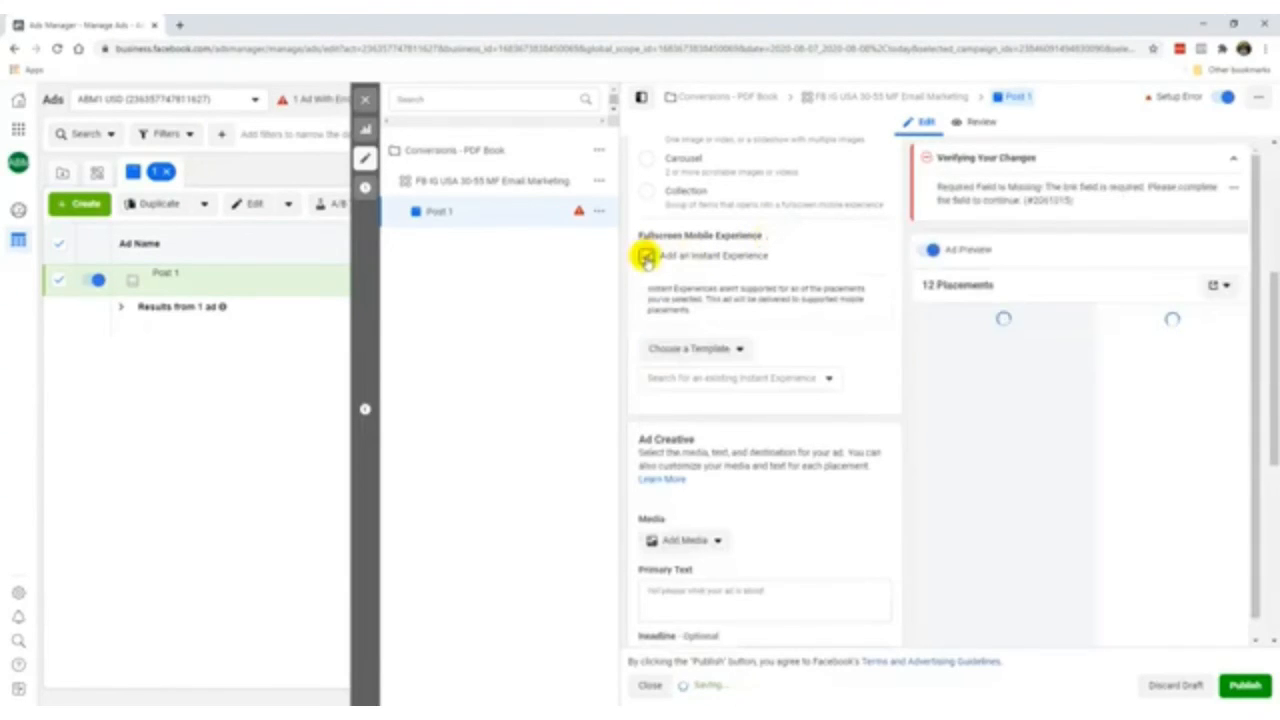
click(646, 258)
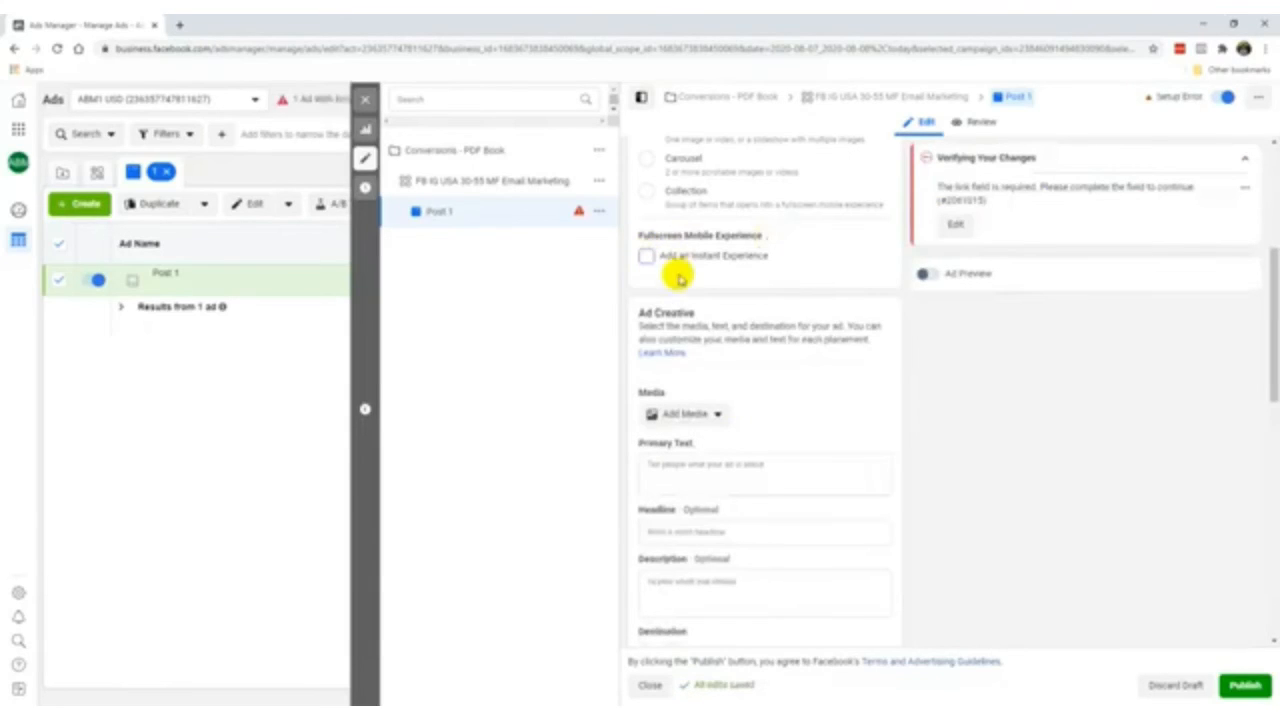
Start adding an image to the ad creative and search the stock photos for "social media"
scroll(757, 437, down, 1)
scroll(672, 267, down, 1)
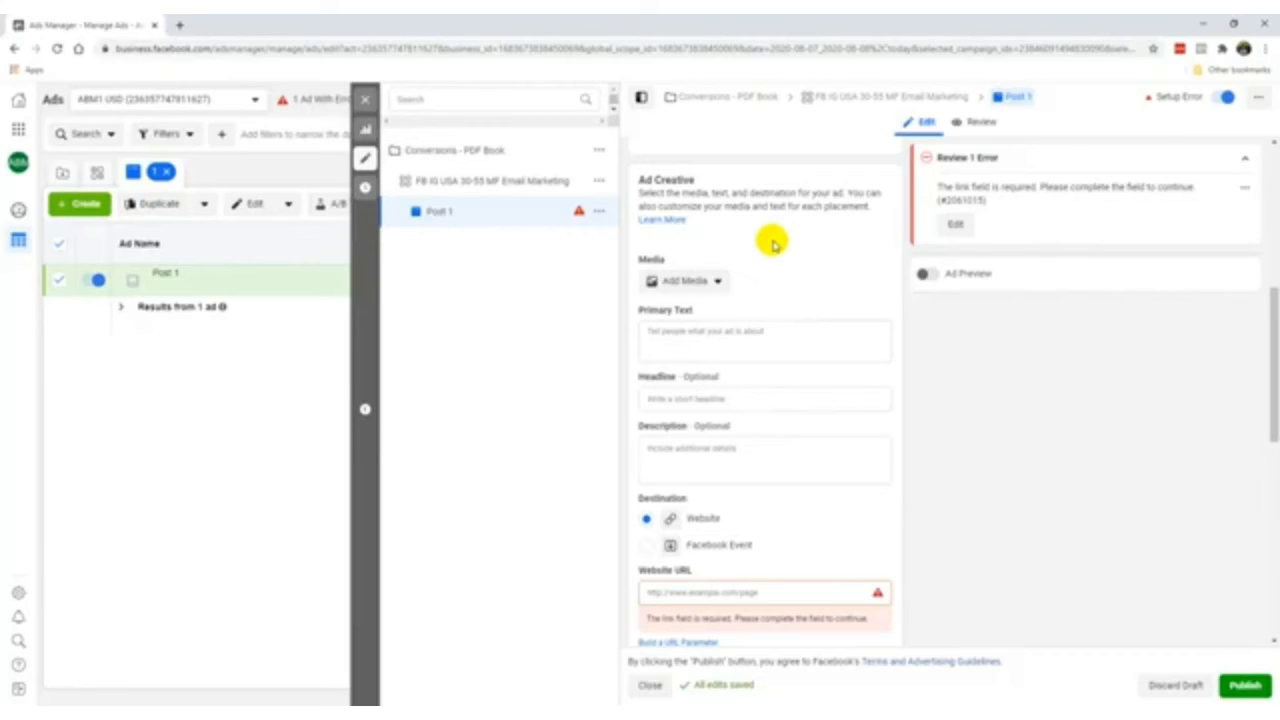
click(702, 333)
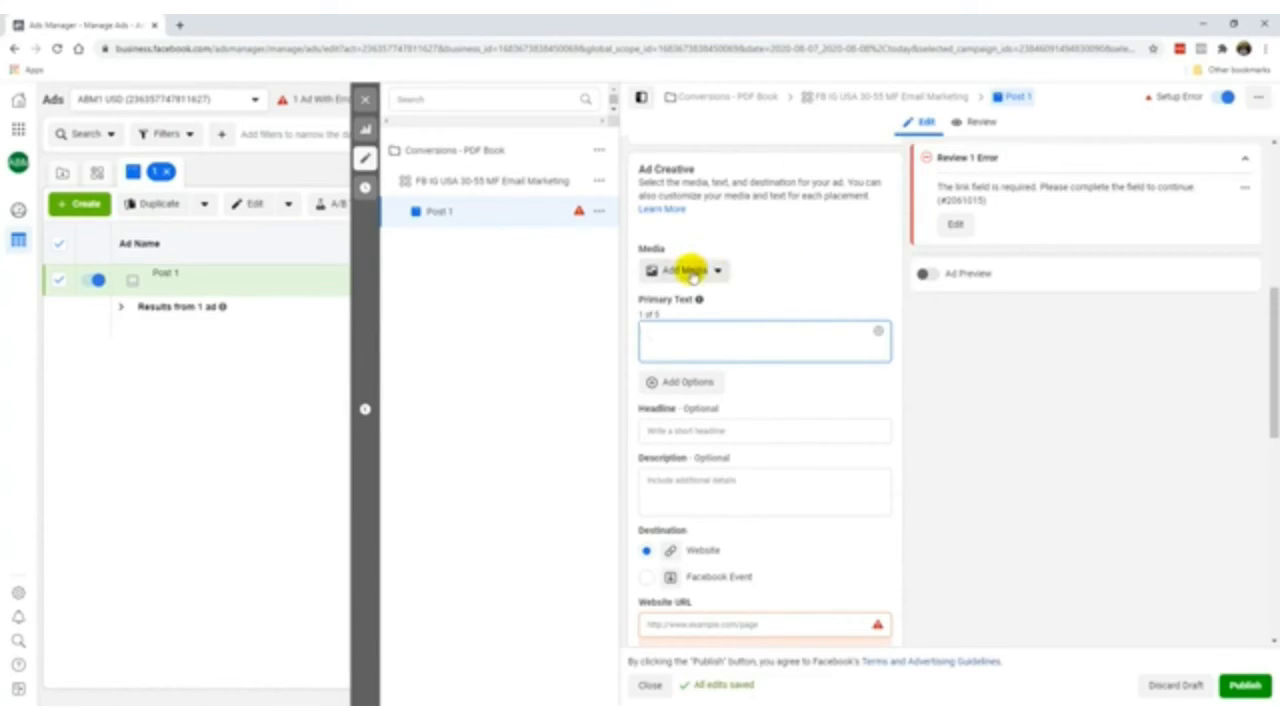
click(692, 277)
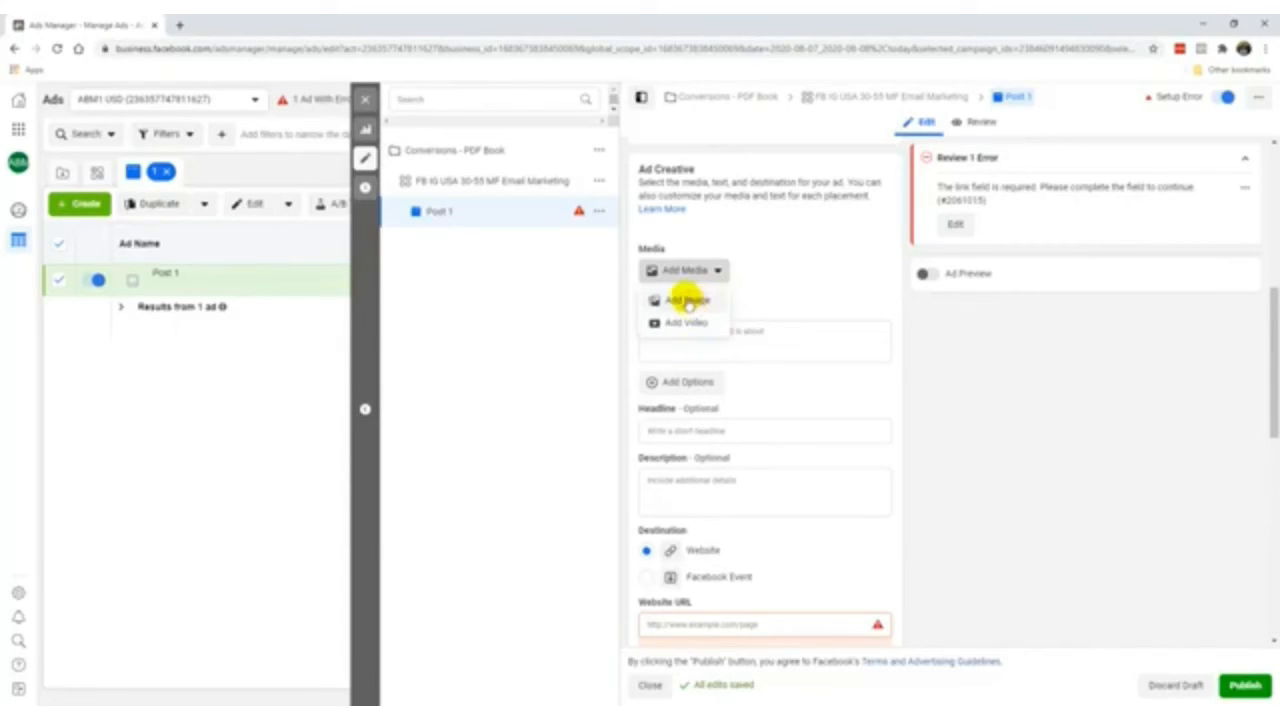
click(688, 302)
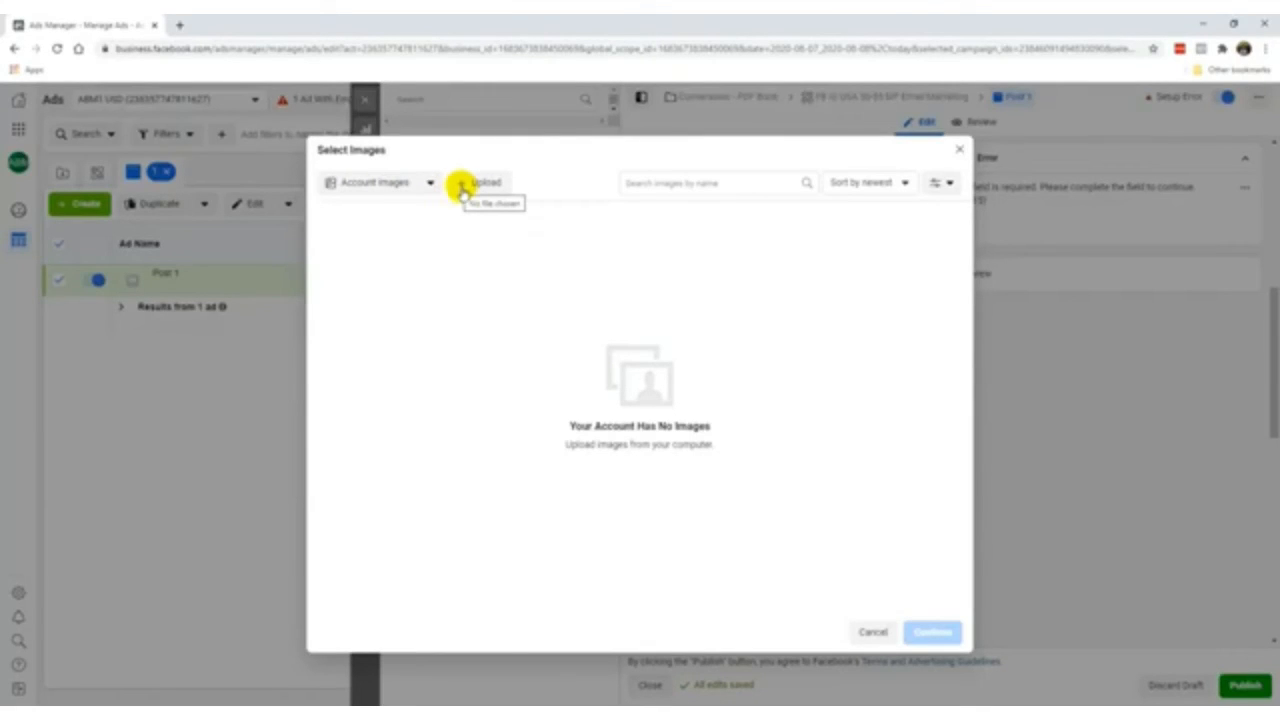
click(385, 187)
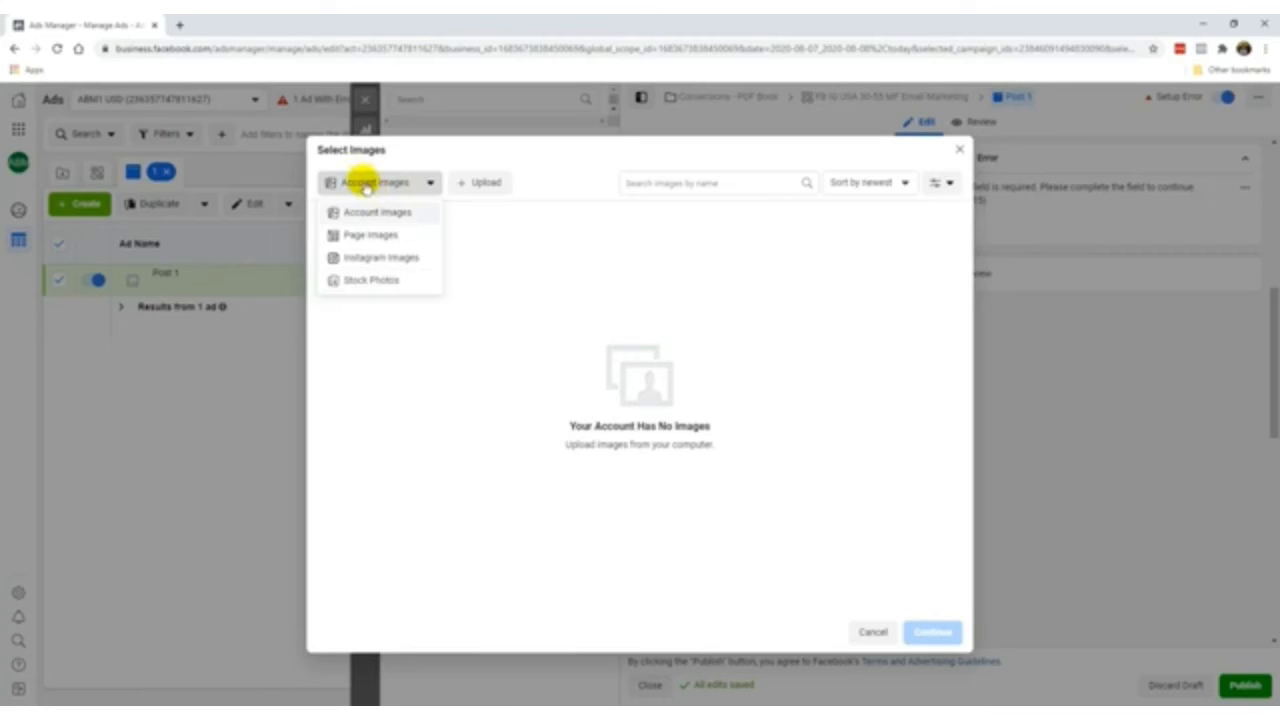
click(370, 280)
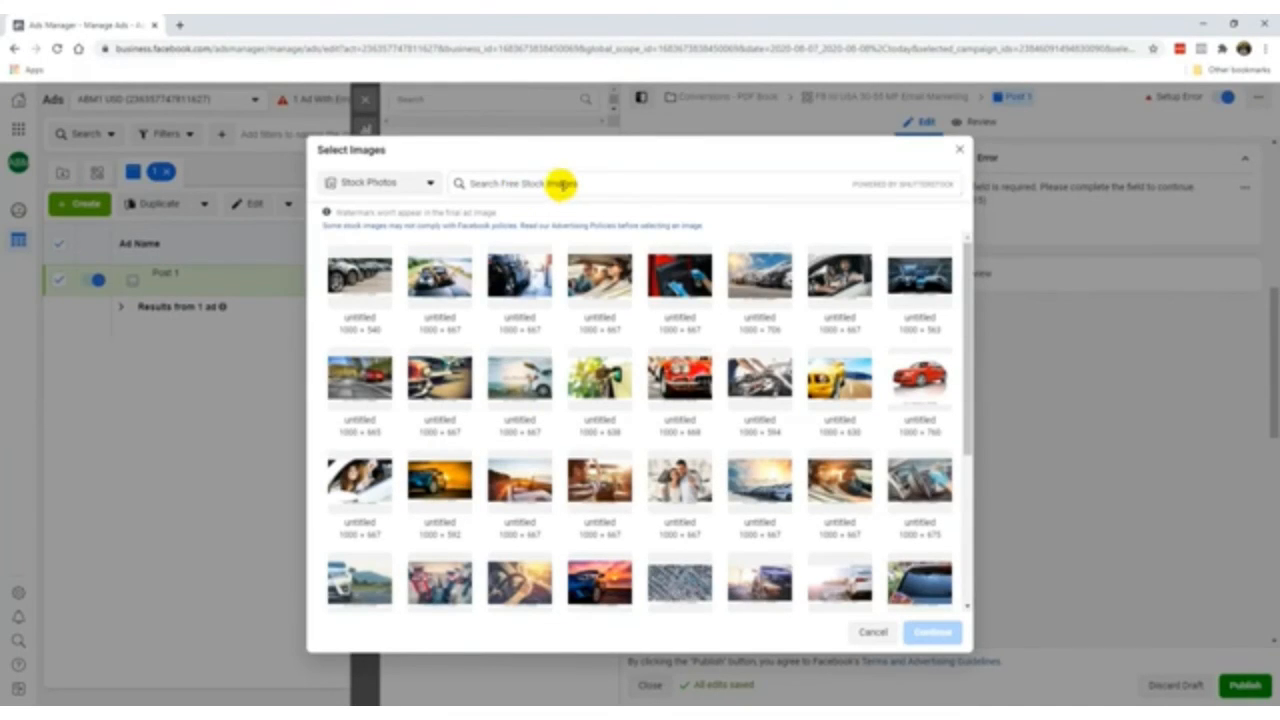
click(561, 184)
text(social media)
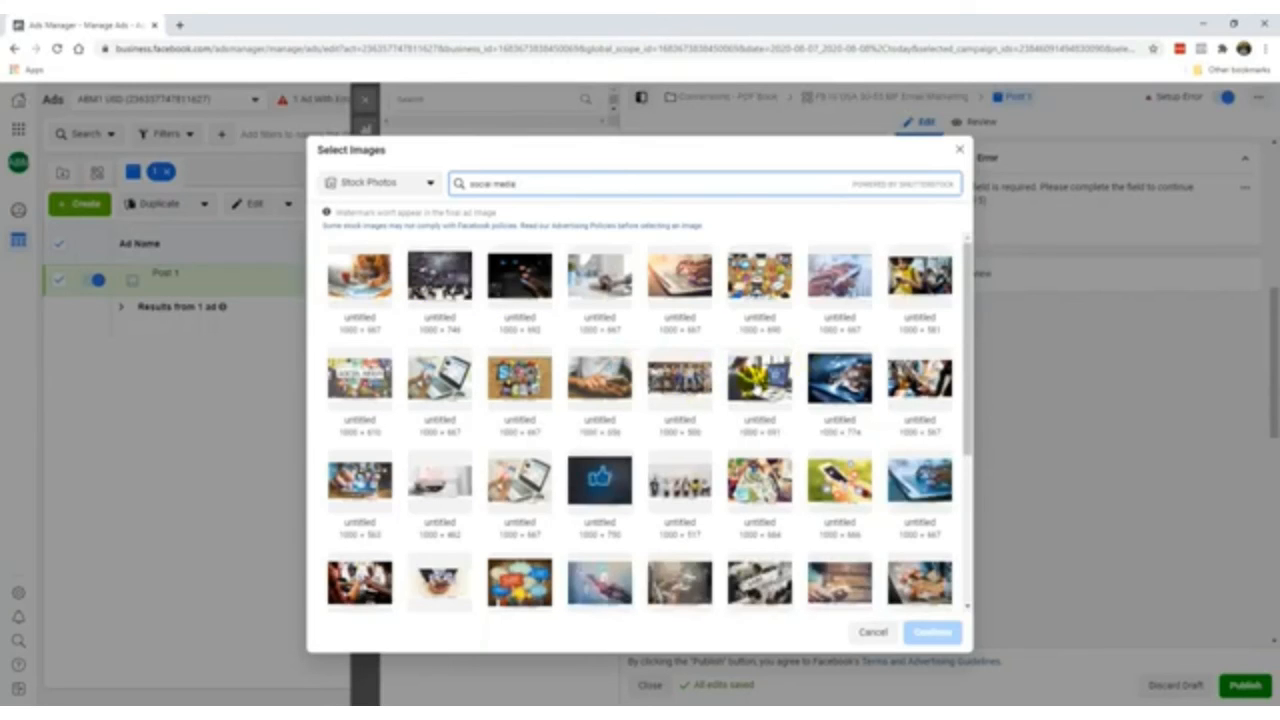
Add the 1000 × 610 stock photo with the words "SOCIAL MEDIA" to the ad
click(757, 376)
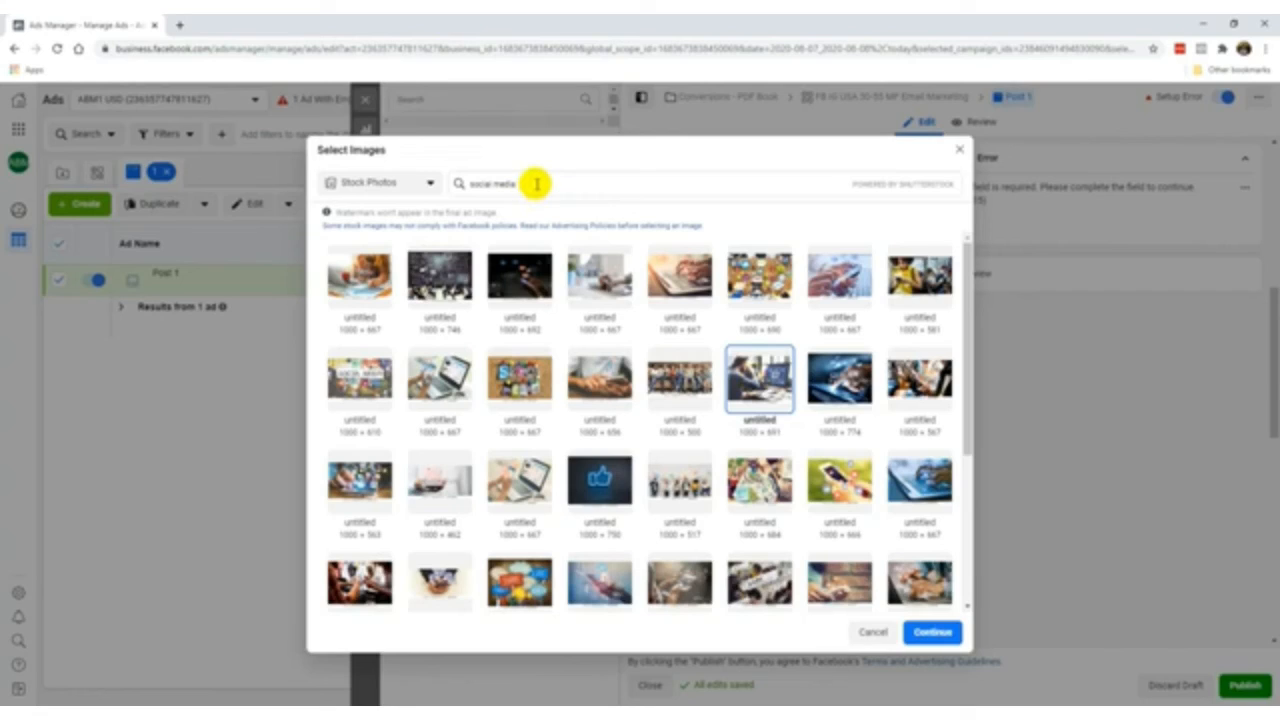
drag(537, 183, 438, 183)
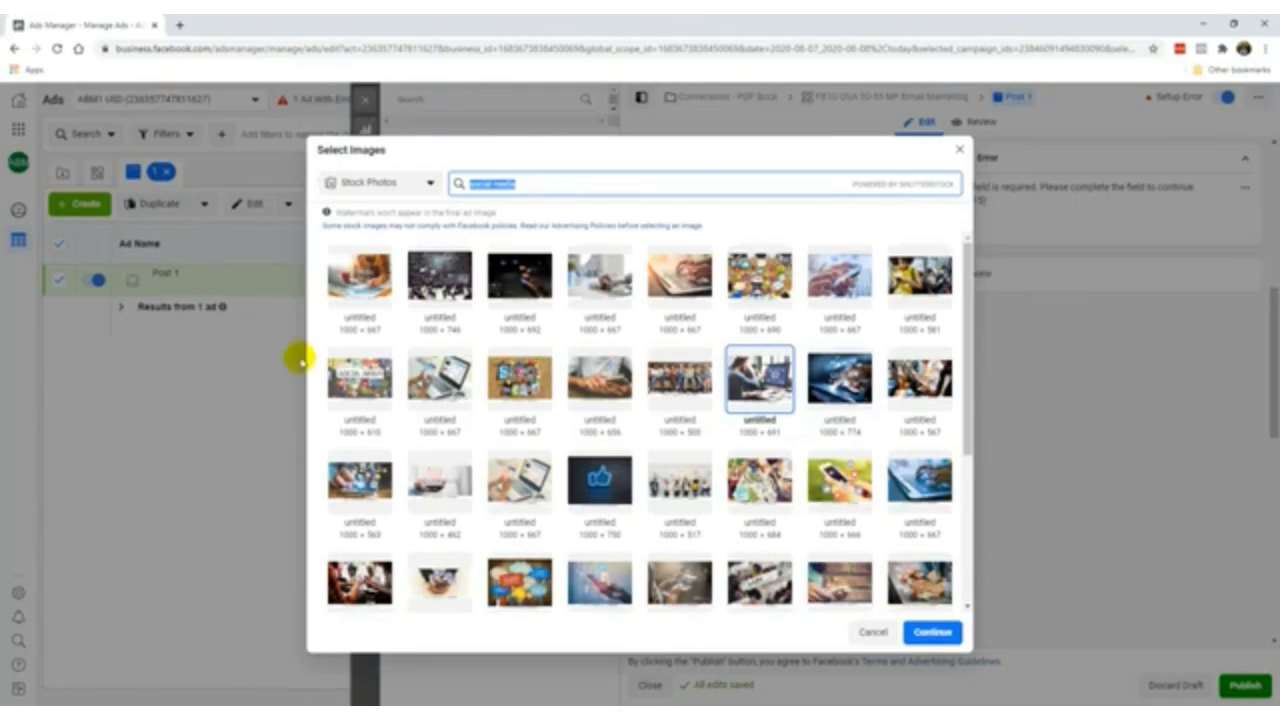
click(333, 372)
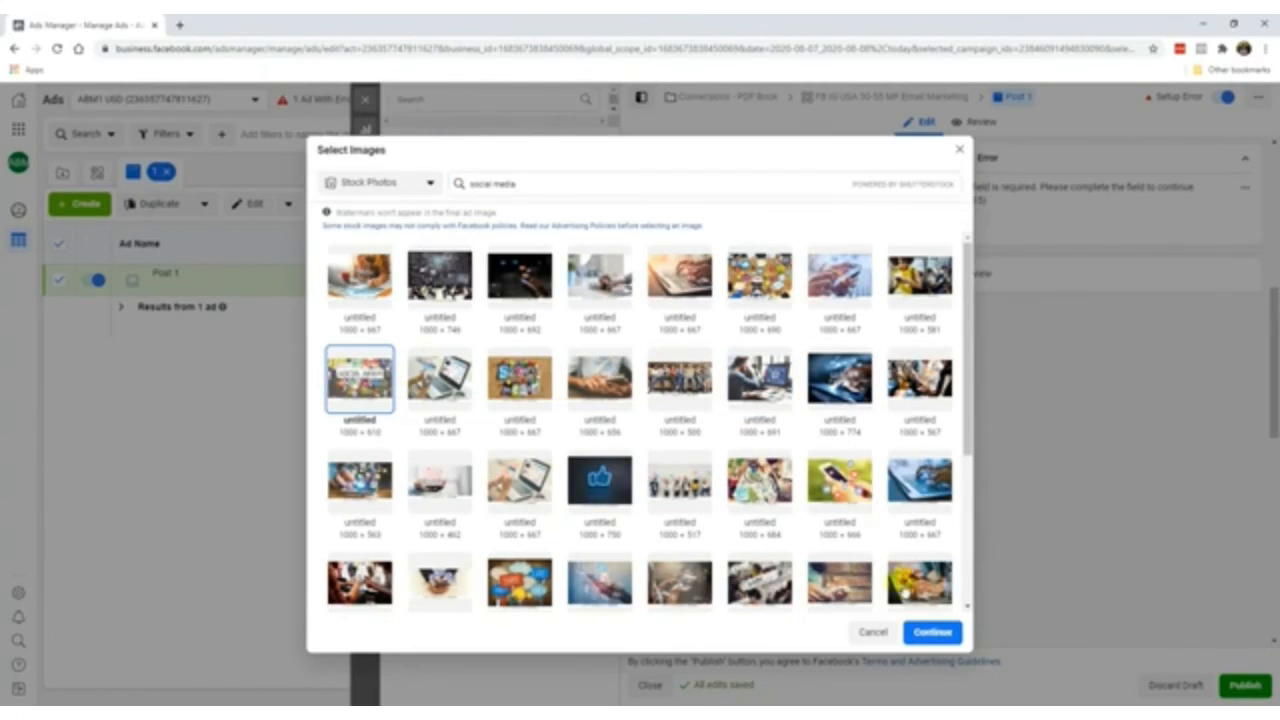
click(932, 632)
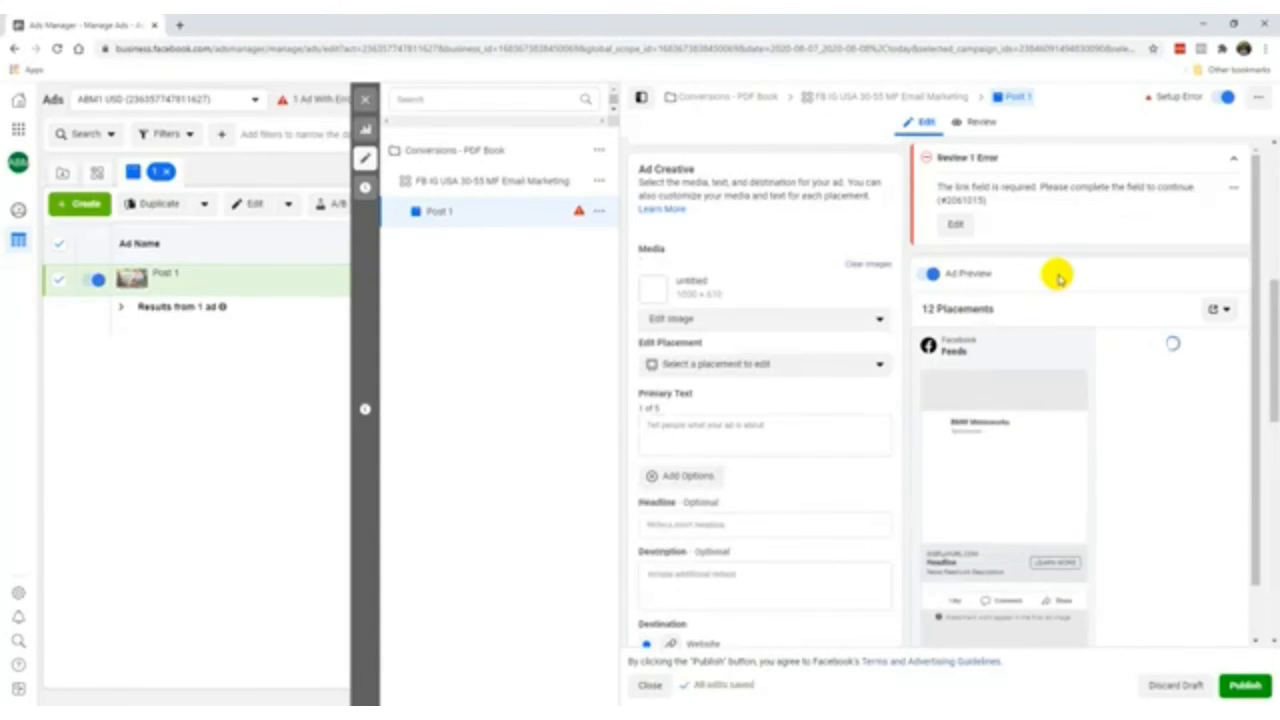
Examine the ad preview across its feed, stories, in-stream, search, and in-article placements
scroll(990, 485, down, 3)
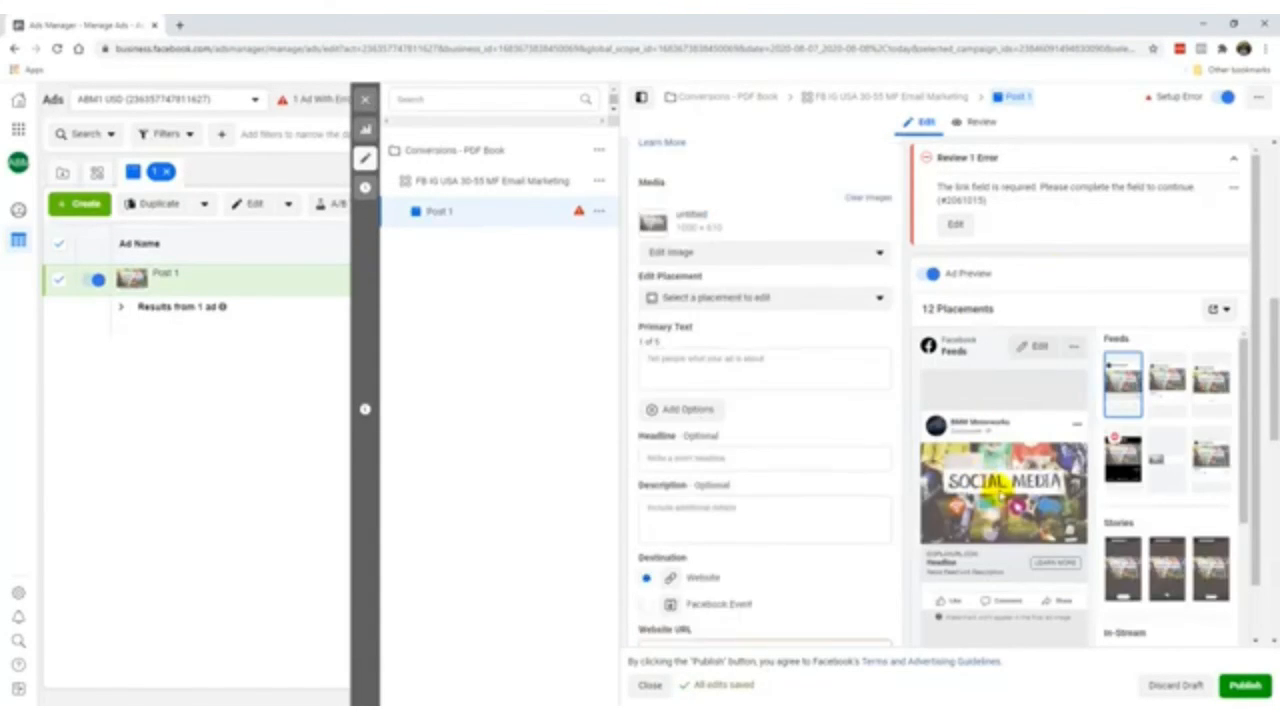
scroll(1127, 474, down, 2)
scroll(1127, 474, down, 1)
scroll(1055, 495, up, 1)
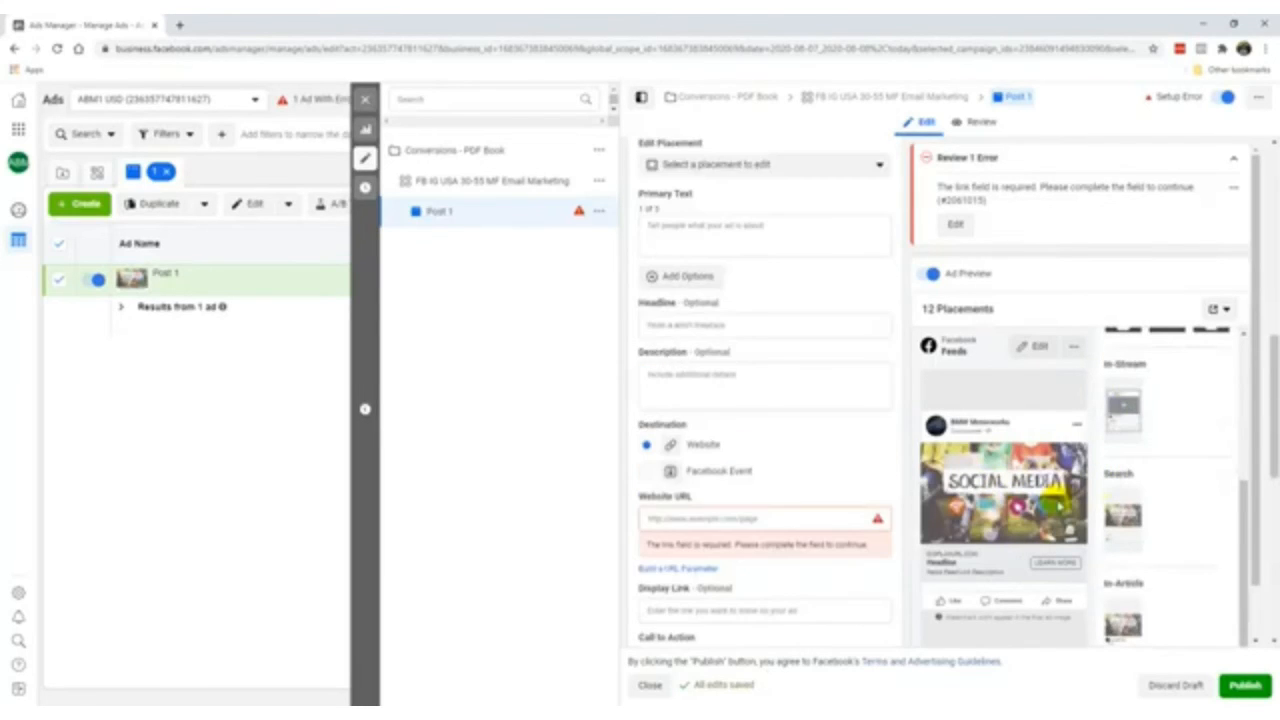
scroll(1052, 492, up, 1)
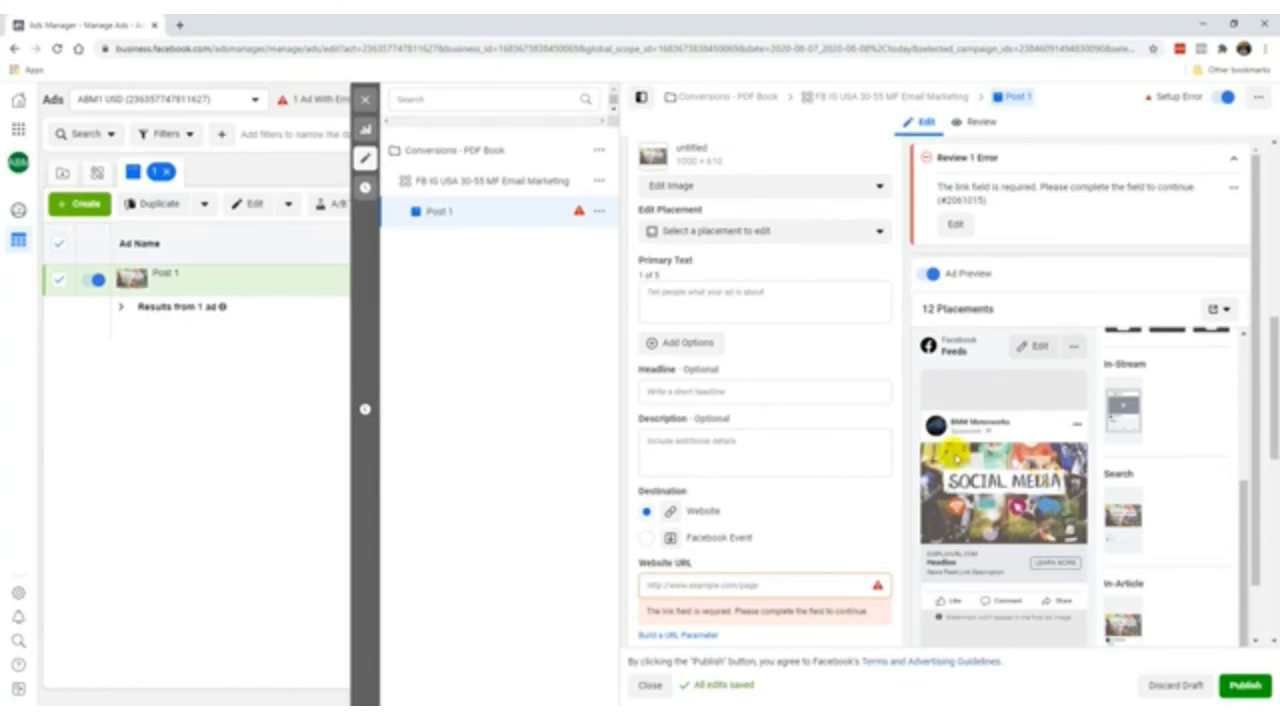
Clear the "SOCIAL MEDIA" image from the ad creative's media
scroll(820, 420, up, 4)
scroll(850, 390, down, 1)
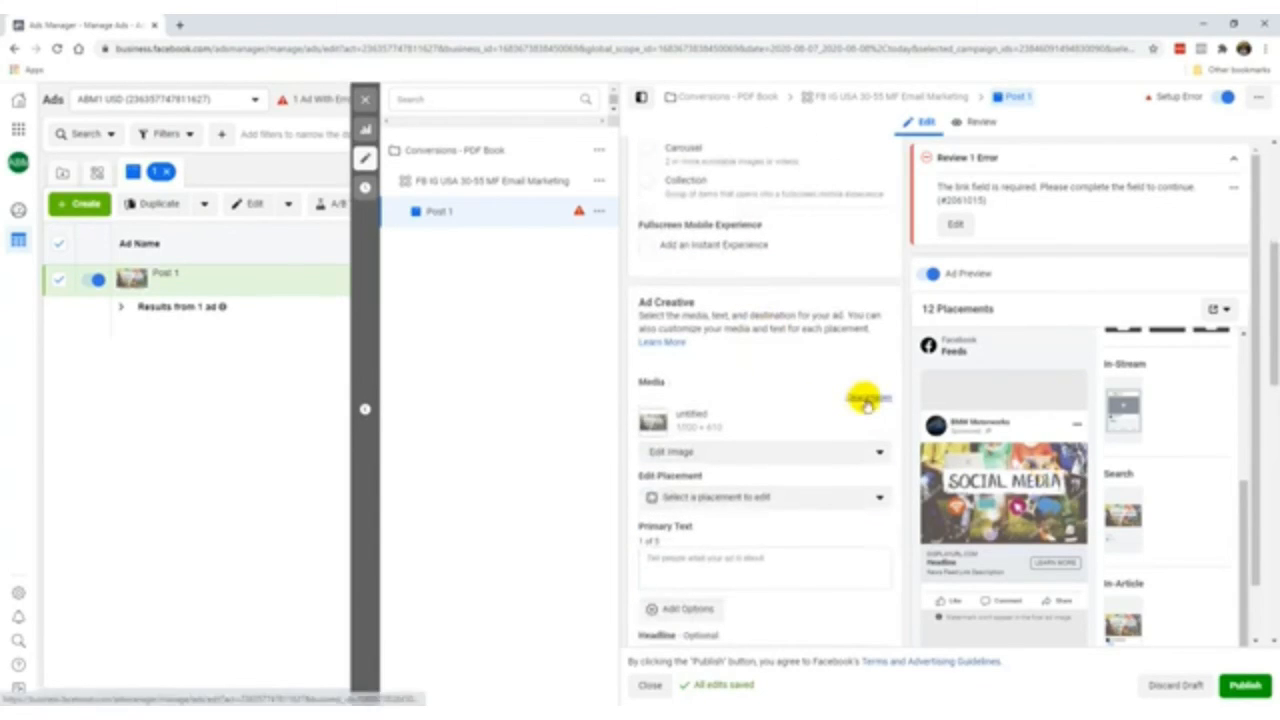
click(866, 394)
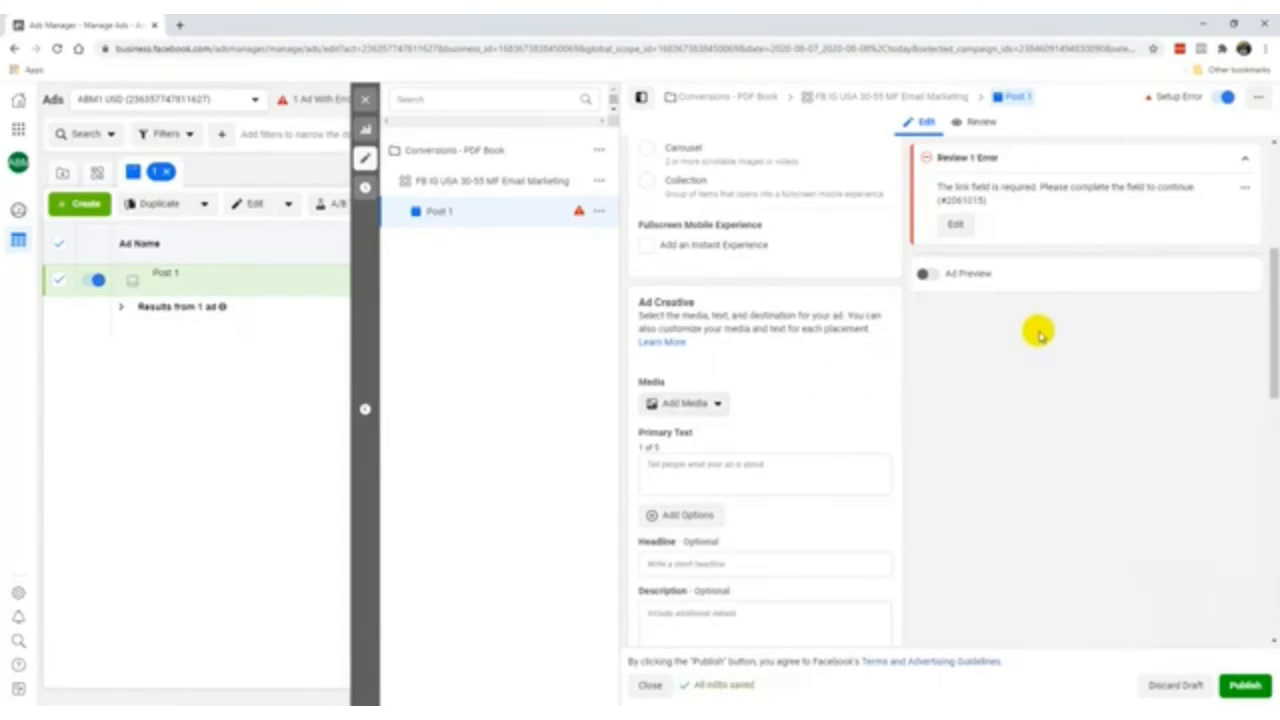
Start adding an image to the ad creative and switch the image source to Stock Photos
click(668, 404)
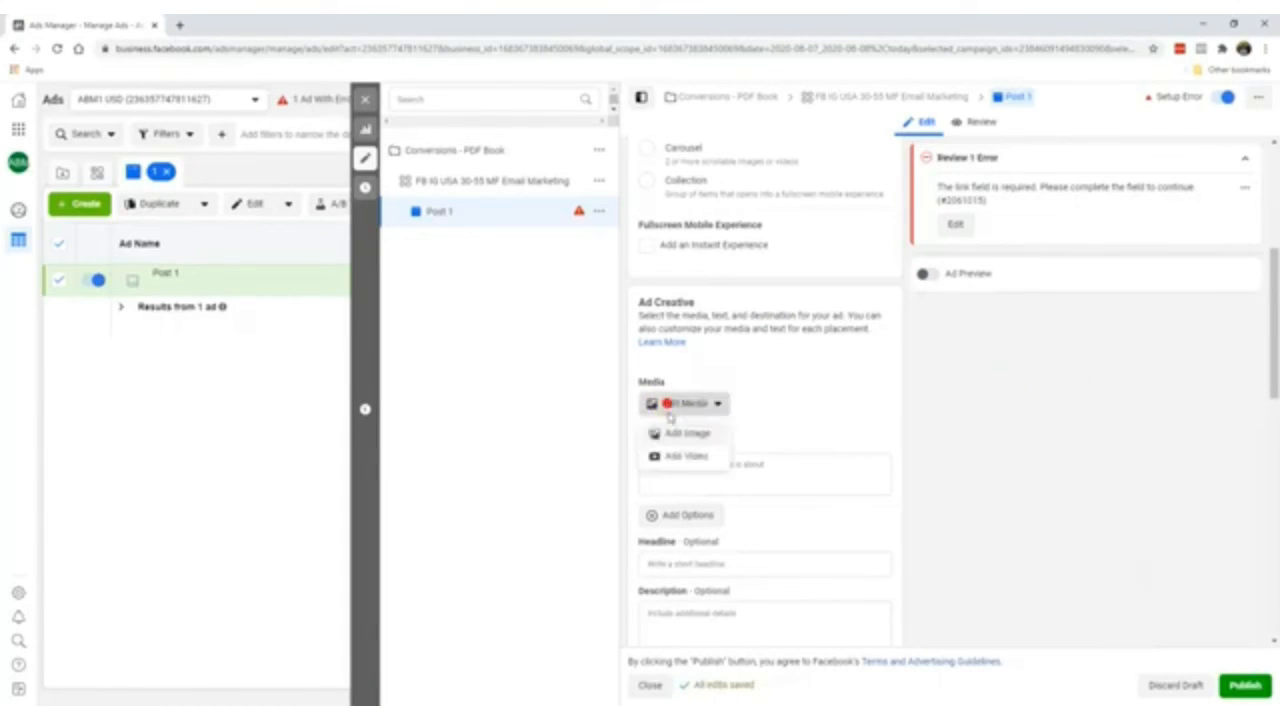
click(668, 433)
click(378, 187)
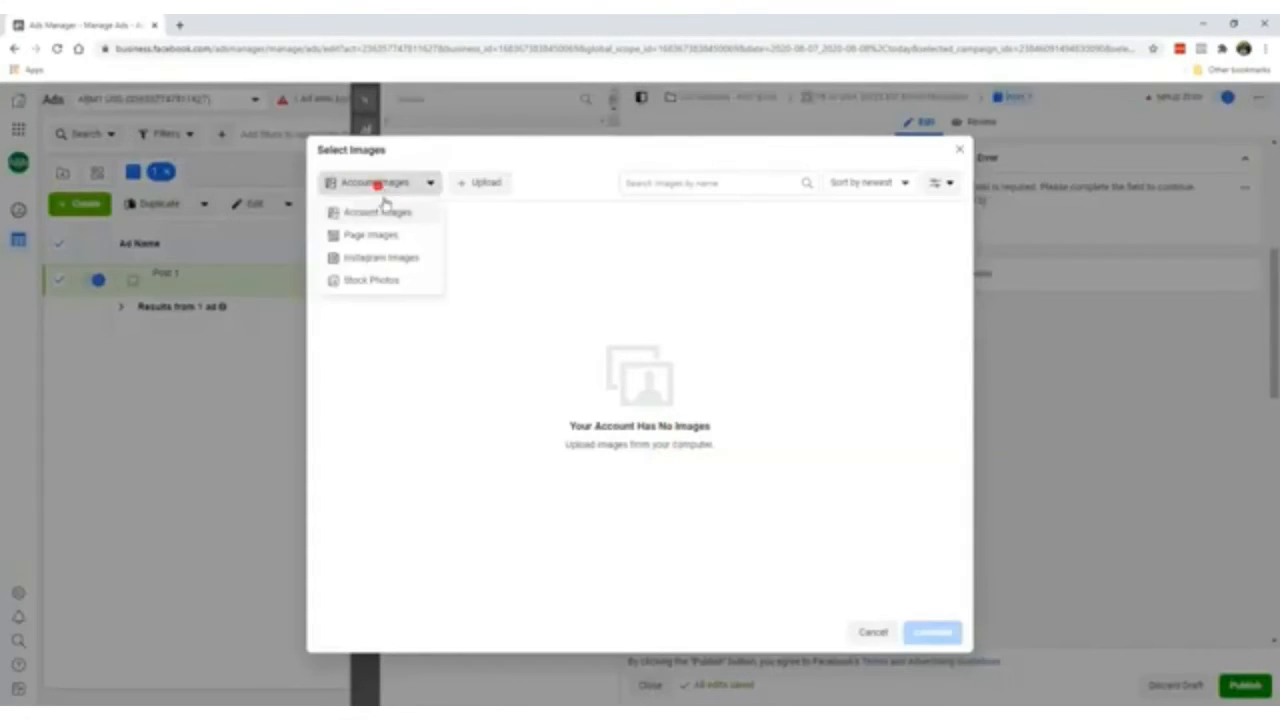
click(387, 282)
Search the stock photos for "bikini"
triple_click(610, 184)
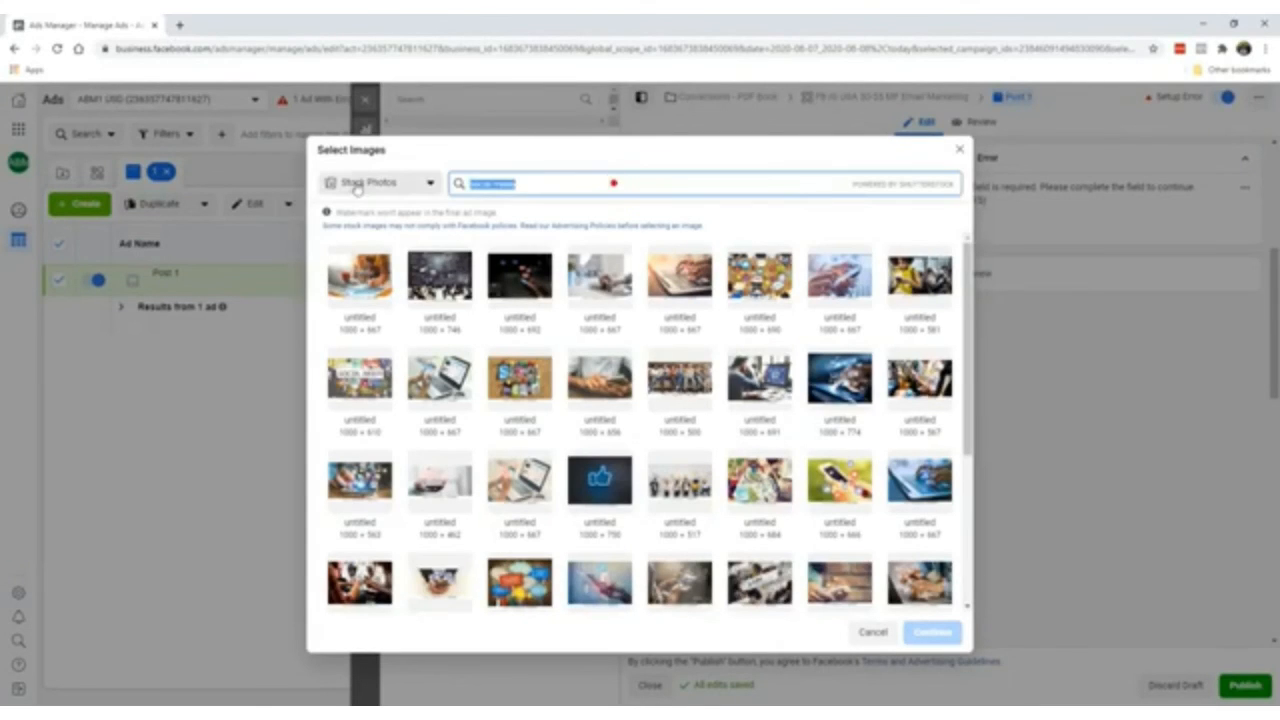
text(soci)
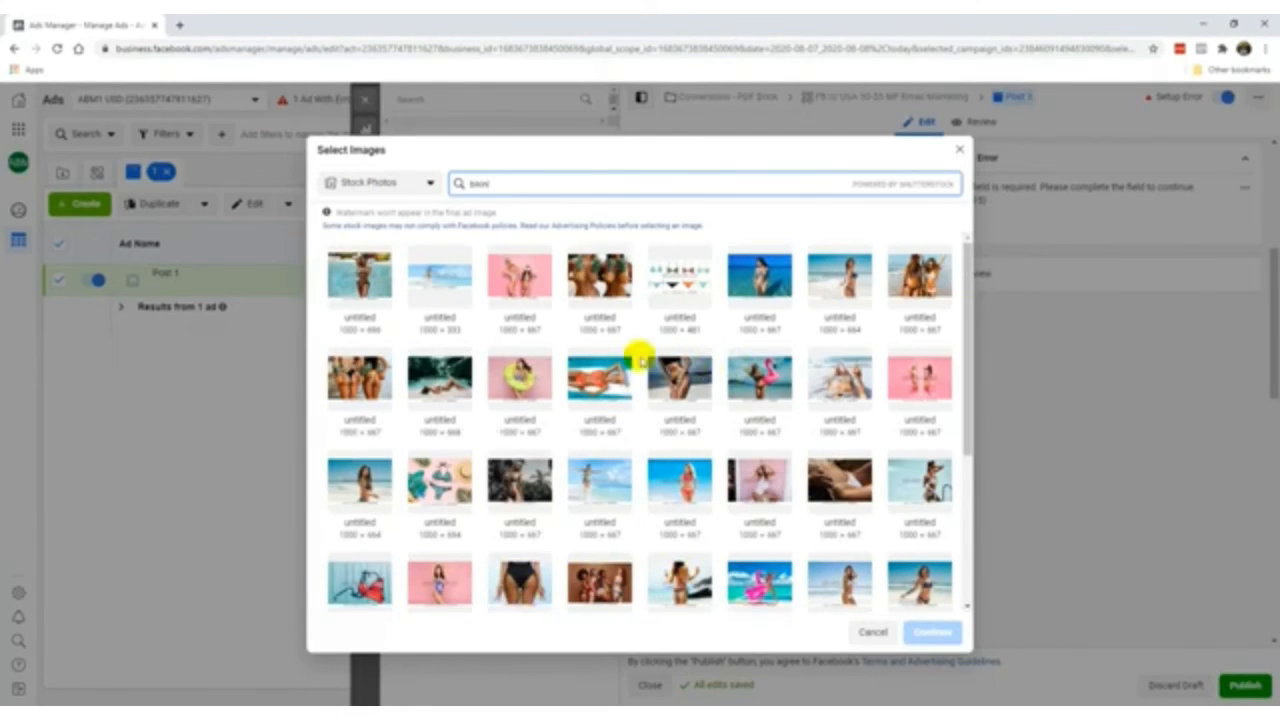
double_click(545, 184)
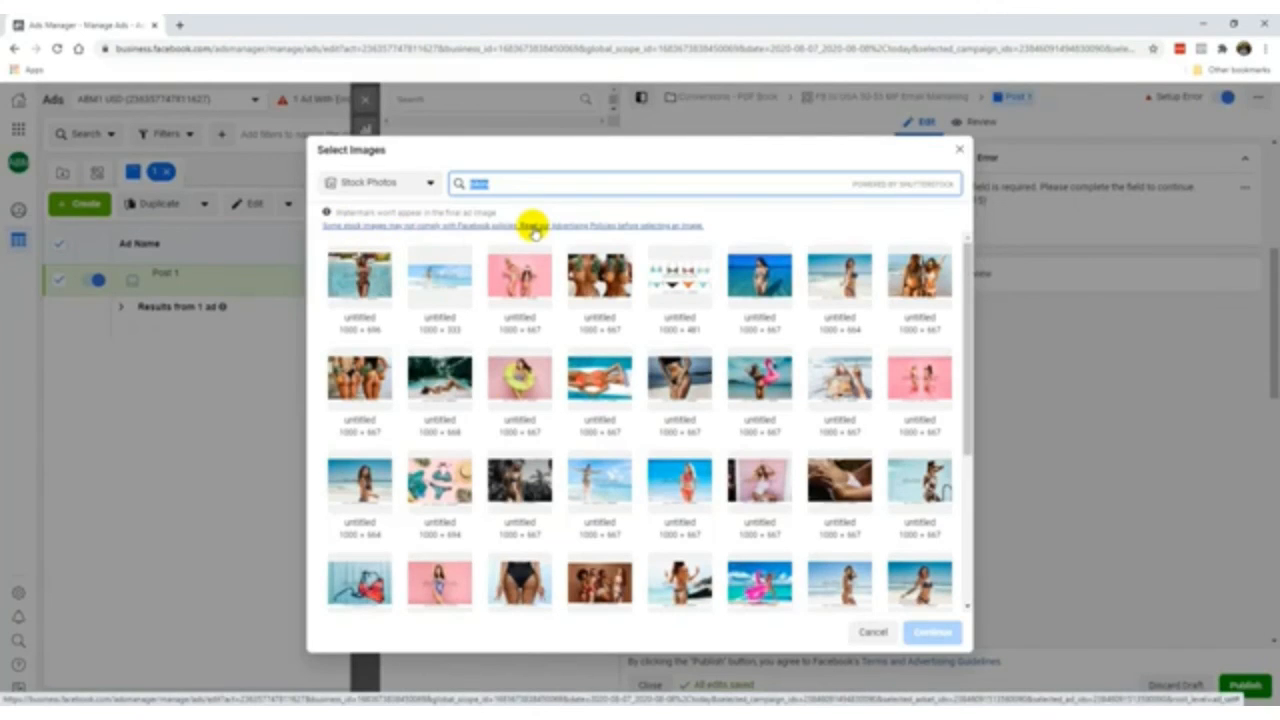
click(500, 188)
double_click(500, 188)
click(497, 187)
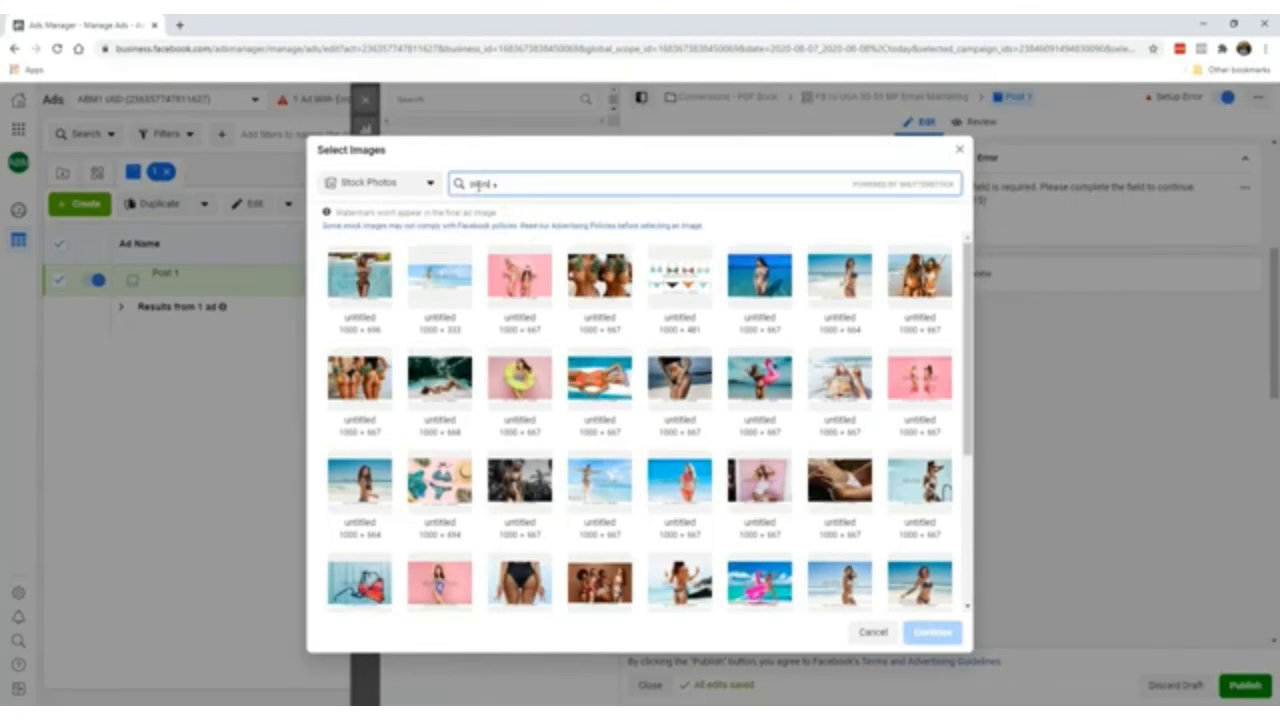
Search the stock photos for "social media"
key(ctrl+a)
key(BackSpace)
text(social me)
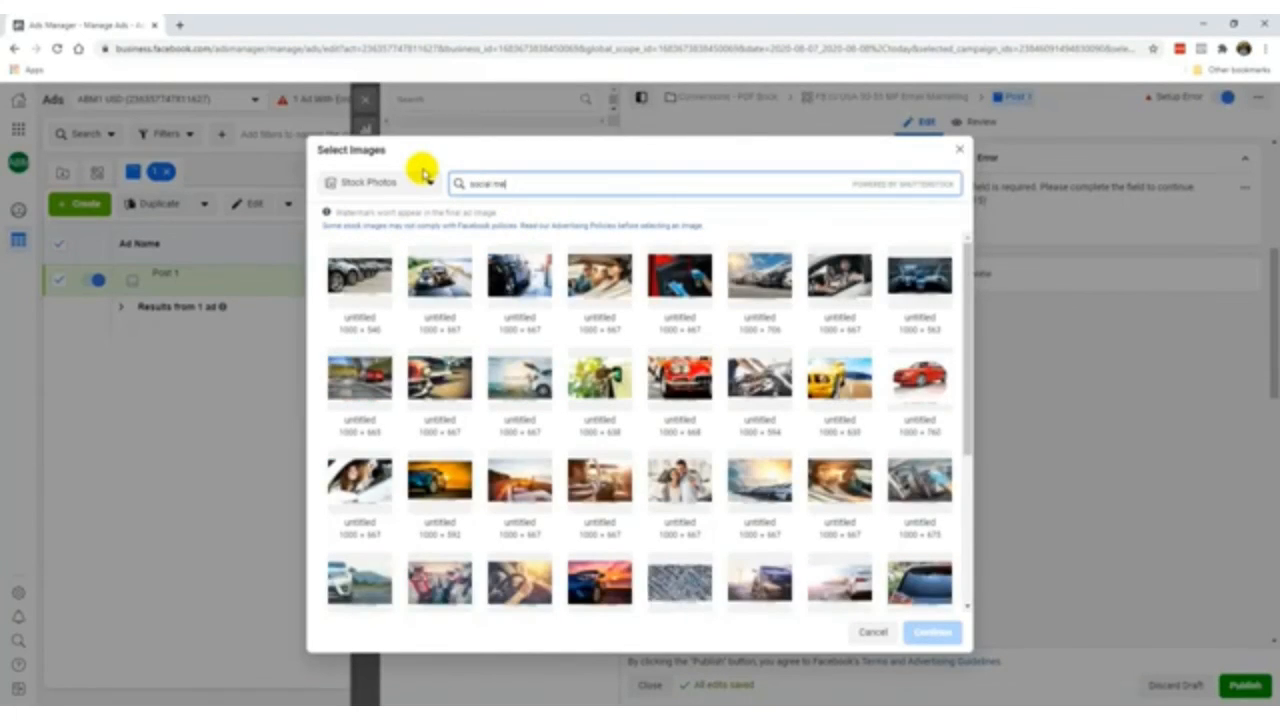
text(dia)
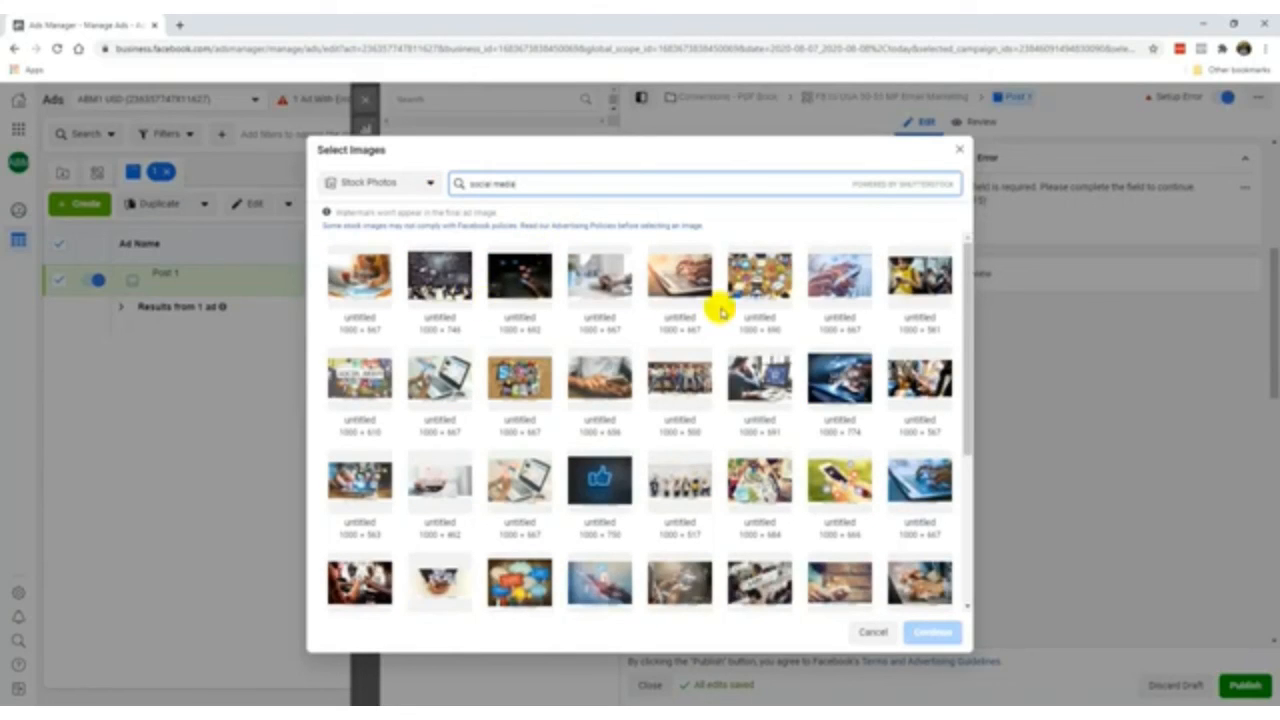
Add the 1000 × 691 stock photo of a man at a computer to the ad and turn on the ad preview
click(760, 380)
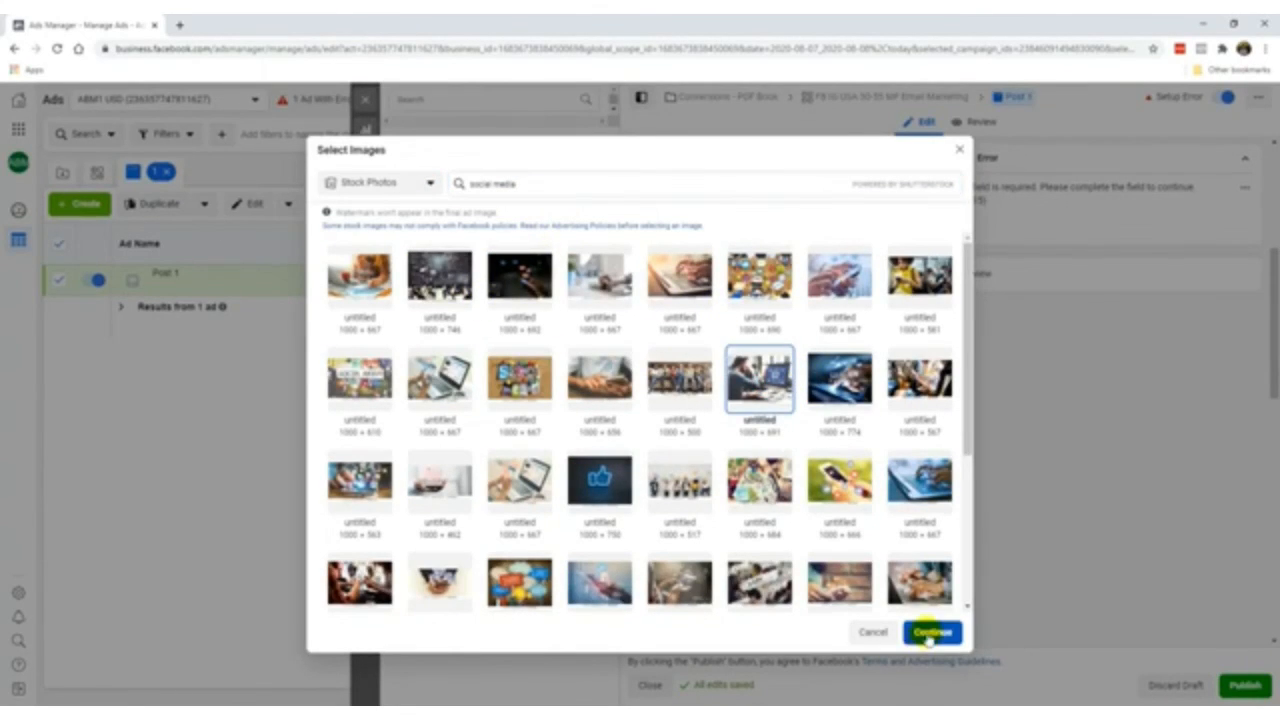
click(930, 632)
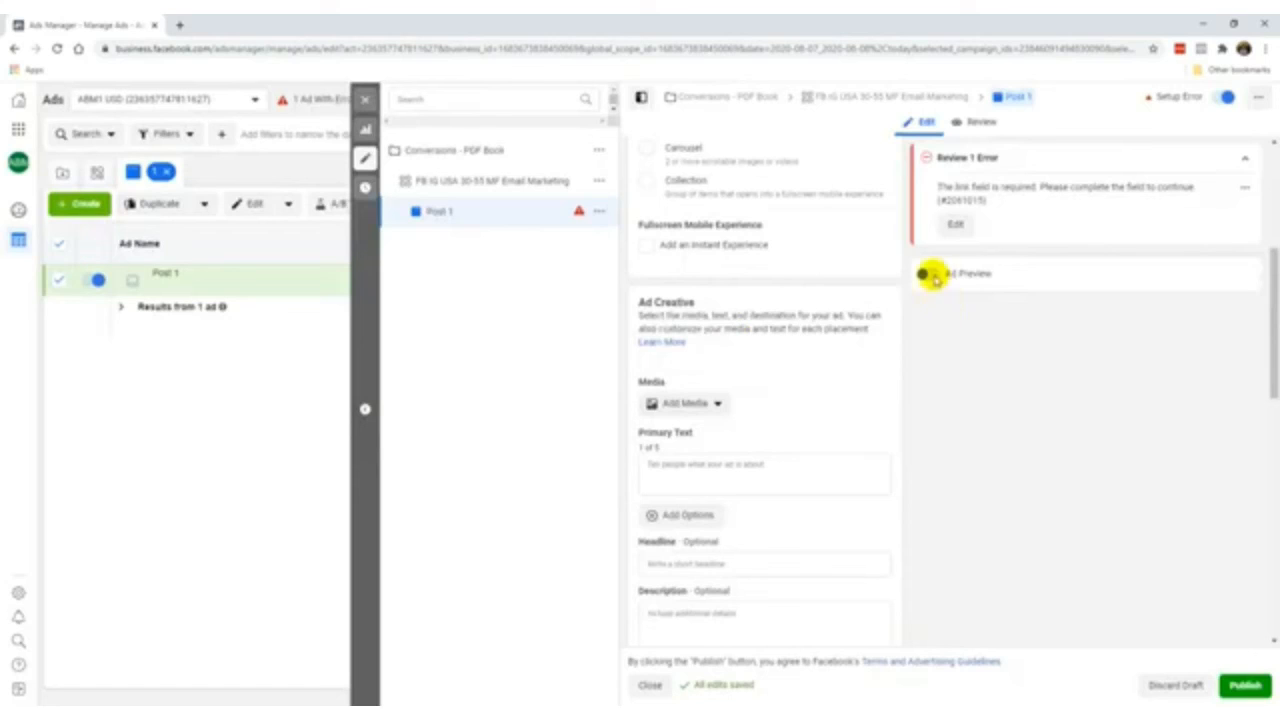
click(923, 273)
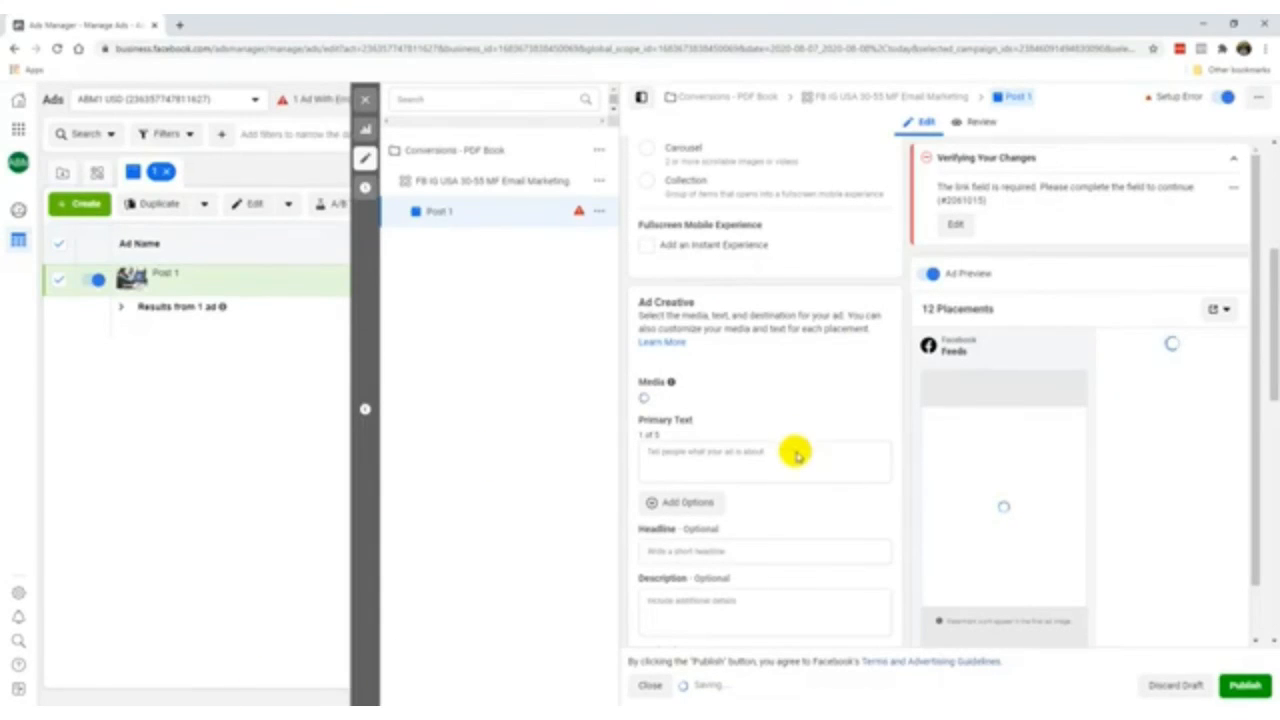
click(796, 453)
click(797, 353)
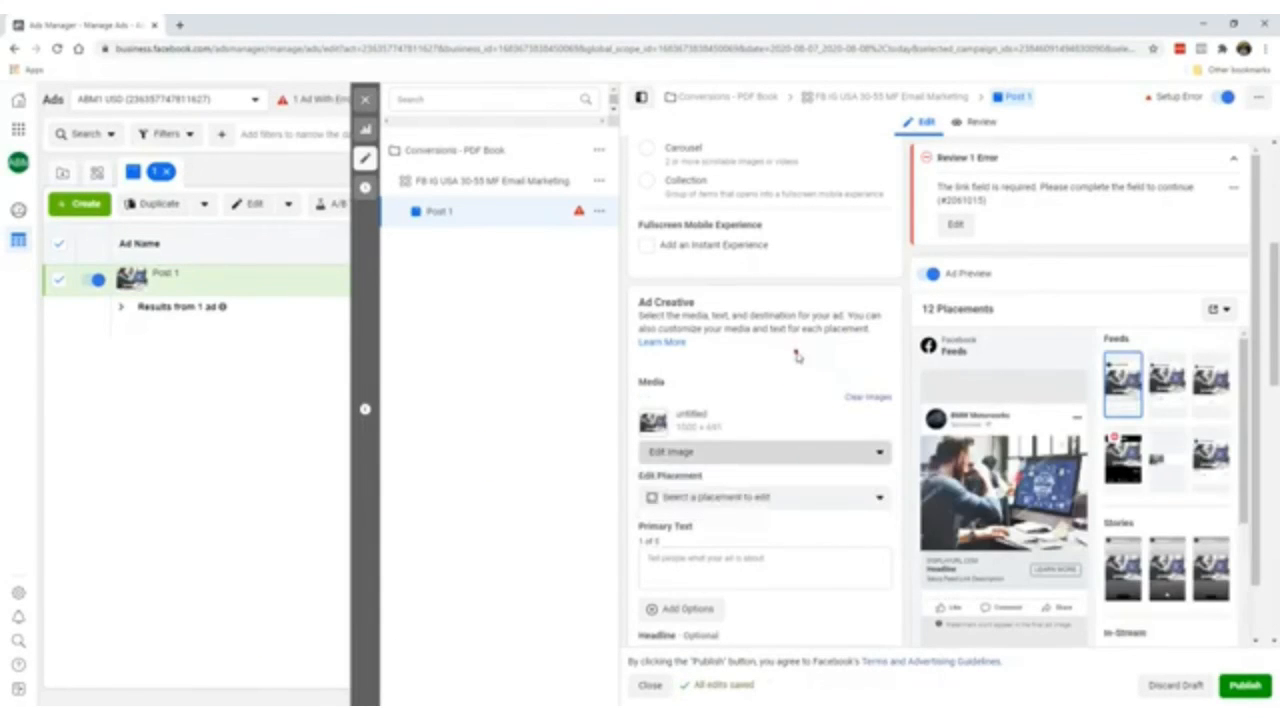
Fill the primary text with the "FREE BOOK: Ultimate FB Ads For Local Business" copy from the FB-AD-PDFBOOK Notepad file and remove its blank first line
scroll(1036, 490, down, 1)
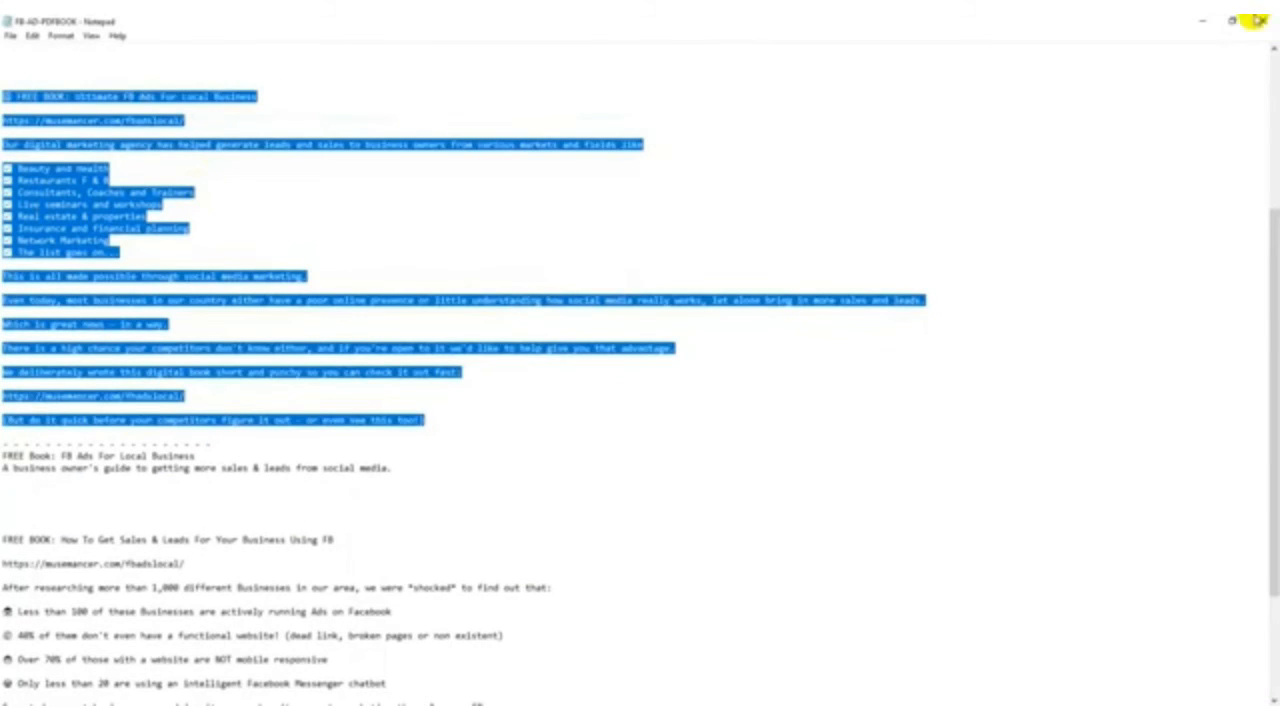
click(1257, 20)
click(780, 491)
key(ctrl+v)
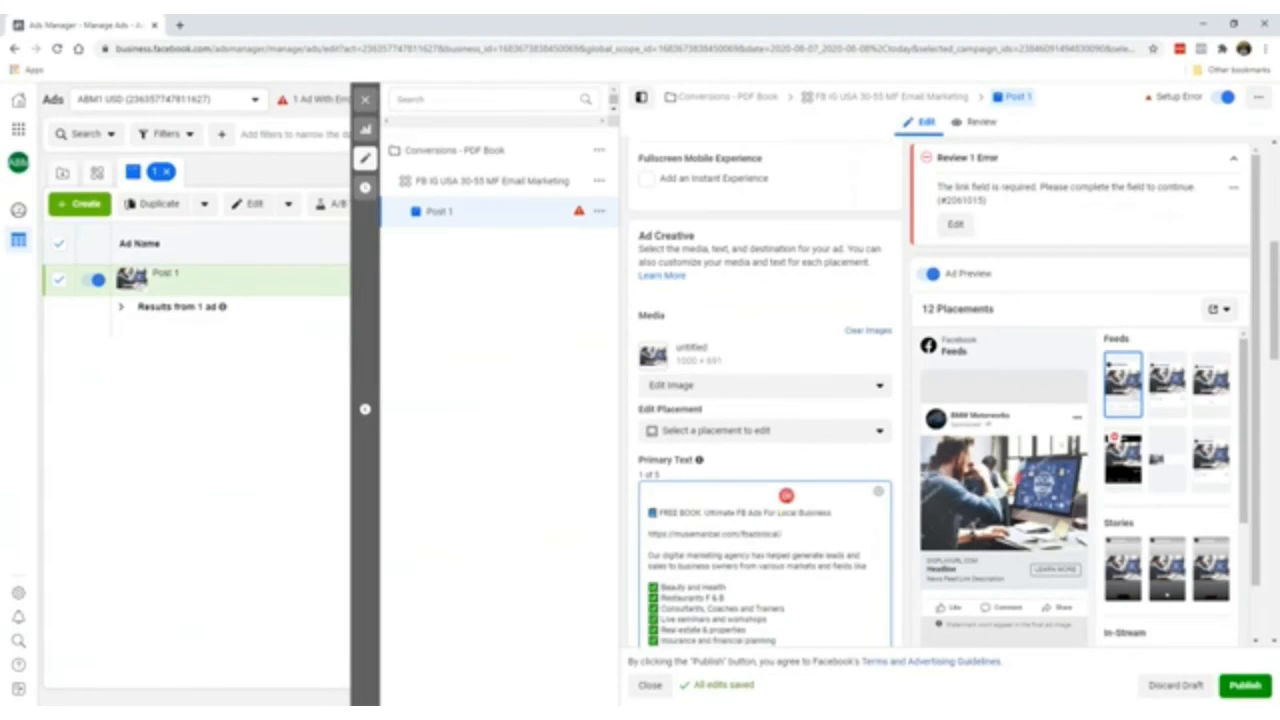
click(802, 459)
click(757, 492)
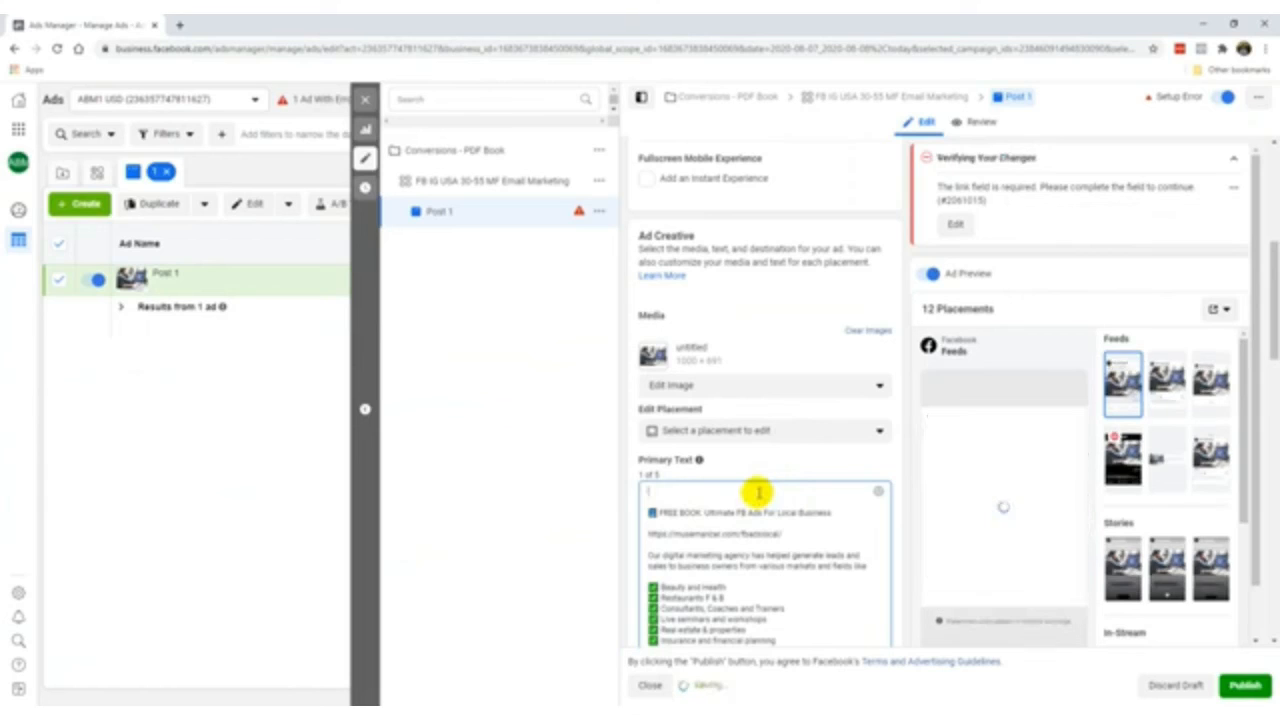
key(Delete)
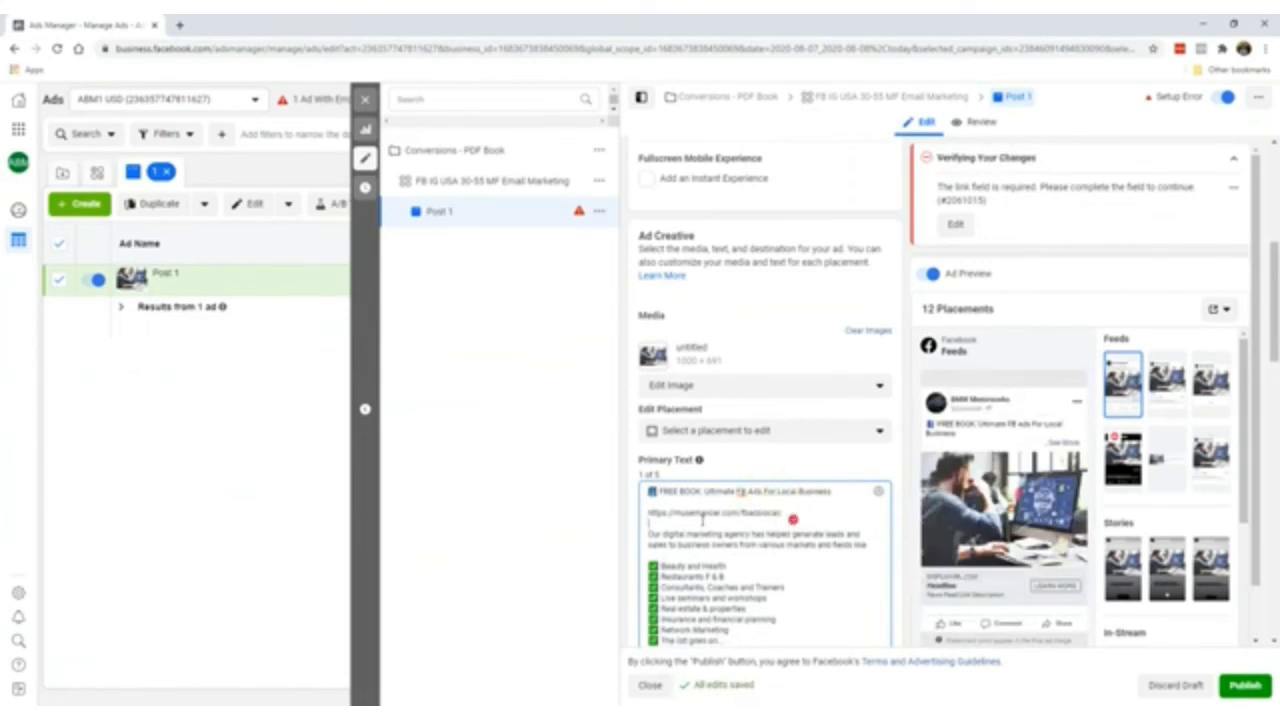
drag(784, 514, 680, 512)
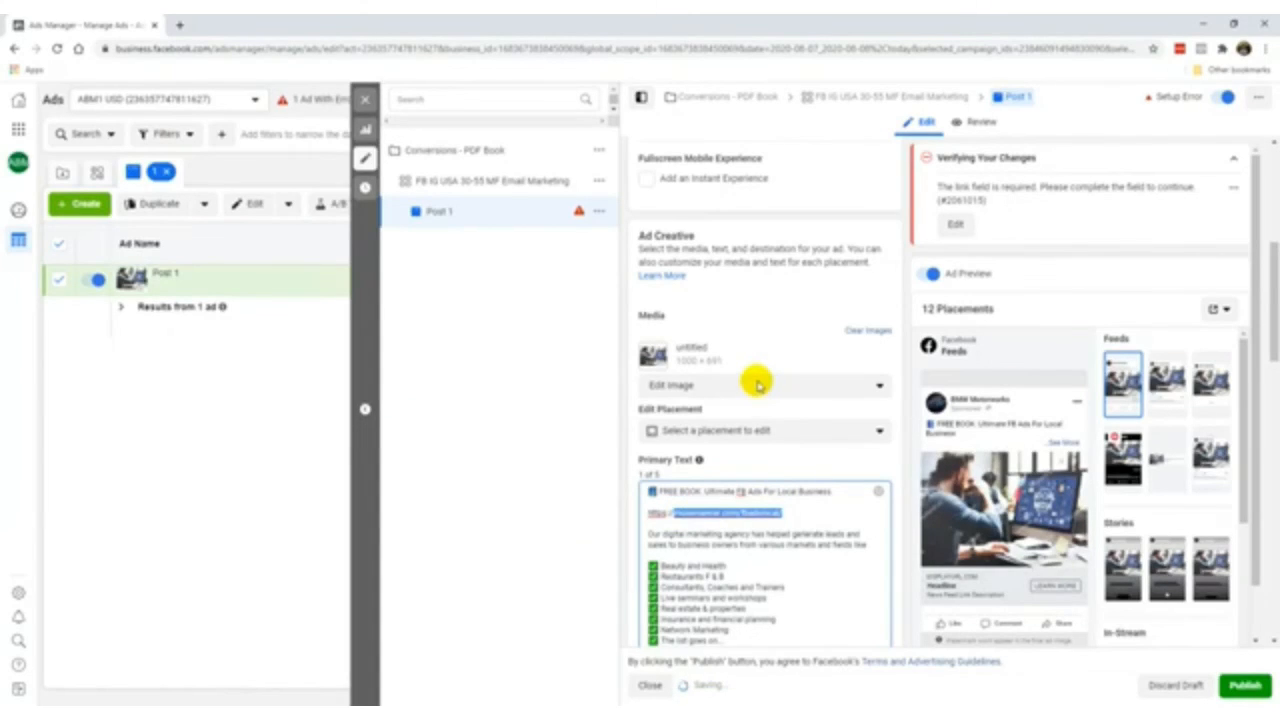
text(domain.com)
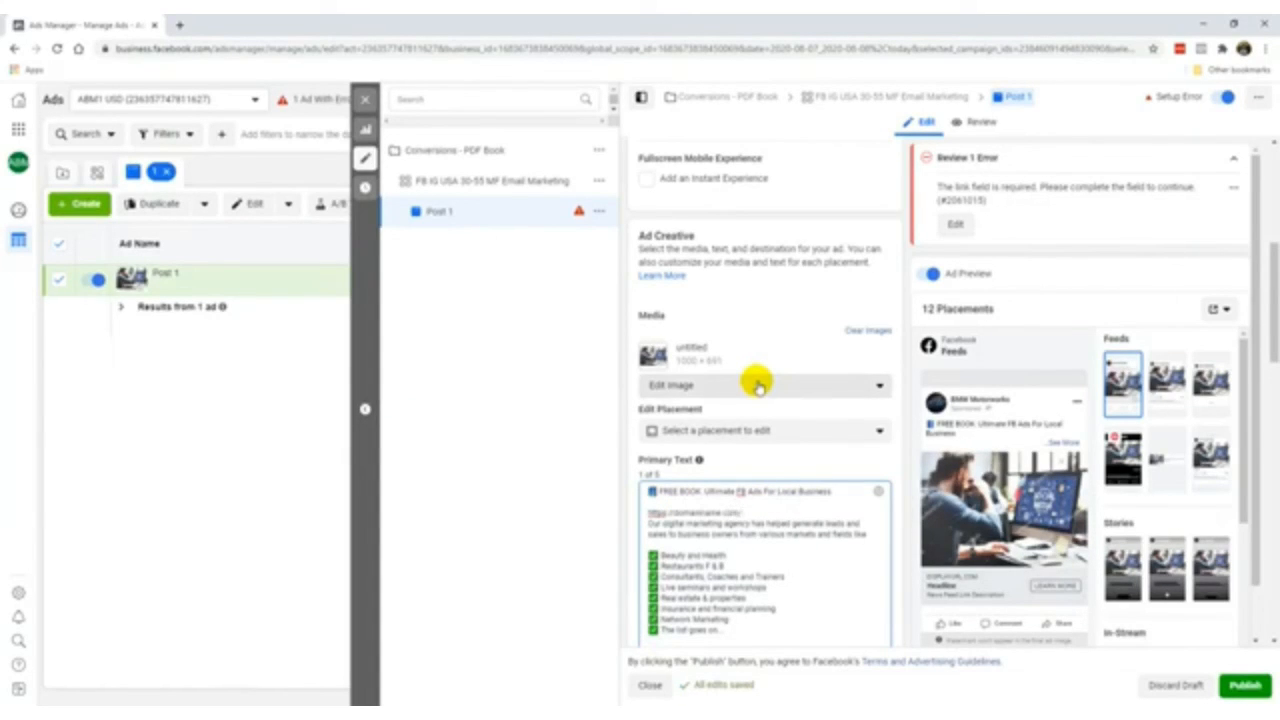
text(freeboo)
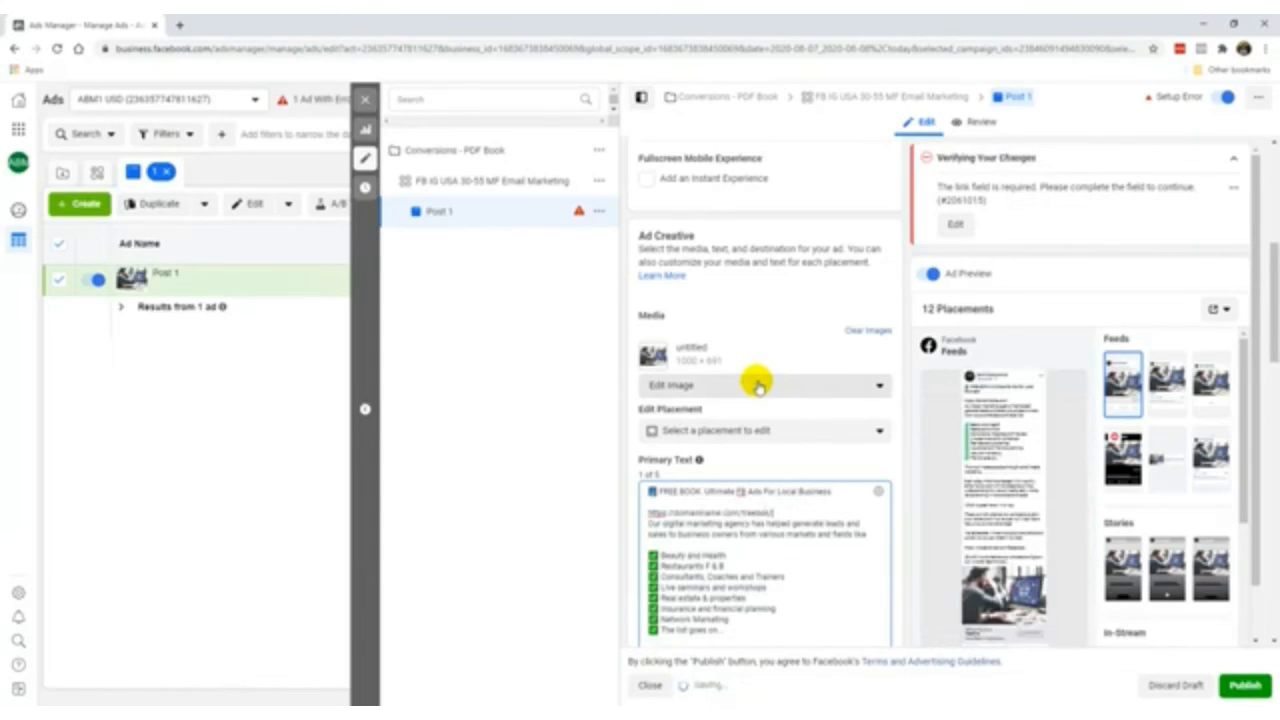
text(k)
key(Return)
key(shift+Up)
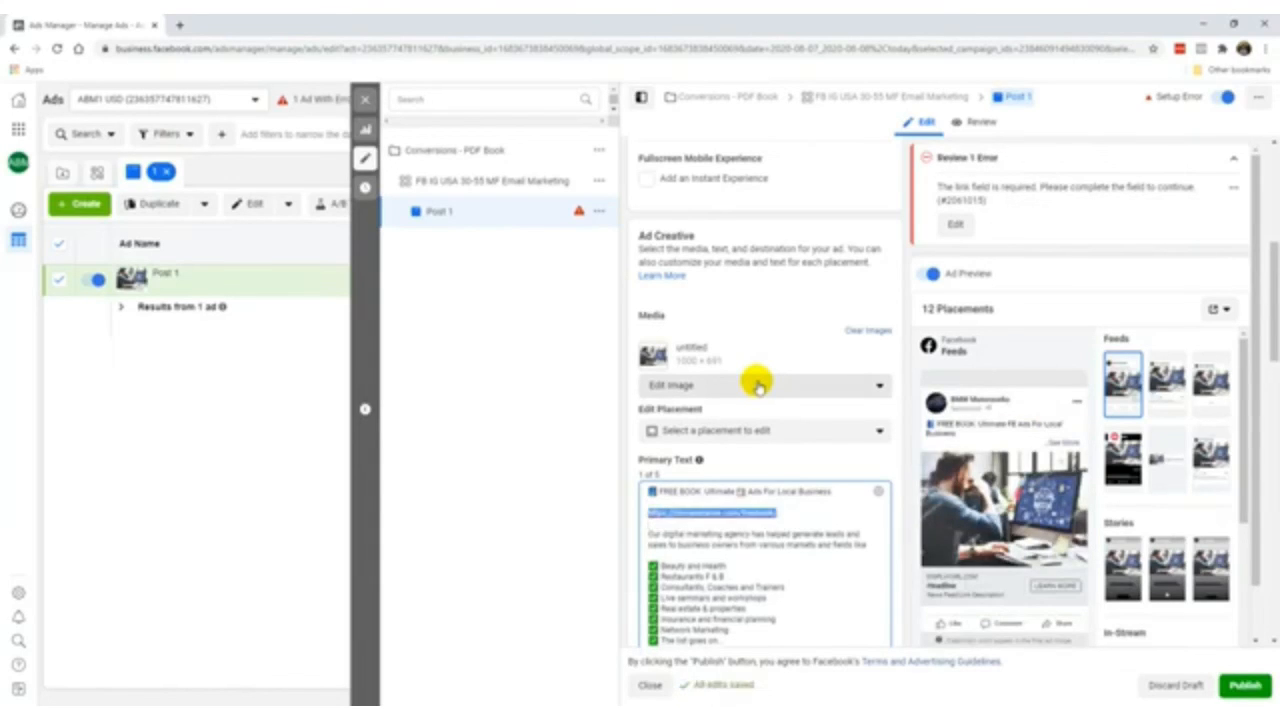
scroll(757, 526, down, 5)
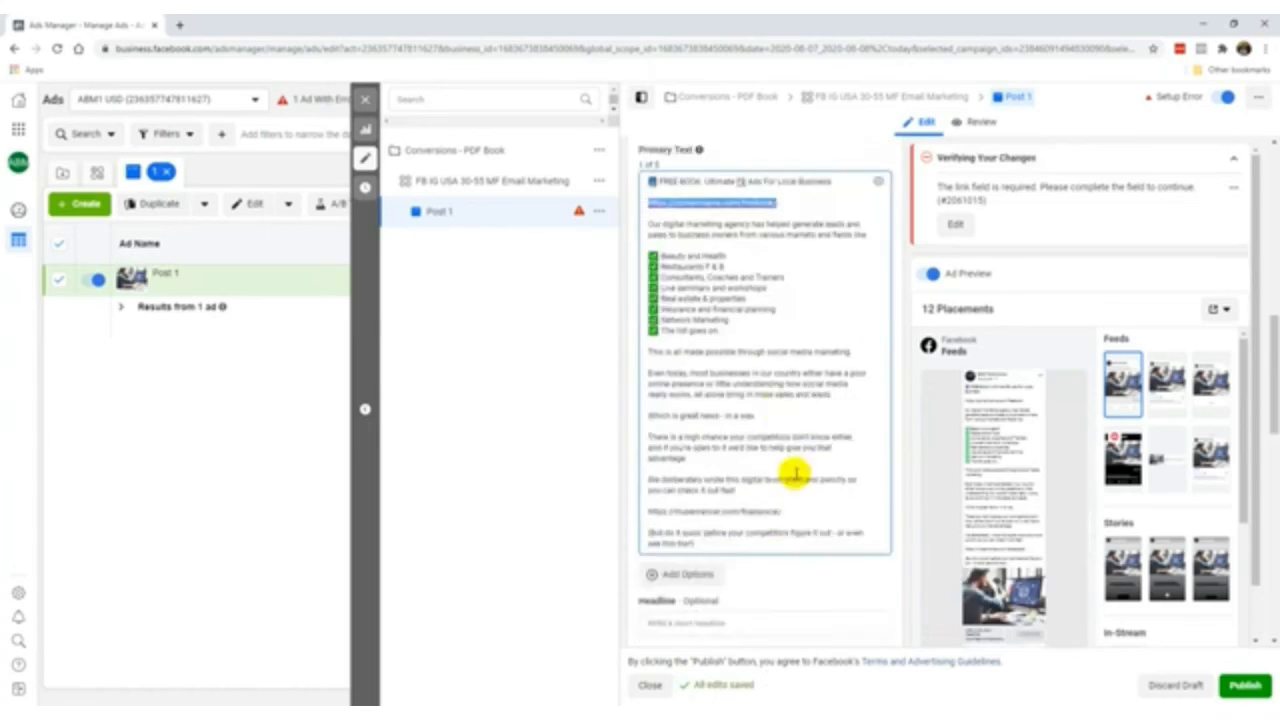
drag(783, 356, 612, 356)
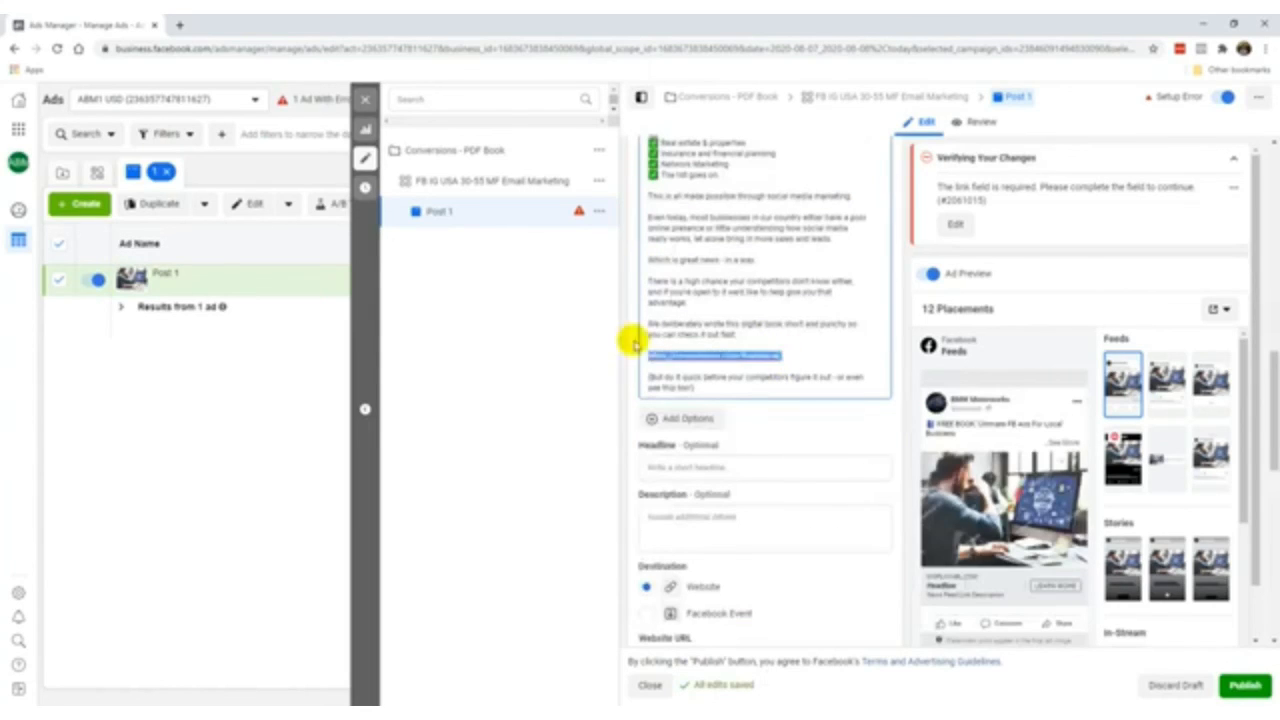
text(https://supermanner.com/freebook/)
click(768, 363)
key(BackSpace)
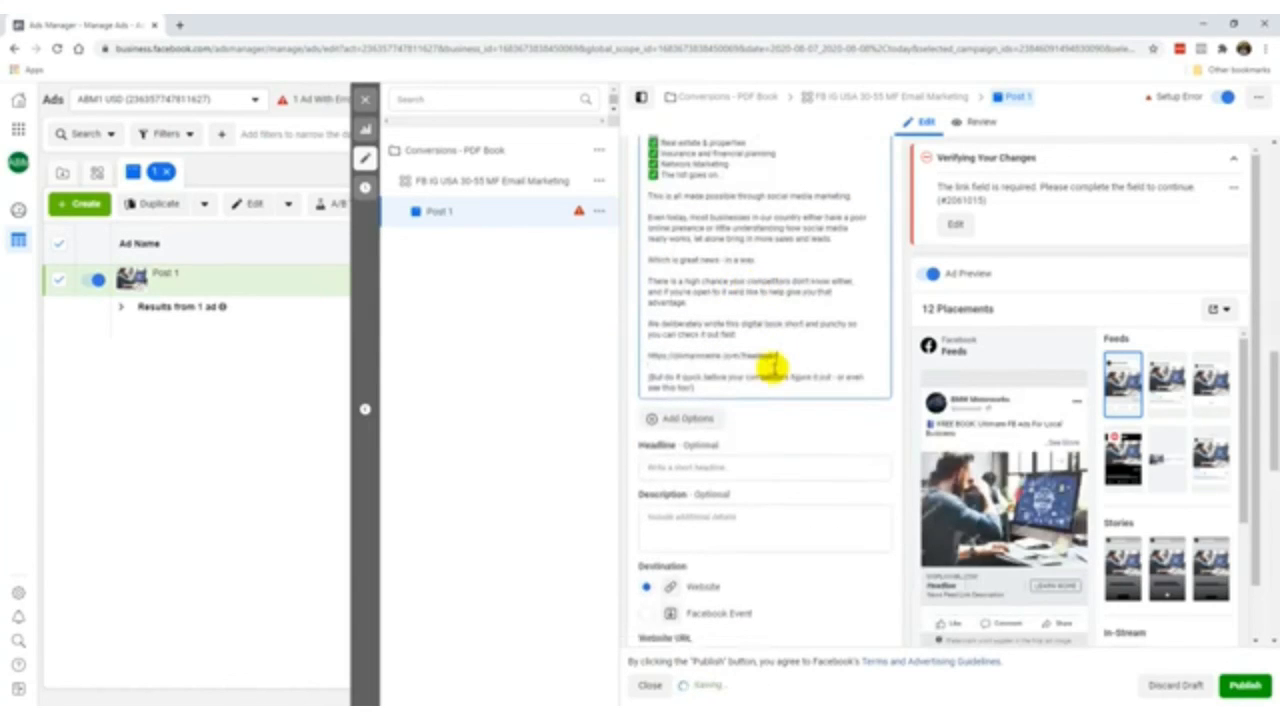
Examine the edited primary text and its checklist alongside the feed preview
scroll(800, 338, up, 2)
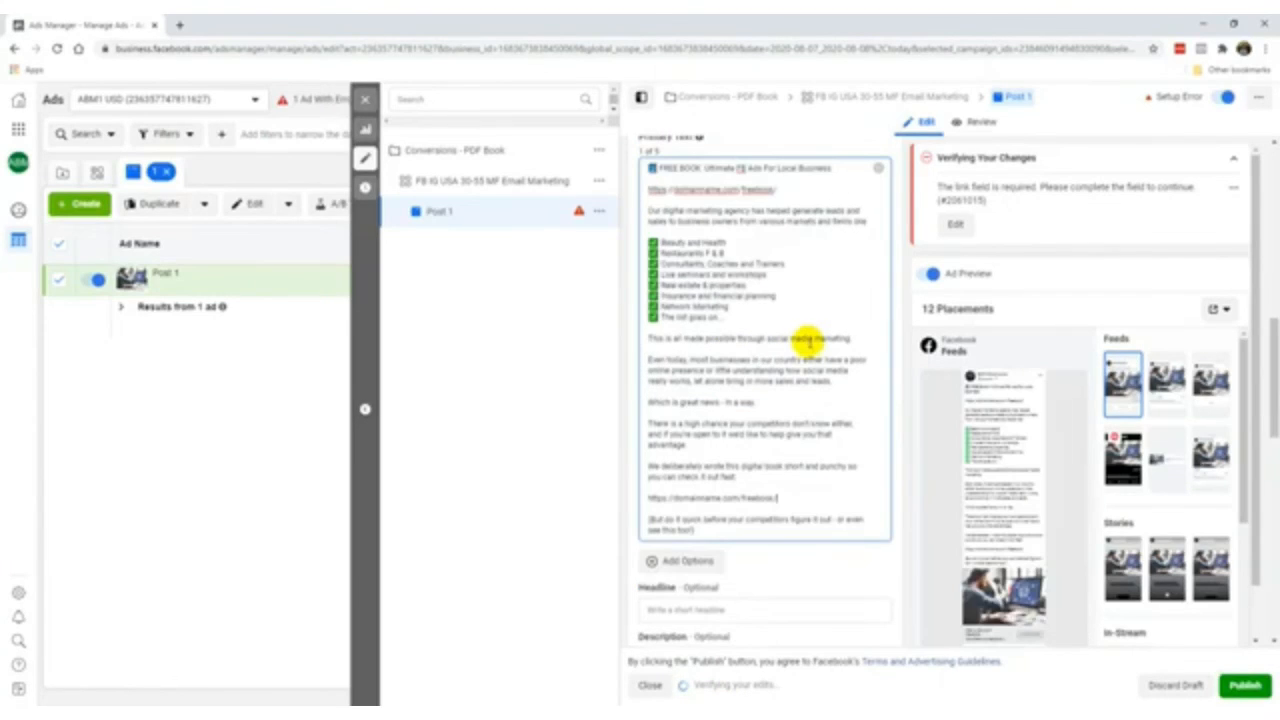
scroll(808, 340, up, 2)
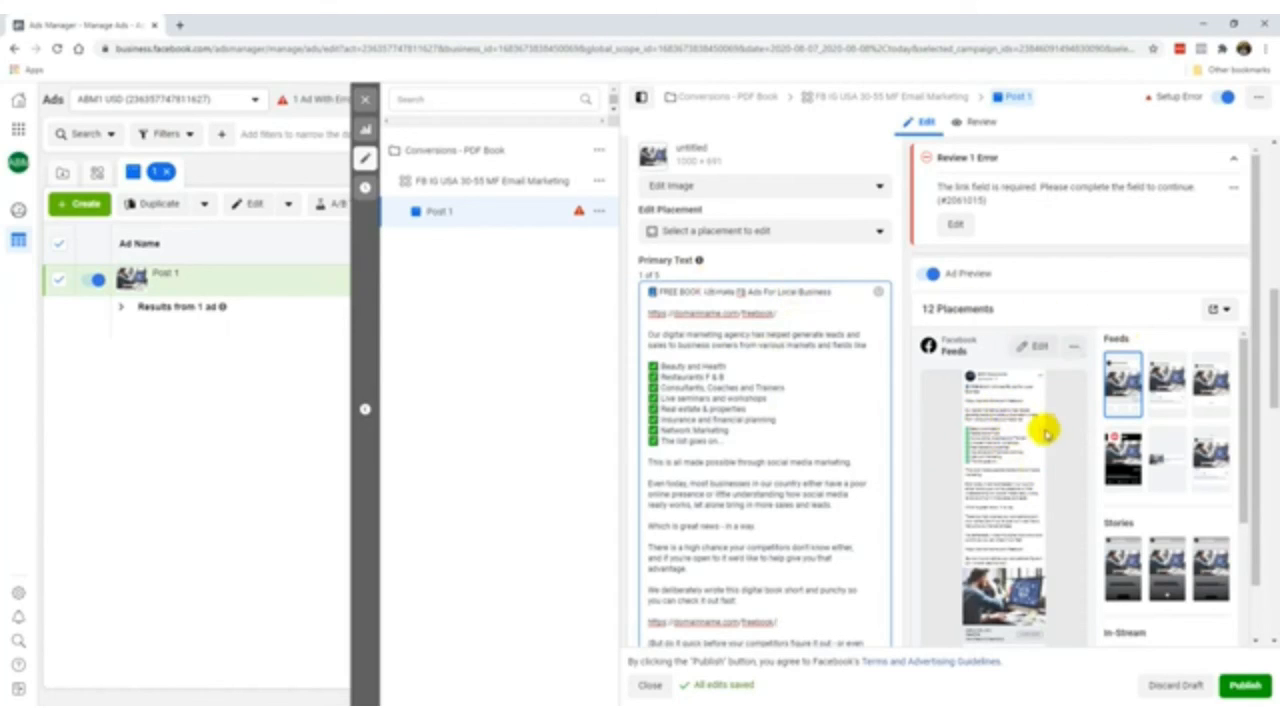
scroll(636, 377, down, 5)
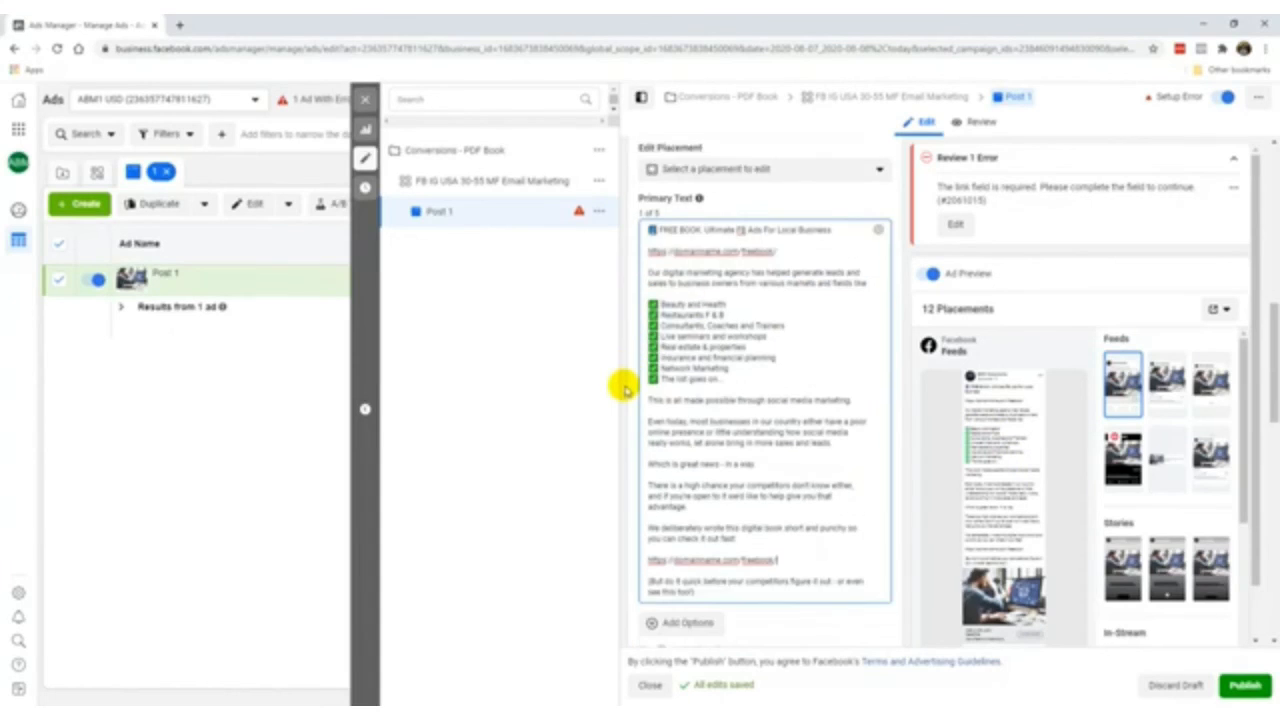
scroll(737, 270, up, 4)
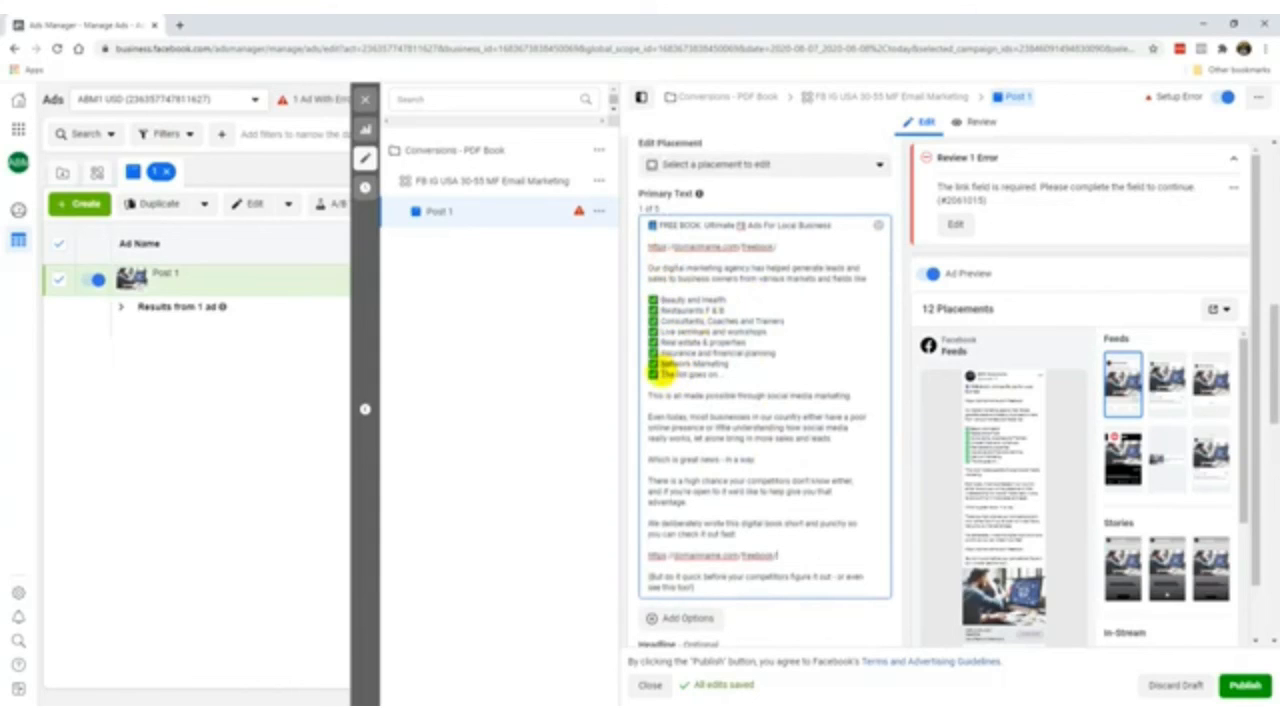
click(708, 355)
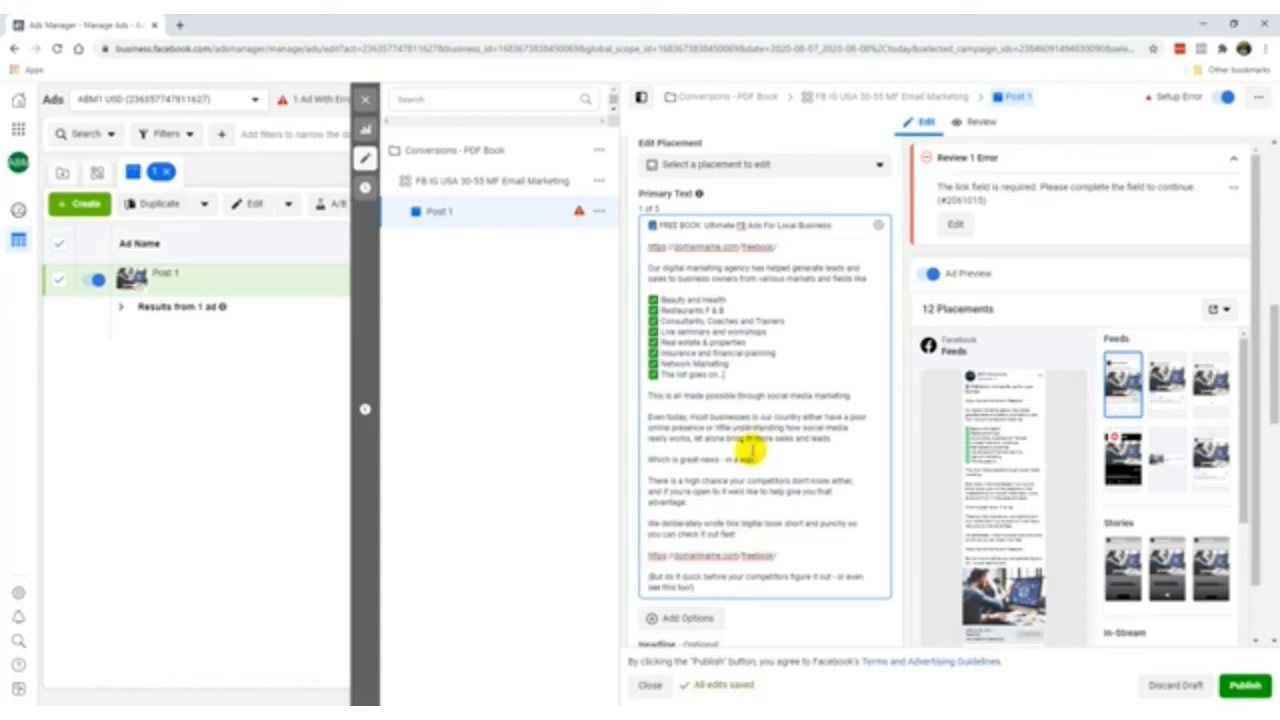
Copy "FREE Book: FB Ads For Local Business" from the FB-AD-PDFBOOK Notepad file into the ad's headline
scroll(749, 450, down, 3)
click(770, 465)
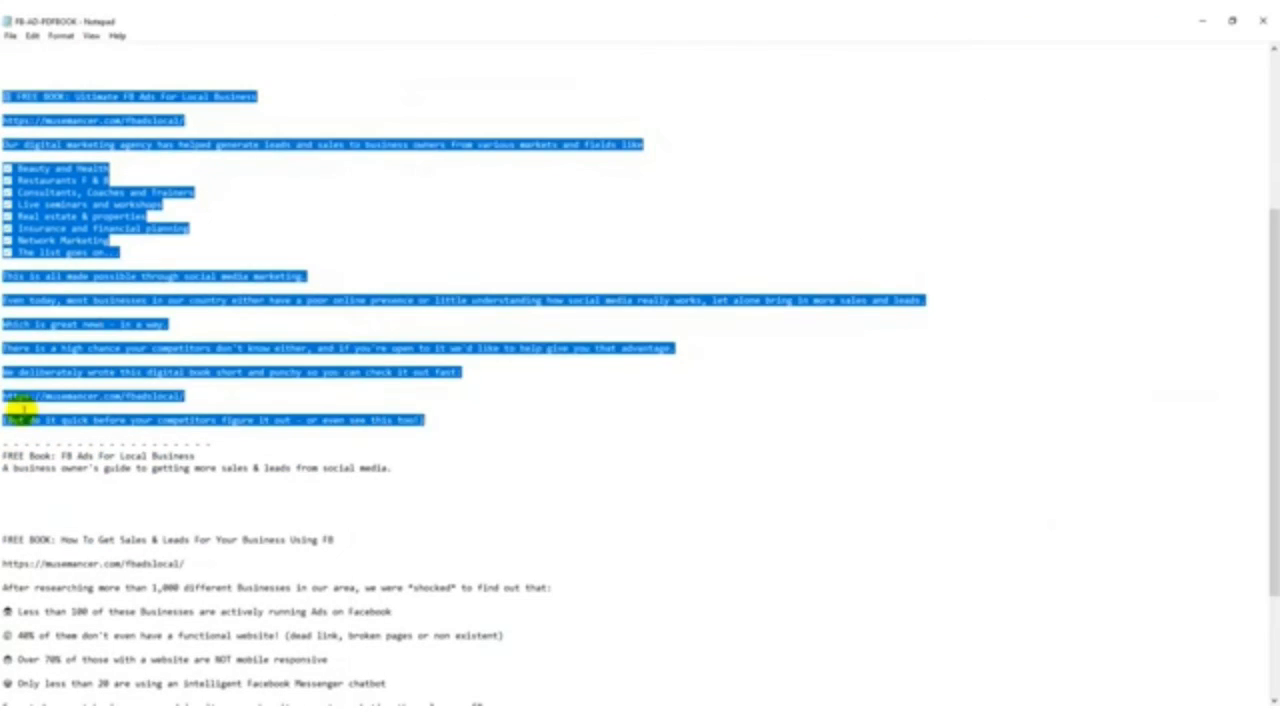
drag(3, 455, 200, 457)
key(ctrl+c)
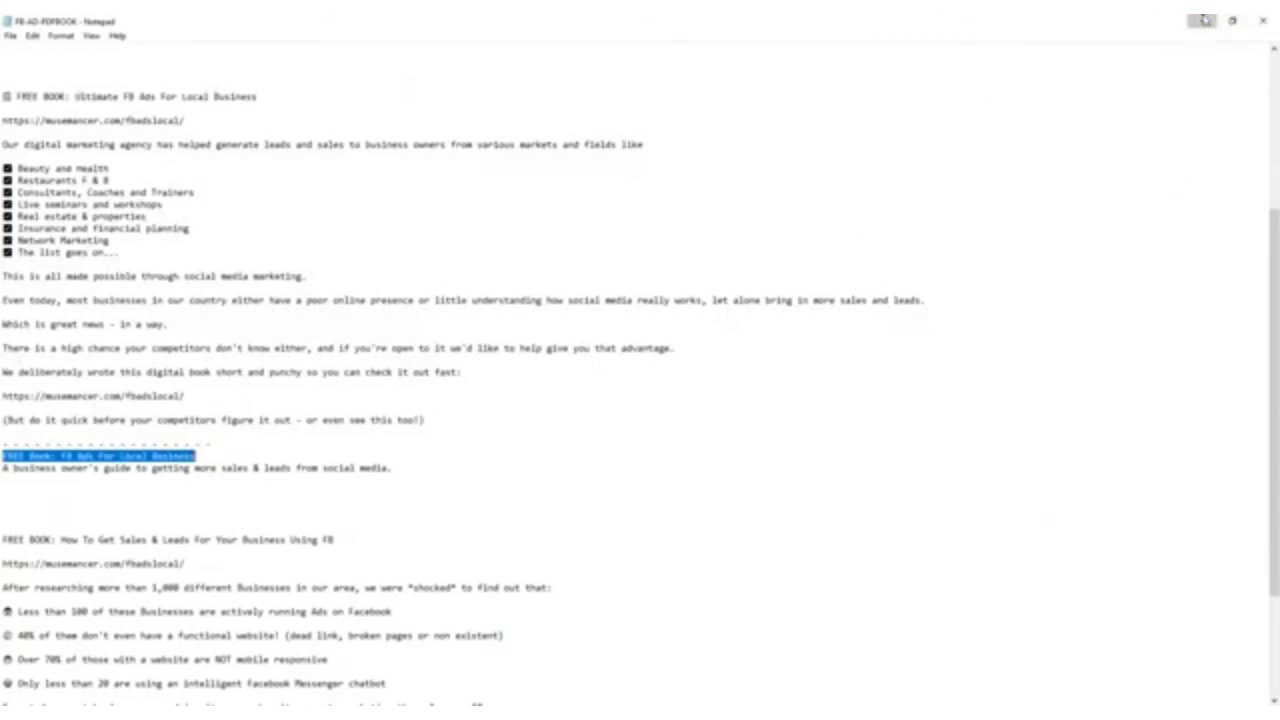
click(1265, 20)
key(ctrl+v)
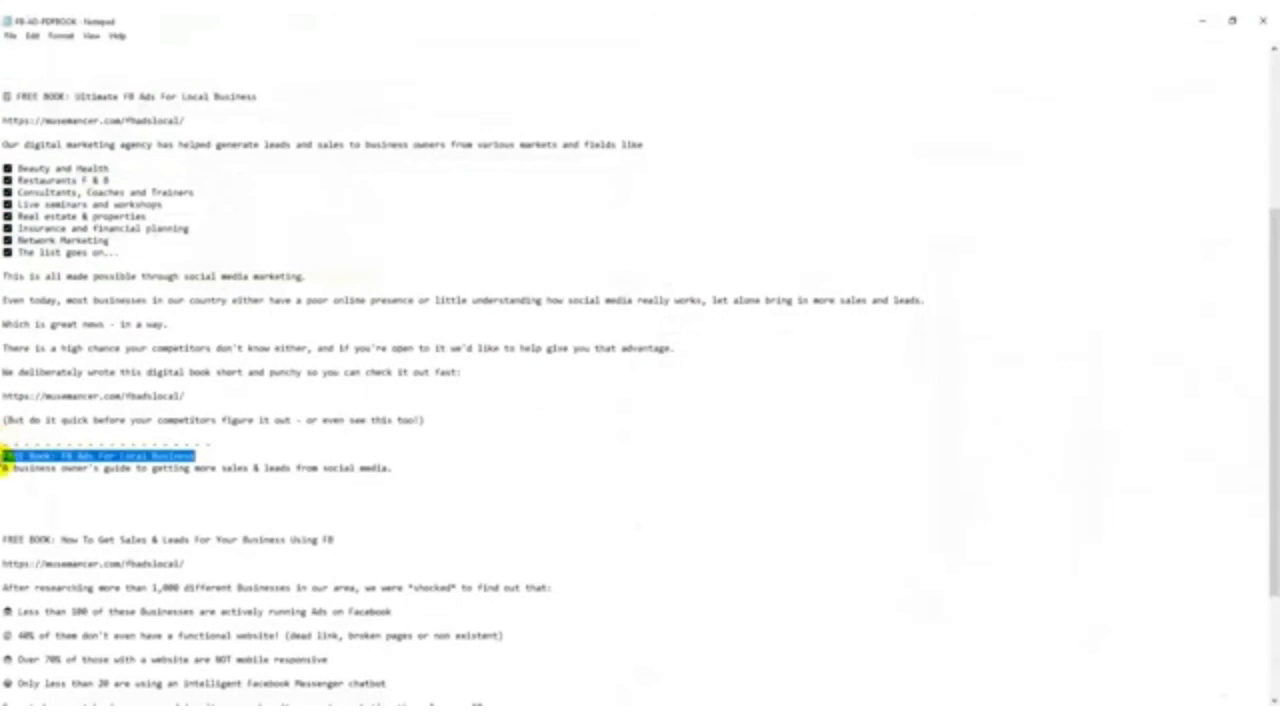
Copy "A business owner's guide to getting more sales & leads from social media." from the Notepad file into the ad's description
click(3, 464)
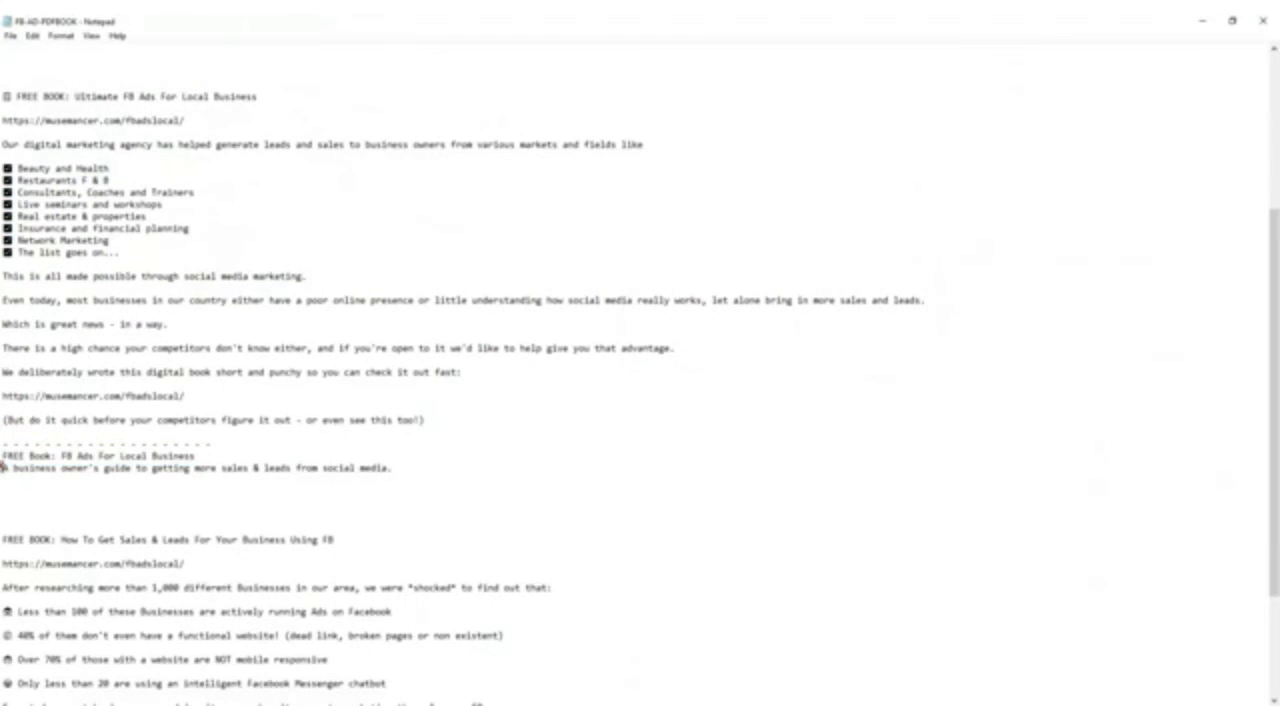
shift+click(406, 466)
key(ctrl+c)
click(1202, 20)
click(694, 560)
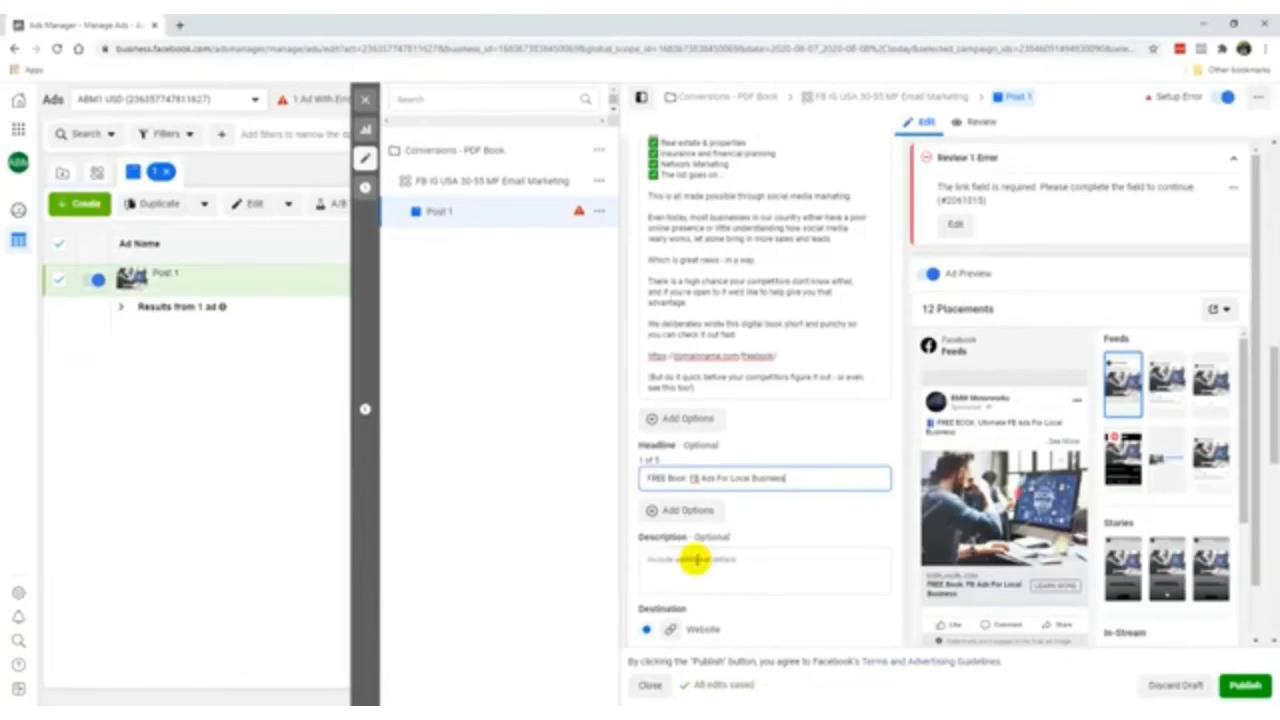
click(684, 560)
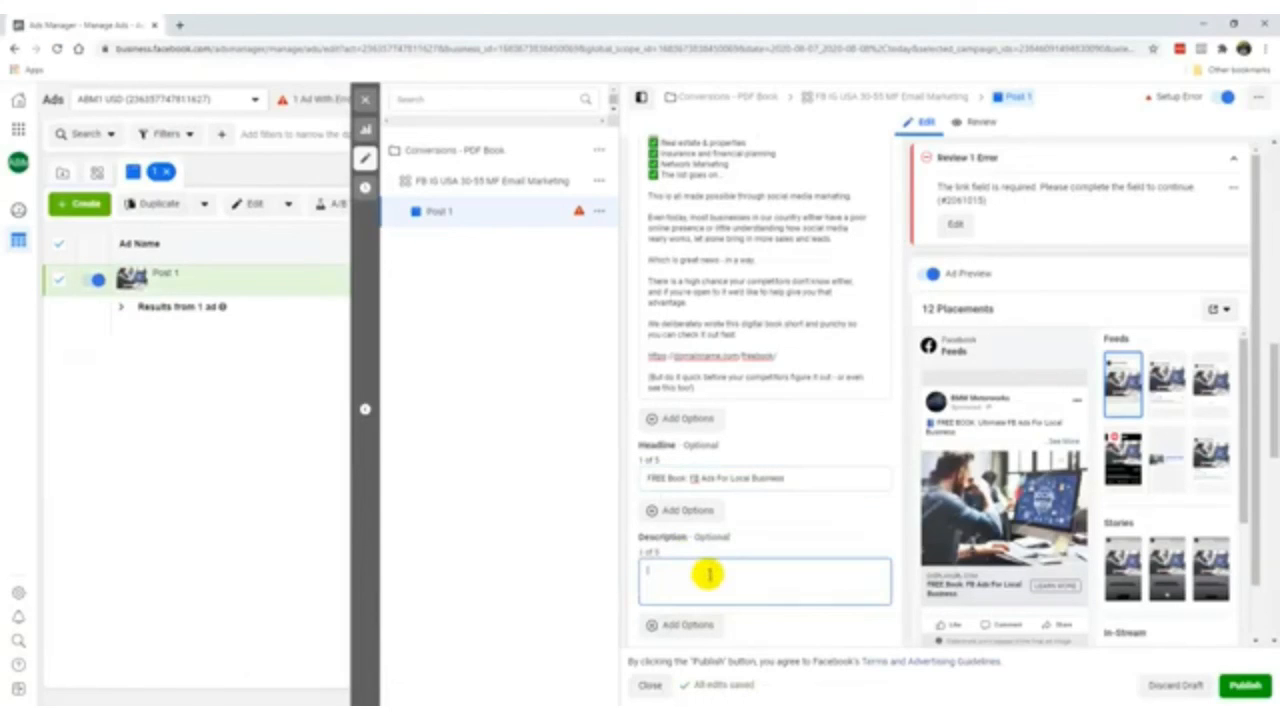
right_click(708, 574)
click(770, 462)
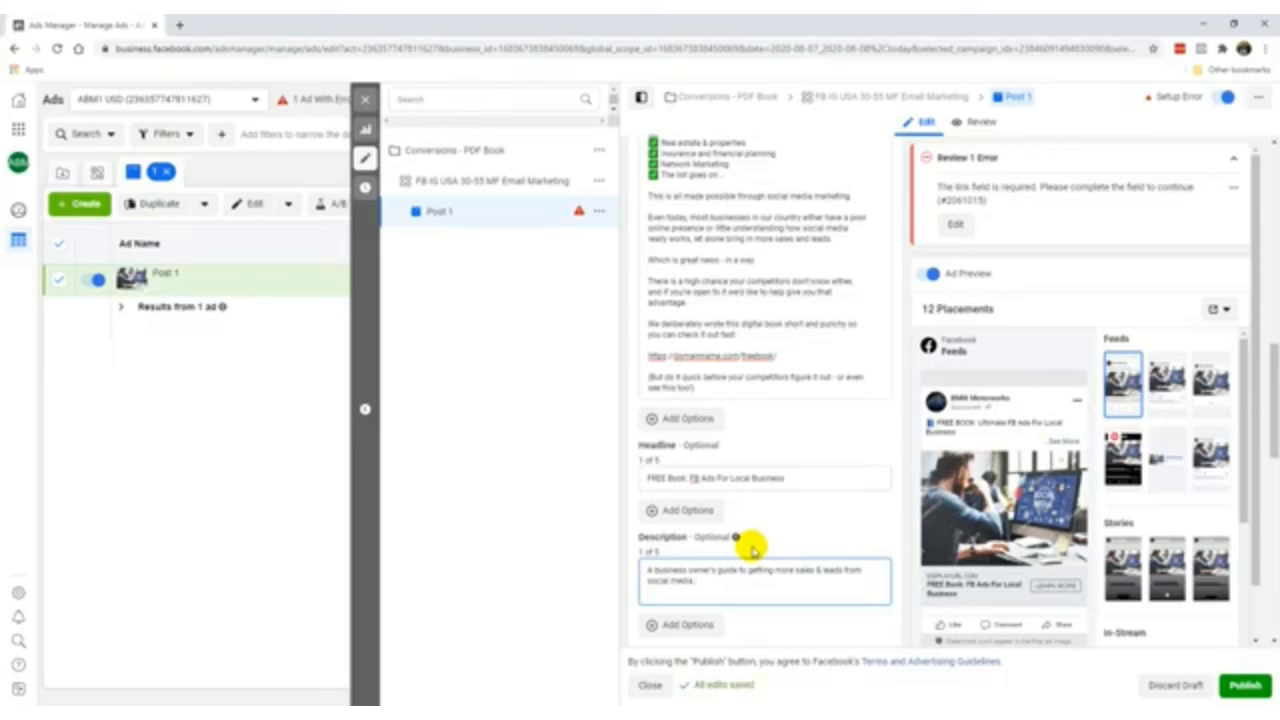
click(753, 551)
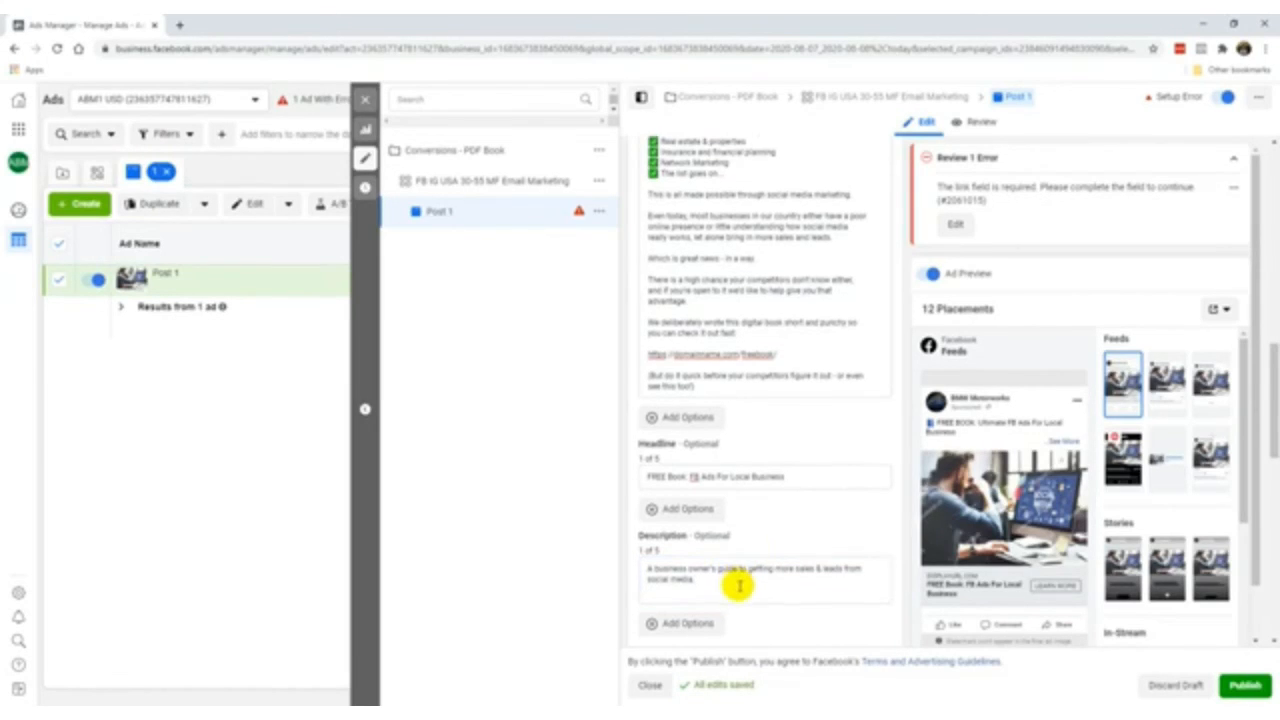
scroll(738, 587, down, 1)
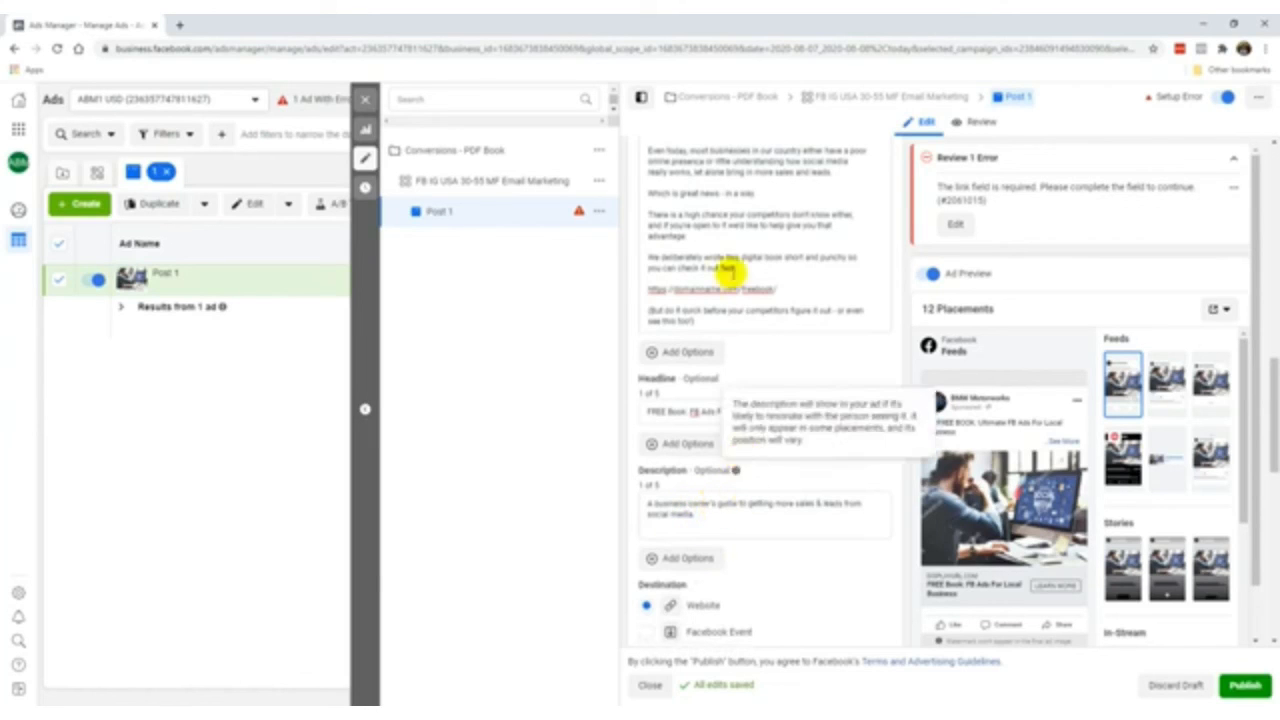
drag(790, 290, 646, 289)
key(ctrl+c)
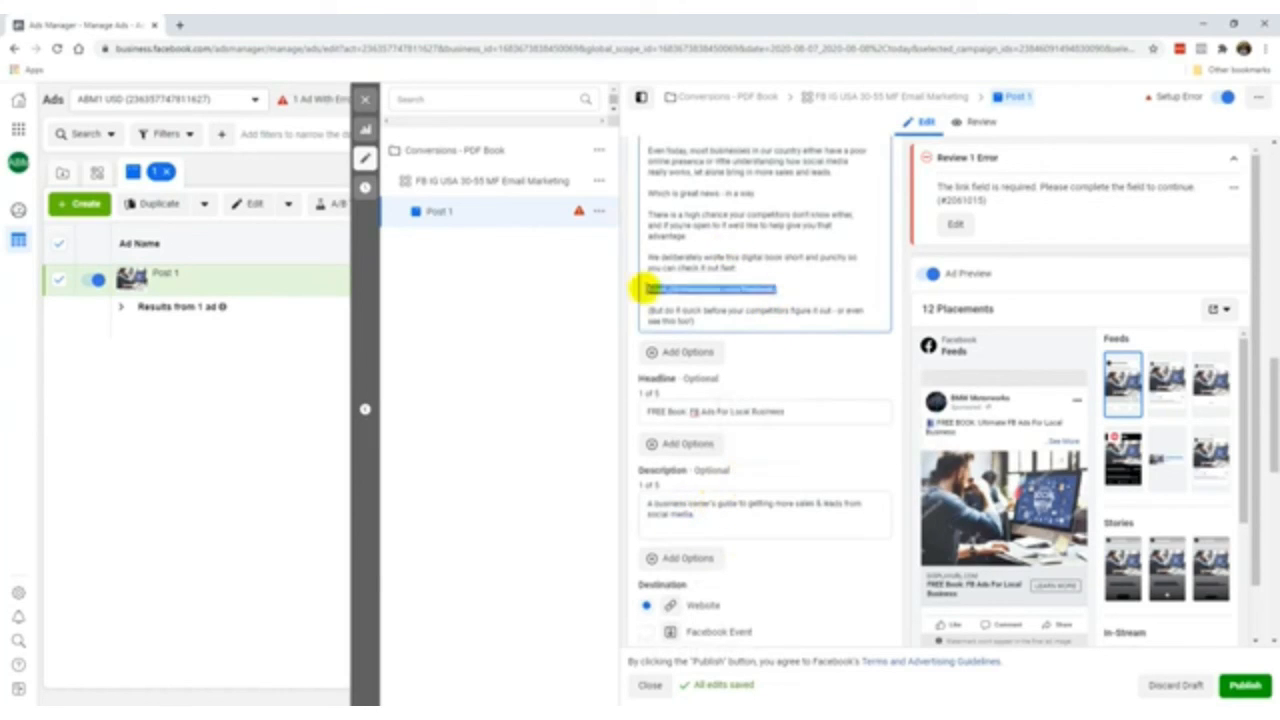
scroll(787, 510, down, 2)
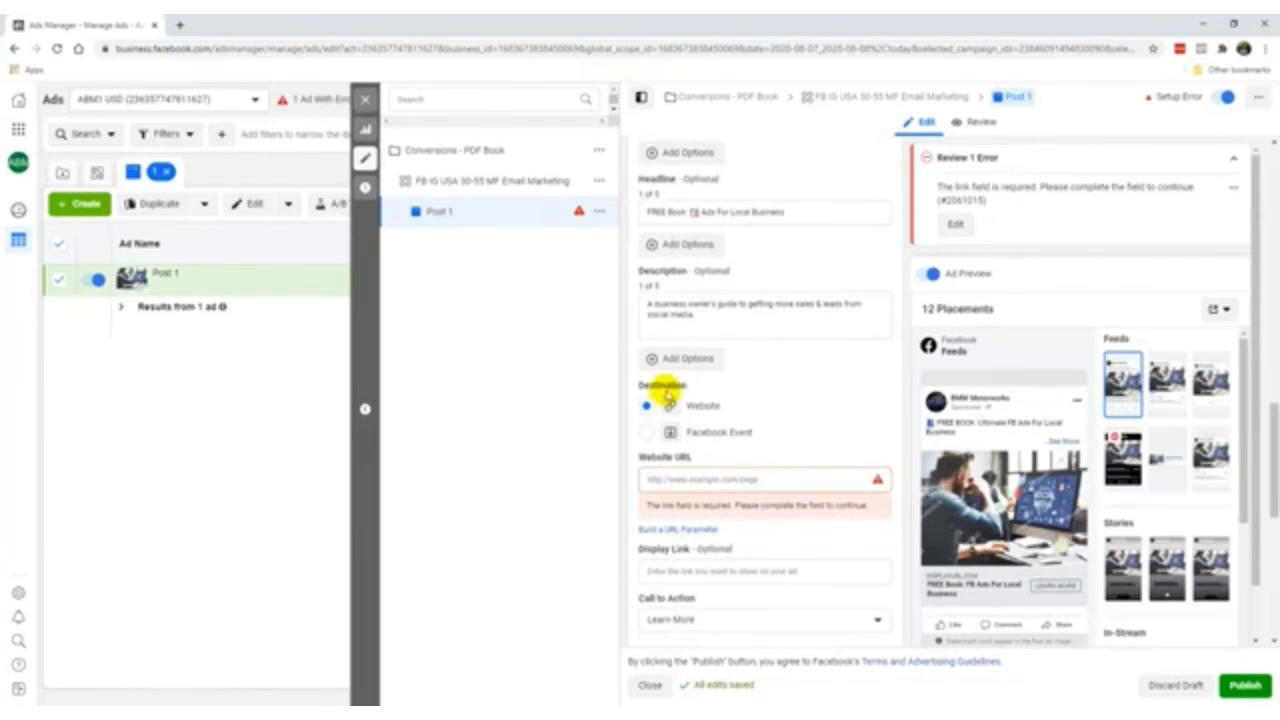
click(685, 478)
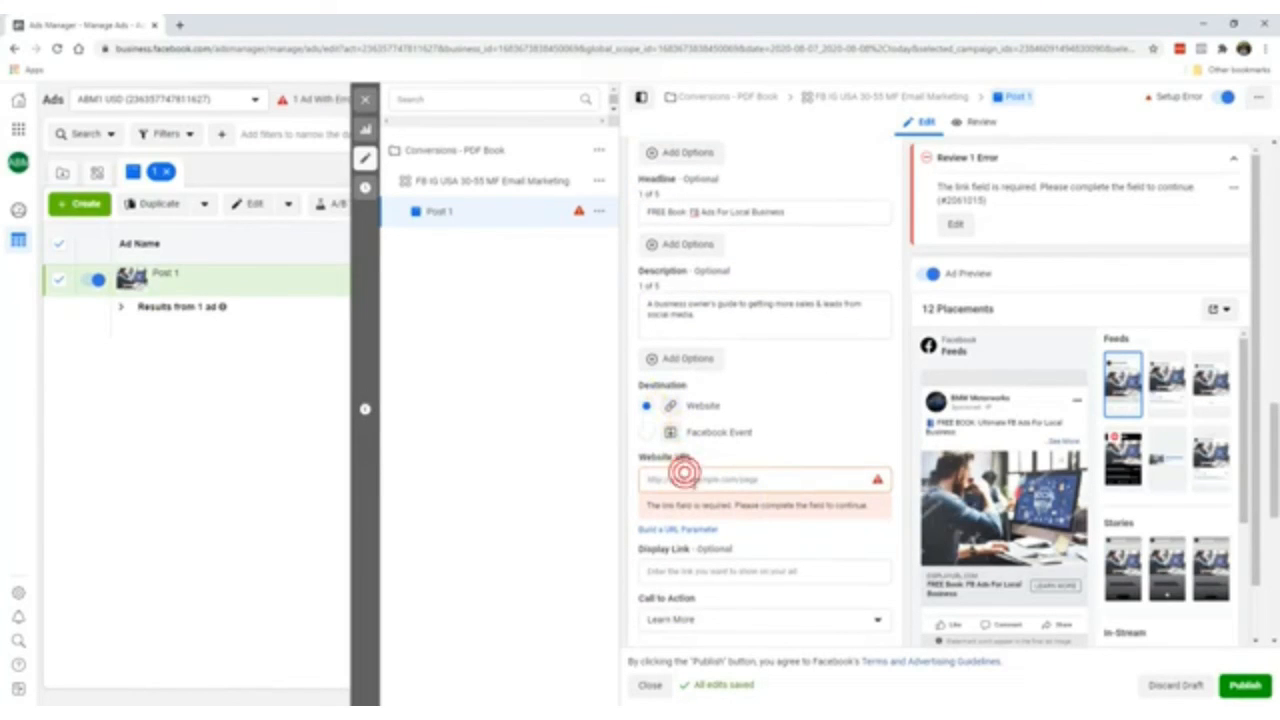
key(ctrl+v)
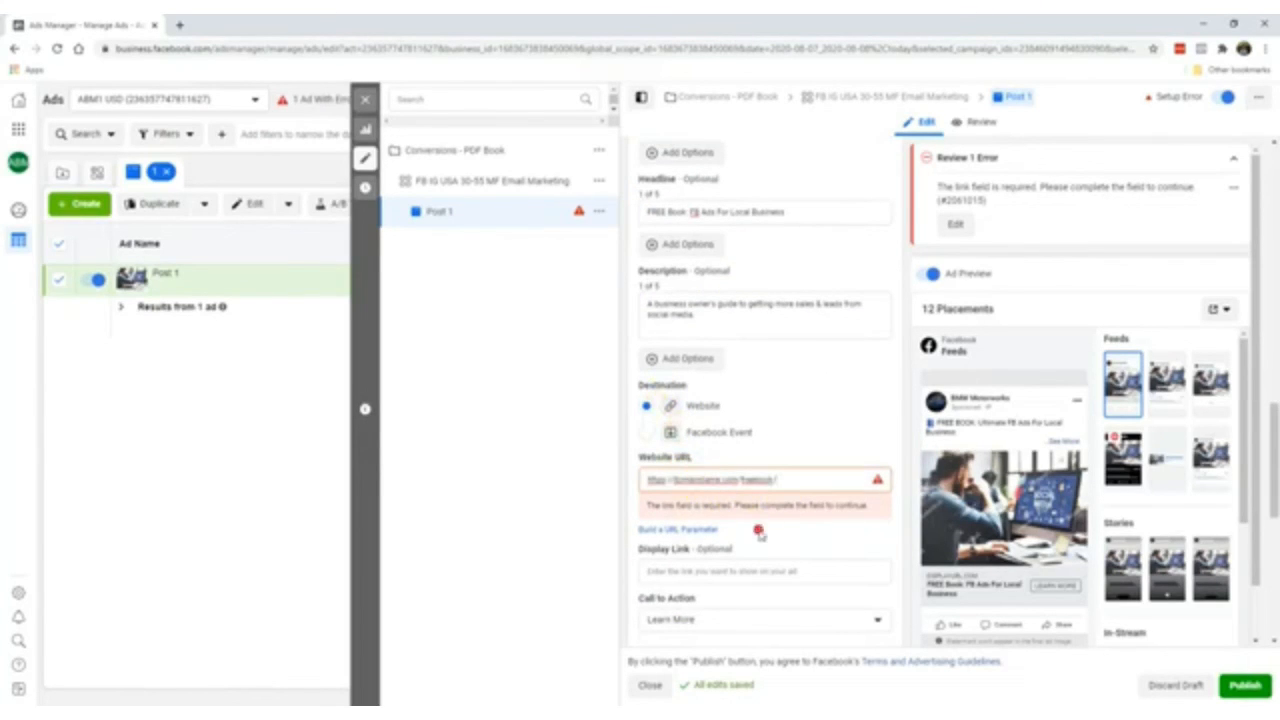
click(759, 531)
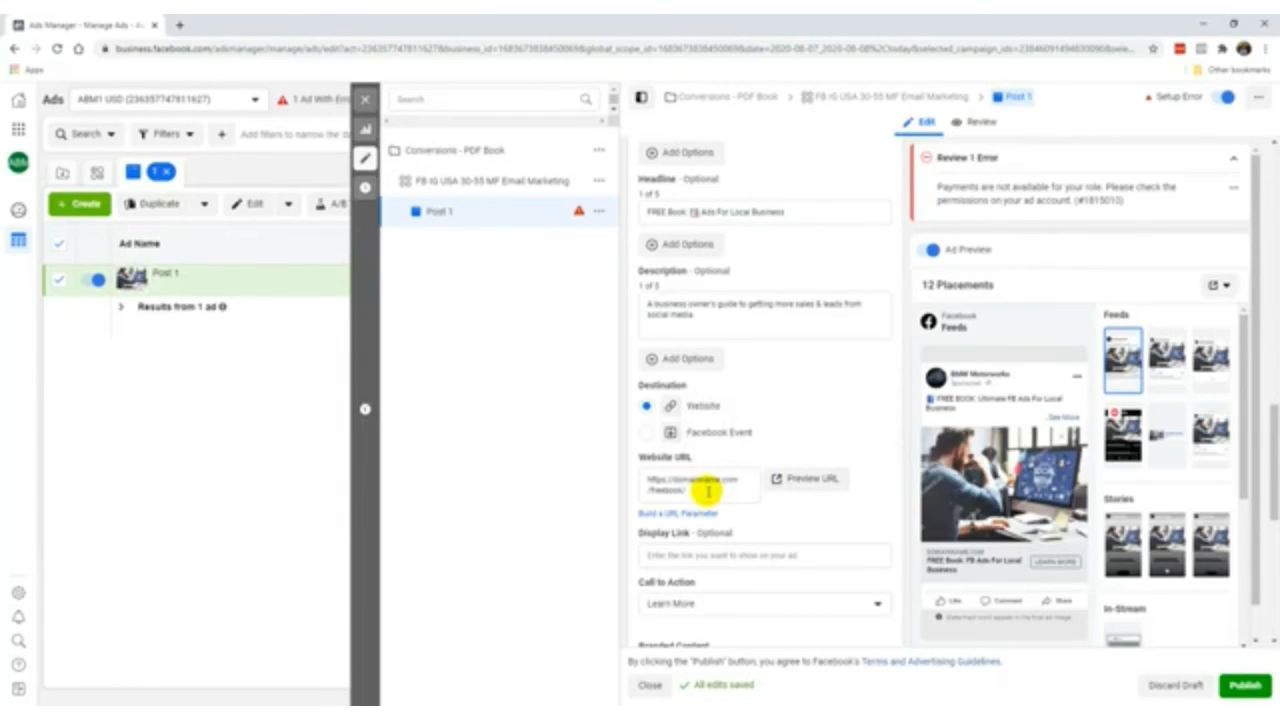
click(754, 557)
key(ctrl+v)
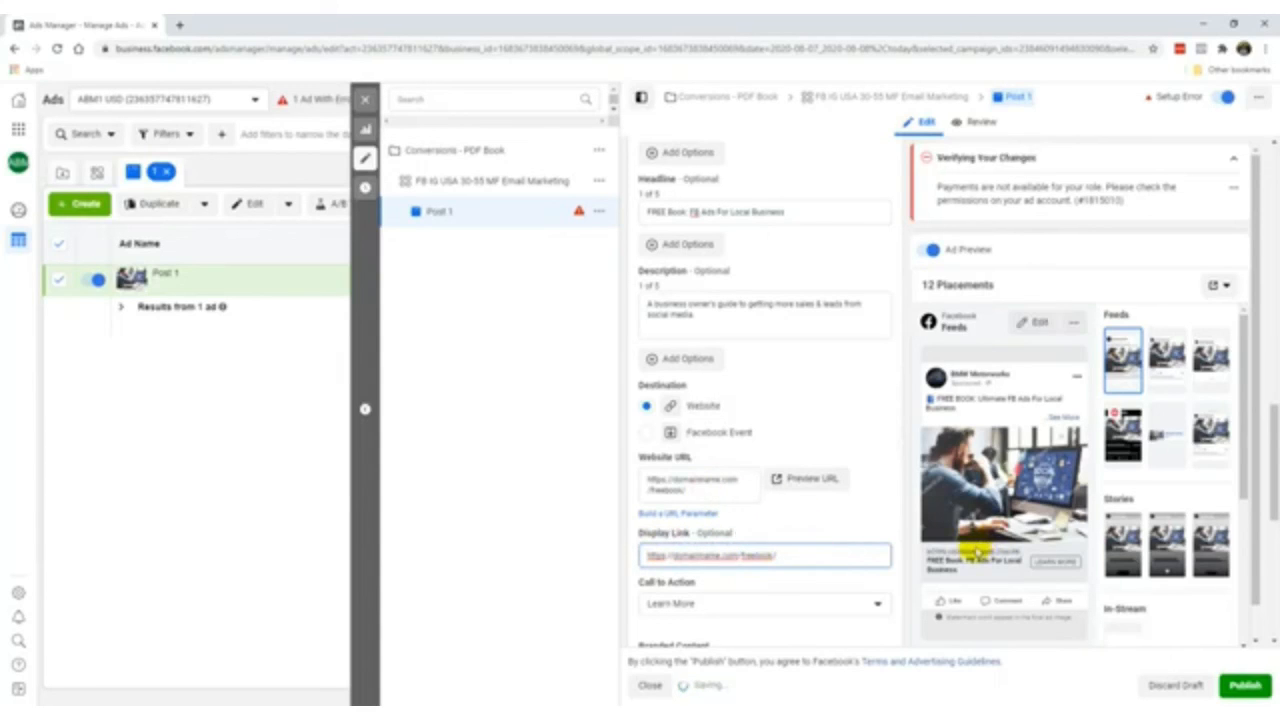
double_click(675, 555)
click(651, 555)
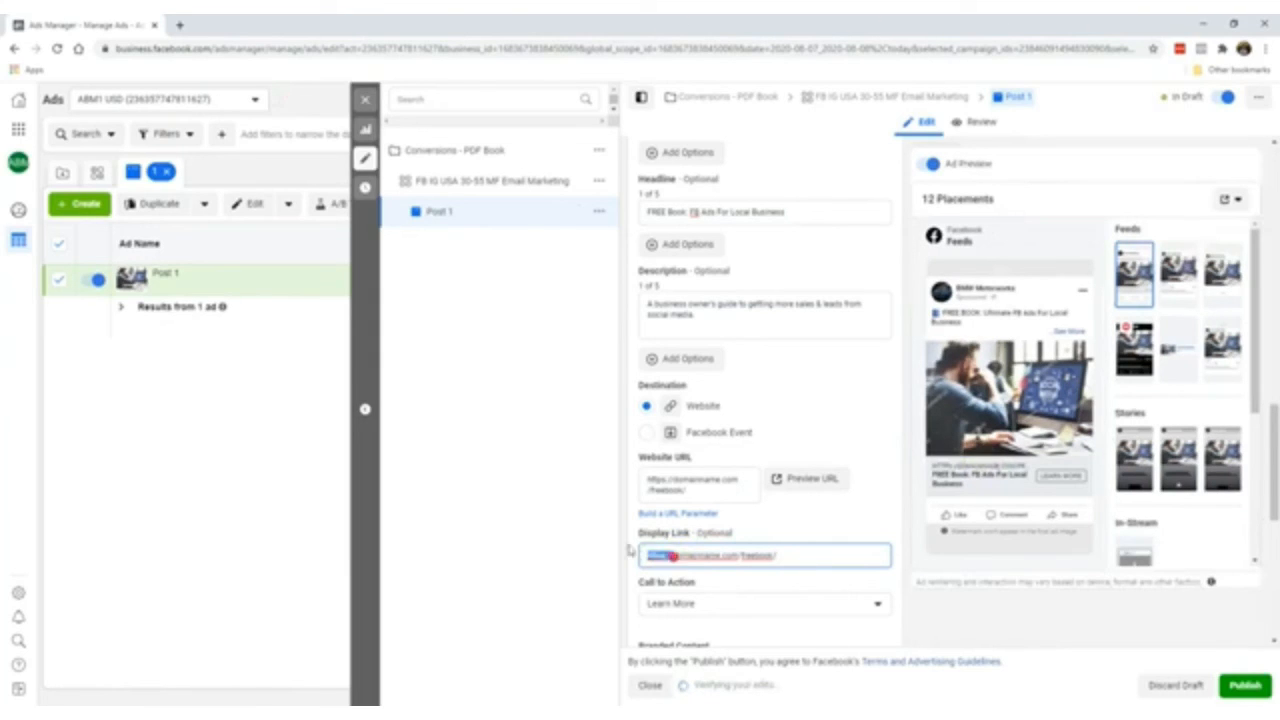
key(BackSpace)
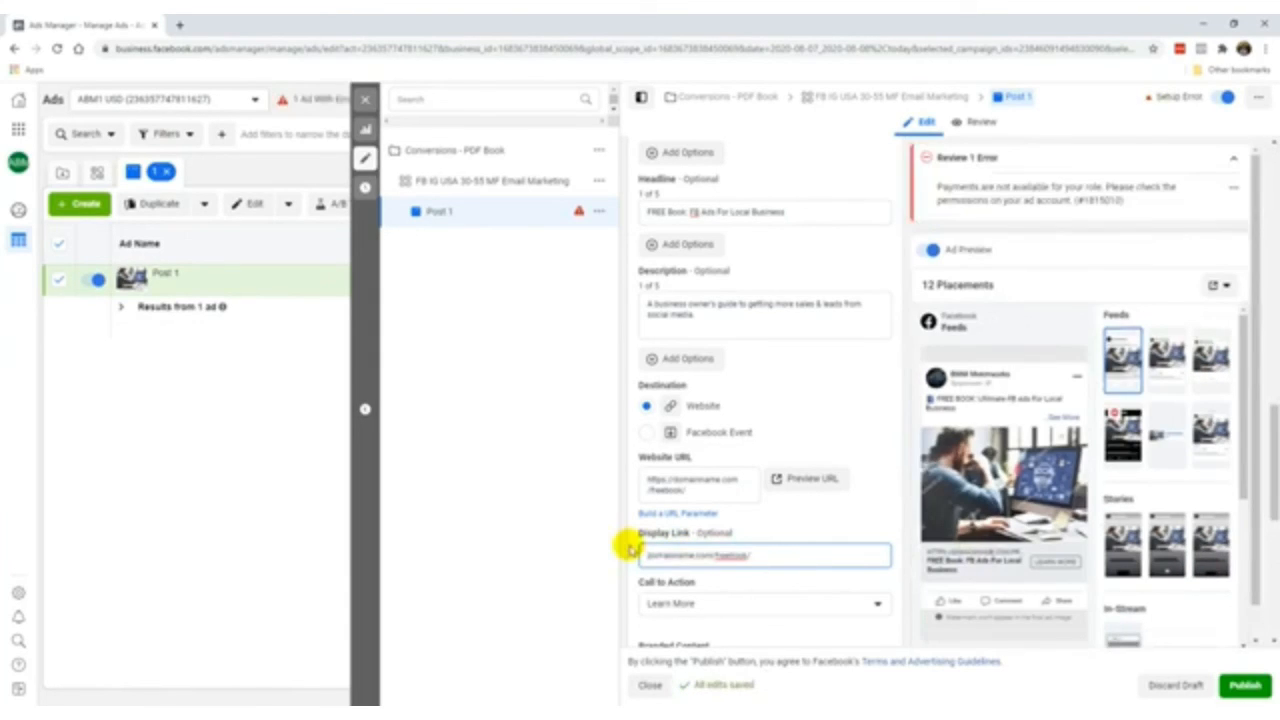
click(634, 551)
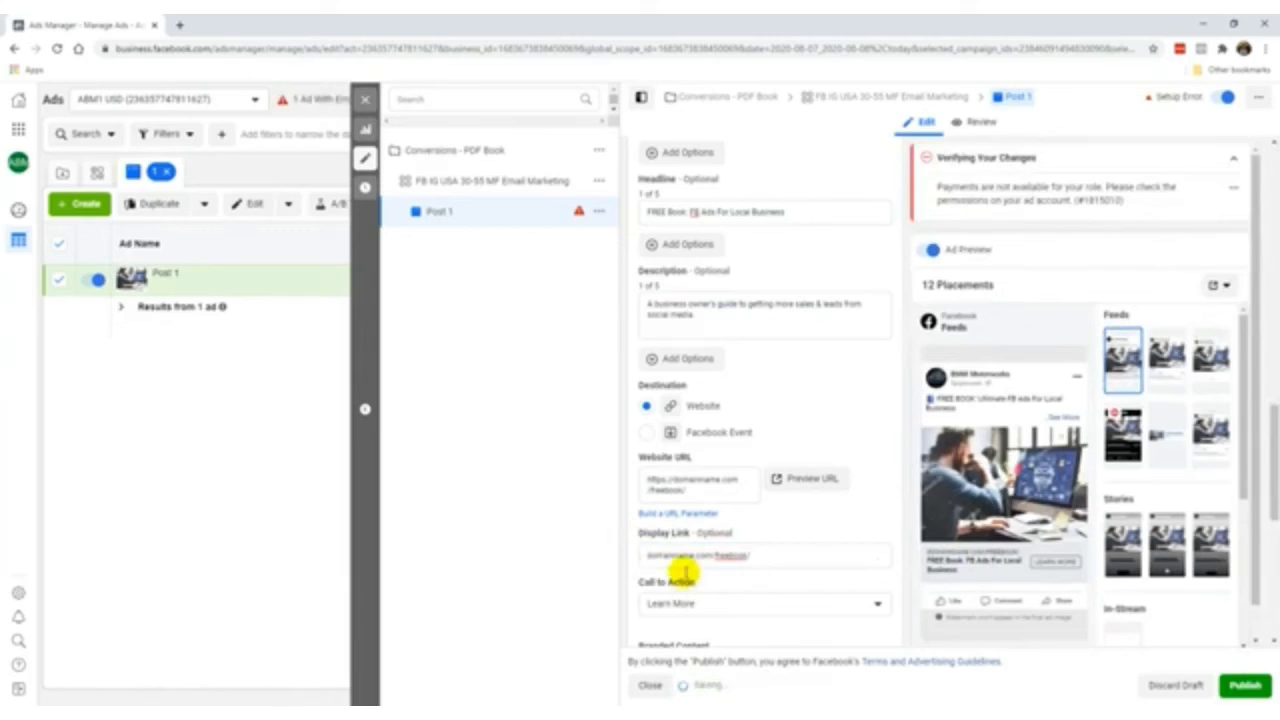
Look through the ad's call-to-action options and keep Learn More
scroll(680, 545, down, 2)
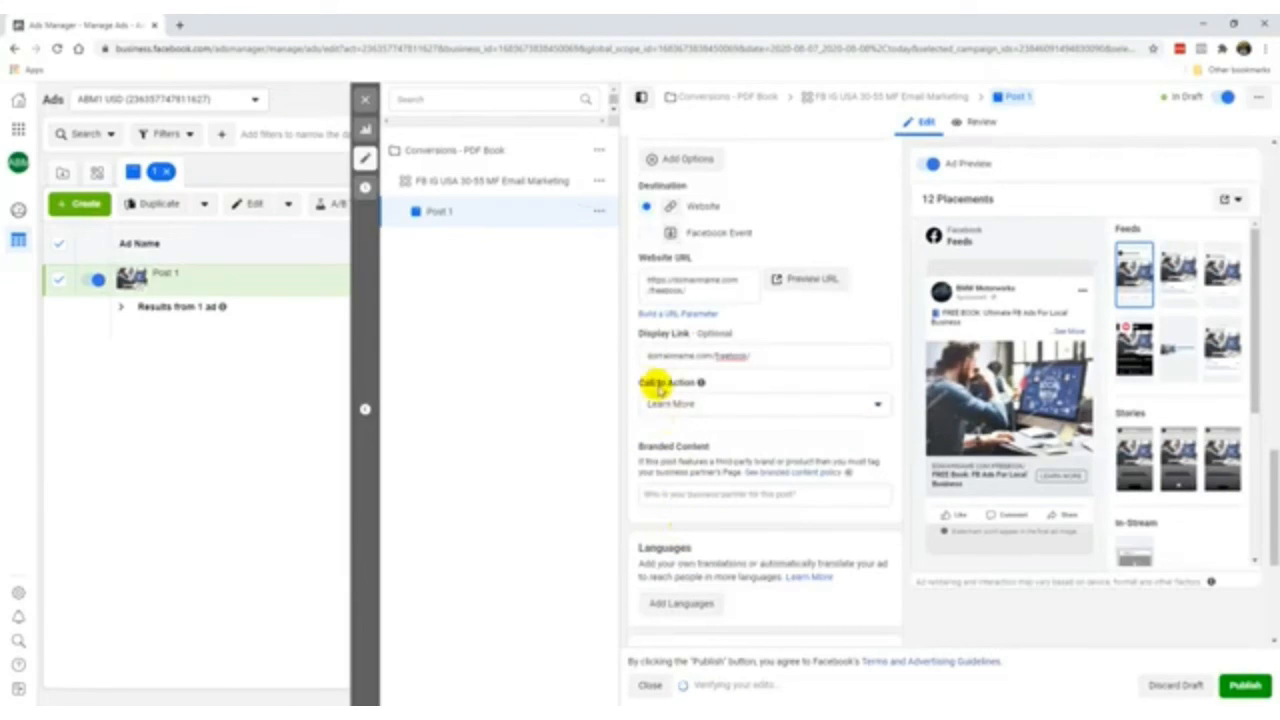
click(747, 404)
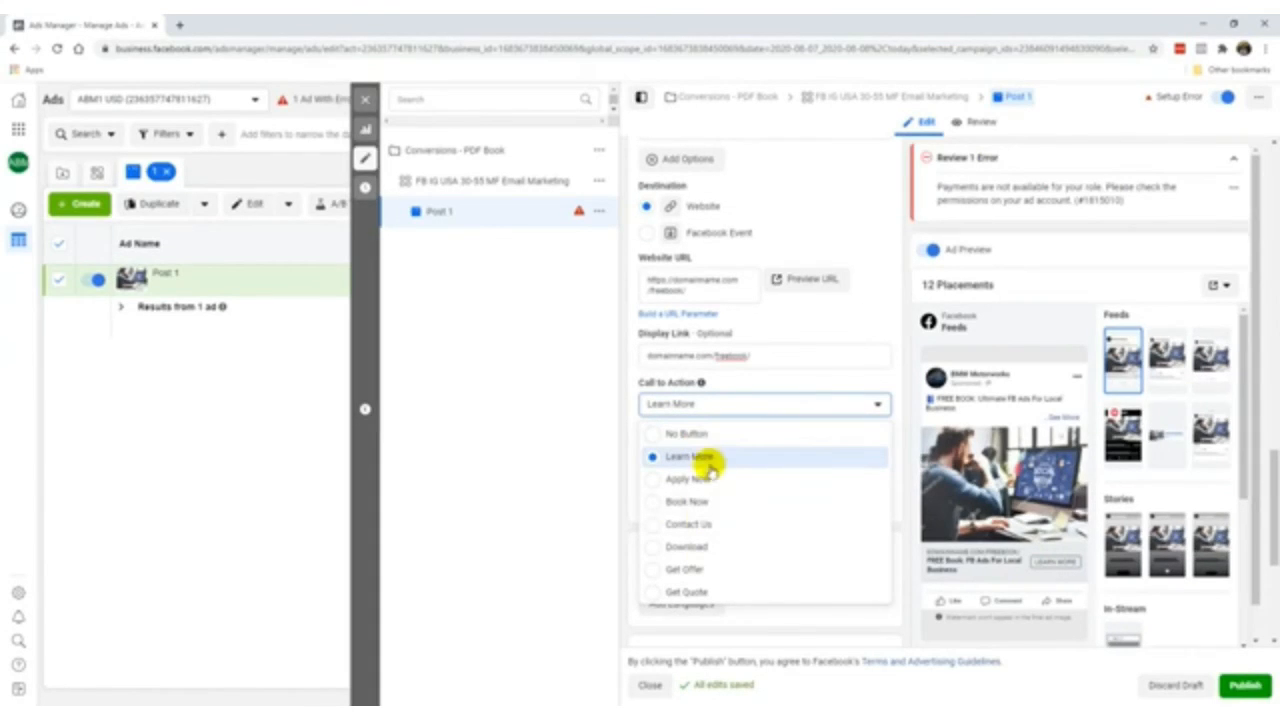
click(640, 401)
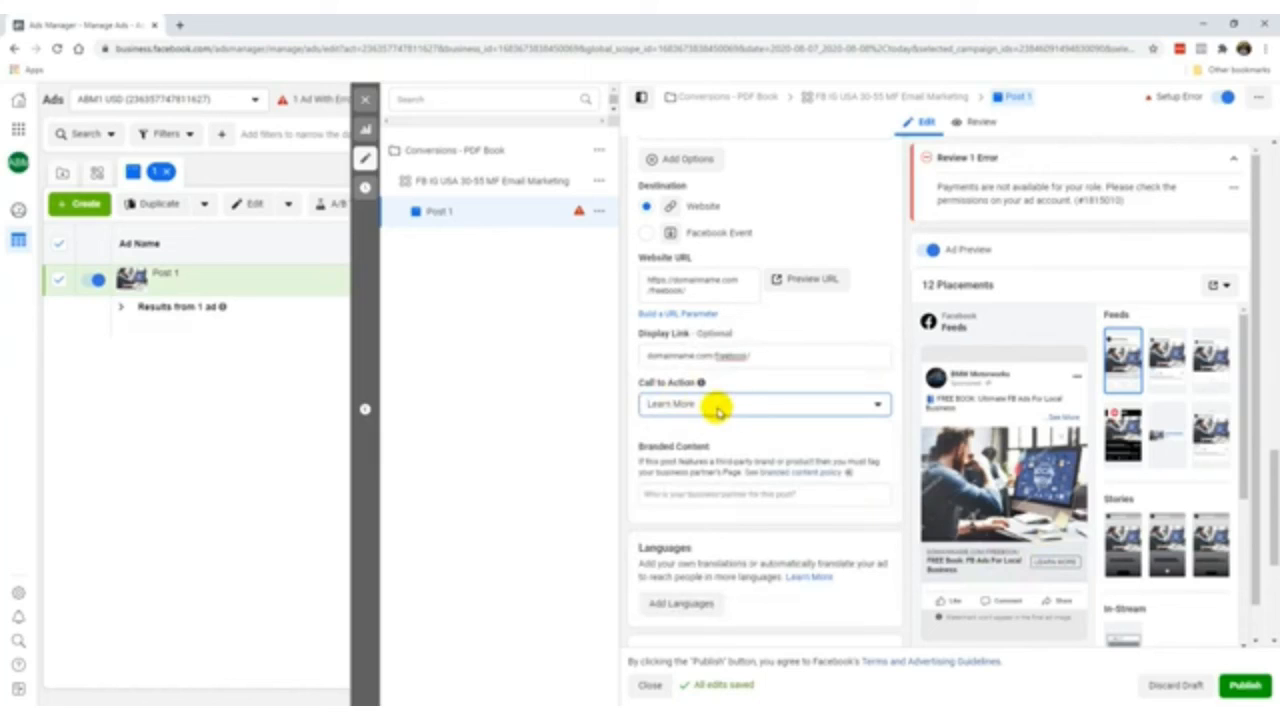
Examine the ad's branded content, languages and tracking settings, and read the details of its review error
scroll(770, 475, down, 2)
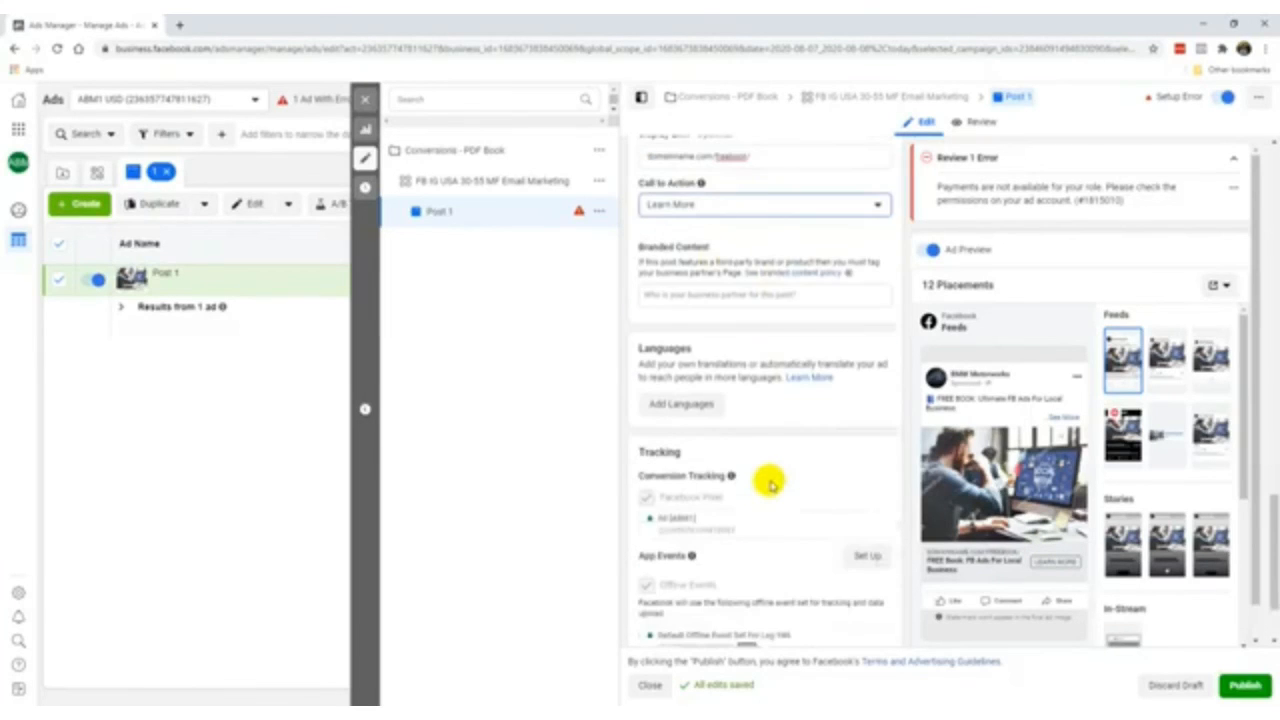
scroll(770, 484, down, 2)
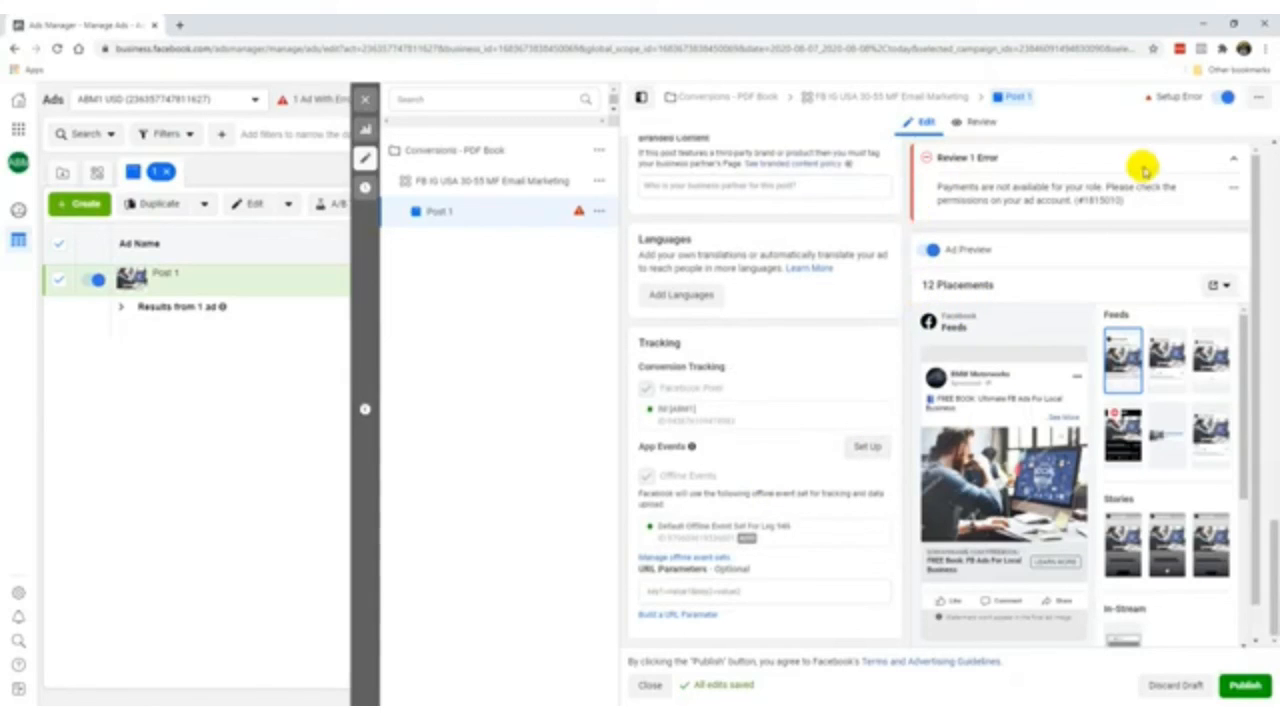
click(1240, 166)
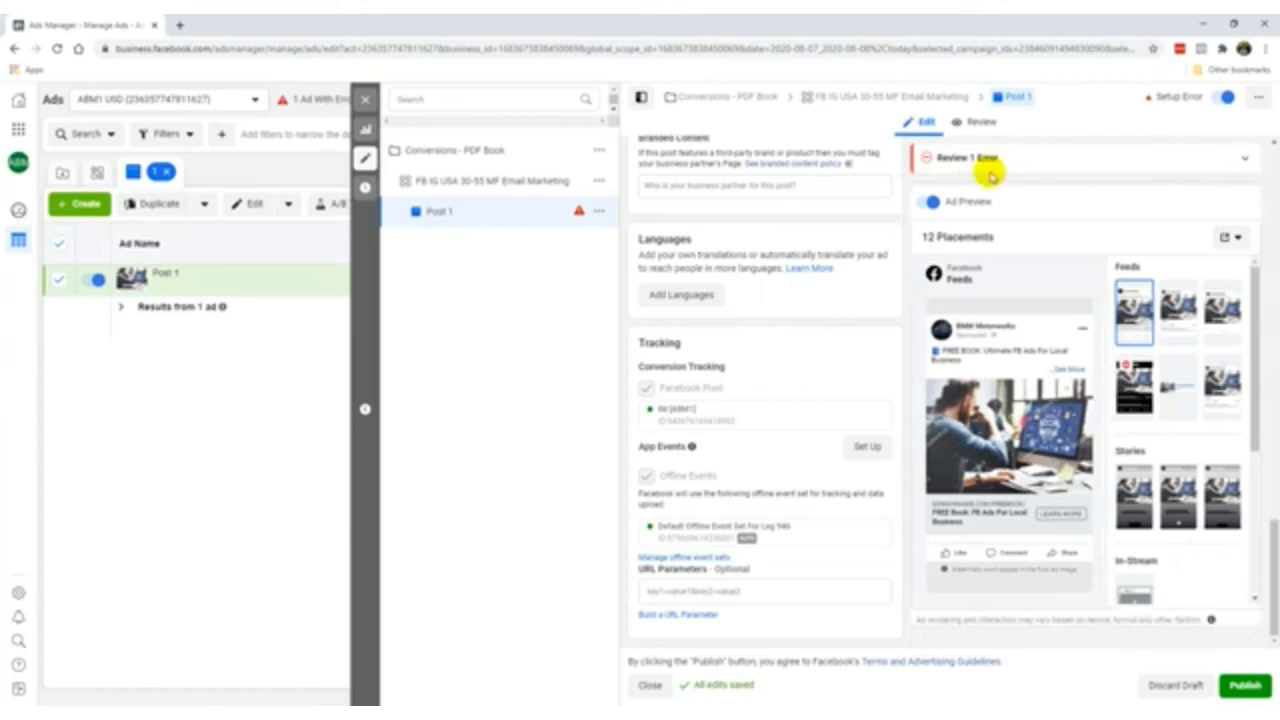
click(1236, 162)
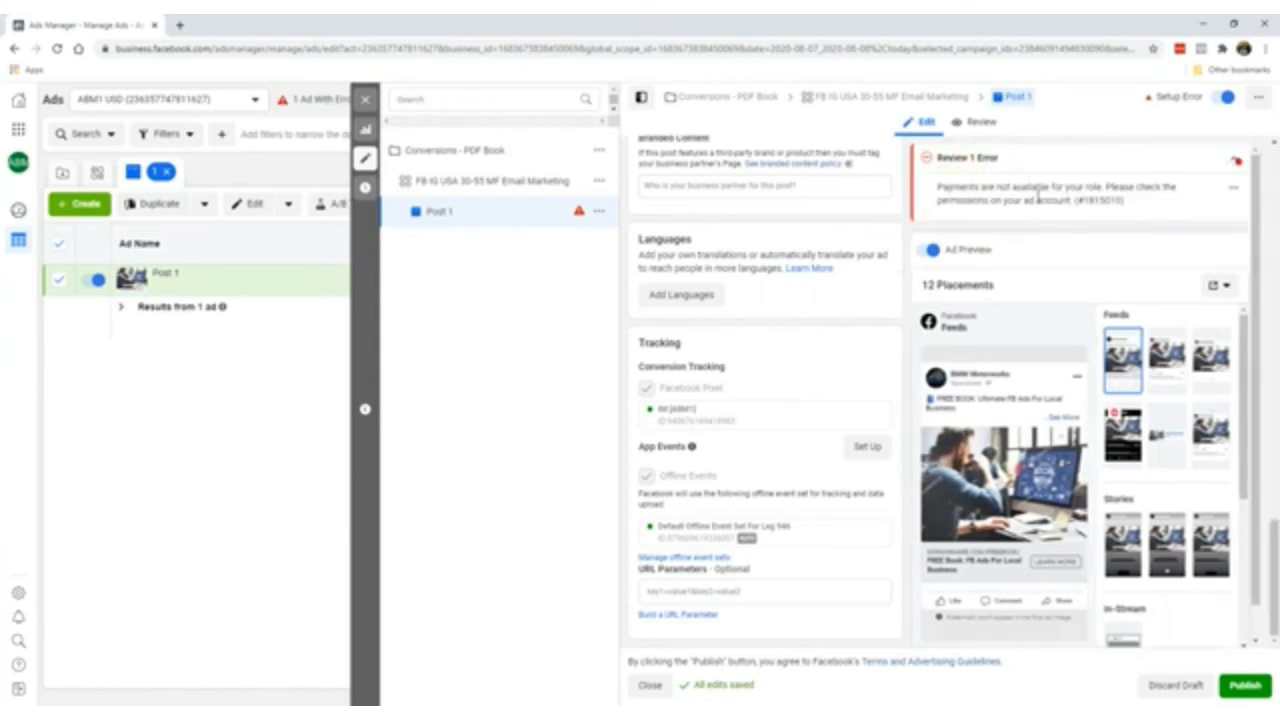
click(1233, 158)
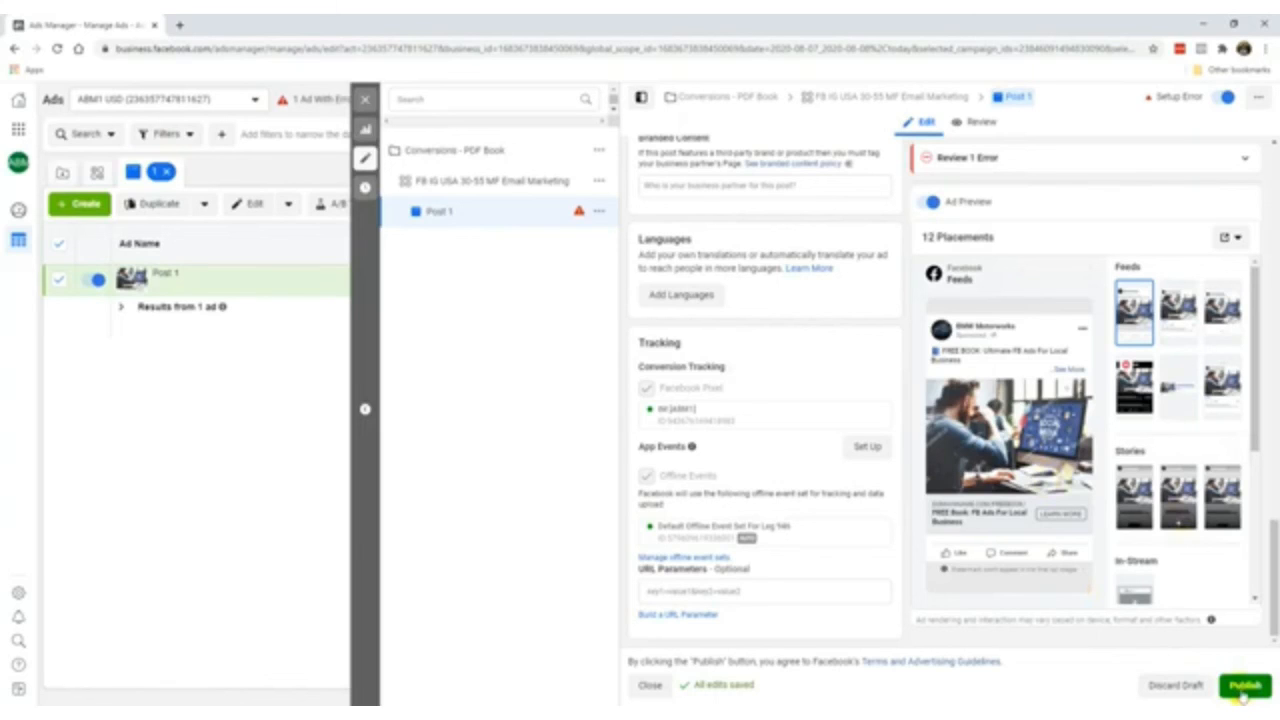
Try to publish the Post 1 ad and close its editor without publishing the draft items
click(1244, 686)
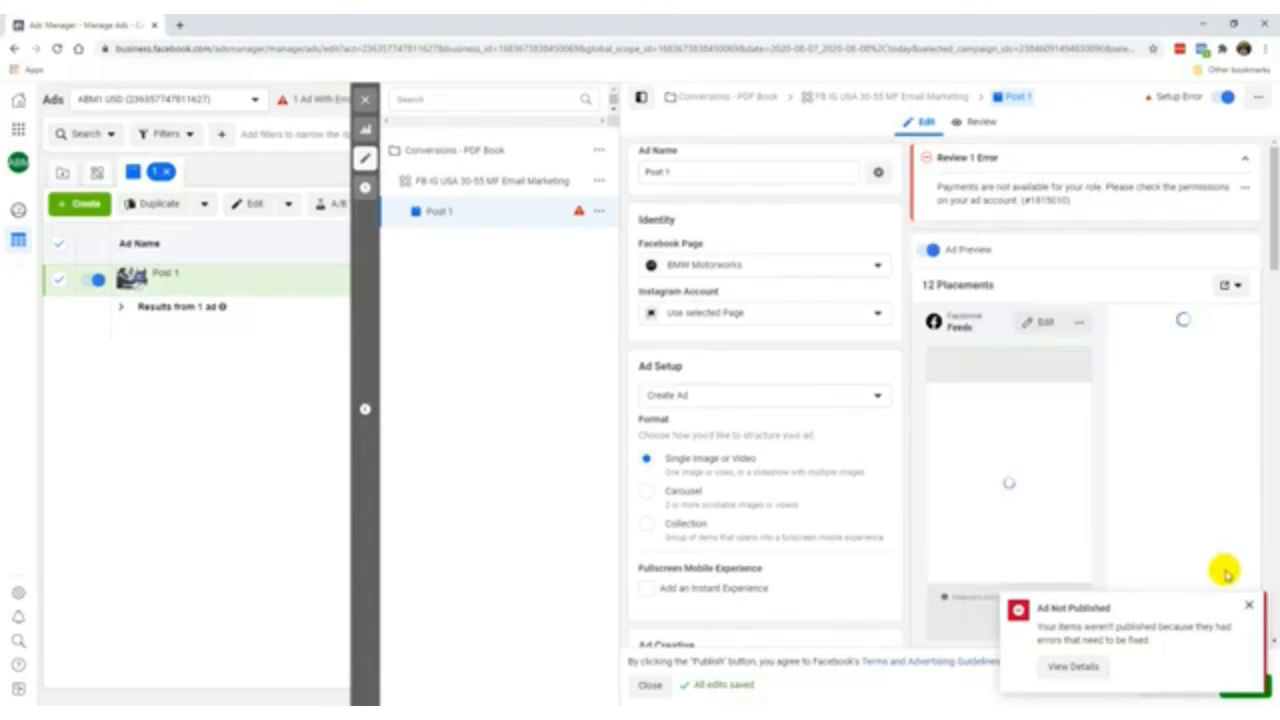
click(1248, 605)
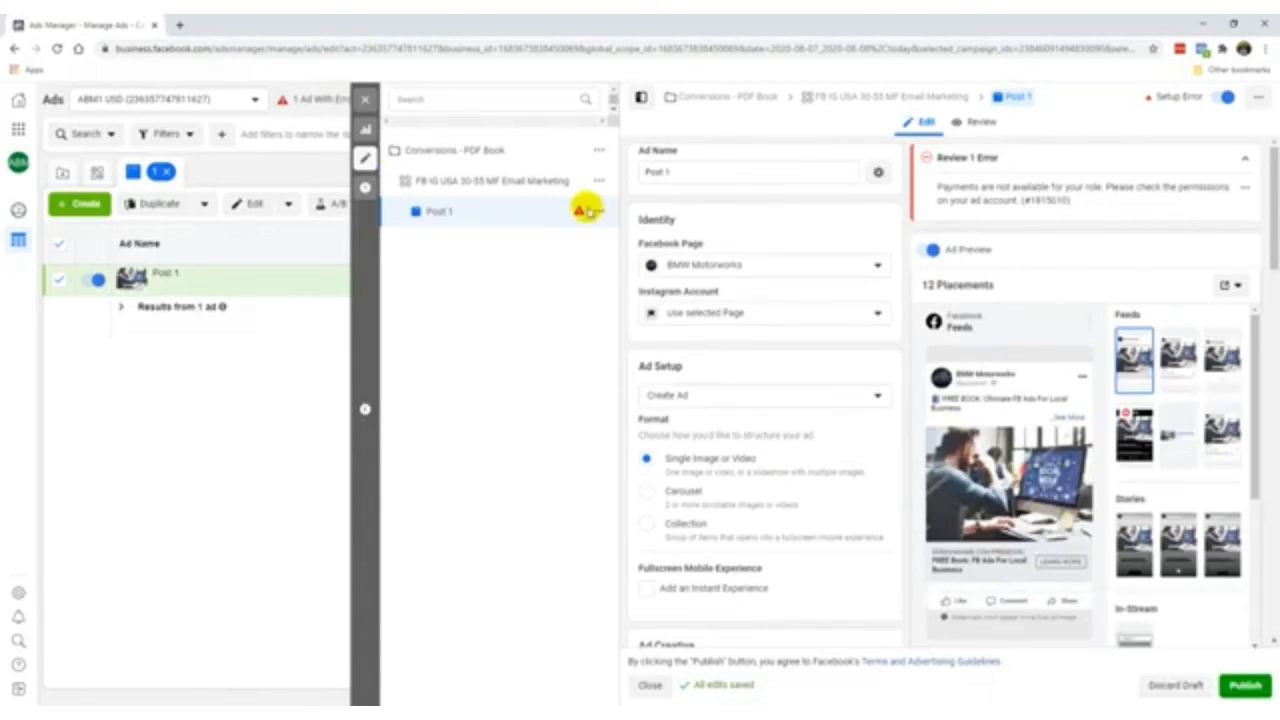
click(365, 100)
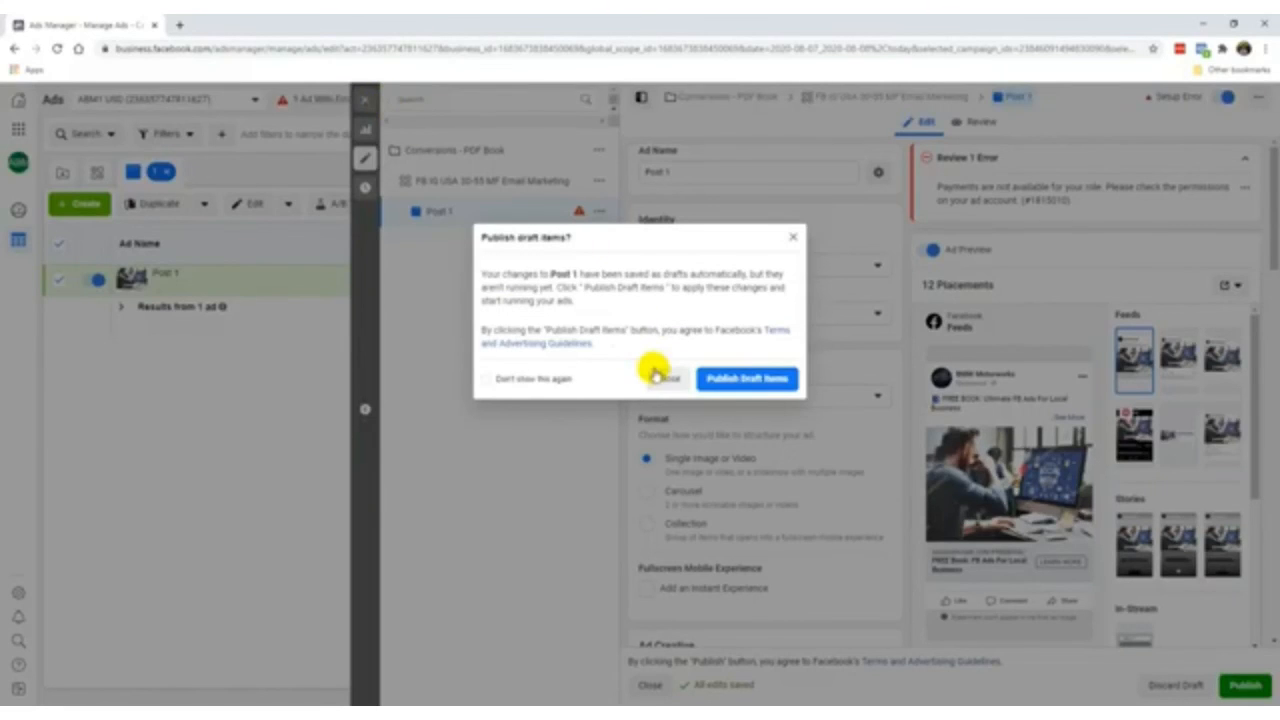
click(662, 377)
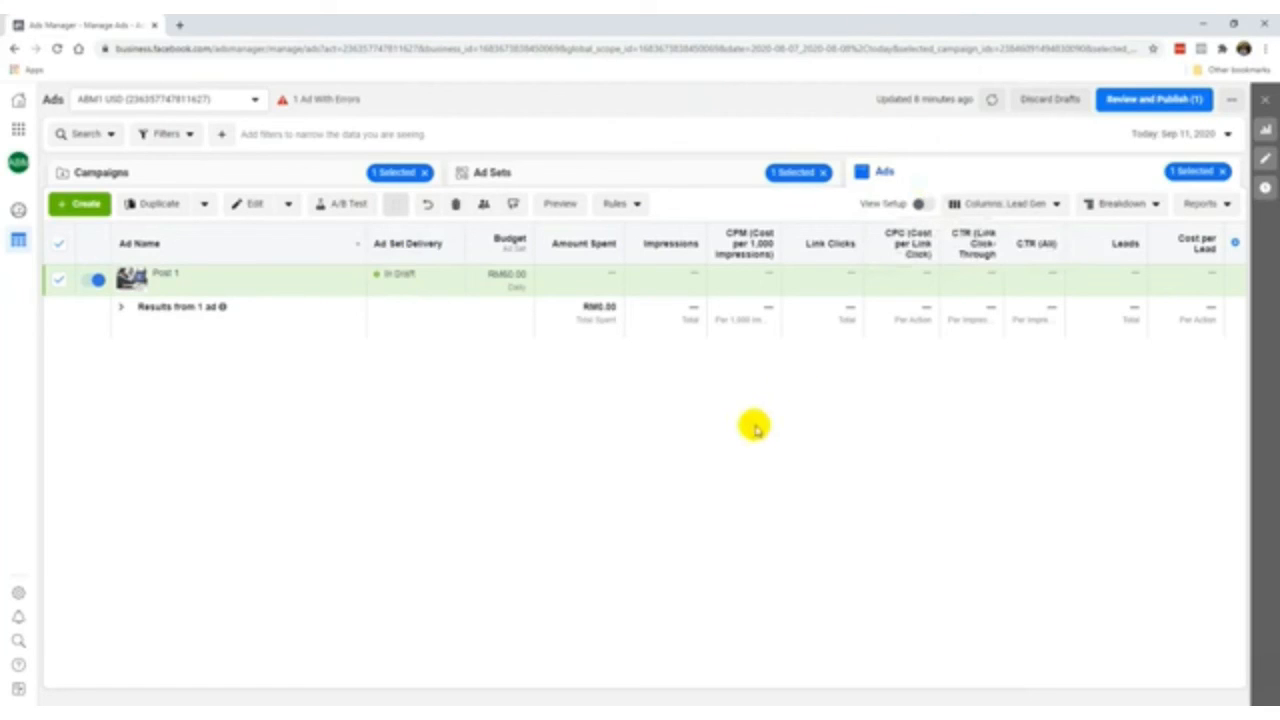
mouse_move(495, 288)
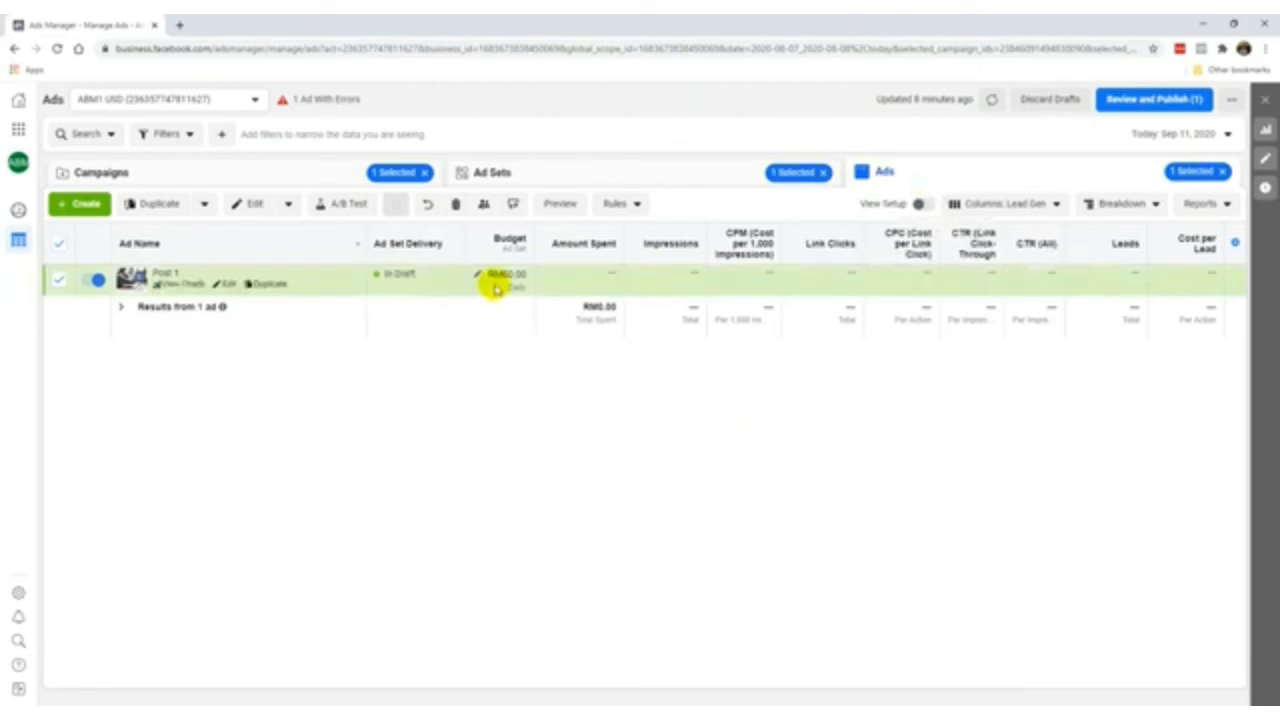